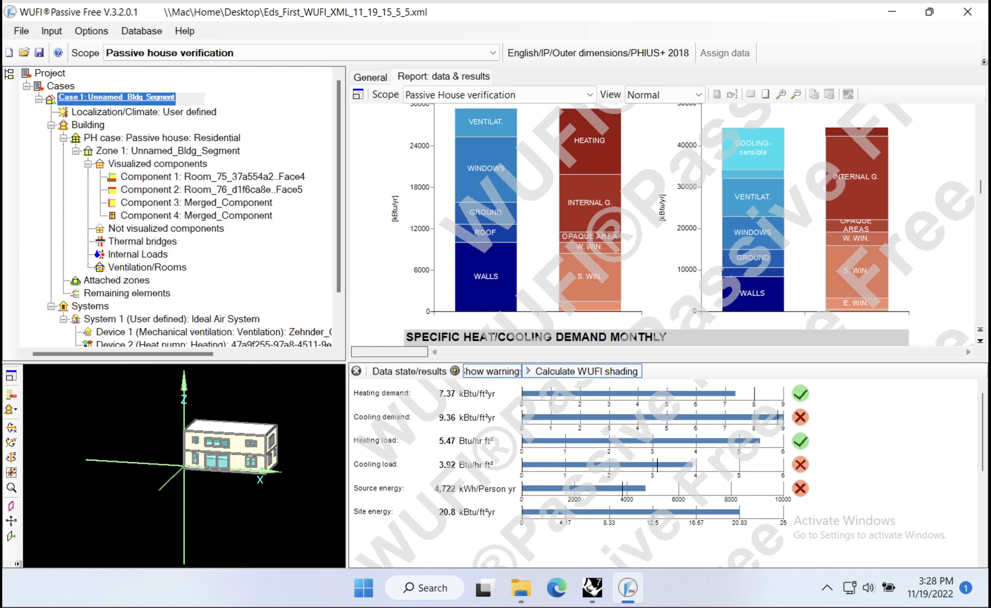
- Switch to Rhino's Grasshopper definition, lock its solver and minimize the Grasshopper window
{"action": "left_click", "coordinate": [592, 587]}
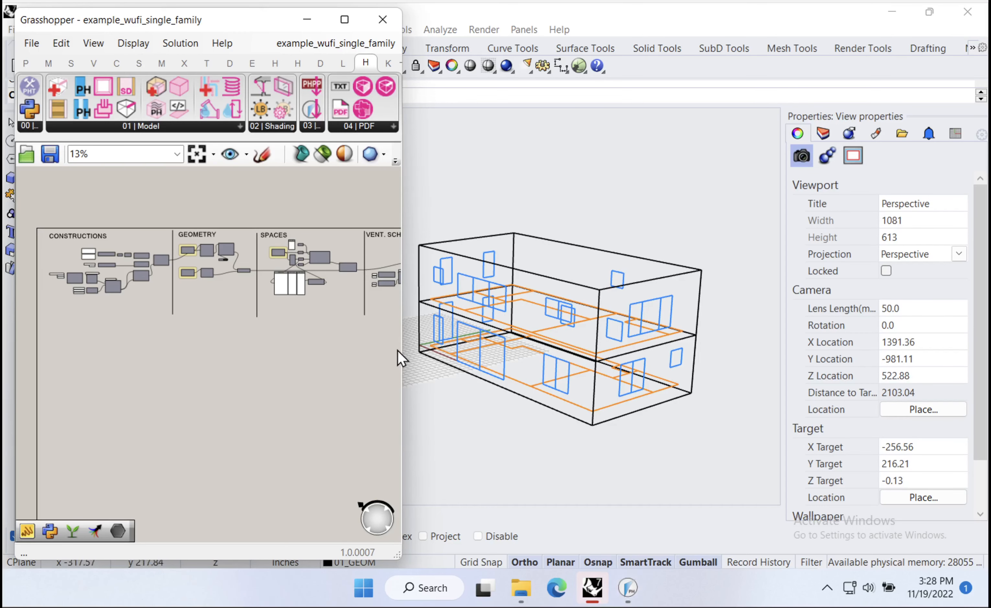
{"action": "left_click_drag", "start_coordinate": [403, 352], "coordinate": [920, 365]}
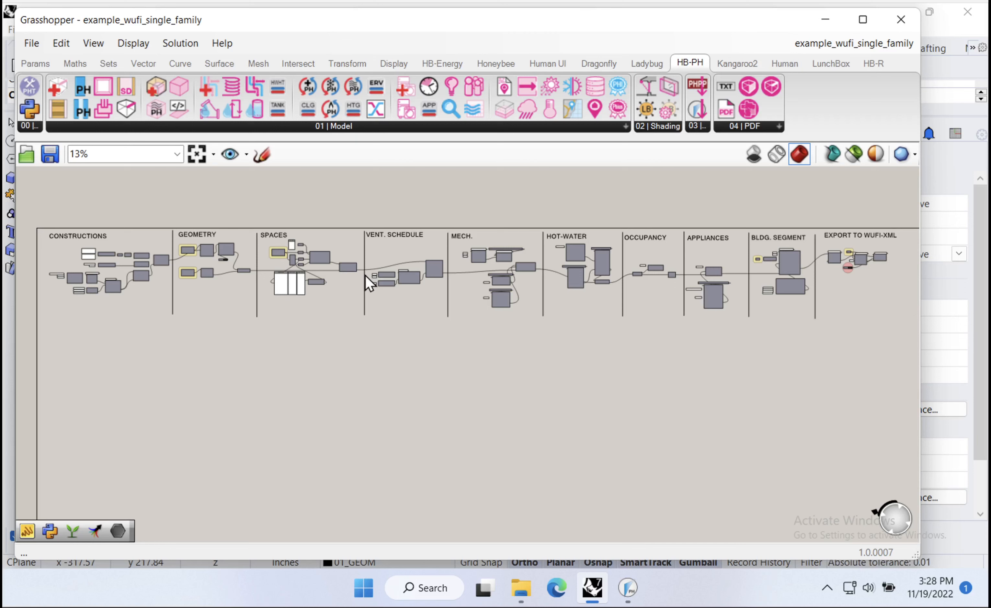
{"action": "right_click", "coordinate": [389, 196]}
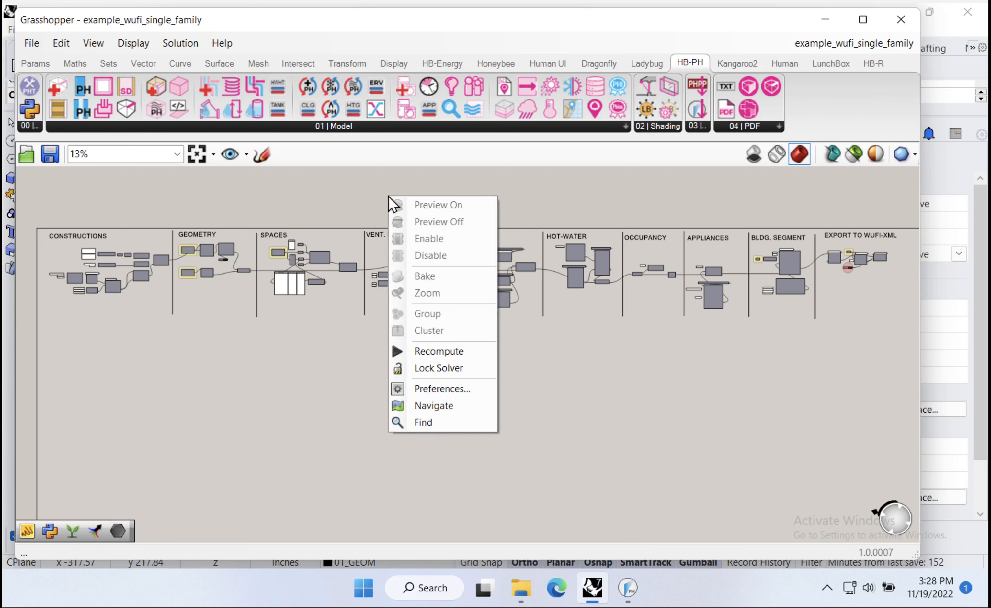
{"action": "left_click", "coordinate": [442, 369]}
{"action": "left_click", "coordinate": [824, 20]}
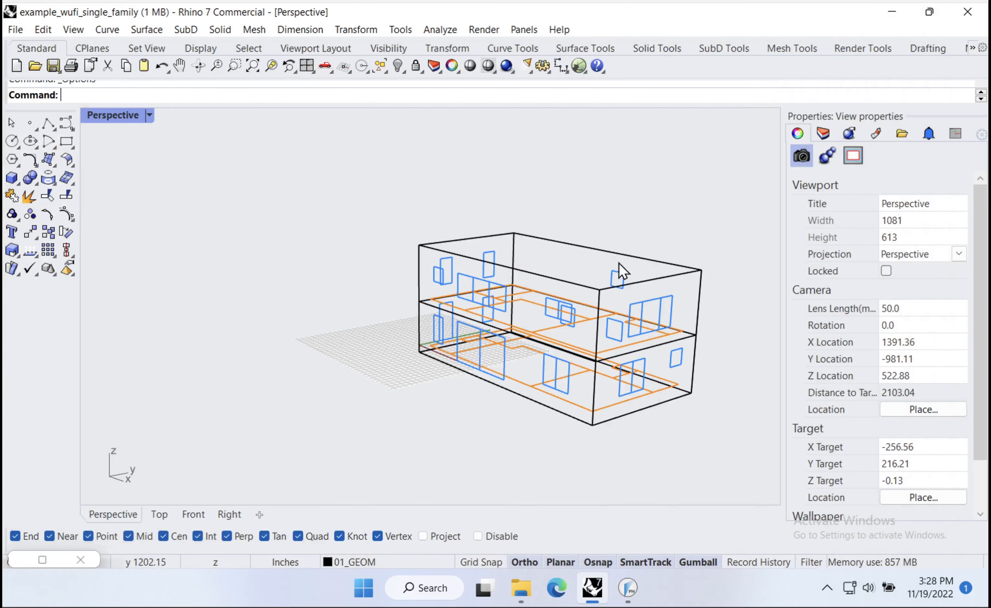
- Select all the building geometry and zoom the Perspective view to the selection
{"action": "right_click_drag", "start_coordinate": [540, 289], "coordinate": [582, 303]}
{"action": "right_click_drag", "start_coordinate": [634, 347], "coordinate": [490, 327], "text": "shift"}
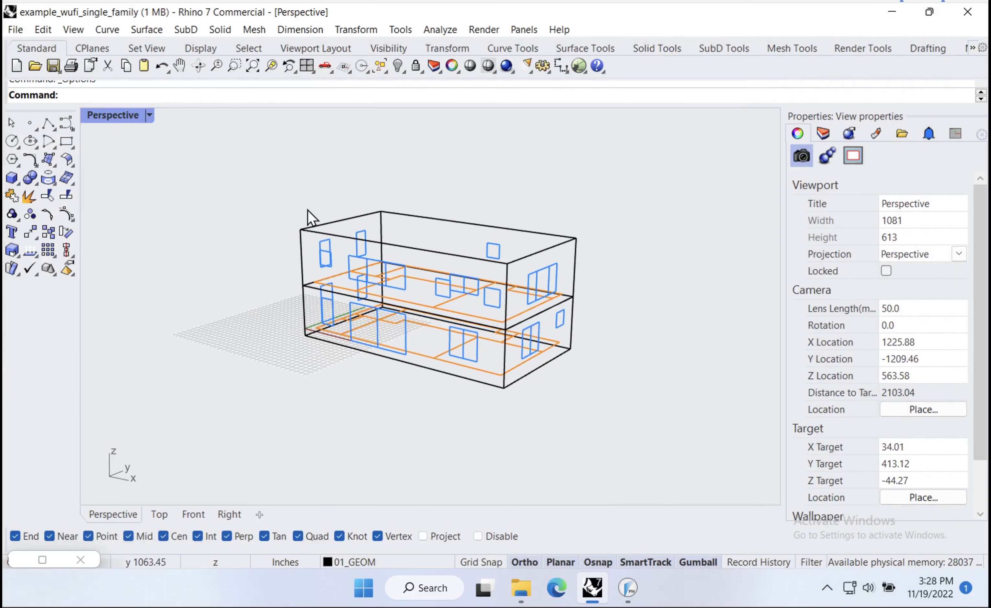
{"action": "left_click_drag", "start_coordinate": [270, 172], "coordinate": [729, 484]}
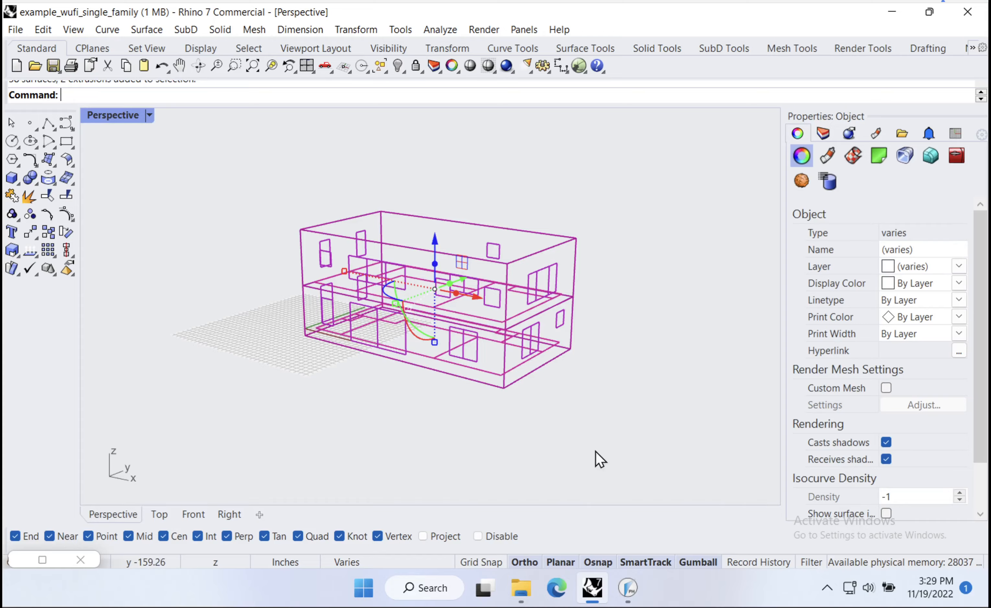
{"action": "key", "text": "ctrl+w"}
{"action": "type", "text": "s"}
{"action": "key", "text": "Return"}
{"action": "key", "text": "Escape"}
{"action": "right_click_drag", "start_coordinate": [597, 460], "coordinate": [639, 466]}
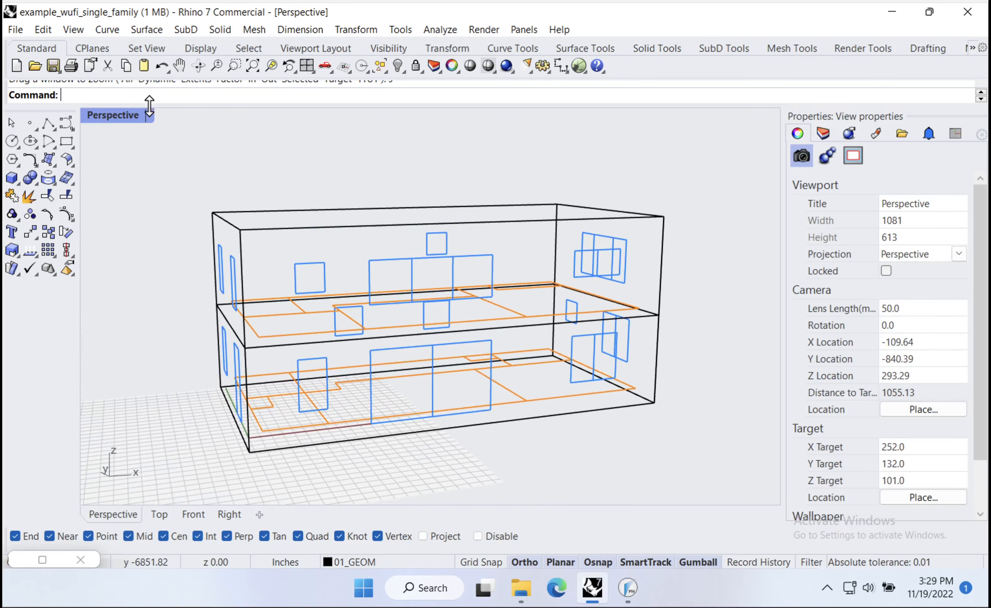
- Try the Shaded display mode on the Perspective viewport and settle on Ghosted
{"action": "left_click", "coordinate": [150, 116]}
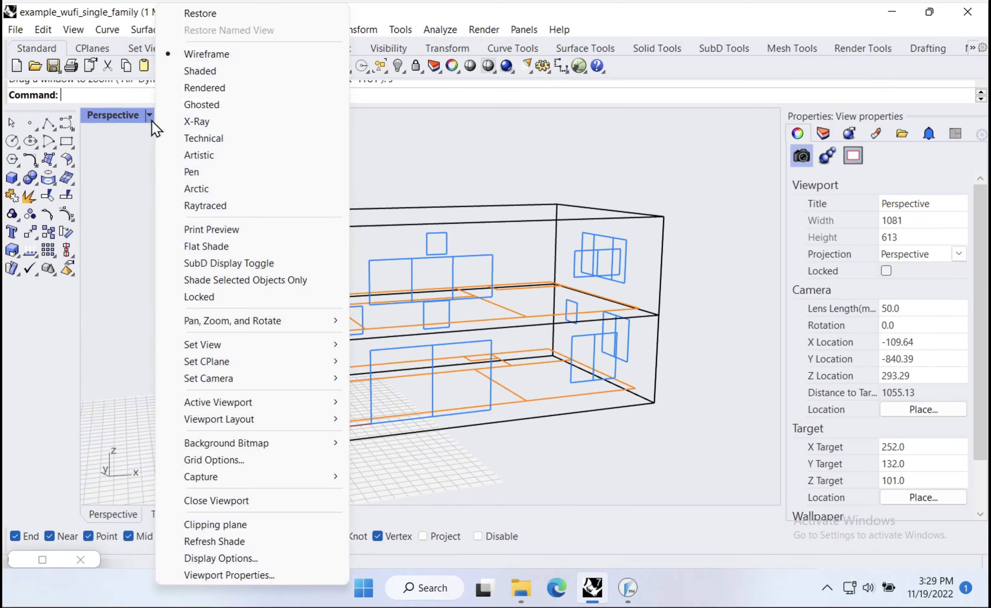
{"action": "left_click", "coordinate": [197, 74]}
{"action": "right_click_drag", "start_coordinate": [626, 413], "coordinate": [539, 400]}
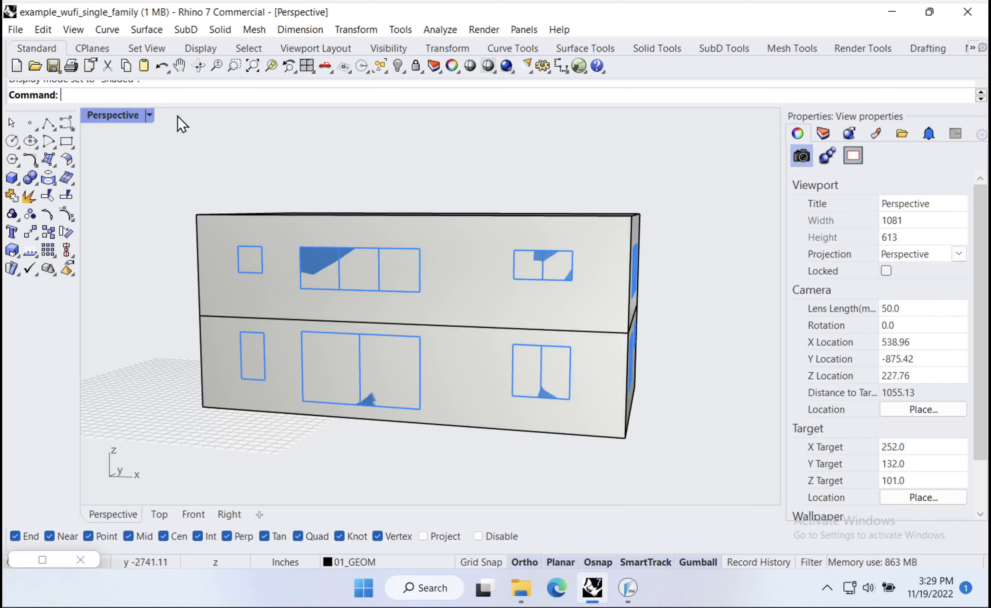
{"action": "left_click", "coordinate": [150, 116]}
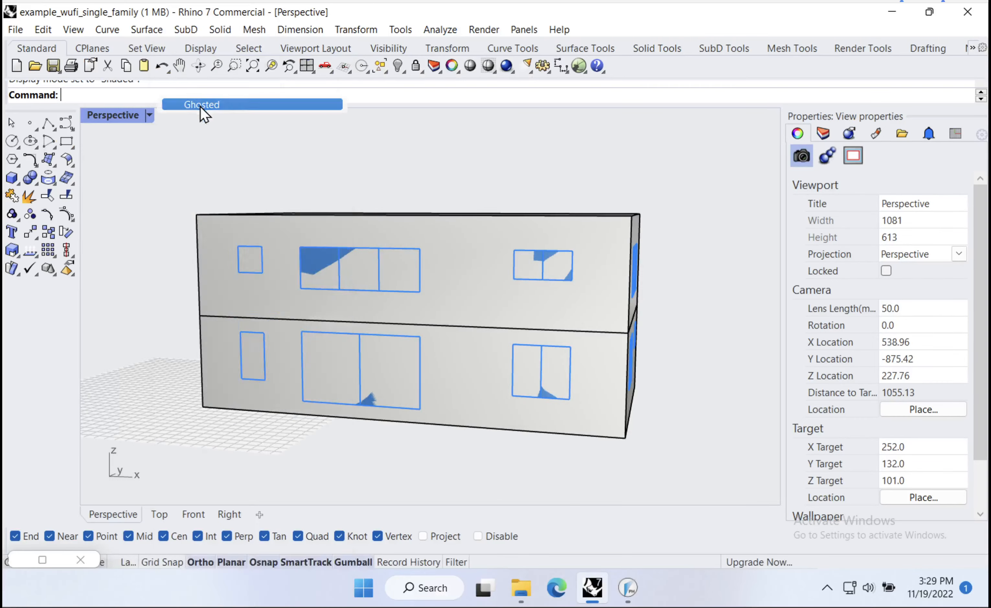
{"action": "left_click", "coordinate": [201, 105]}
{"action": "right_click_drag", "start_coordinate": [703, 431], "coordinate": [579, 428]}
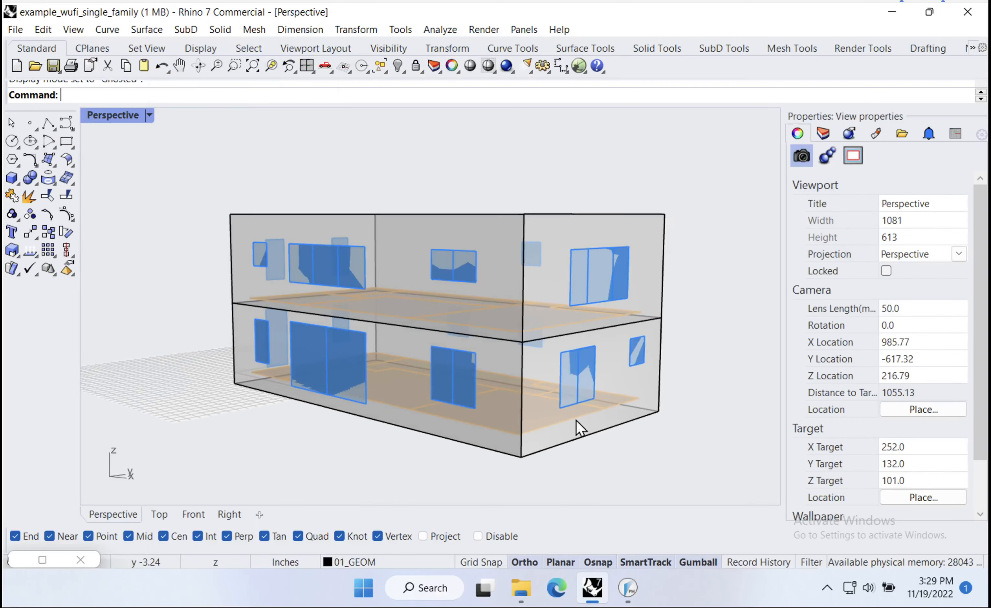
{"action": "right_click_drag", "start_coordinate": [361, 259], "coordinate": [571, 415]}
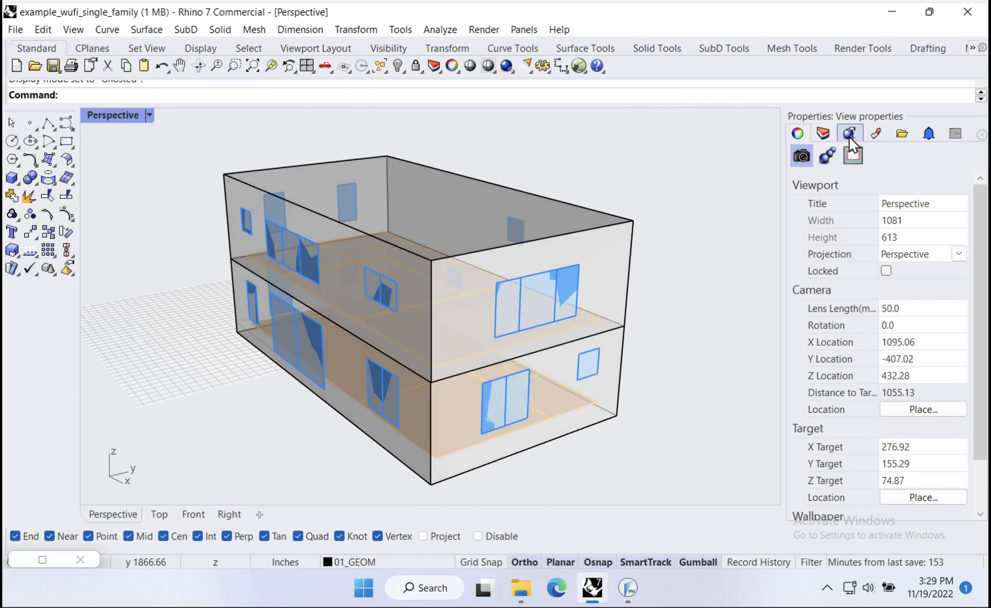
- Turn on the 00_CAD layer and its Elevations sublayer, keeping the Sections sublayer off
{"action": "left_click", "coordinate": [821, 133]}
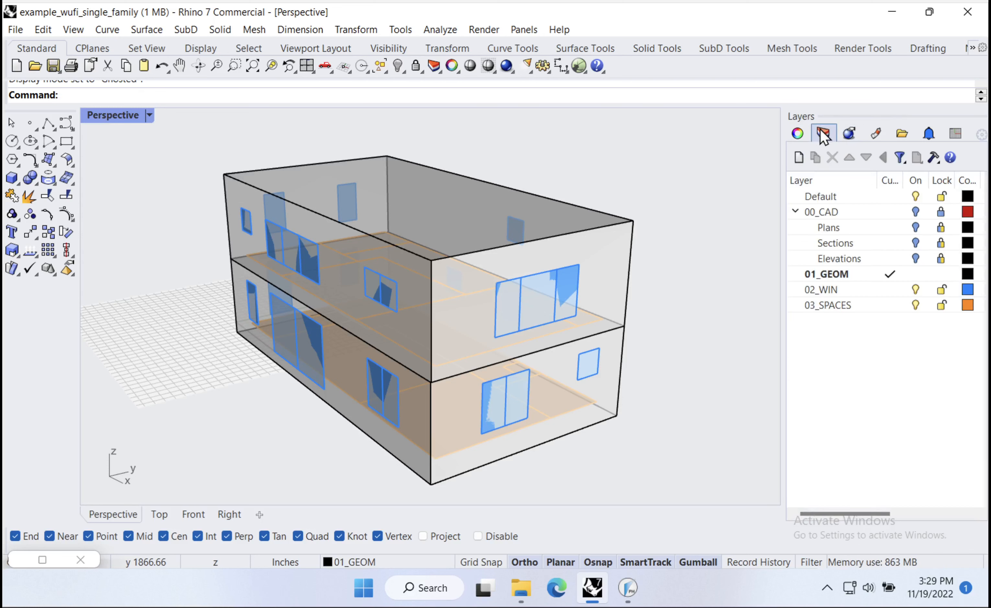
{"action": "left_click", "coordinate": [916, 246]}
{"action": "left_click", "coordinate": [916, 260]}
{"action": "left_click", "coordinate": [916, 213]}
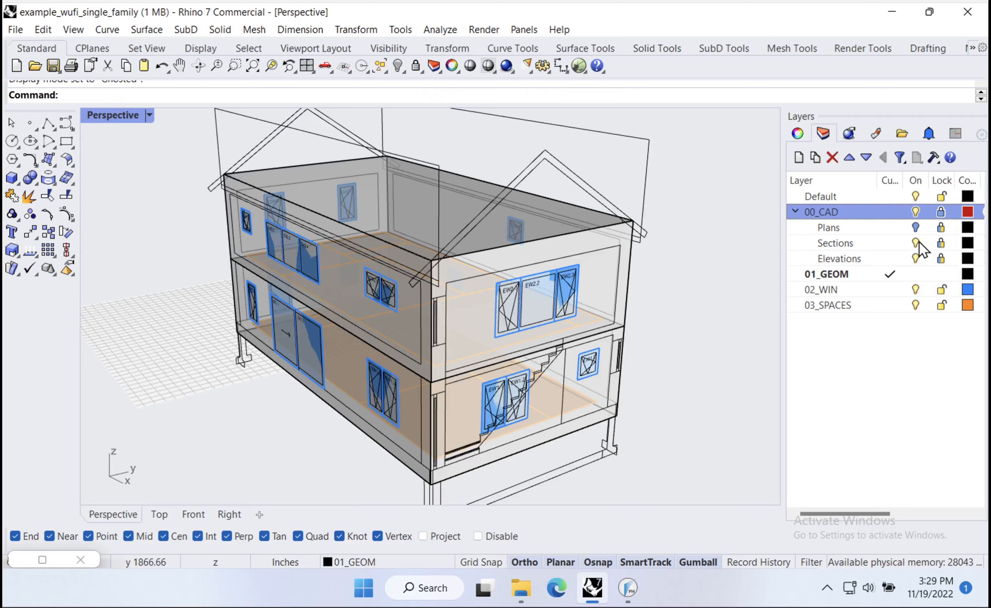
{"action": "left_click", "coordinate": [917, 244]}
- Examine the elevation linework and gable roof outlines around the building from several sides
{"action": "right_click_drag", "start_coordinate": [581, 372], "coordinate": [437, 350]}
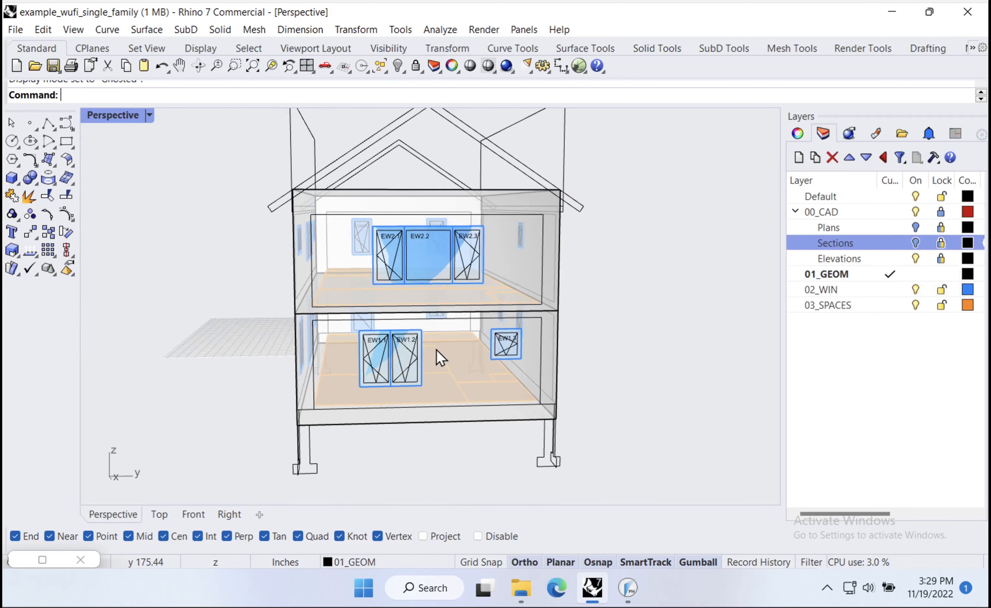
{"action": "scroll", "coordinate": [317, 166], "scroll_direction": "down", "scroll_amount": 2}
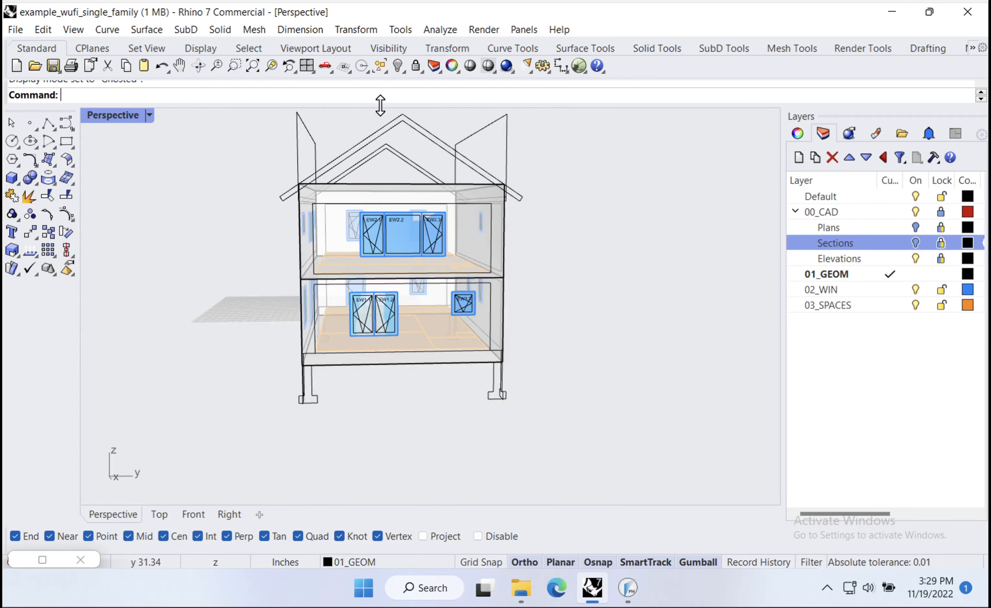
{"action": "right_click_drag", "start_coordinate": [407, 303], "coordinate": [372, 354]}
{"action": "scroll", "coordinate": [344, 317], "scroll_direction": "up", "scroll_amount": 2}
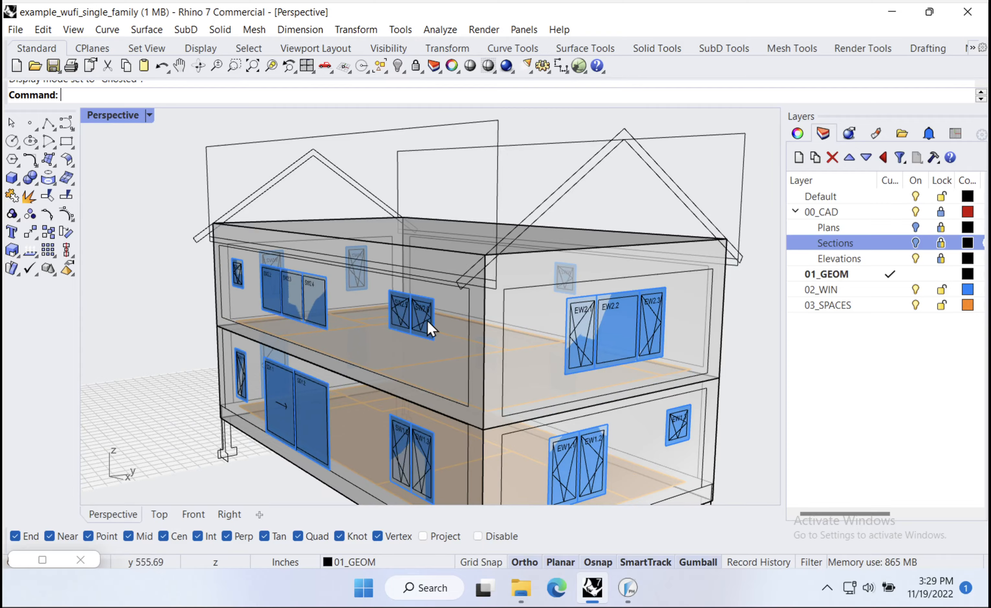
{"action": "right_click_drag", "start_coordinate": [429, 327], "coordinate": [671, 313]}
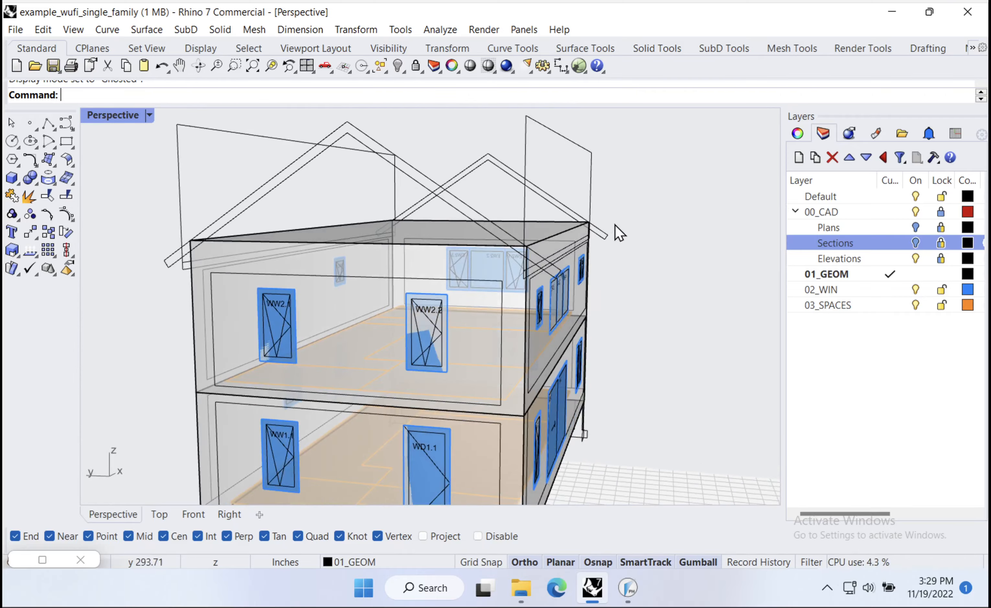
{"action": "right_click_drag", "start_coordinate": [690, 261], "coordinate": [350, 295]}
- Create a new top-level layer named 04_SHADING and make it the current layer
{"action": "left_click", "coordinate": [836, 343]}
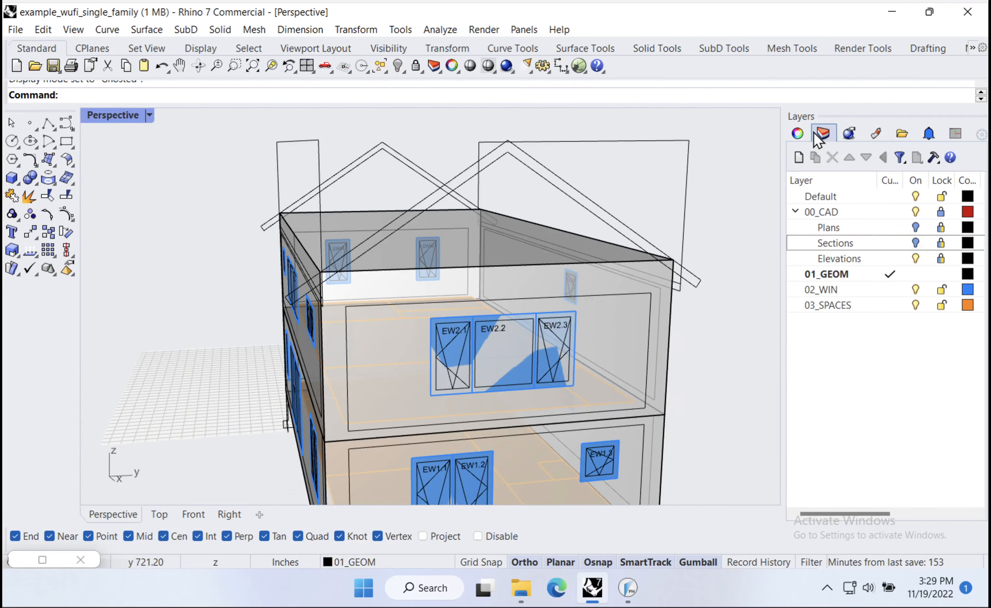
{"action": "left_click", "coordinate": [798, 157]}
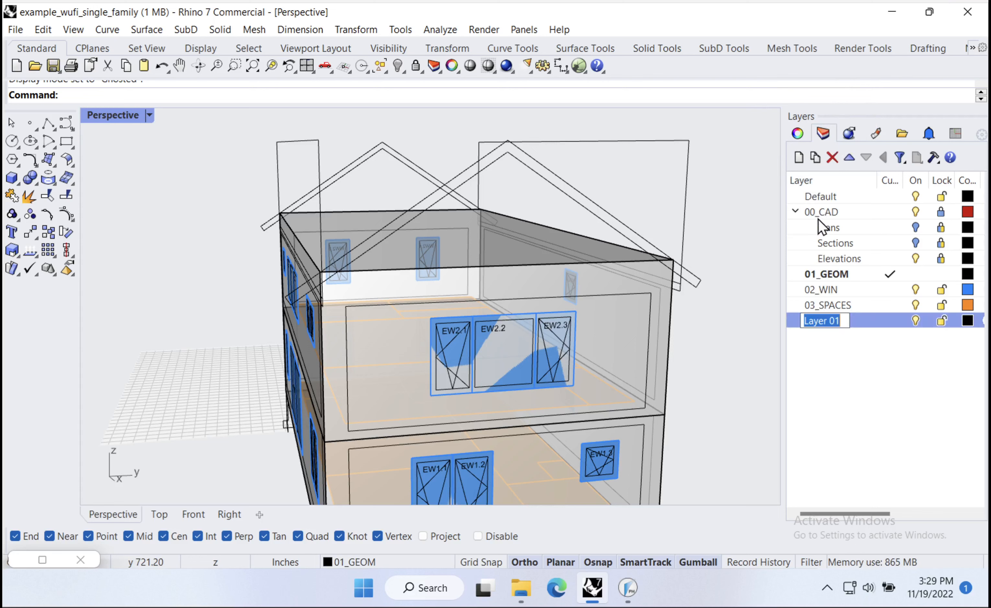
{"action": "type", "text": "09"}
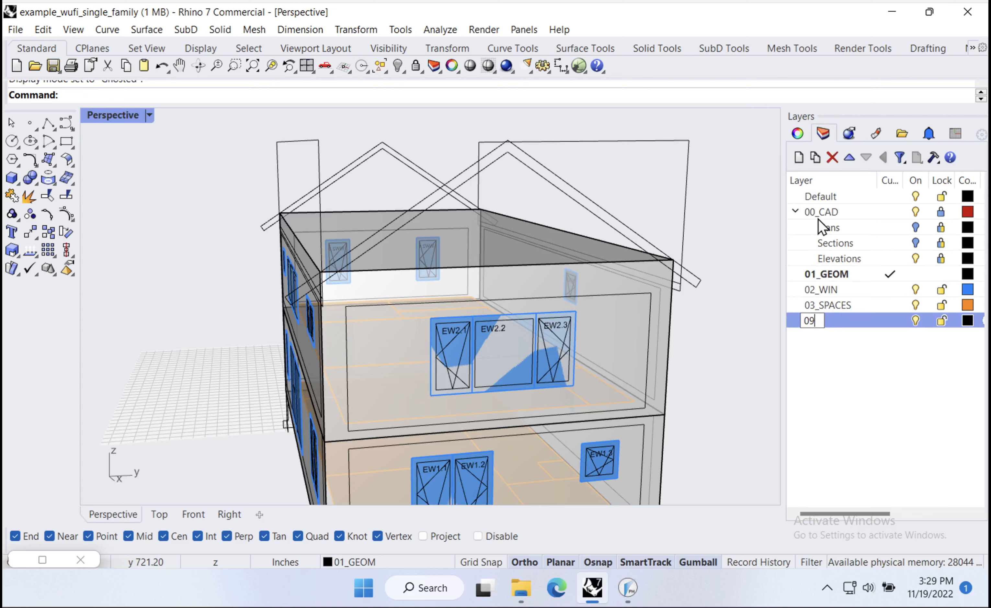
{"action": "type", "text": "4_SHAD"}
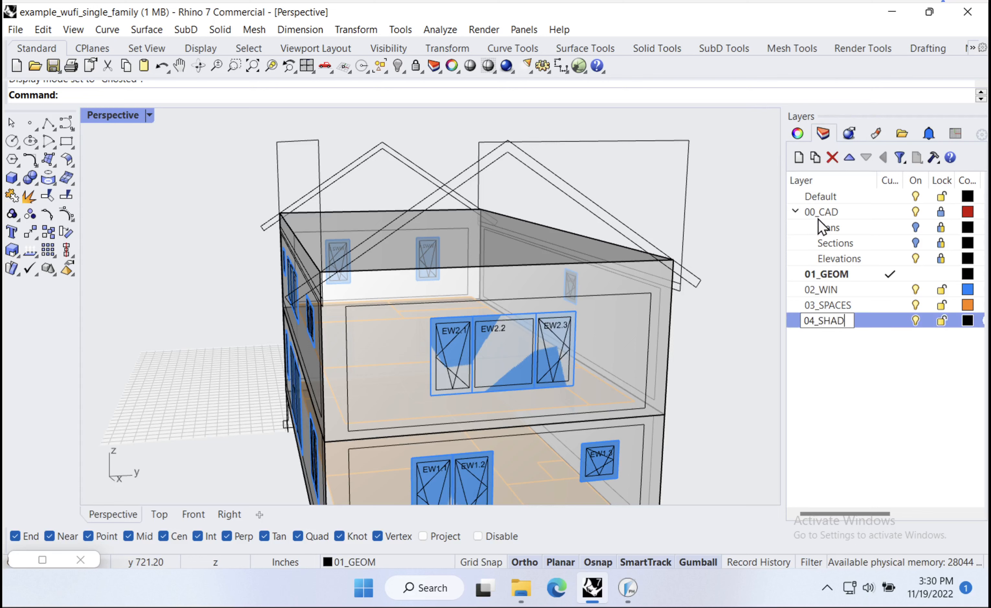
{"action": "type", "text": "ING"}
{"action": "key", "text": "Return"}
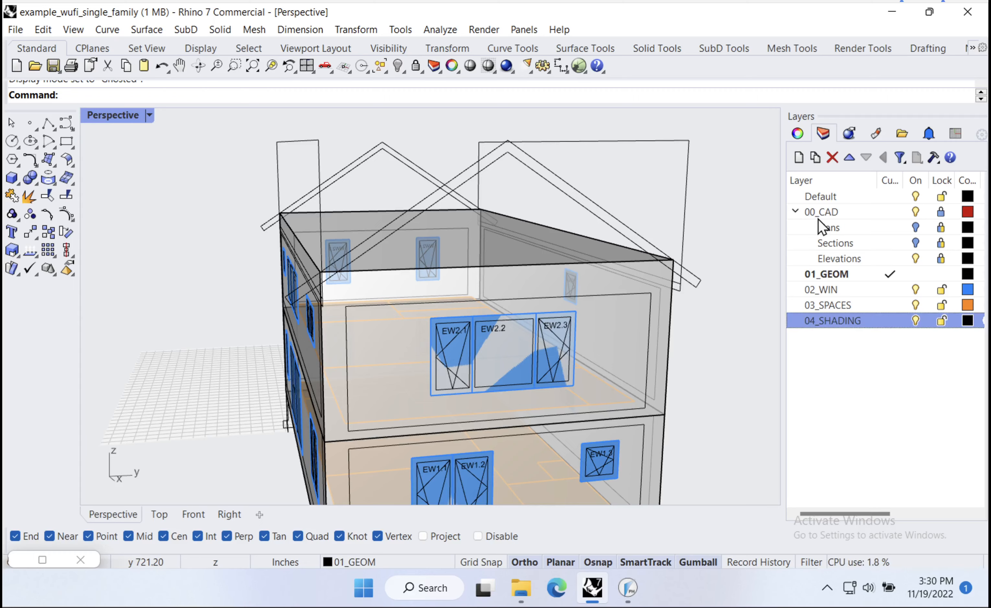
{"action": "left_click", "coordinate": [891, 321]}
- Unlock the 00_CAD layer and isolate the gable-end elevation drawing that contains the EW windows
{"action": "right_click_drag", "start_coordinate": [624, 392], "coordinate": [544, 292]}
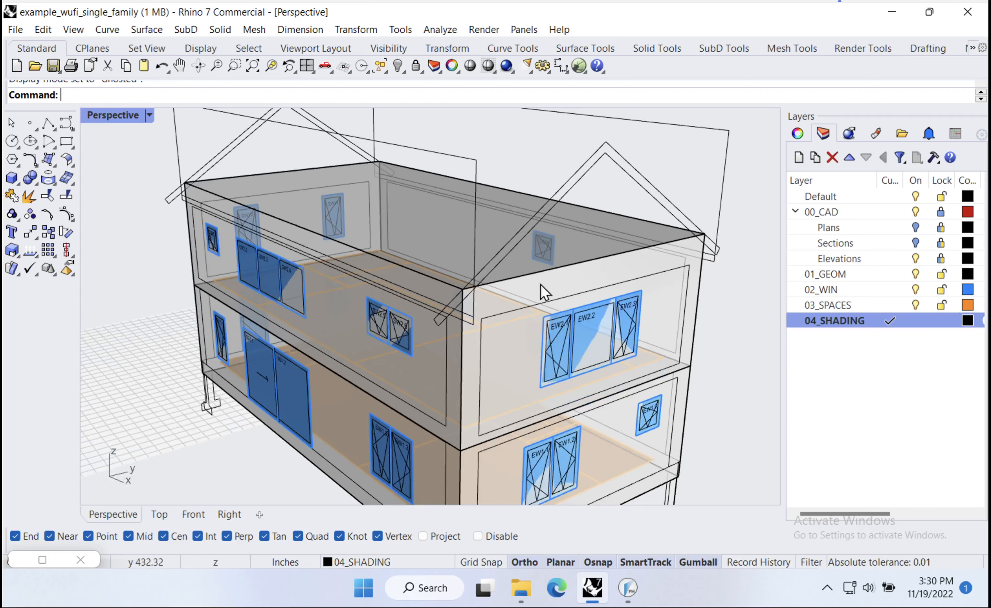
{"action": "left_click", "coordinate": [941, 212]}
{"action": "left_click", "coordinate": [603, 161]}
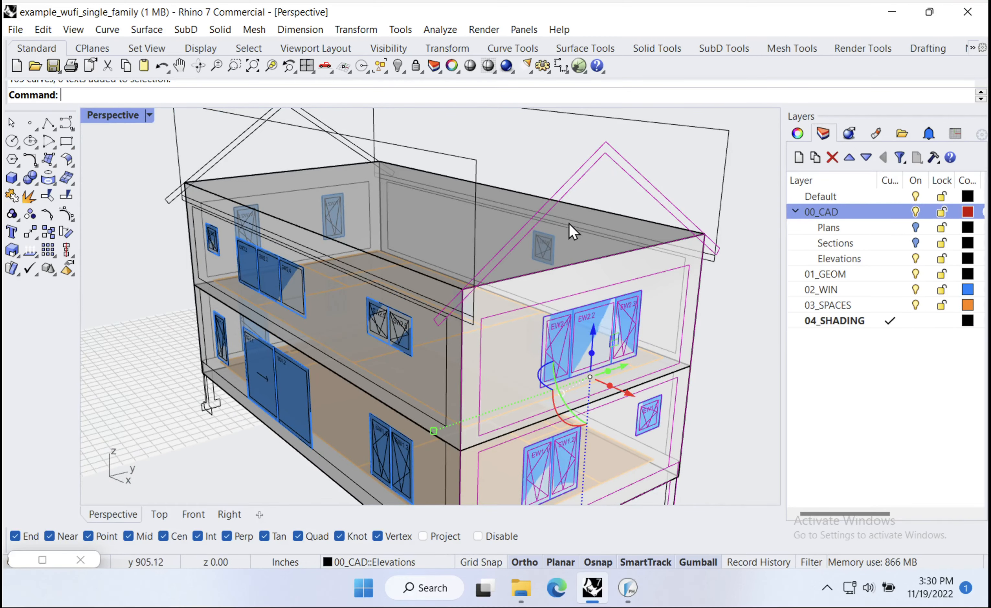
{"action": "mouse_move", "coordinate": [568, 223]}
{"action": "right_mouse_down"}
{"action": "mouse_move", "coordinate": [530, 210]}
{"action": "mouse_move", "coordinate": [561, 205]}
{"action": "right_mouse_up"}
{"action": "key", "text": "ctrl+i"}
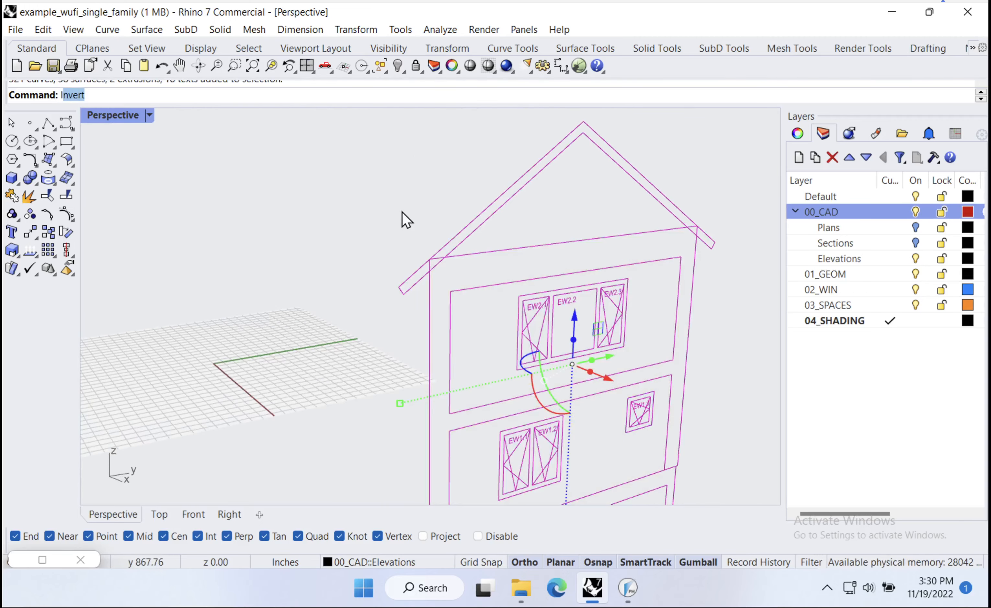
{"action": "key", "text": "Return"}
{"action": "key", "text": "Escape"}
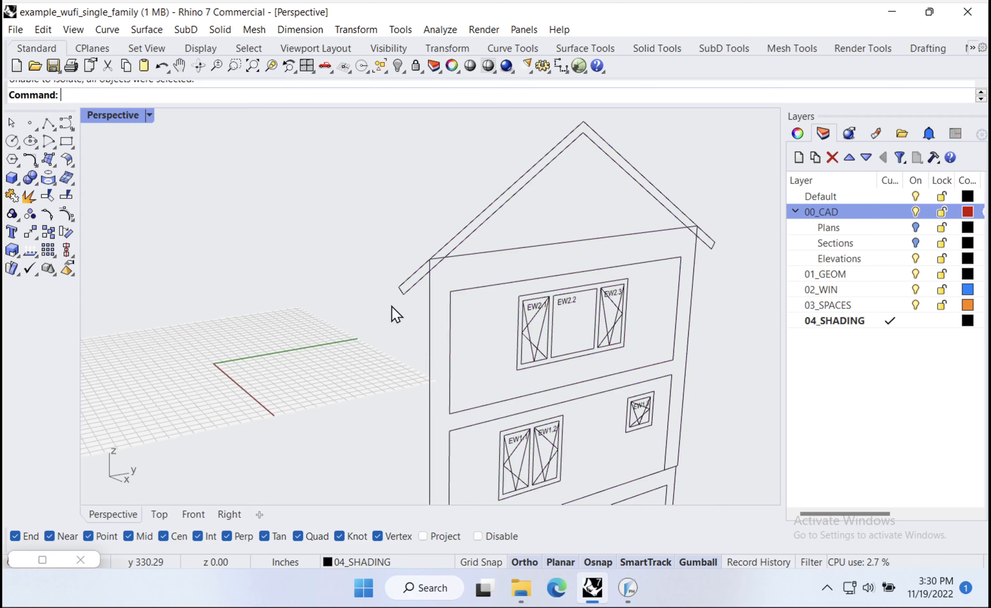
- Draw a polyline along the gable roof's outer edge, from one eave over the ridge to the other eave
{"action": "right_click_drag", "start_coordinate": [391, 314], "coordinate": [361, 309]}
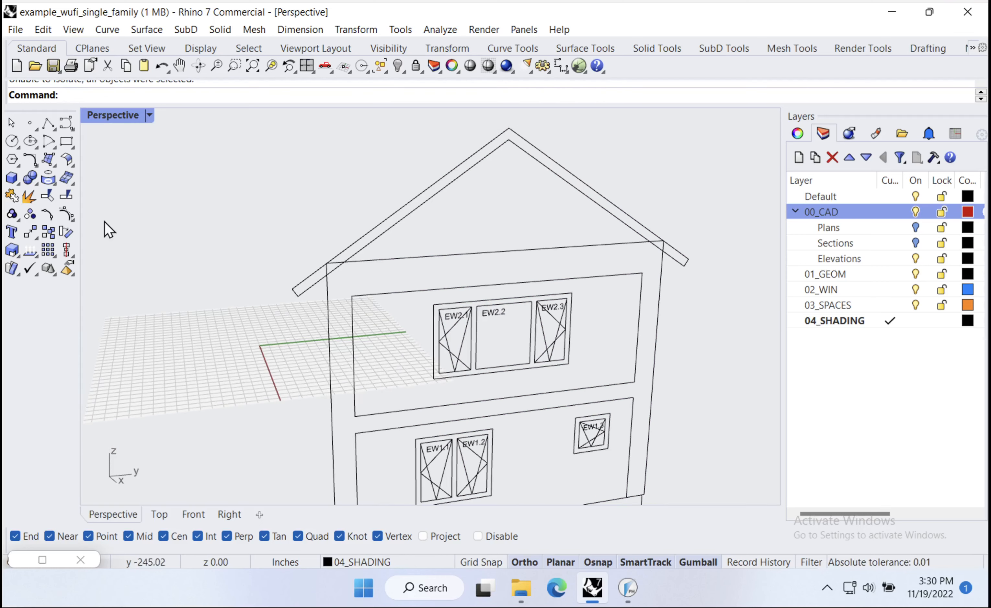
{"action": "left_click", "coordinate": [49, 122]}
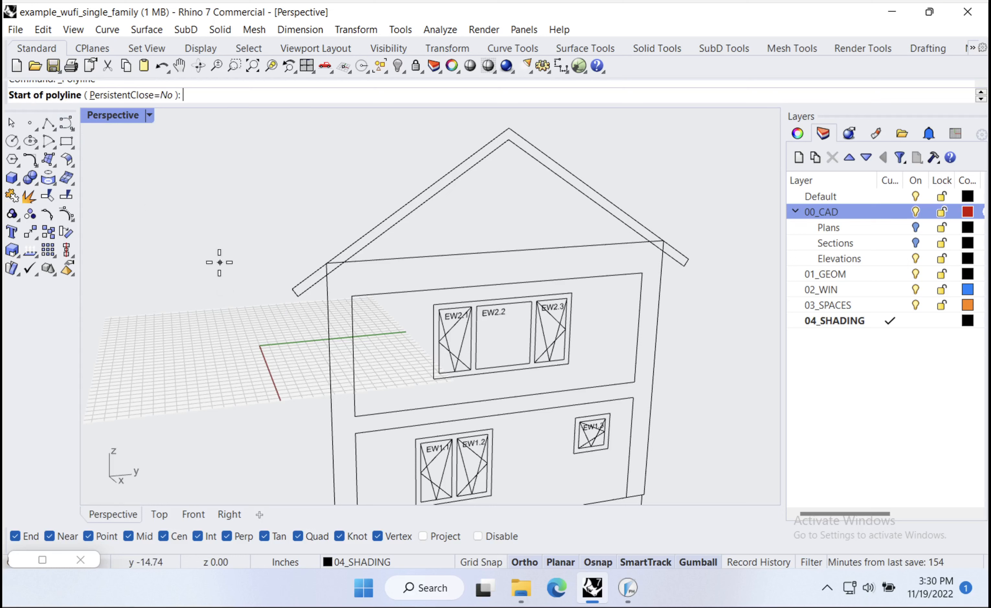
{"action": "left_click", "coordinate": [288, 286]}
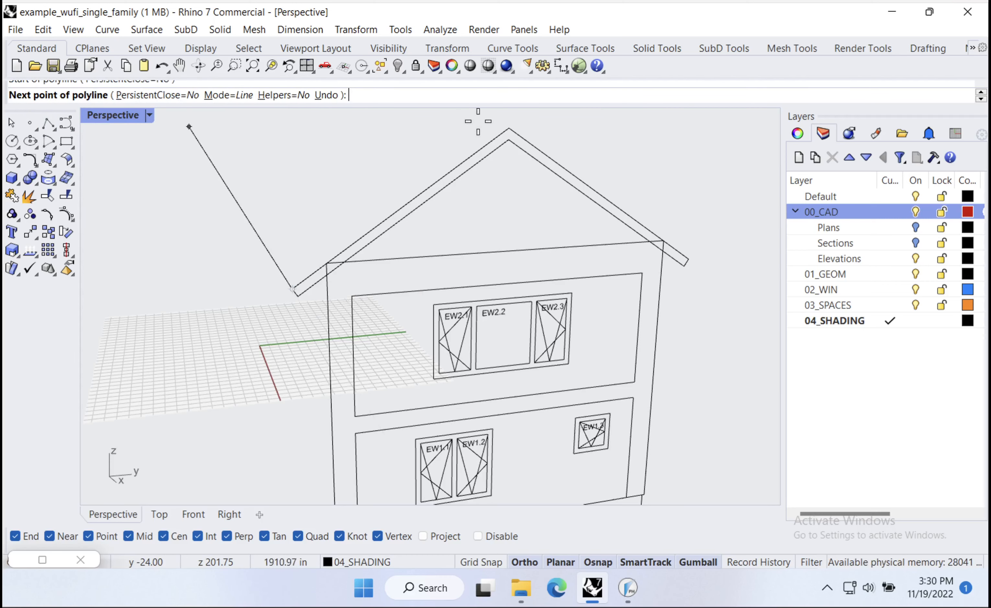
{"action": "left_click", "coordinate": [508, 129]}
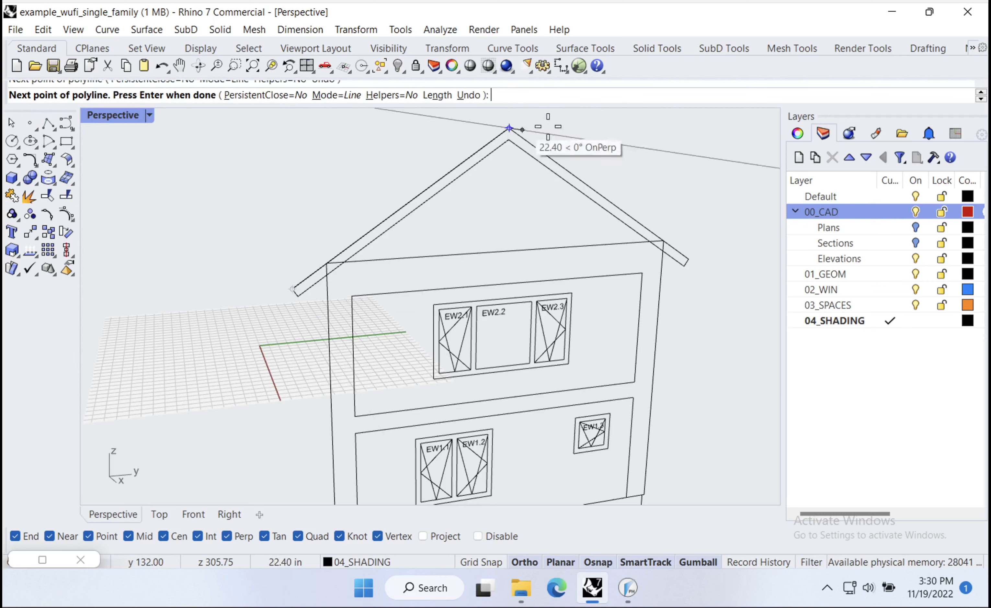
{"action": "left_click", "coordinate": [690, 259]}
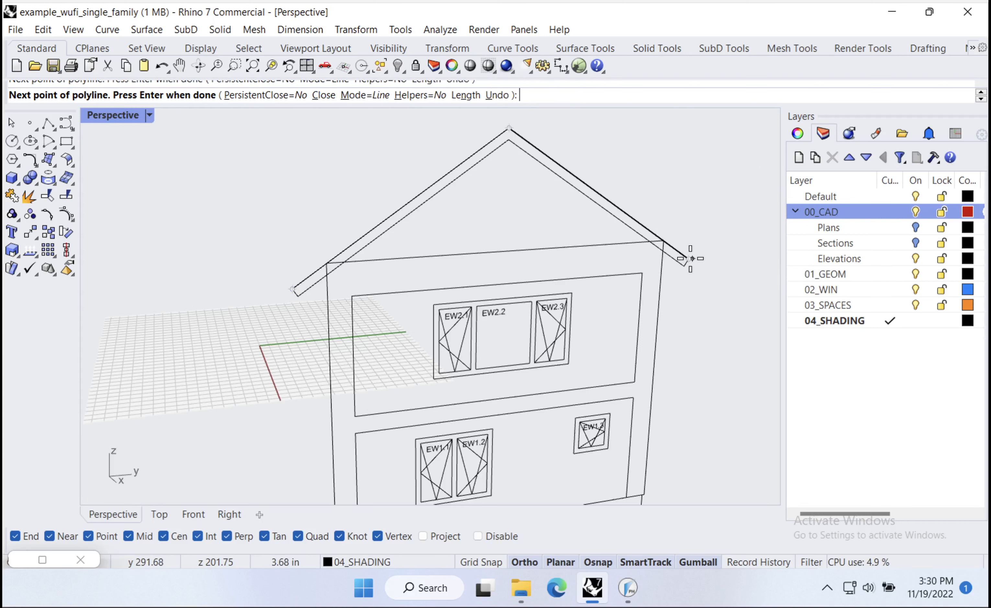
{"action": "key", "text": "Return"}
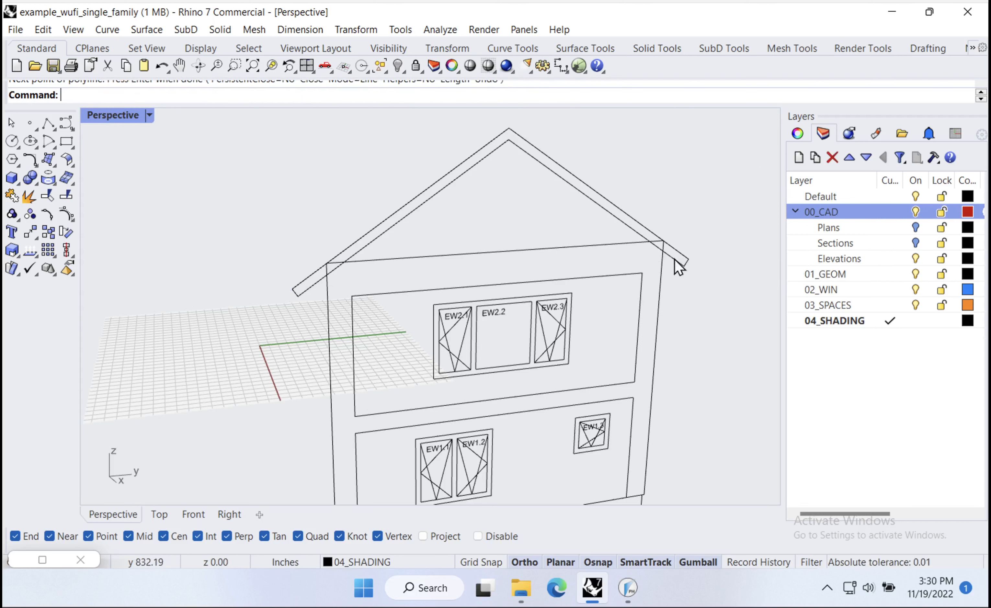
- Hide the gable-end elevation drawing with the EW windows, leaving only the roof polyline in view
{"action": "key", "text": "ctrl+a"}
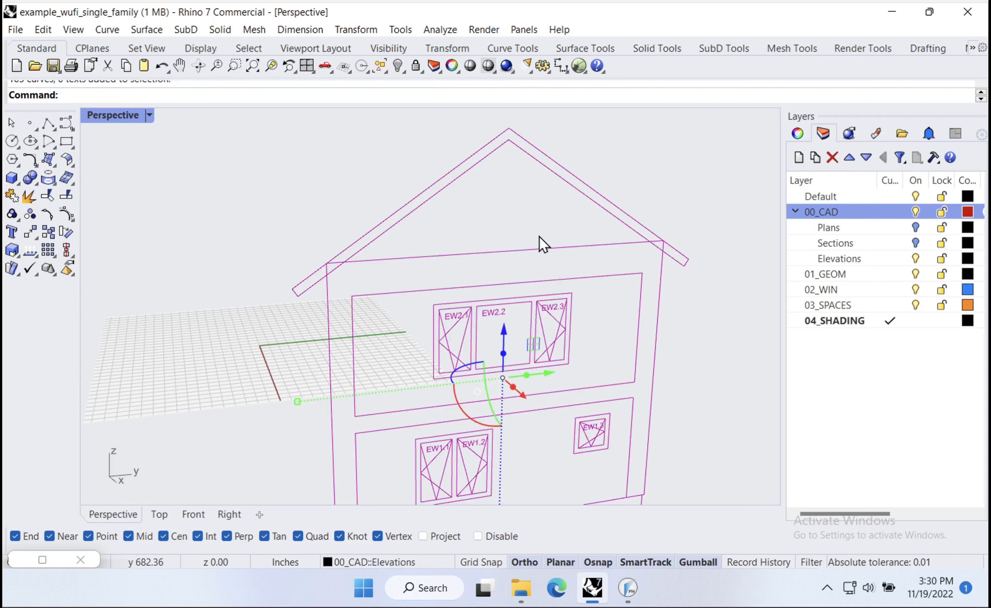
{"action": "type", "text": "hh"}
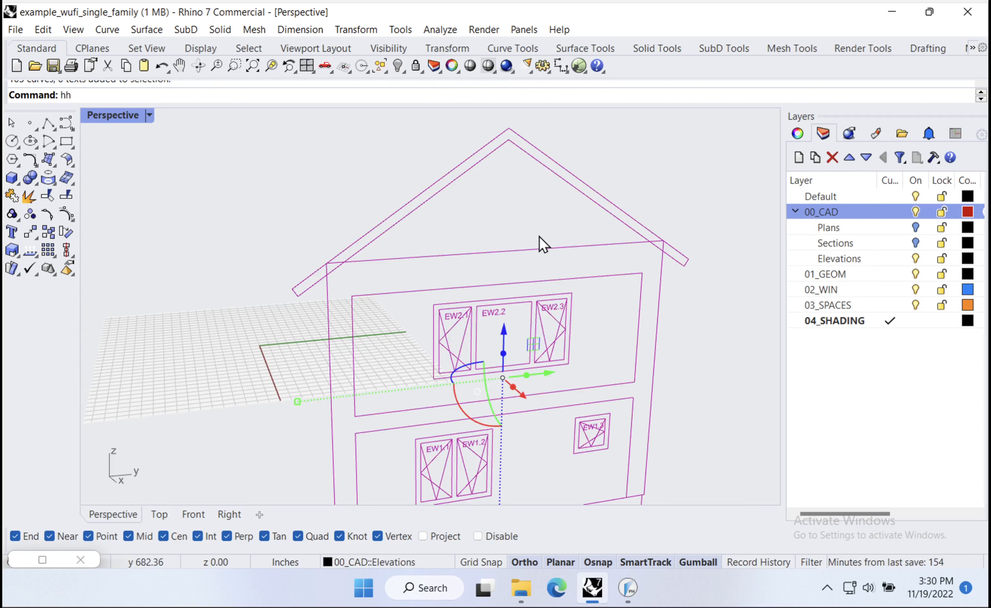
{"action": "key", "text": "BackSpace"}
{"action": "type", "text": "ide"}
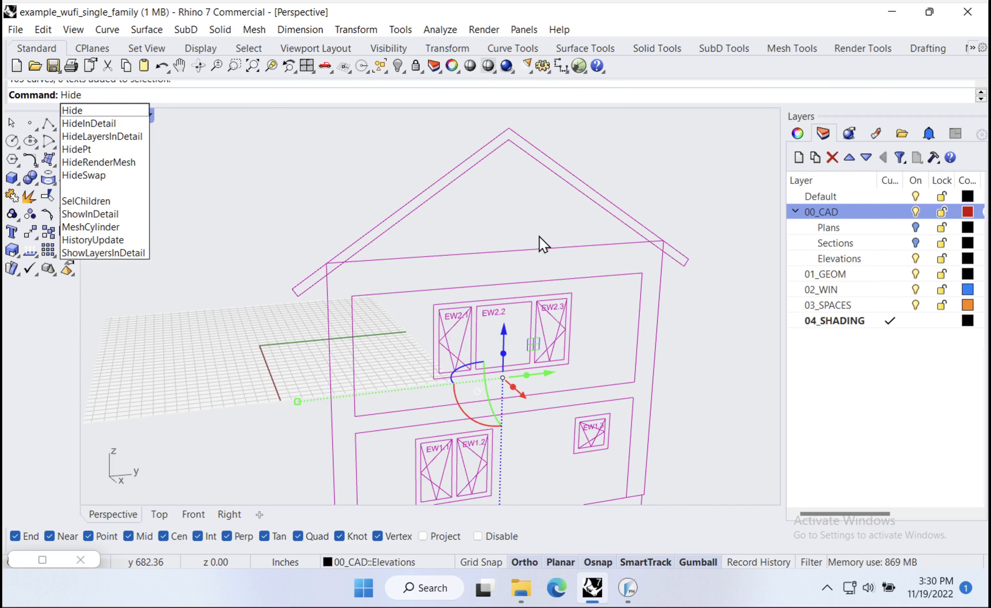
{"action": "key", "text": "BackSpace"}
{"action": "key", "text": "BackSpace"}
{"action": "key", "text": "BackSpace"}
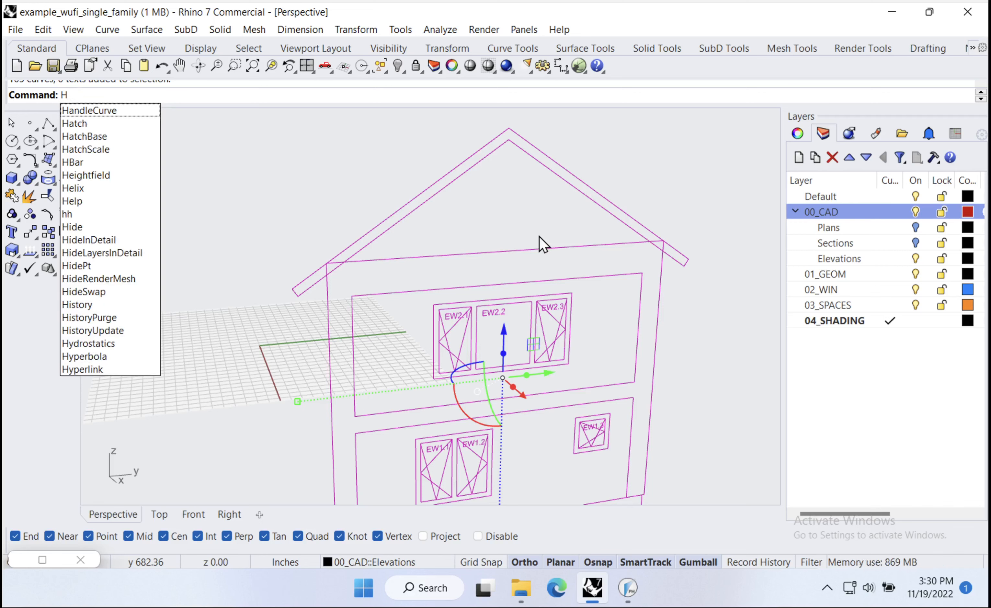
{"action": "type", "text": "hh"}
{"action": "key", "text": "Return"}
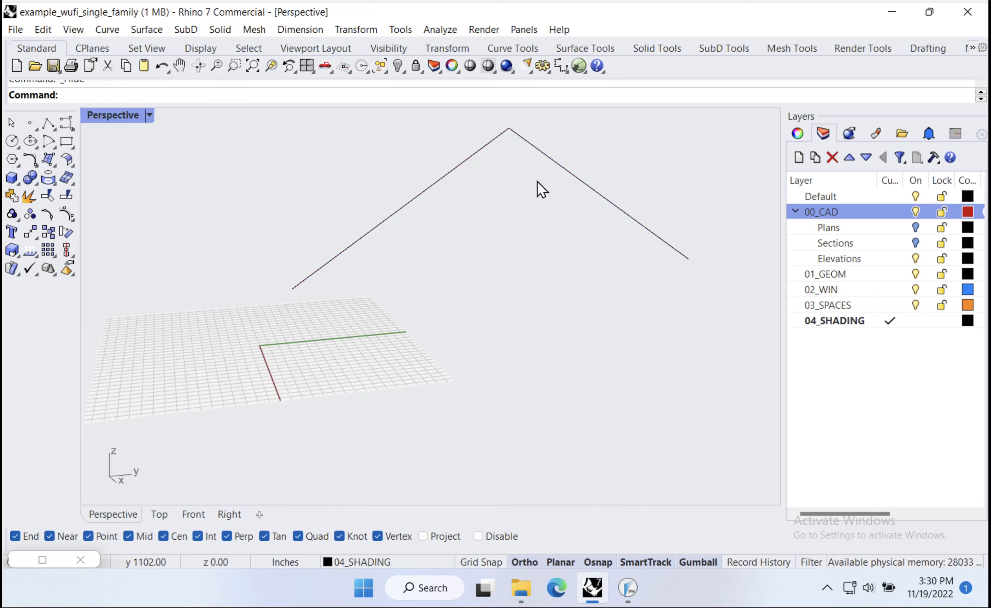
{"action": "right_click_drag", "start_coordinate": [535, 191], "coordinate": [658, 260]}
{"action": "left_click", "coordinate": [568, 232]}
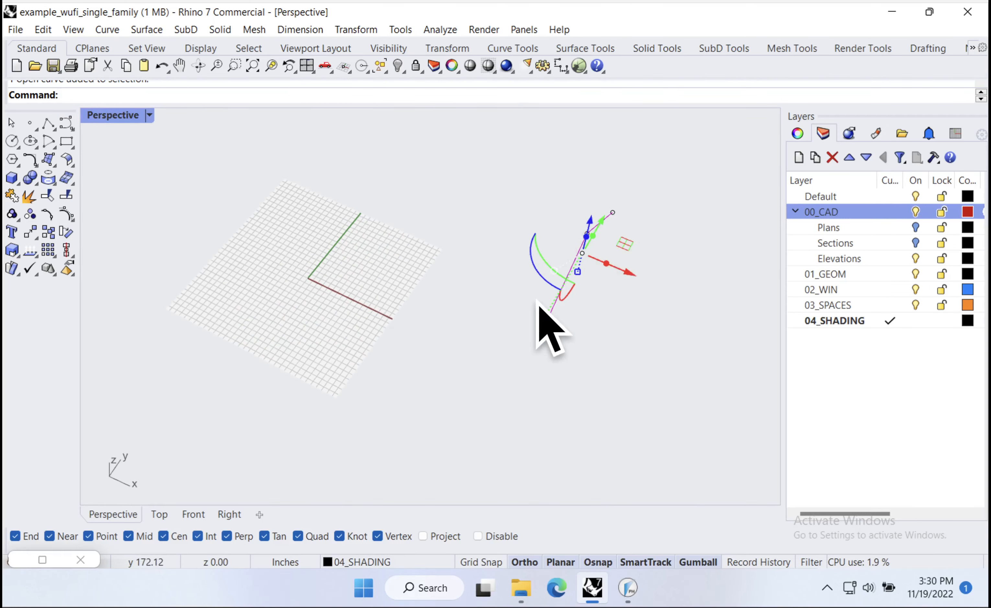
{"action": "left_click_drag", "start_coordinate": [606, 264], "coordinate": [513, 265]}
{"action": "left_click", "coordinate": [555, 388]}
{"action": "right_click_drag", "start_coordinate": [556, 389], "coordinate": [562, 358]}
{"action": "key", "text": "ctrl+z"}
- Extrude the roof polyline along the X axis into a two-slope roof surface and delete the source polyline
{"action": "left_click", "coordinate": [581, 235]}
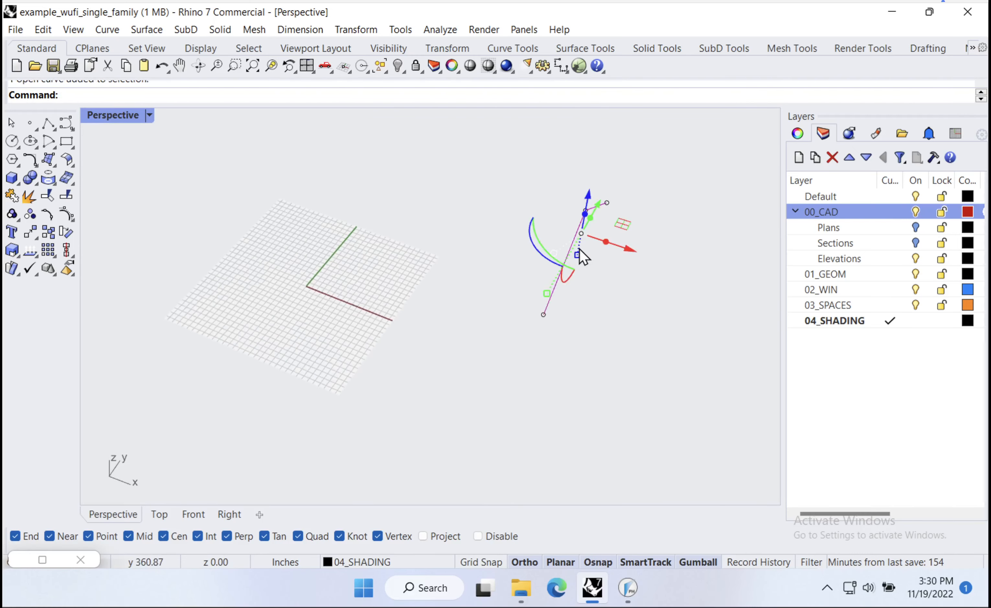
{"action": "key", "text": "ctrl"}
{"action": "key", "text": "ctrl"}
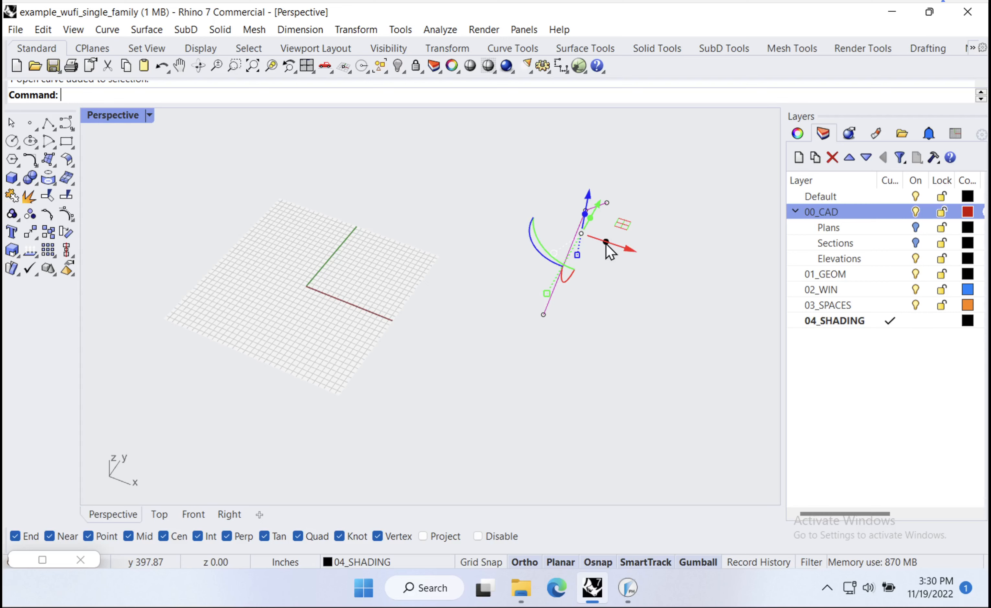
{"action": "scroll", "coordinate": [610, 249], "scroll_direction": "up", "scroll_amount": 2}
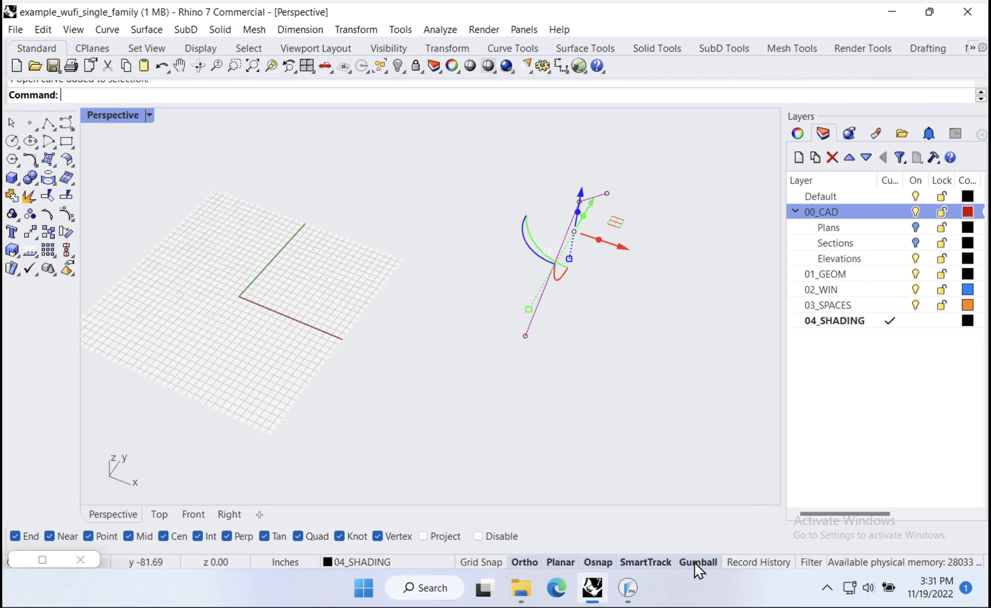
{"action": "left_click_drag", "start_coordinate": [598, 240], "coordinate": [440, 183]}
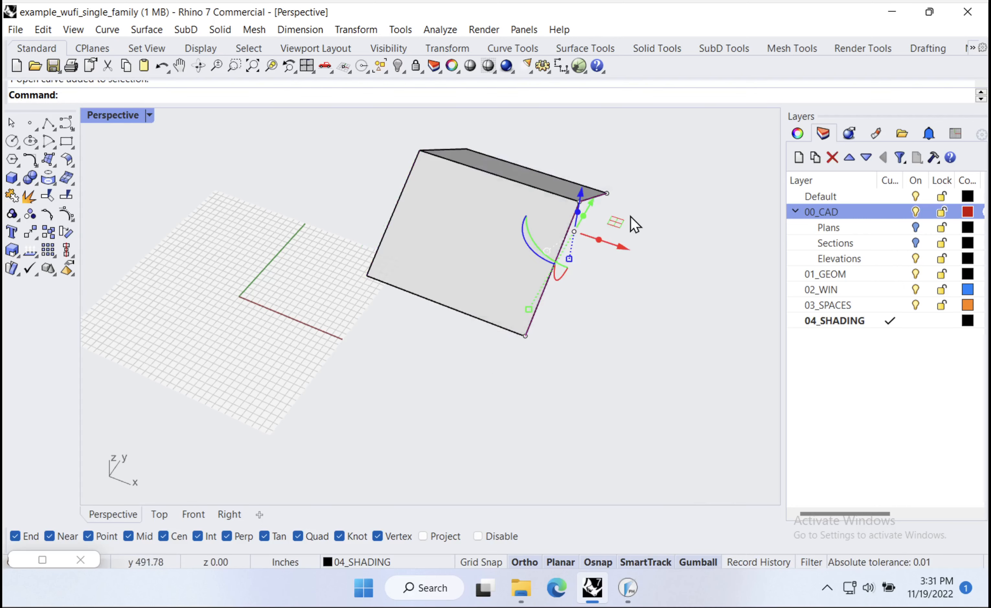
{"action": "key", "text": "Delete"}
{"action": "left_click", "coordinate": [492, 208]}
- Show all hidden objects to bring back the building model and the elevation drawings
{"action": "right_click_drag", "start_coordinate": [552, 387], "coordinate": [575, 233]}
{"action": "type", "text": "ow"}
{"action": "key", "text": "Return"}
{"action": "left_click", "coordinate": [580, 260]}
{"action": "right_click_drag", "start_coordinate": [414, 260], "coordinate": [482, 231]}
{"action": "right_click_drag", "start_coordinate": [567, 217], "coordinate": [407, 222]}
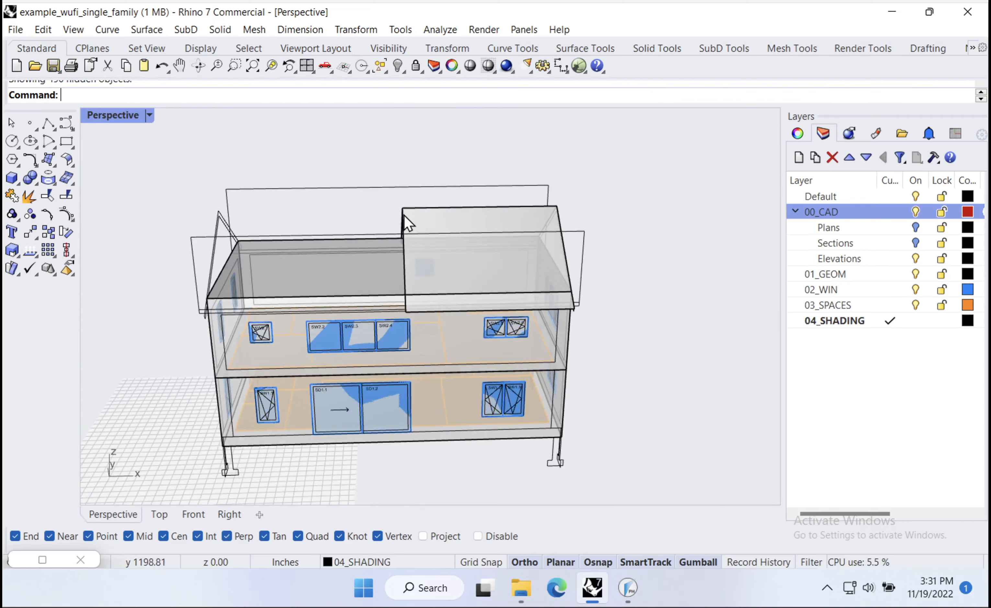
- Hide the gable-end elevation drawing at the extruded roof's outer edge
{"action": "left_click", "coordinate": [226, 197]}
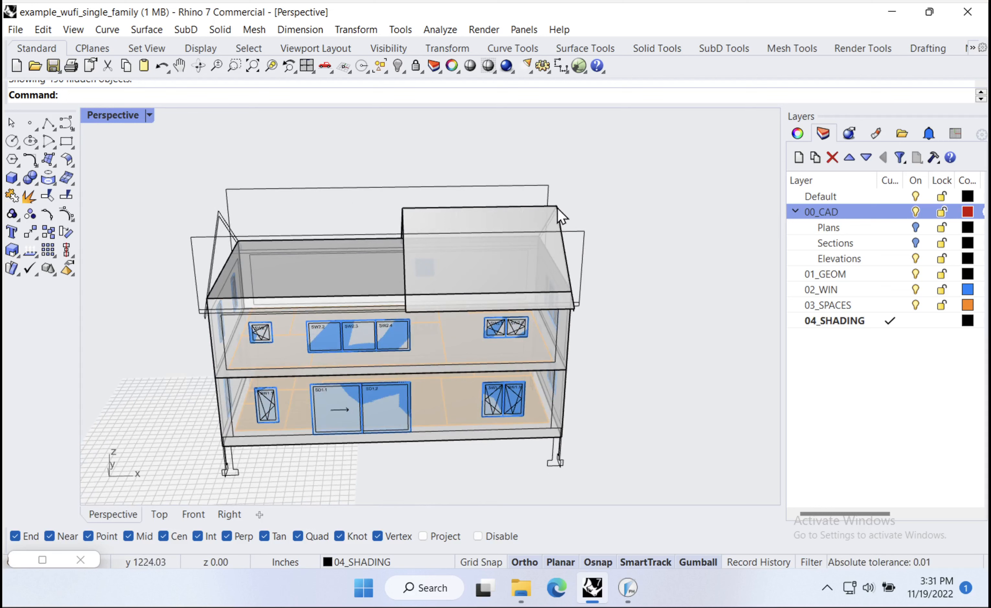
{"action": "scroll", "coordinate": [564, 215], "scroll_direction": "up", "scroll_amount": 5}
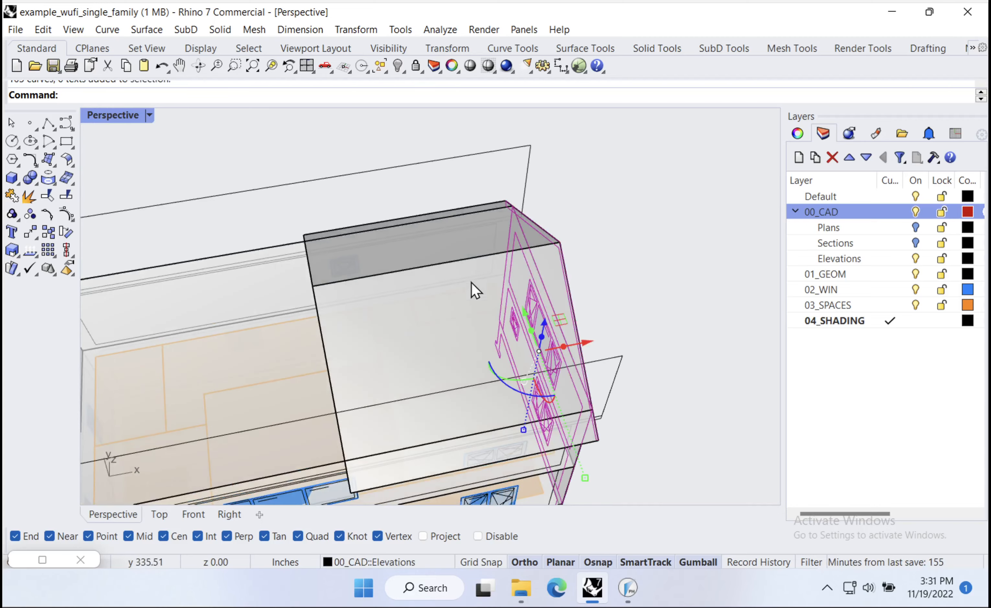
{"action": "right_click_drag", "start_coordinate": [595, 277], "coordinate": [459, 238]}
{"action": "key", "text": "ctrl+h"}
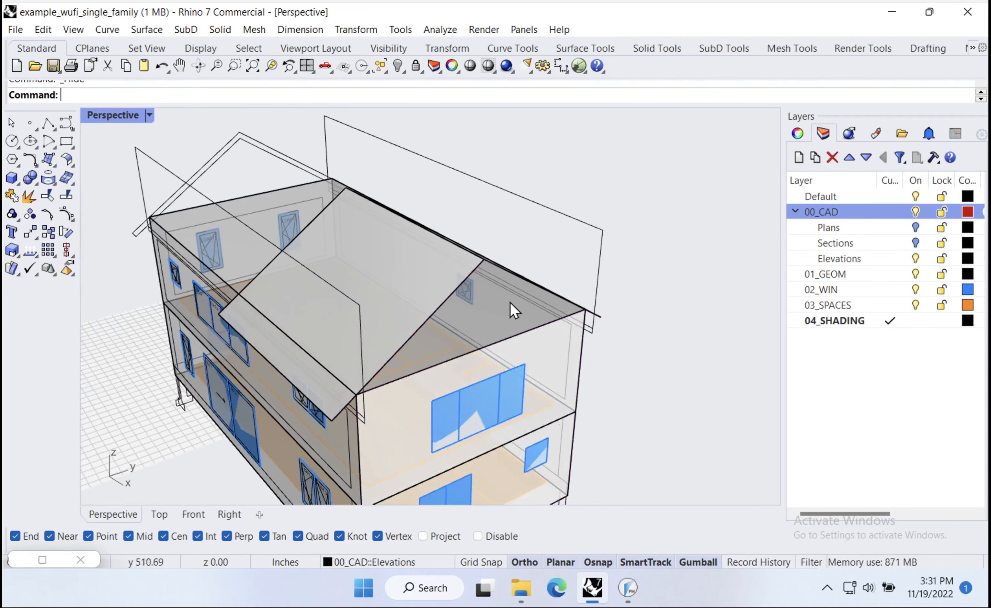
- Move the roof surface from its gable ridge corner along X to align with the end of the long side elevation's roof outline
{"action": "mouse_move", "coordinate": [510, 302]}
{"action": "right_mouse_down"}
{"action": "mouse_move", "coordinate": [632, 328]}
{"action": "mouse_move", "coordinate": [692, 327]}
{"action": "right_mouse_up"}
{"action": "left_click", "coordinate": [553, 235]}
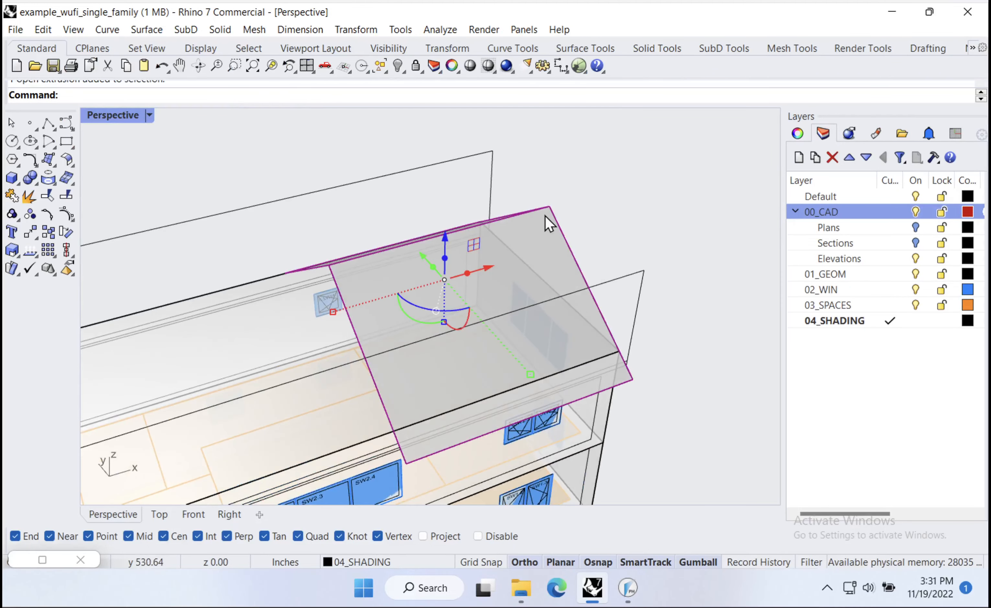
{"action": "type", "text": "M"}
{"action": "key", "text": "Return"}
{"action": "left_click", "coordinate": [548, 204]}
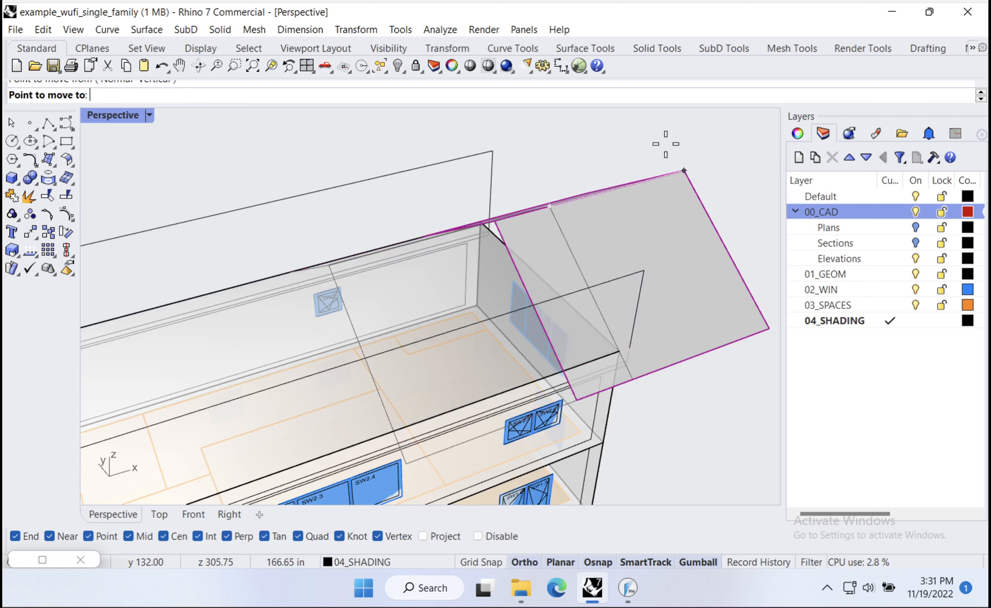
{"action": "left_click", "coordinate": [495, 150]}
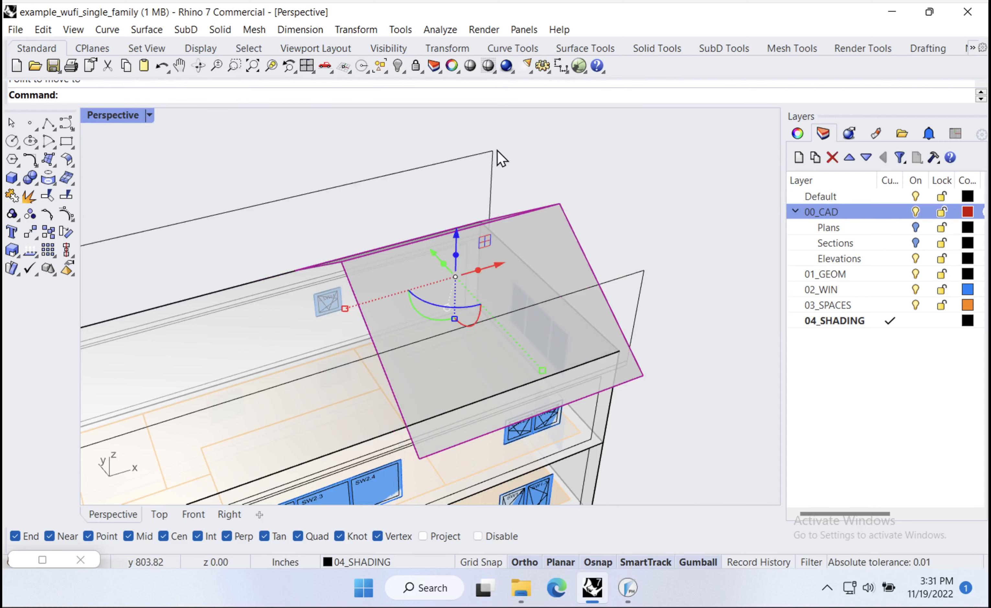
{"action": "mouse_move", "coordinate": [501, 159]}
{"action": "right_mouse_down"}
{"action": "mouse_move", "coordinate": [577, 205]}
{"action": "mouse_move", "coordinate": [531, 168]}
{"action": "mouse_move", "coordinate": [571, 232]}
{"action": "right_mouse_up"}
{"action": "key", "text": "Escape"}
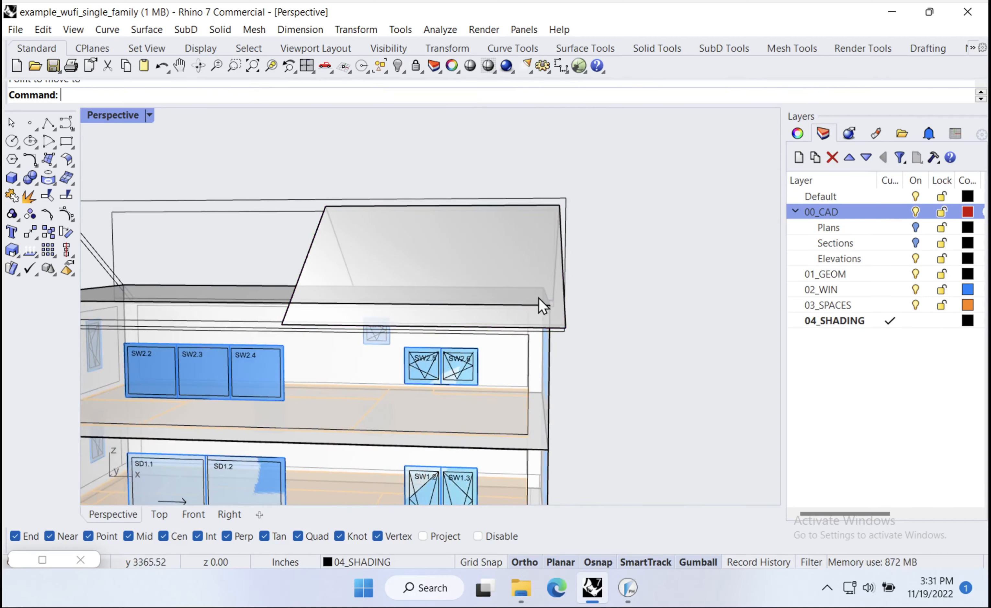
- Stretch the two sloped edges at the roof's open end along the X axis past the opposite gable wall
{"action": "right_click_drag", "start_coordinate": [569, 238], "coordinate": [563, 366]}
{"action": "right_click_drag", "start_coordinate": [432, 409], "coordinate": [392, 192]}
{"action": "left_click", "coordinate": [390, 188], "text": "ctrl+shift"}
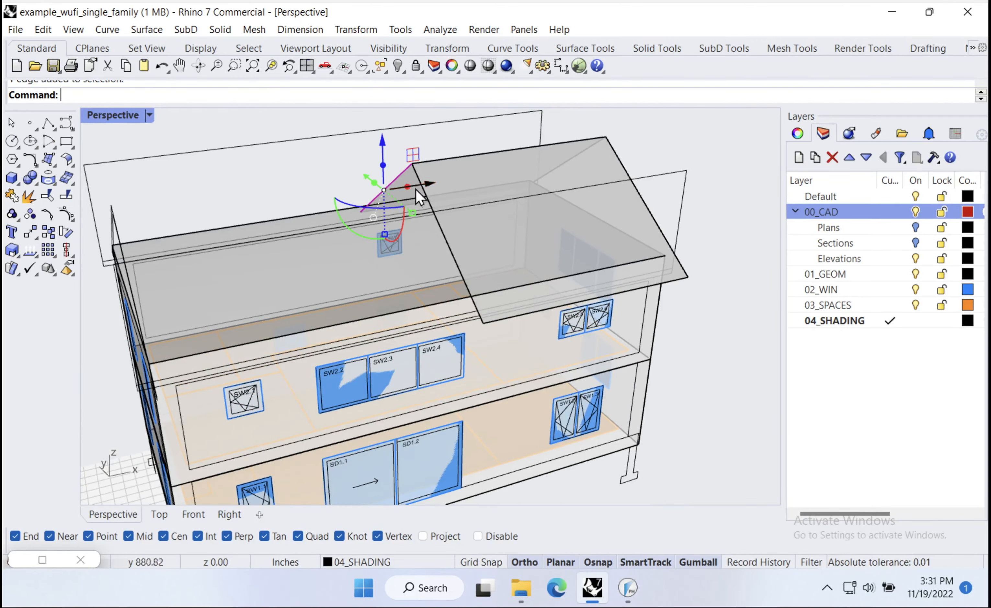
{"action": "left_click", "coordinate": [429, 202], "text": "ctrl+shift"}
{"action": "left_click", "coordinate": [458, 253]}
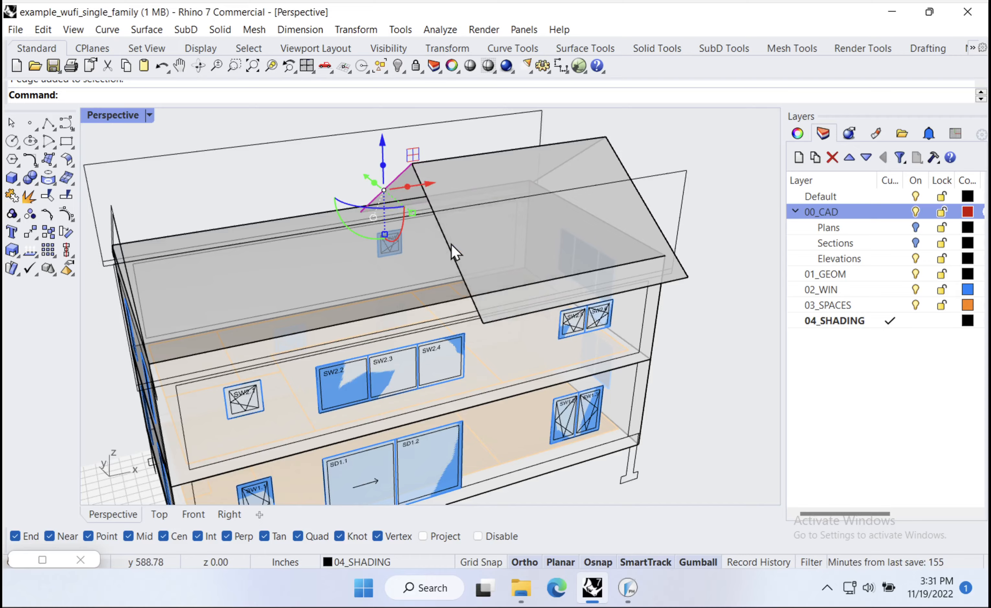
{"action": "mouse_move", "coordinate": [450, 246]}
{"action": "right_mouse_down"}
{"action": "mouse_move", "coordinate": [465, 254]}
{"action": "mouse_move", "coordinate": [416, 294]}
{"action": "mouse_move", "coordinate": [425, 254]}
{"action": "mouse_move", "coordinate": [452, 243]}
{"action": "right_mouse_up"}
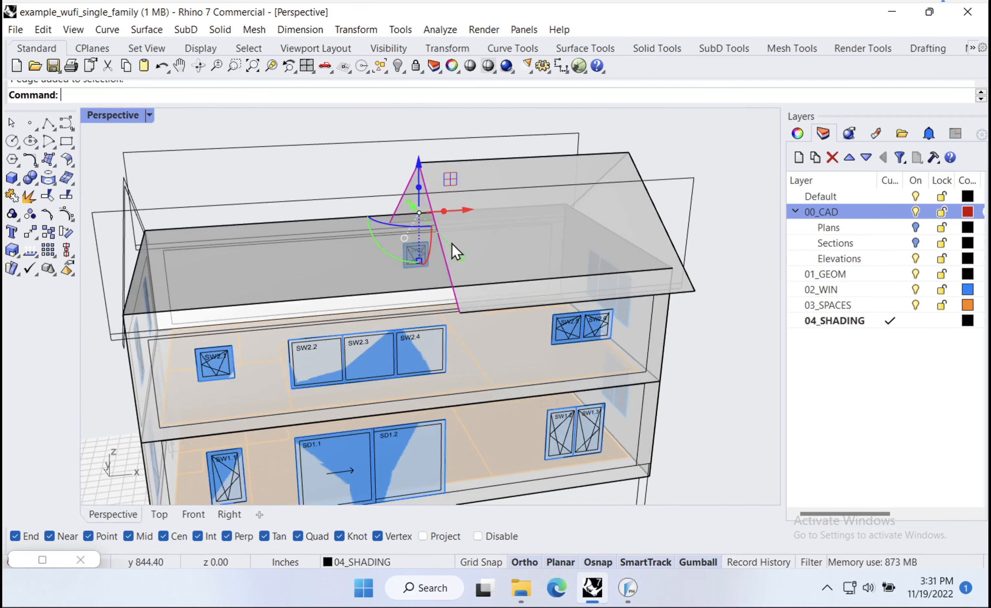
{"action": "left_click", "coordinate": [382, 176]}
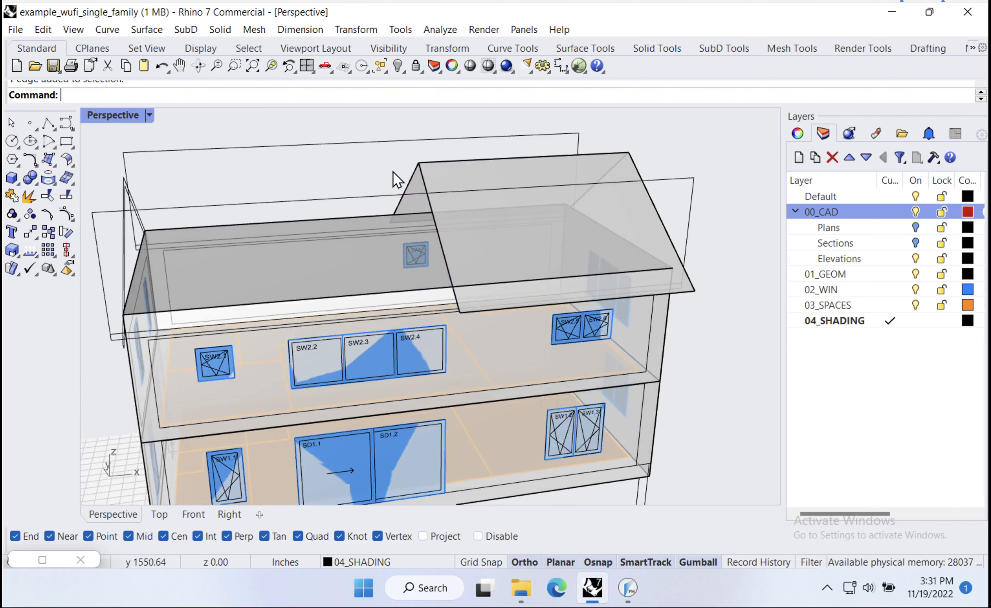
{"action": "left_click", "coordinate": [409, 181]}
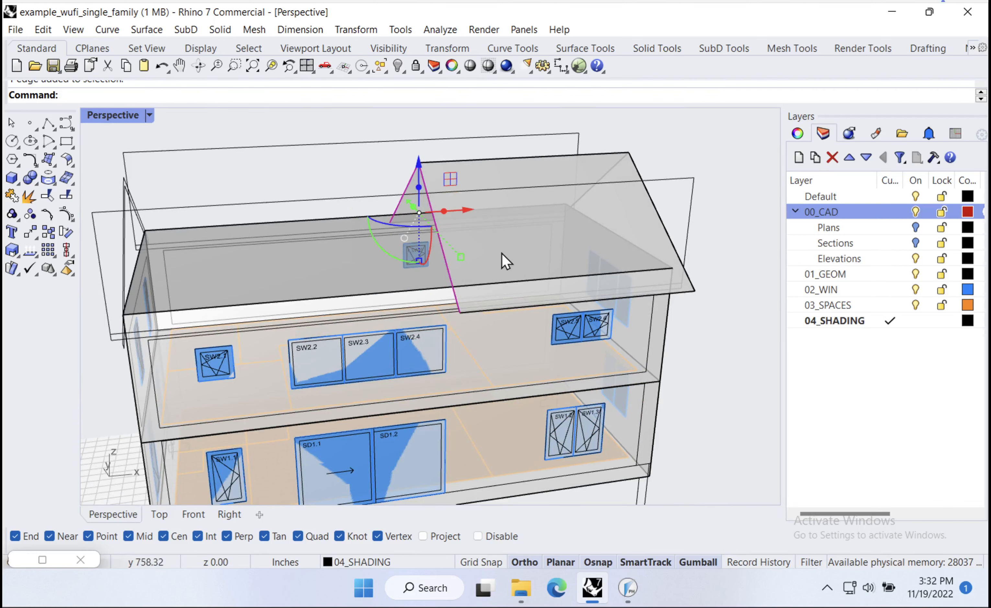
{"action": "scroll", "coordinate": [467, 211], "scroll_direction": "down", "scroll_amount": 1}
{"action": "left_click_drag", "start_coordinate": [476, 210], "coordinate": [173, 229]}
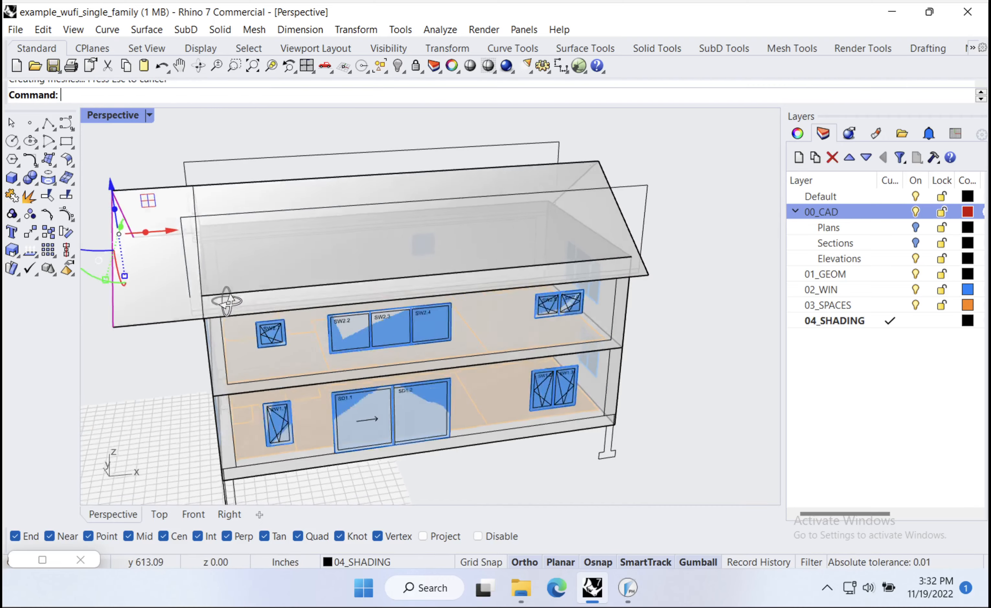
- Move the stretched roof edges from their ridge corner back to the end of the side elevation's roof outline
{"action": "right_click_drag", "start_coordinate": [226, 301], "coordinate": [387, 281]}
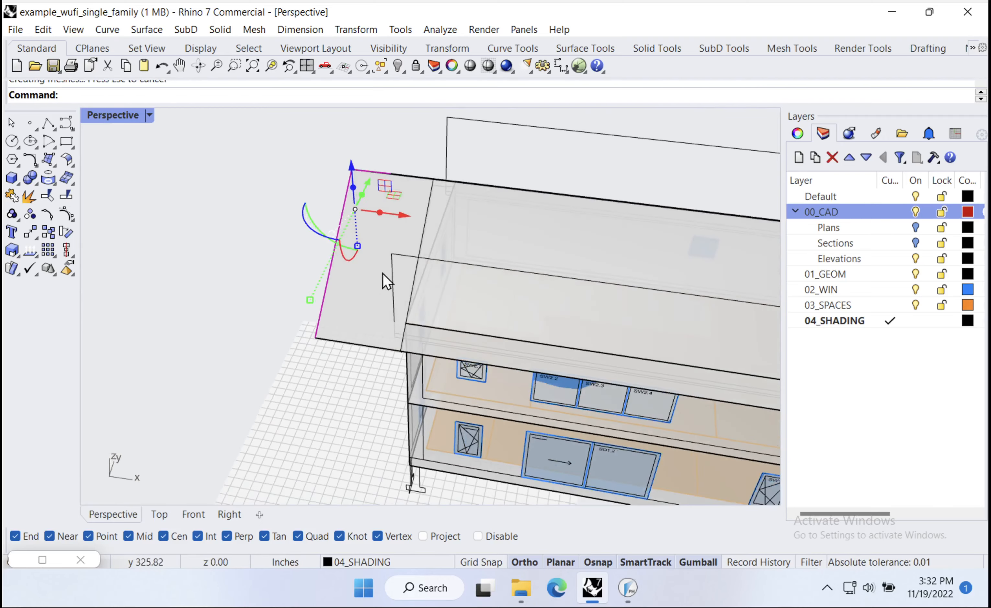
{"action": "key", "text": "Return"}
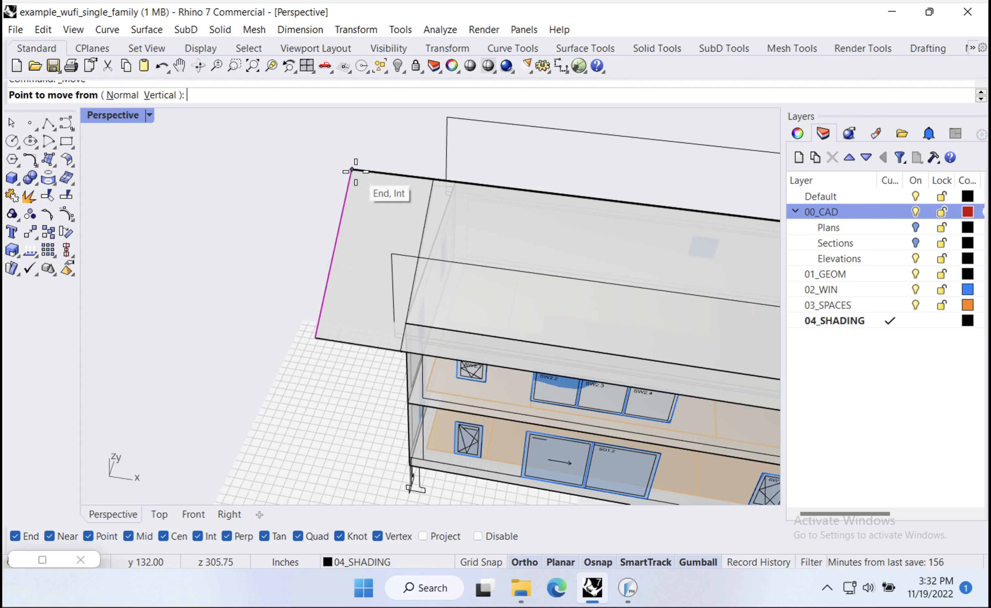
{"action": "left_click", "coordinate": [354, 171]}
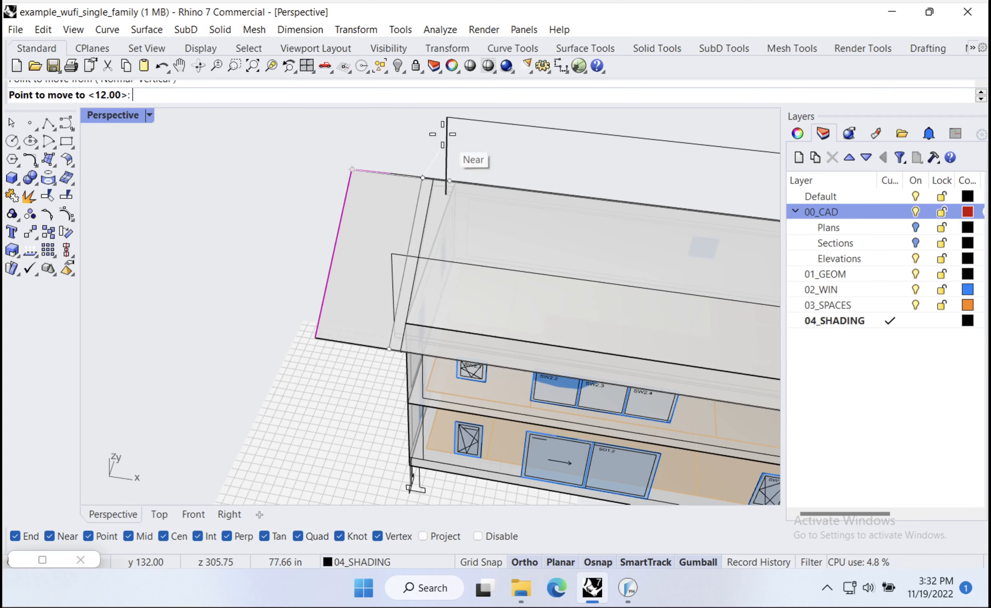
{"action": "left_click", "coordinate": [445, 120]}
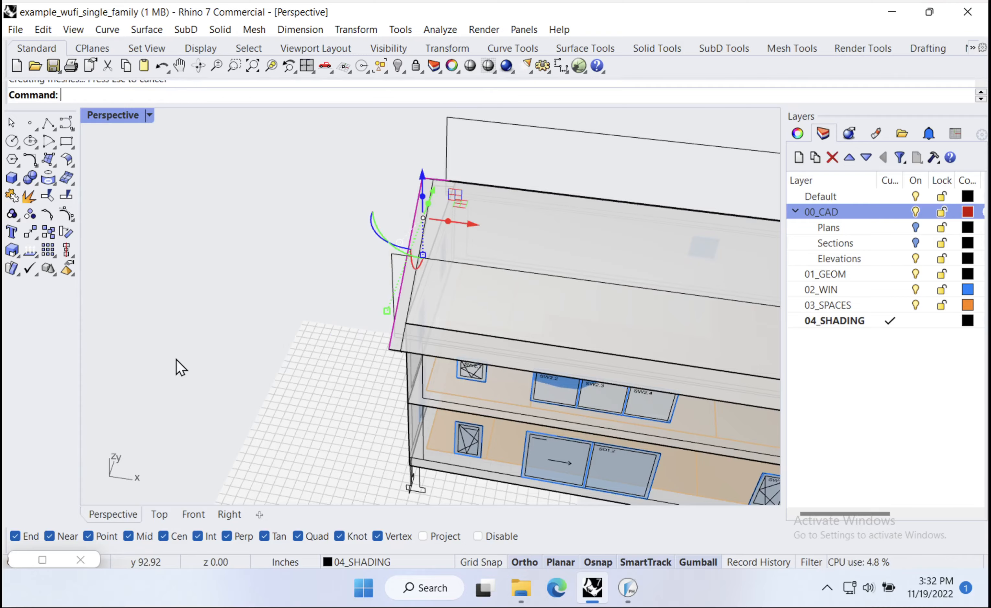
- Examine the roof surface's overhangs against the building and elevation linework from both gable ends and the long side
{"action": "right_click_drag", "start_coordinate": [394, 408], "coordinate": [450, 330]}
{"action": "scroll", "coordinate": [155, 225], "scroll_direction": "up", "scroll_amount": 2}
{"action": "right_click_drag", "start_coordinate": [289, 262], "coordinate": [262, 235]}
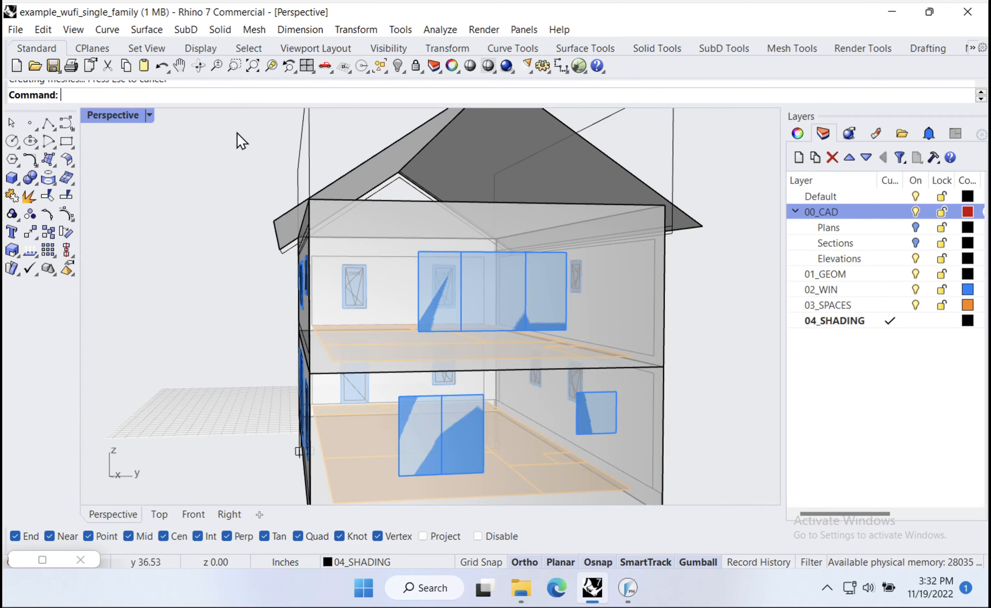
{"action": "right_click_drag", "start_coordinate": [329, 315], "coordinate": [445, 340]}
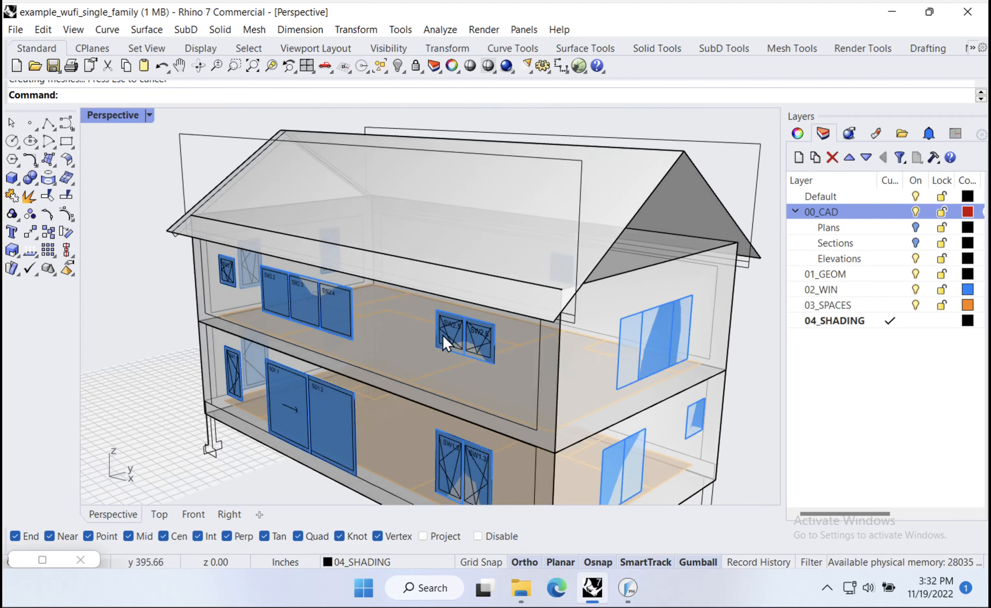
{"action": "right_click_drag", "start_coordinate": [394, 365], "coordinate": [511, 394]}
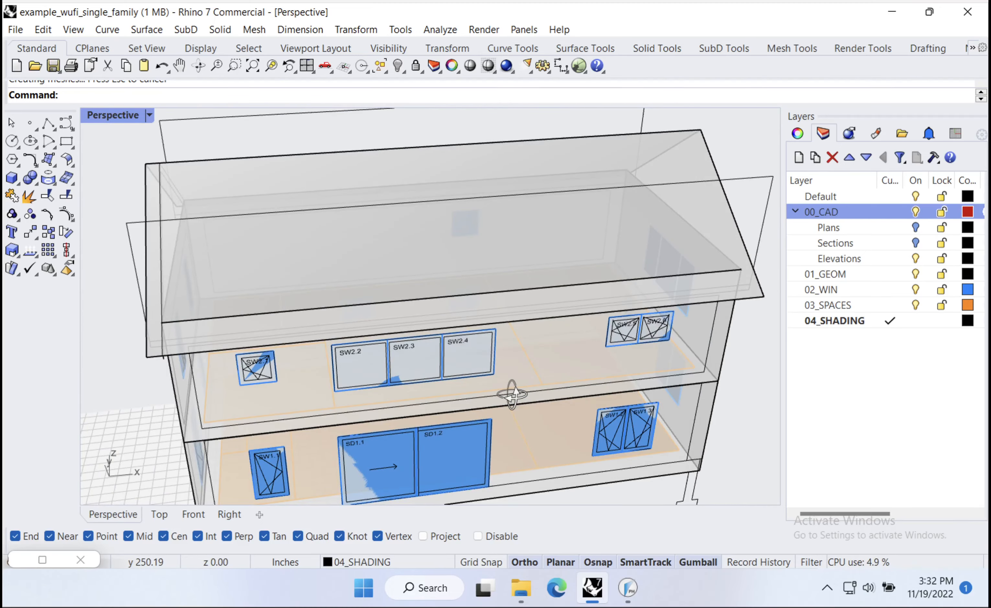
{"action": "scroll", "coordinate": [518, 398], "scroll_direction": "down", "scroll_amount": 3}
{"action": "right_click_drag", "start_coordinate": [518, 398], "coordinate": [551, 366]}
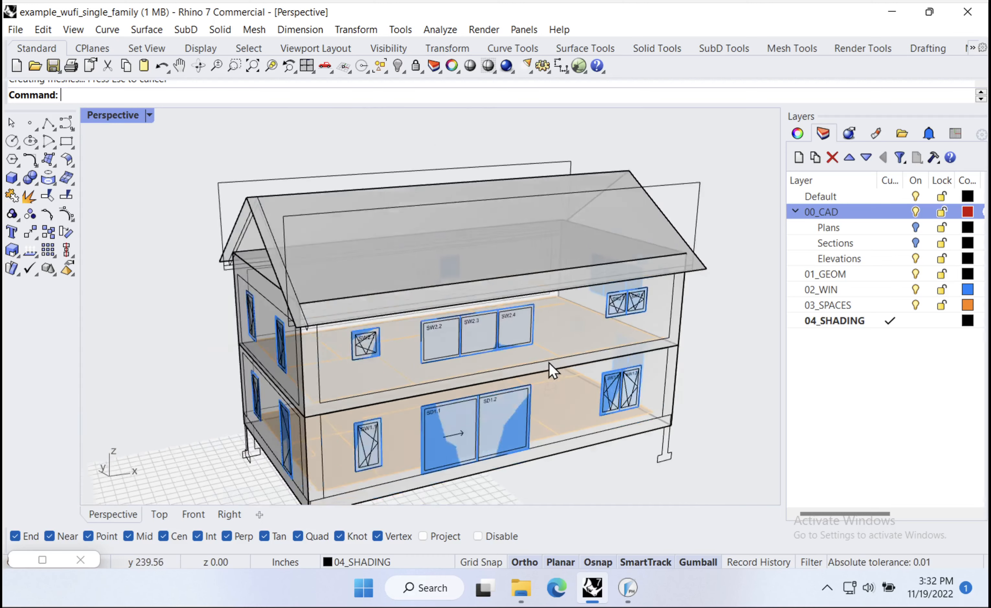
- Turn off the Elevations layer under 00_CAD
{"action": "scroll", "coordinate": [552, 365], "scroll_direction": "down", "scroll_amount": 2}
{"action": "left_click", "coordinate": [916, 258]}
{"action": "right_click_drag", "start_coordinate": [602, 336], "coordinate": [445, 395]}
- Switch to the Grasshopper window, restore it from full screen and narrow it so the Rhino viewport can be seen beside it
{"action": "double_click", "coordinate": [28, 557]}
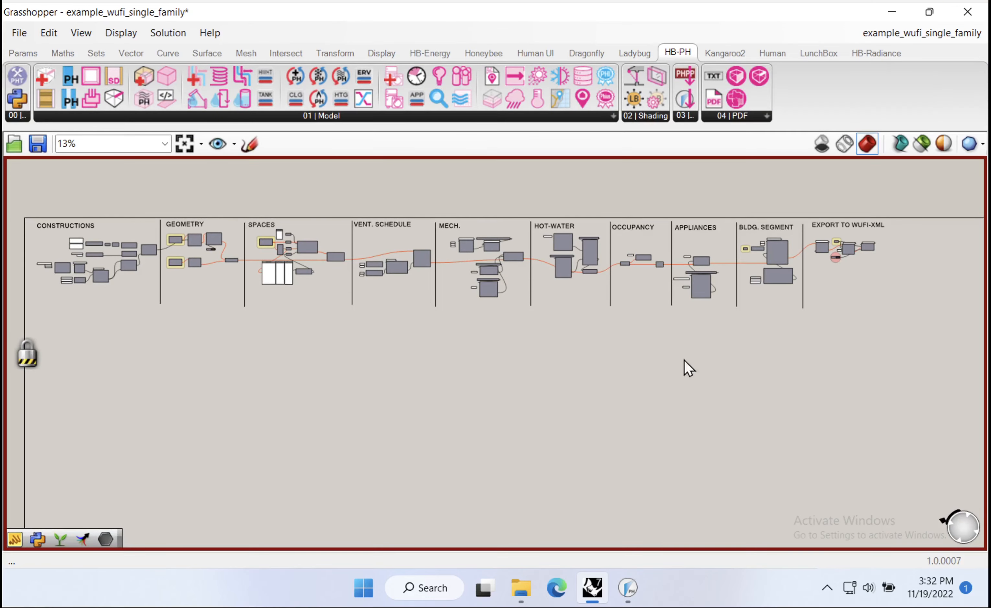
{"action": "double_click", "coordinate": [739, 19]}
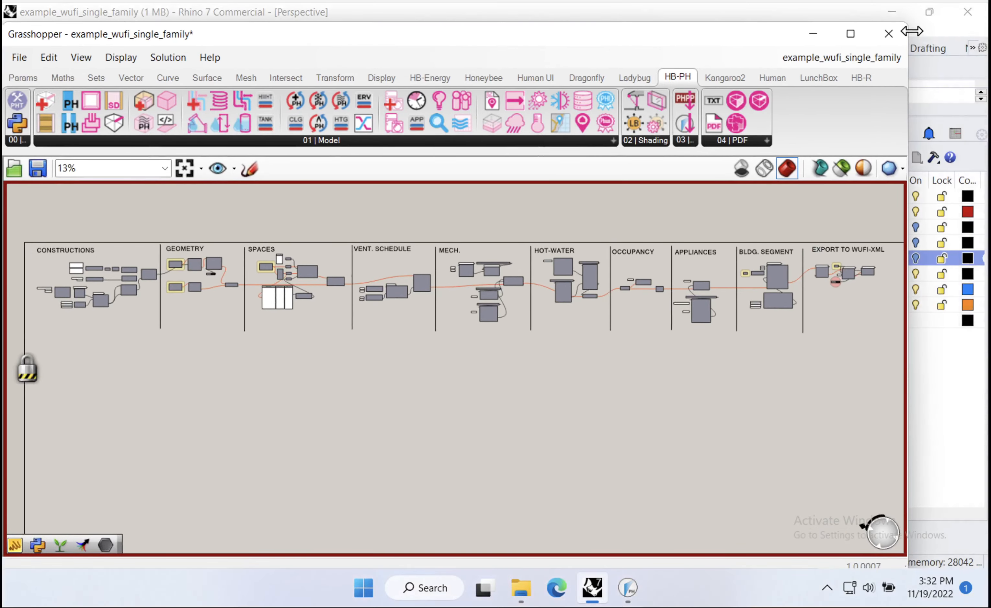
{"action": "left_click_drag", "start_coordinate": [911, 30], "coordinate": [419, 73]}
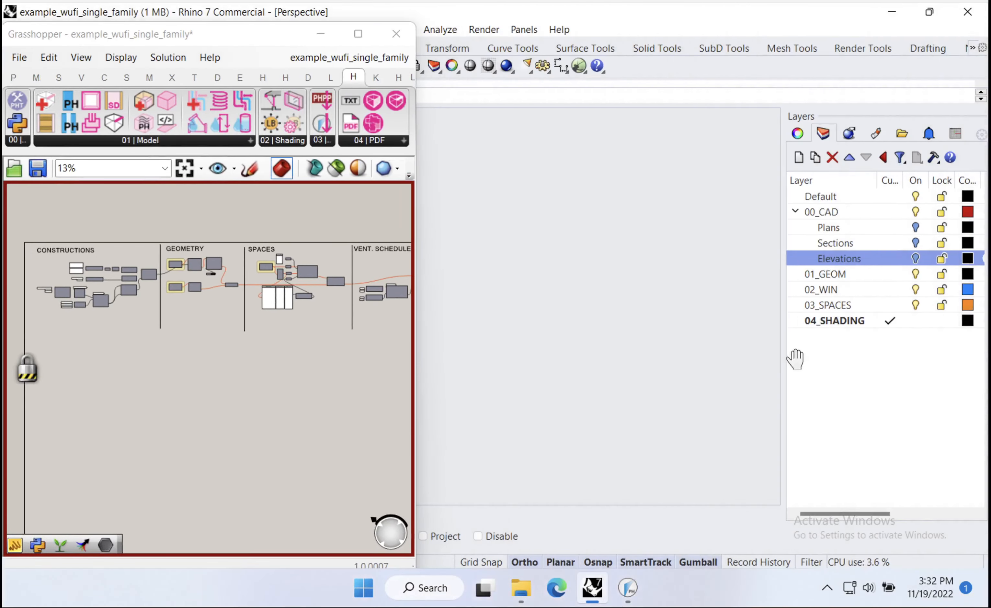
- Examine the SPACES section's geometry pipeline and its layer filter, then highlight the 04_SHADING layer in Rhino
{"action": "right_click_drag", "start_coordinate": [795, 359], "coordinate": [556, 356], "text": "shift"}
{"action": "right_click_drag", "start_coordinate": [724, 340], "coordinate": [477, 345], "text": "shift"}
{"action": "right_click_drag", "start_coordinate": [651, 348], "coordinate": [659, 315], "text": "shift"}
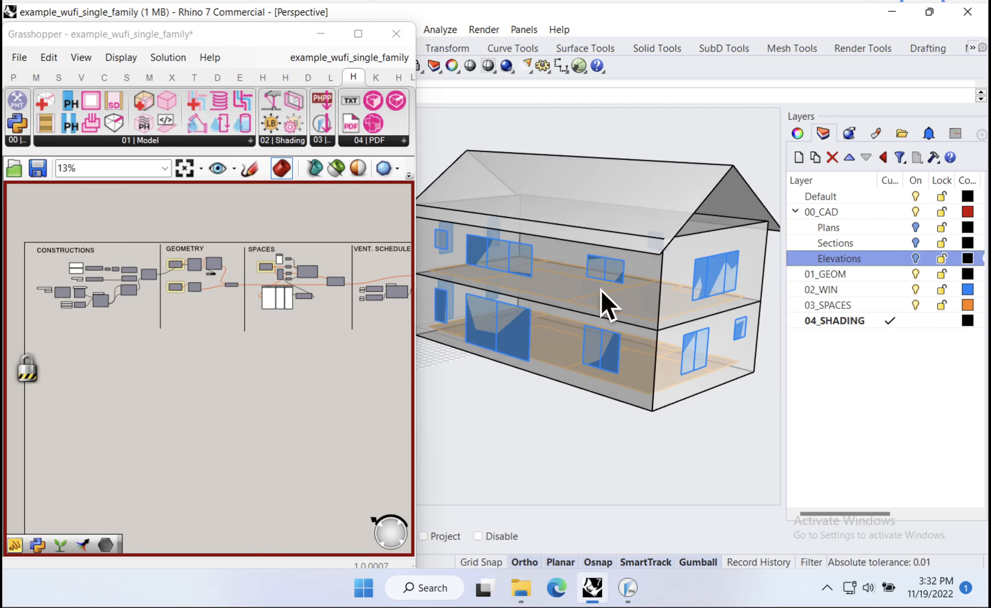
{"action": "right_click_drag", "start_coordinate": [265, 387], "coordinate": [82, 392]}
{"action": "right_click_drag", "start_coordinate": [198, 380], "coordinate": [104, 378]}
{"action": "right_click_drag", "start_coordinate": [244, 376], "coordinate": [109, 372]}
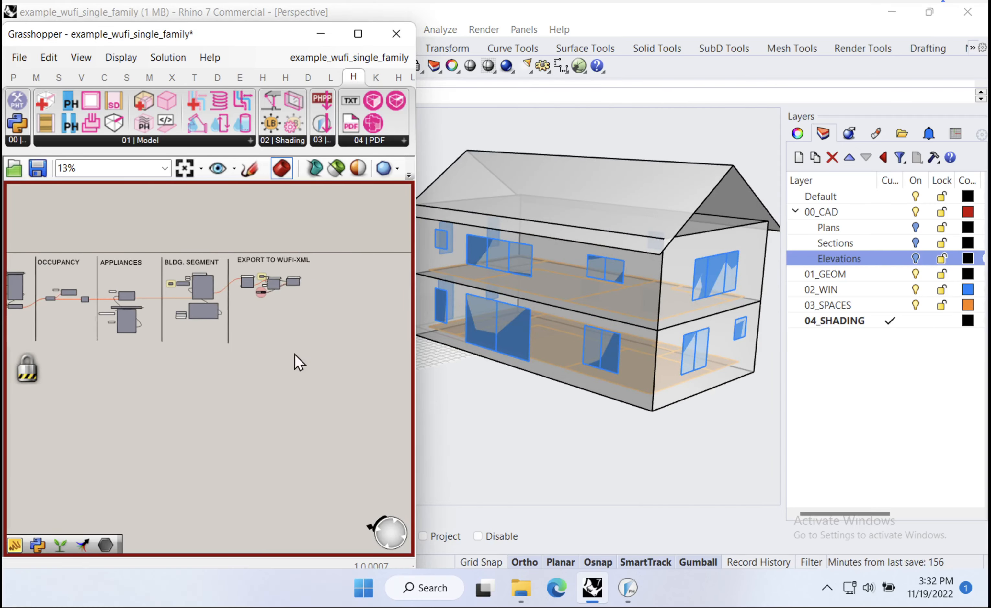
{"action": "scroll", "coordinate": [181, 319], "scroll_direction": "up", "scroll_amount": 2}
{"action": "right_click_drag", "start_coordinate": [184, 308], "coordinate": [387, 309]}
{"action": "right_click_drag", "start_coordinate": [184, 341], "coordinate": [390, 342]}
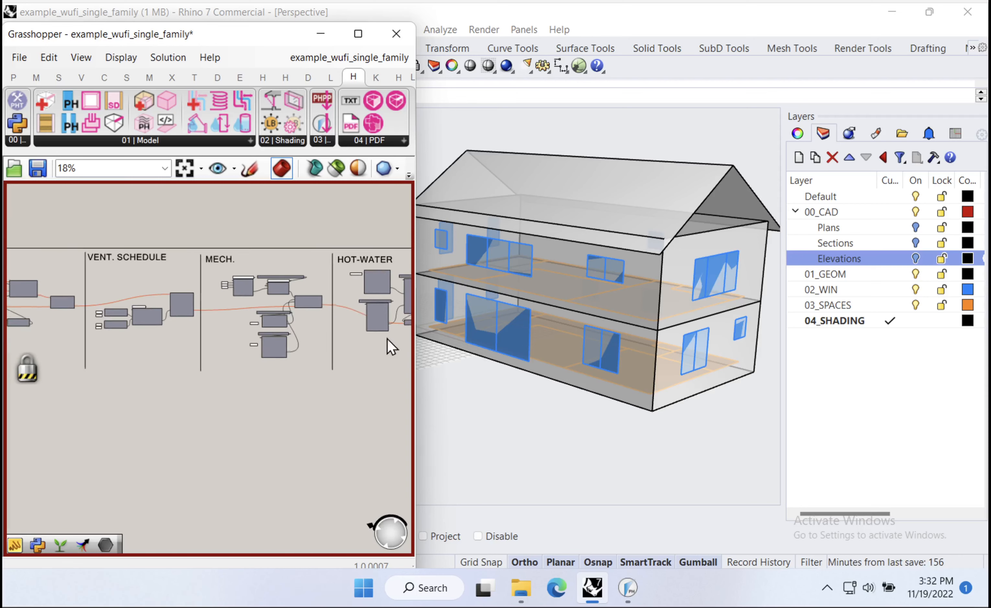
{"action": "right_click_drag", "start_coordinate": [150, 279], "coordinate": [368, 277]}
{"action": "scroll", "coordinate": [183, 285], "scroll_direction": "up", "scroll_amount": 14}
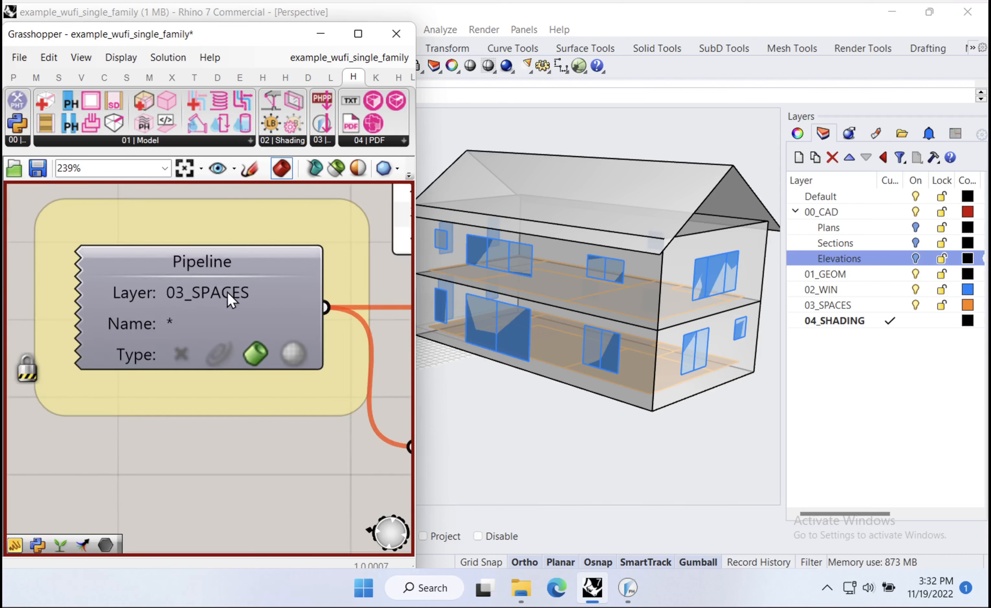
{"action": "left_click", "coordinate": [243, 274]}
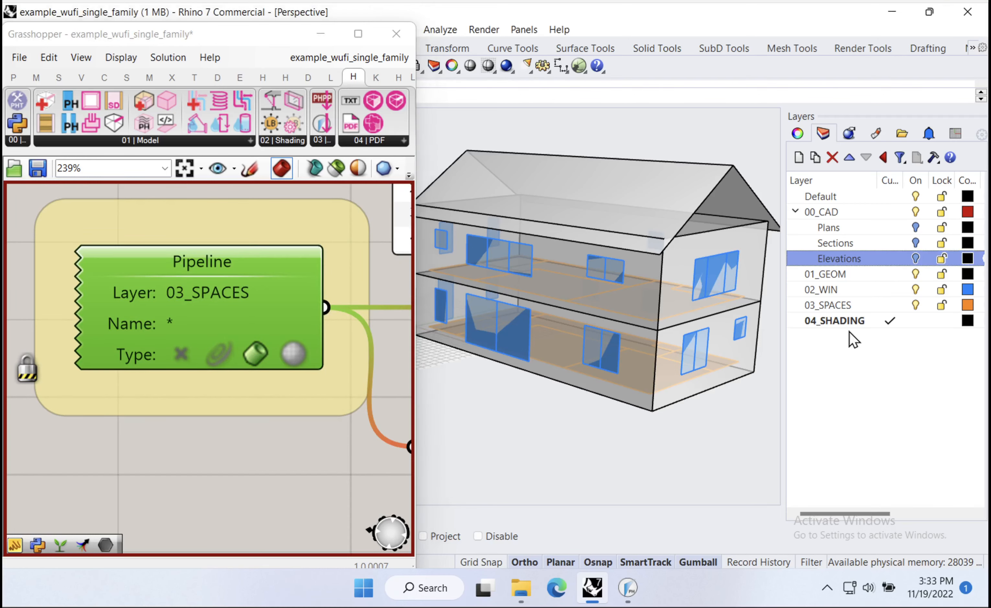
{"action": "left_click", "coordinate": [838, 323]}
{"action": "scroll", "coordinate": [188, 353], "scroll_direction": "down", "scroll_amount": 16}
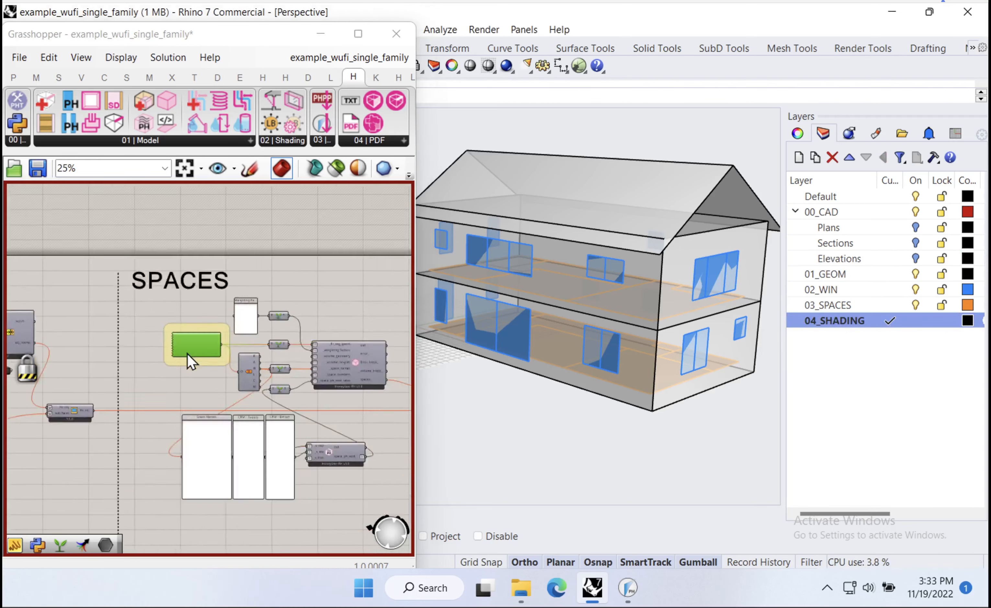
- Widen the Grasshopper window across part of the Rhino viewport at the Export to WUFI-XML section
{"action": "right_click_drag", "start_coordinate": [398, 377], "coordinate": [117, 330]}
{"action": "right_click_drag", "start_coordinate": [307, 327], "coordinate": [41, 346]}
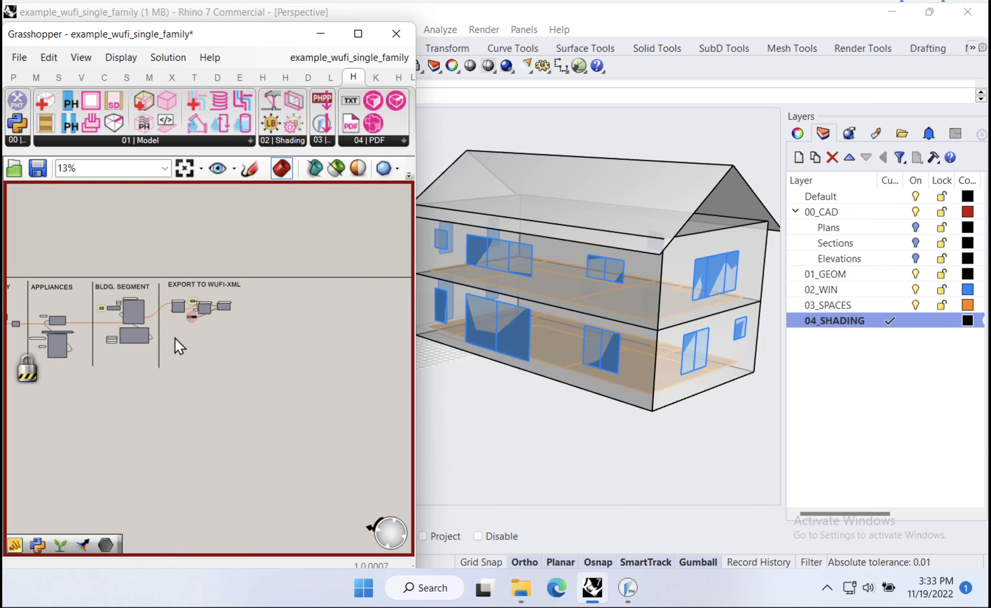
{"action": "right_click_drag", "start_coordinate": [157, 335], "coordinate": [170, 345]}
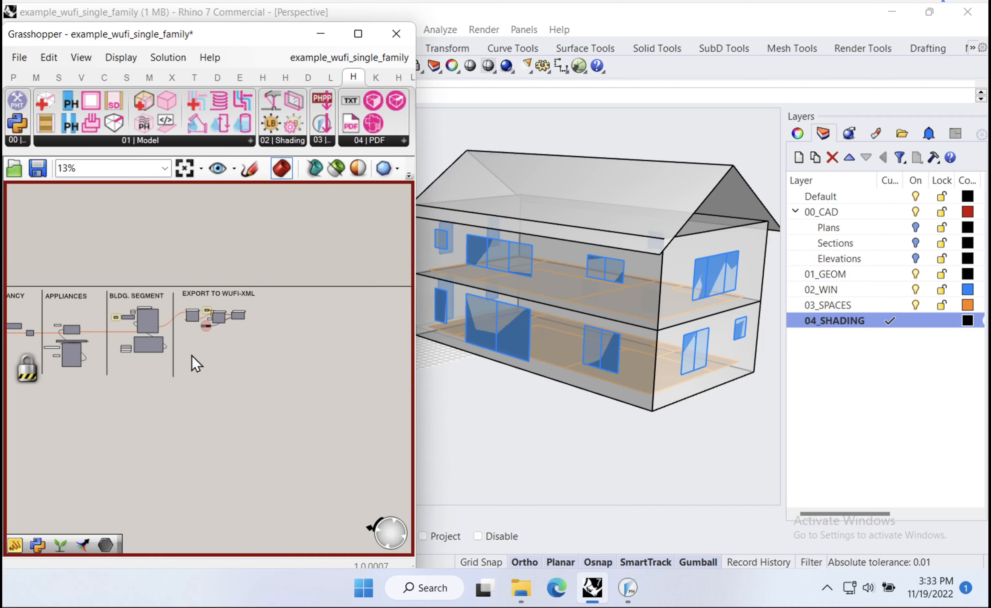
{"action": "left_click_drag", "start_coordinate": [417, 326], "coordinate": [588, 326]}
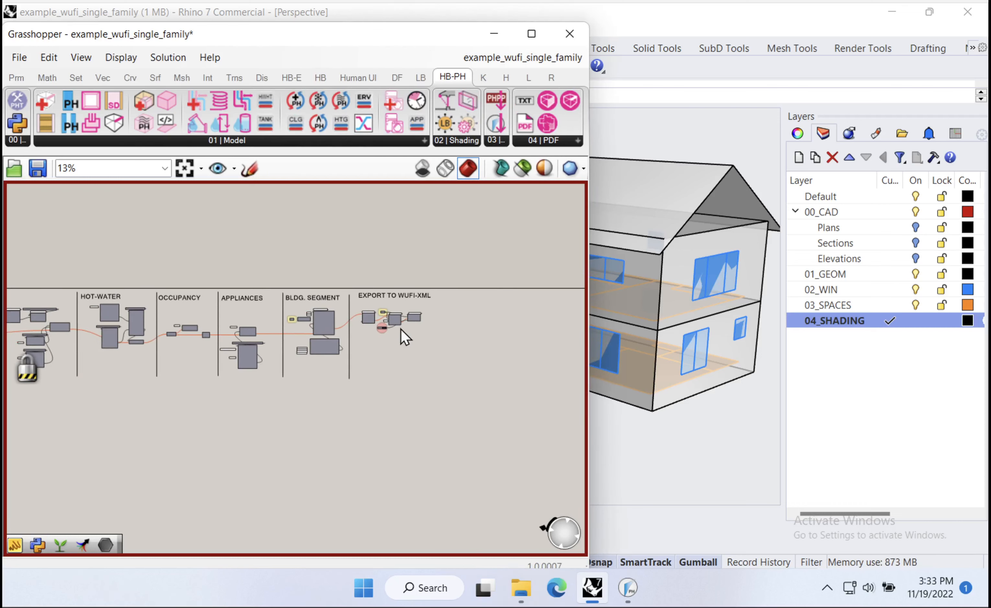
- Examine the HB Model component's shades_ input and the HBJSON and WUFI-XML components in the export section
{"action": "scroll", "coordinate": [403, 329], "scroll_direction": "up", "scroll_amount": 3}
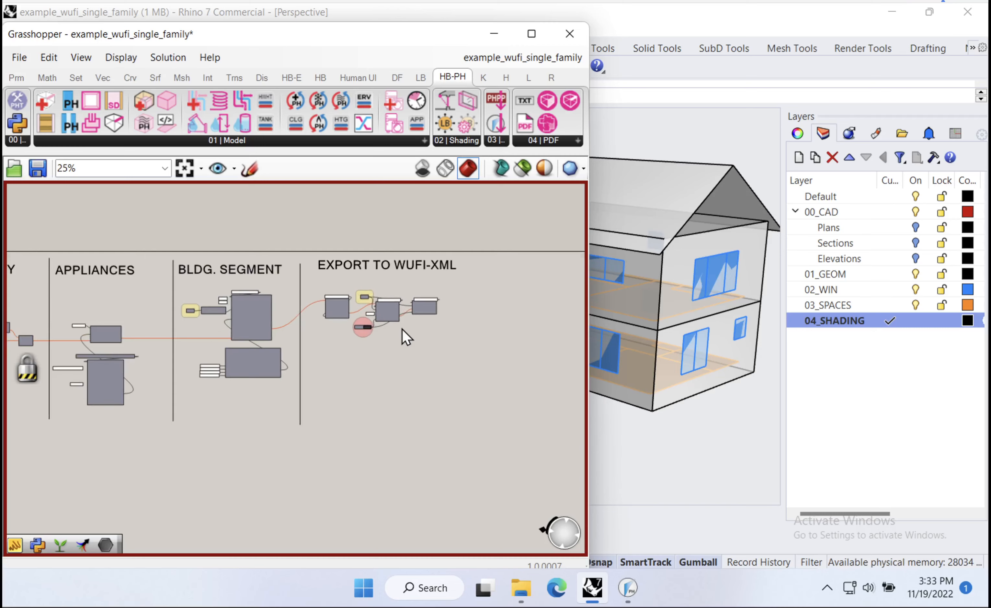
{"action": "scroll", "coordinate": [351, 328], "scroll_direction": "up", "scroll_amount": 7}
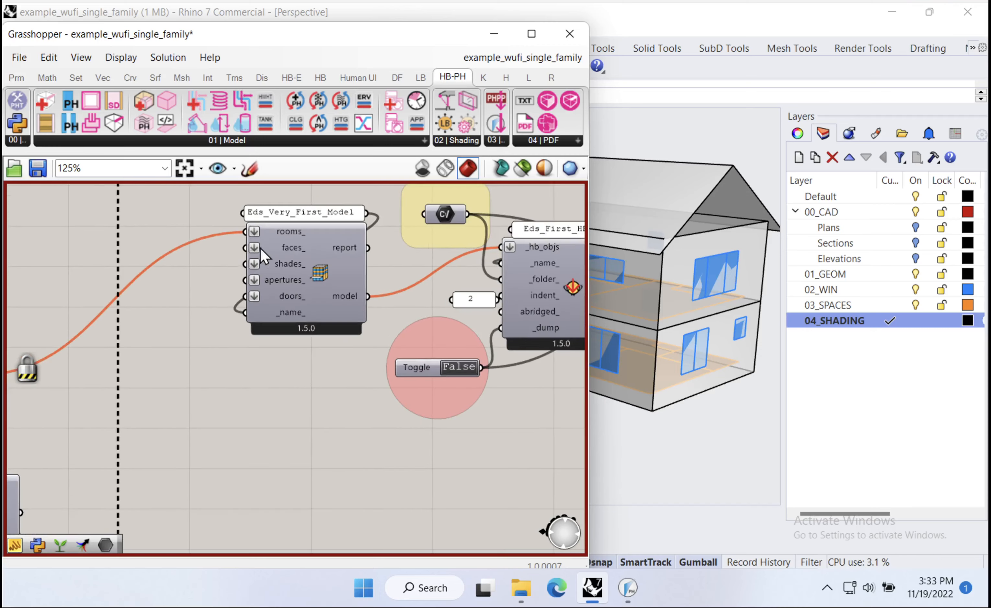
{"action": "scroll", "coordinate": [427, 332], "scroll_direction": "down", "scroll_amount": 4}
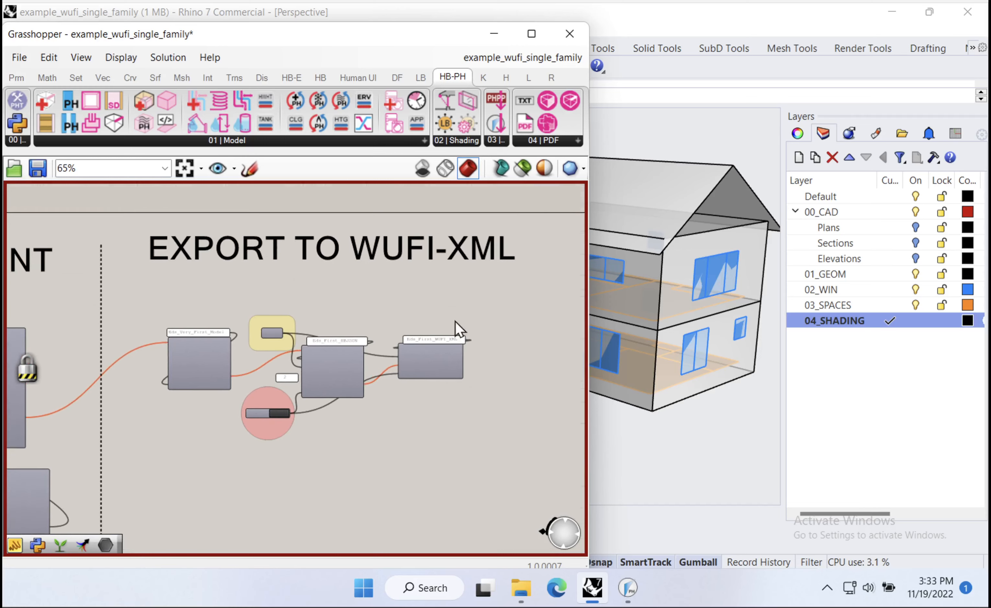
{"action": "scroll", "coordinate": [190, 416], "scroll_direction": "up", "scroll_amount": 3}
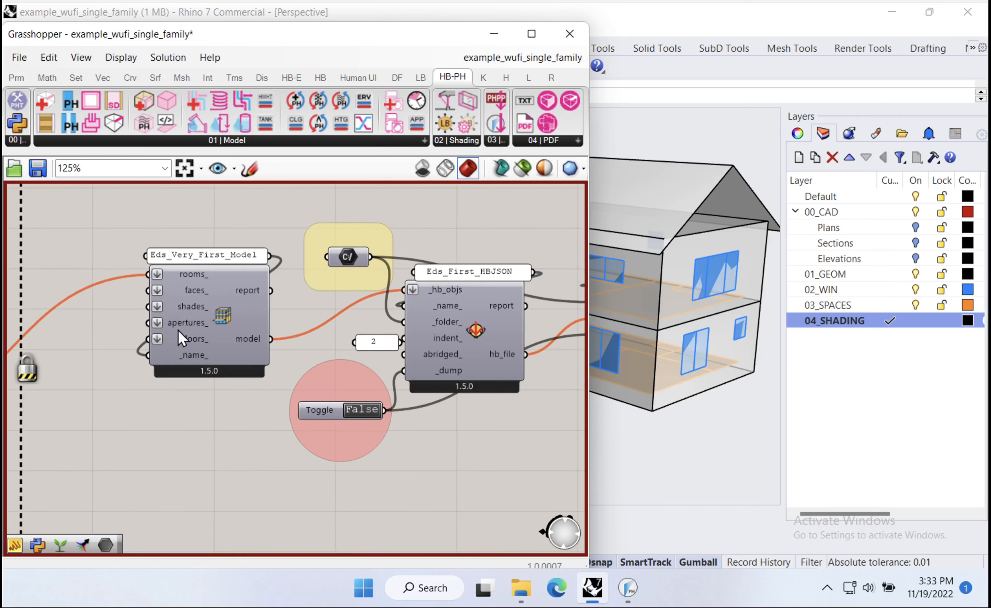
{"action": "key", "text": "ctrl"}
{"action": "key", "text": "ctrl"}
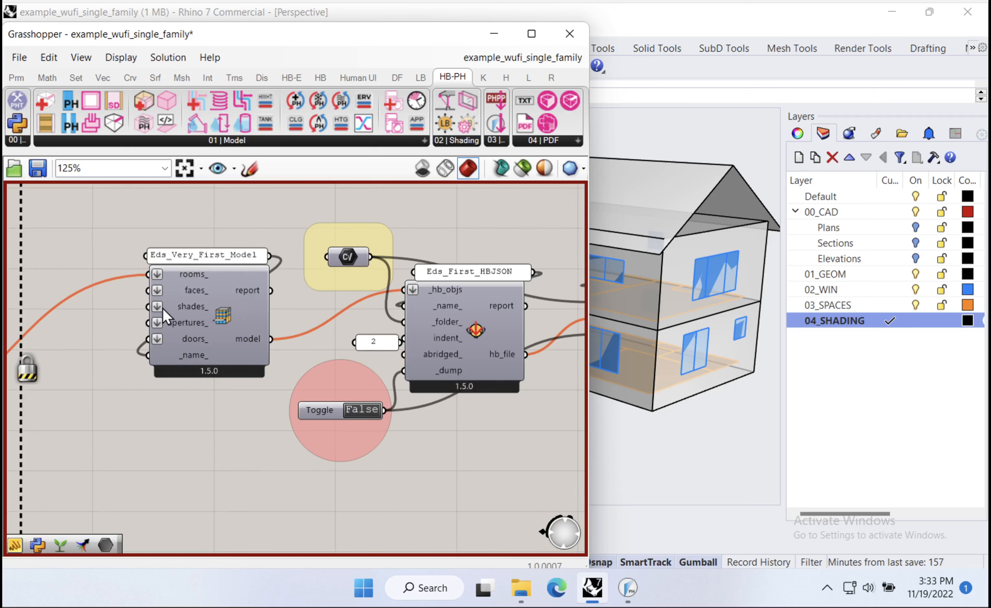
{"action": "left_click_drag", "start_coordinate": [205, 307], "coordinate": [213, 319]}
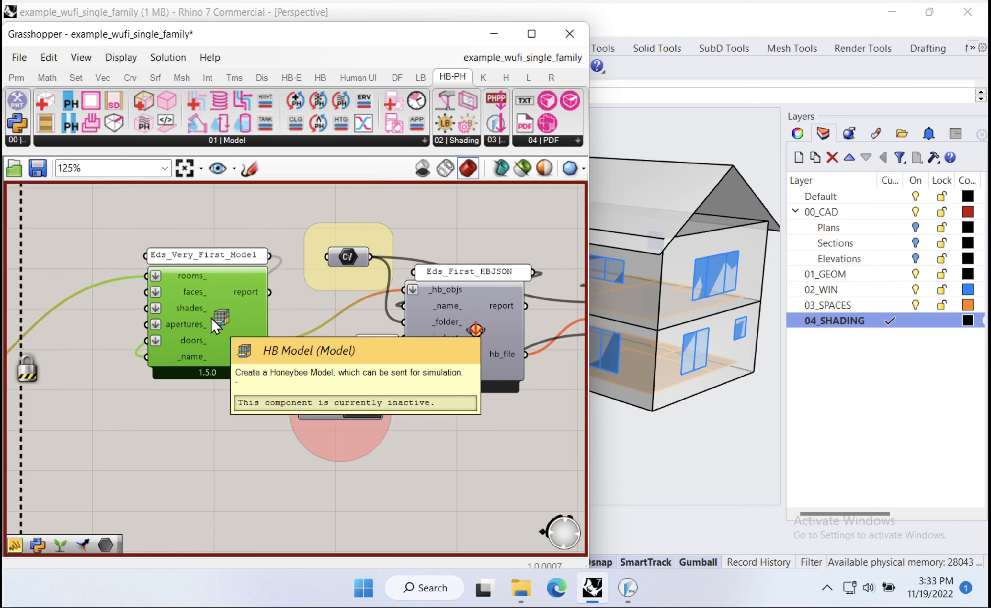
{"action": "scroll", "coordinate": [212, 319], "scroll_direction": "down", "scroll_amount": 3}
{"action": "left_click_drag", "start_coordinate": [404, 277], "coordinate": [396, 283]}
{"action": "left_click_drag", "start_coordinate": [504, 282], "coordinate": [501, 279]}
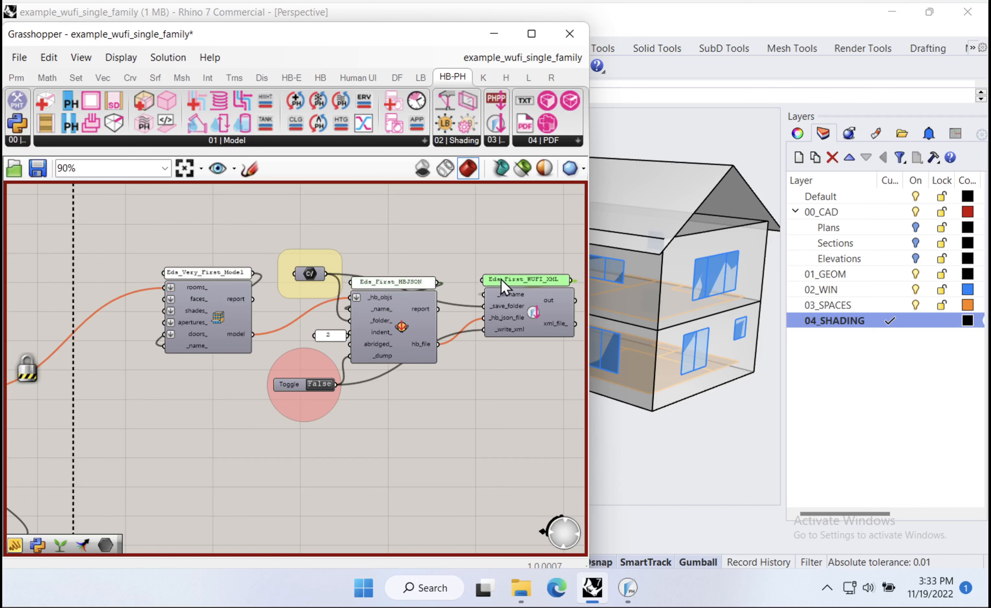
{"action": "left_click", "coordinate": [466, 361]}
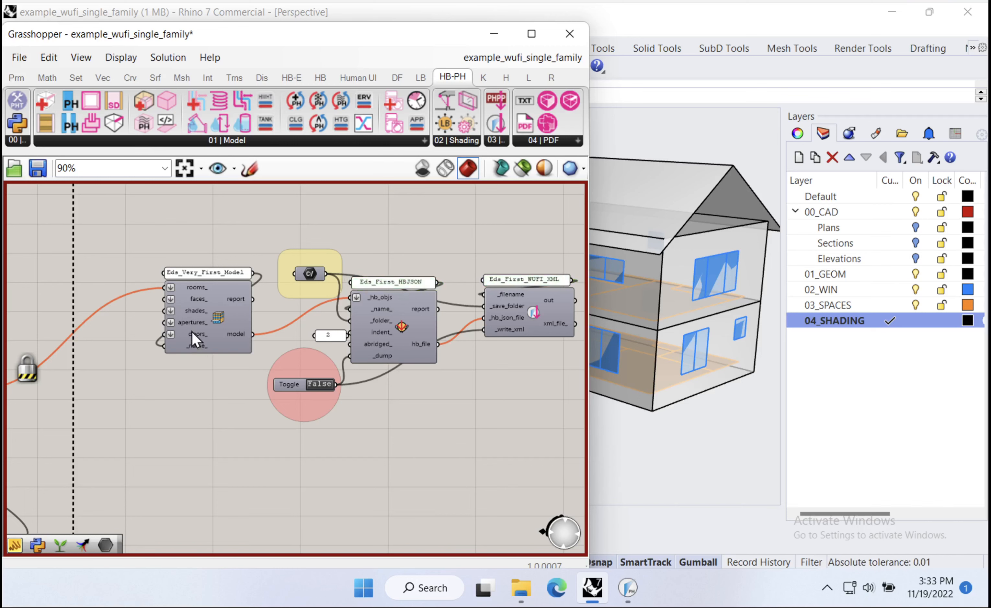
- Make room between the Bldg. Segment divider line and the export components on the canvas
{"action": "scroll", "coordinate": [195, 340], "scroll_direction": "up", "scroll_amount": 1}
{"action": "scroll", "coordinate": [195, 329], "scroll_direction": "down", "scroll_amount": 4}
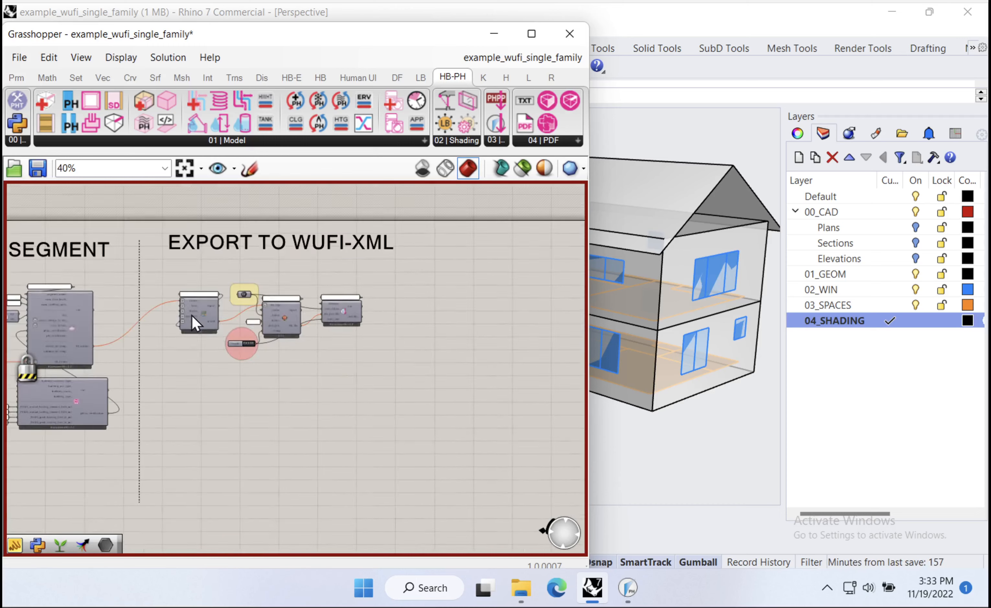
{"action": "right_click_drag", "start_coordinate": [214, 389], "coordinate": [284, 399]}
{"action": "left_click_drag", "start_coordinate": [234, 312], "coordinate": [320, 306], "text": "alt"}
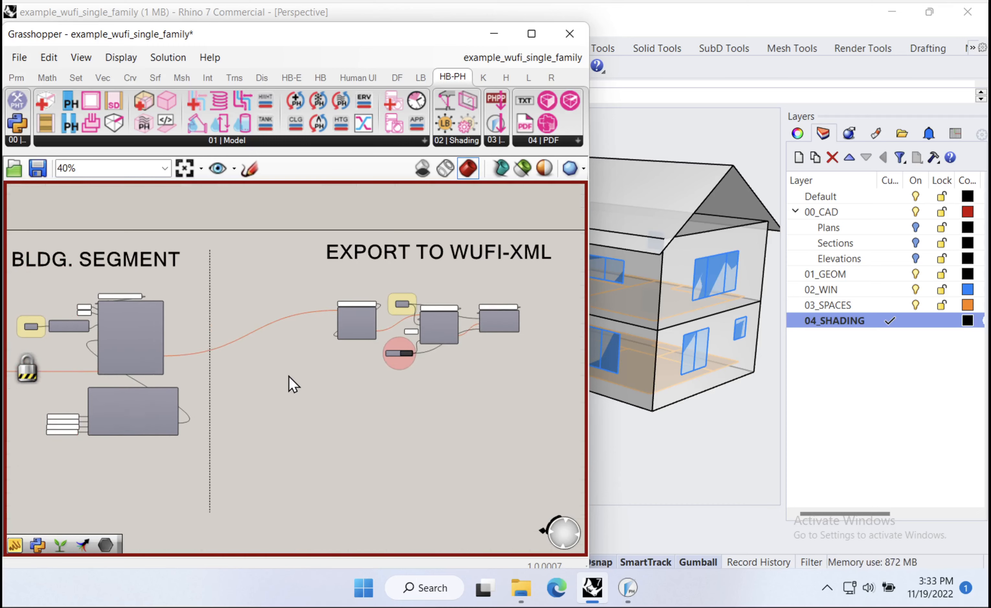
- Place a Geometry Pipeline in the free space before the HB Model component
{"action": "scroll", "coordinate": [291, 378], "scroll_direction": "up", "scroll_amount": 3}
{"action": "double_click", "coordinate": [269, 409]}
{"action": "type", "text": "pip"}
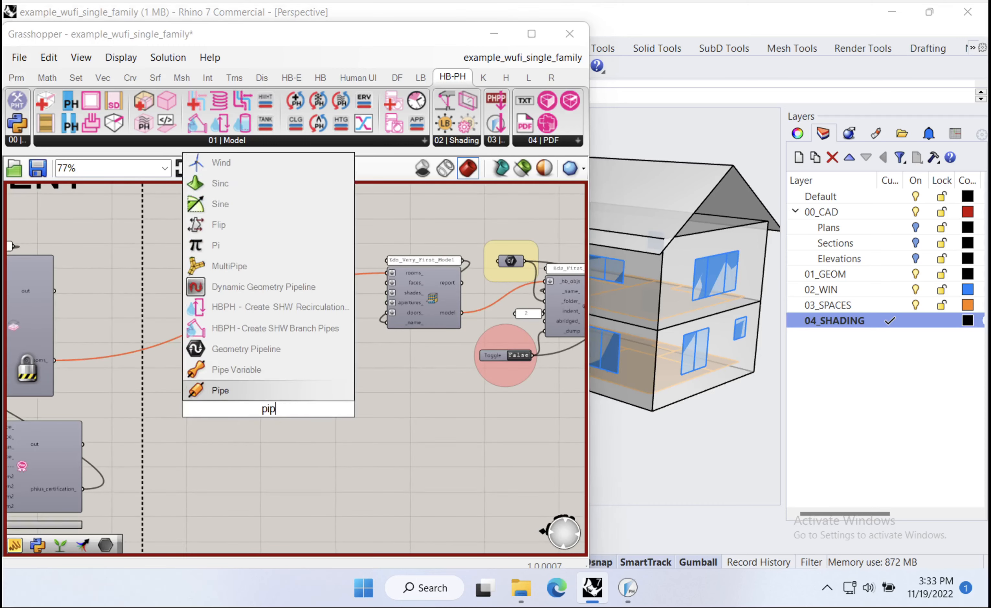
{"action": "key", "text": "Up"}
{"action": "key", "text": "Up"}
{"action": "key", "text": "Up"}
{"action": "key", "text": "Down"}
{"action": "key", "text": "Return"}
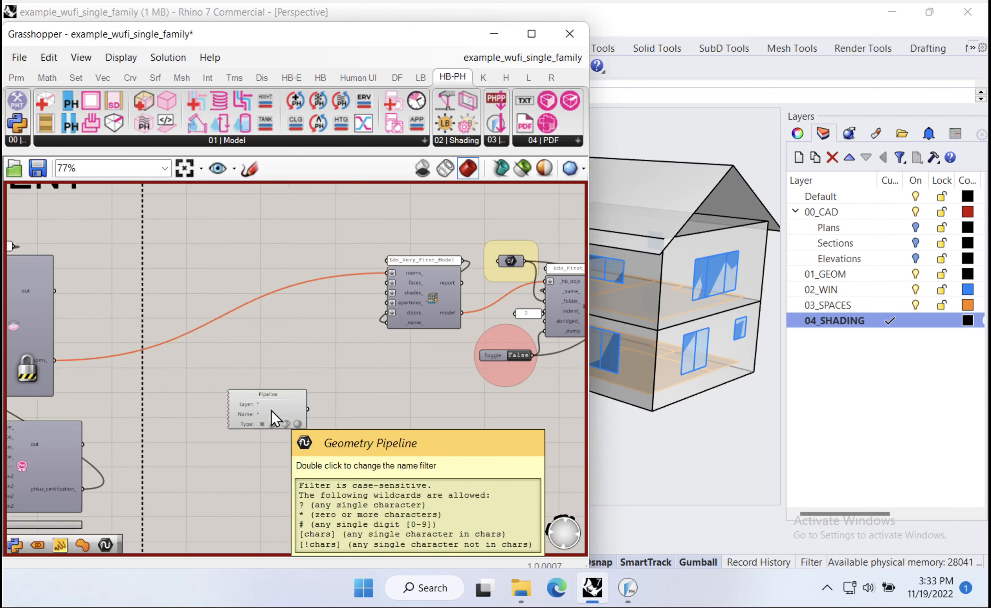
{"action": "scroll", "coordinate": [268, 413], "scroll_direction": "up", "scroll_amount": 5}
{"action": "double_click", "coordinate": [237, 390]}
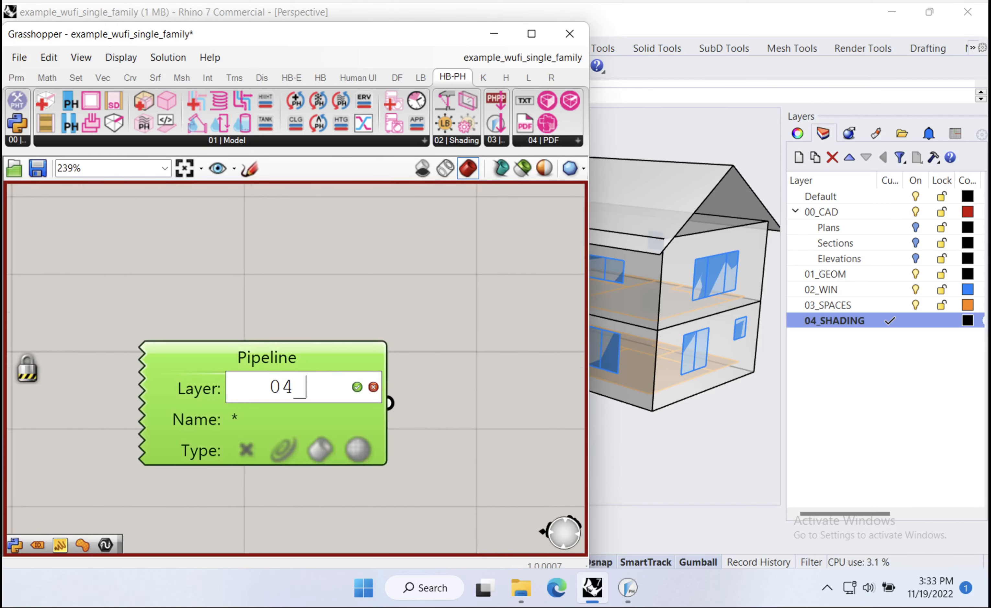
{"action": "type", "text": "04_SHADING"}
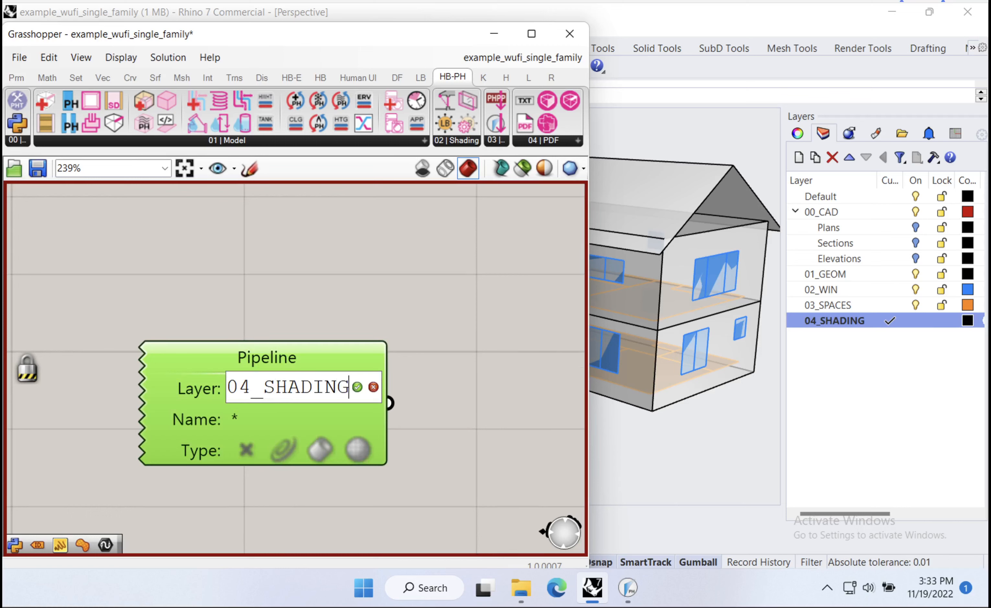
{"action": "left_click_drag", "start_coordinate": [199, 392], "coordinate": [300, 396]}
- Set the new pipeline's layer filter to 04_SHADING
{"action": "double_click", "coordinate": [358, 391]}
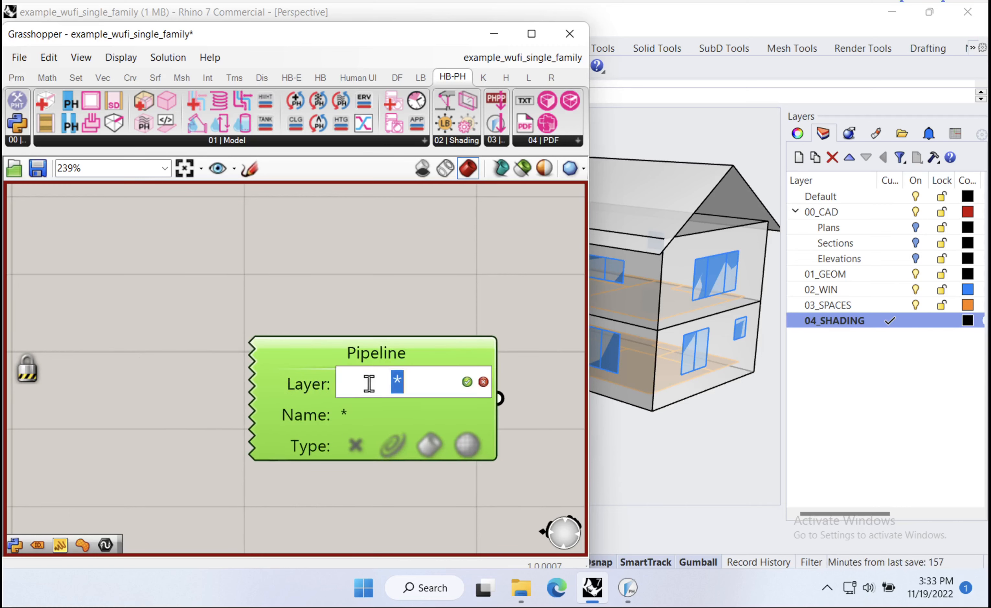
{"action": "key", "text": "BackSpace"}
{"action": "key", "text": "BackSpace"}
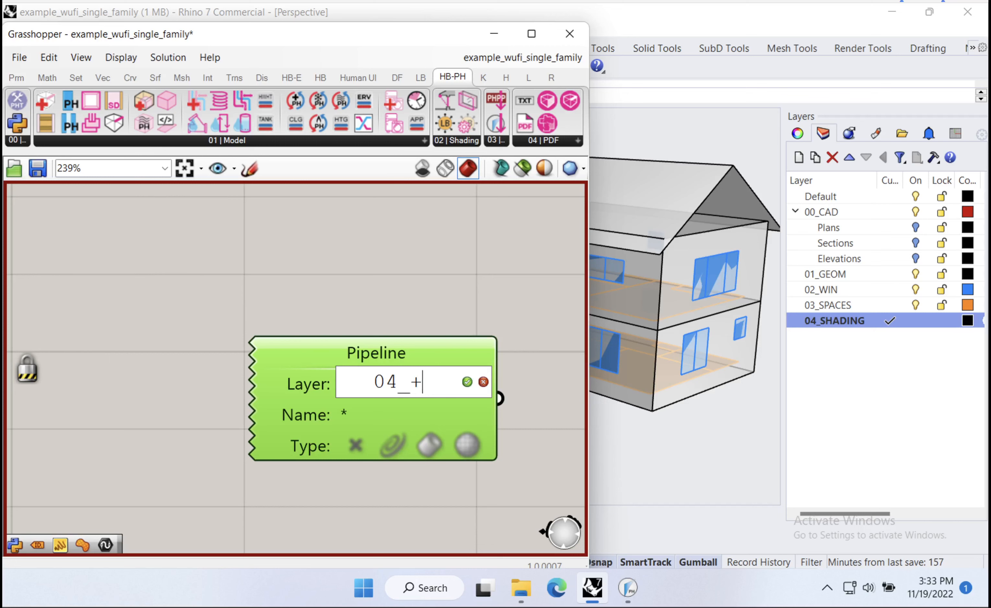
{"action": "type", "text": "SHADING"}
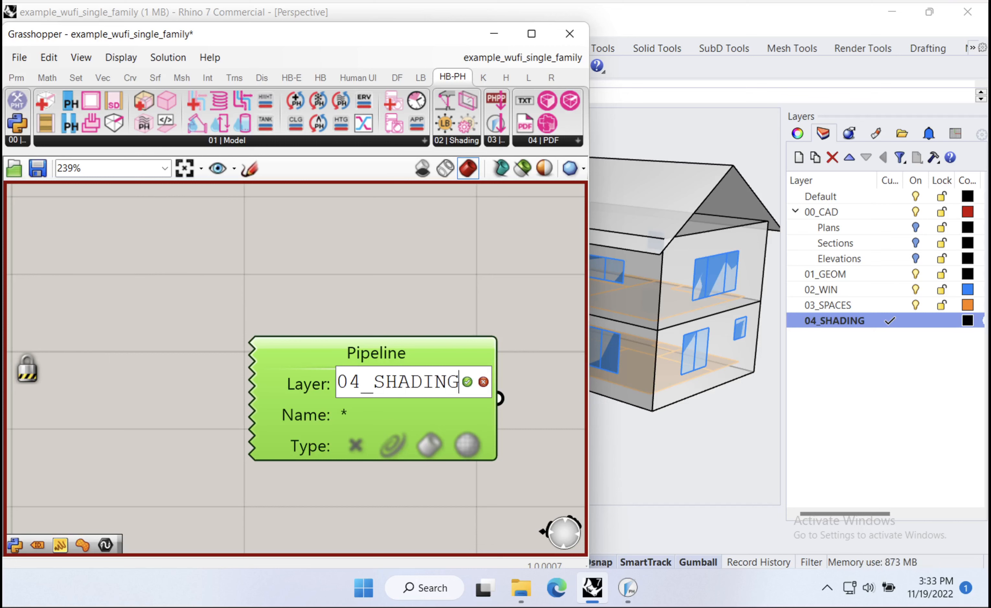
{"action": "left_click", "coordinate": [466, 386]}
{"action": "left_click_drag", "start_coordinate": [365, 347], "coordinate": [268, 314]}
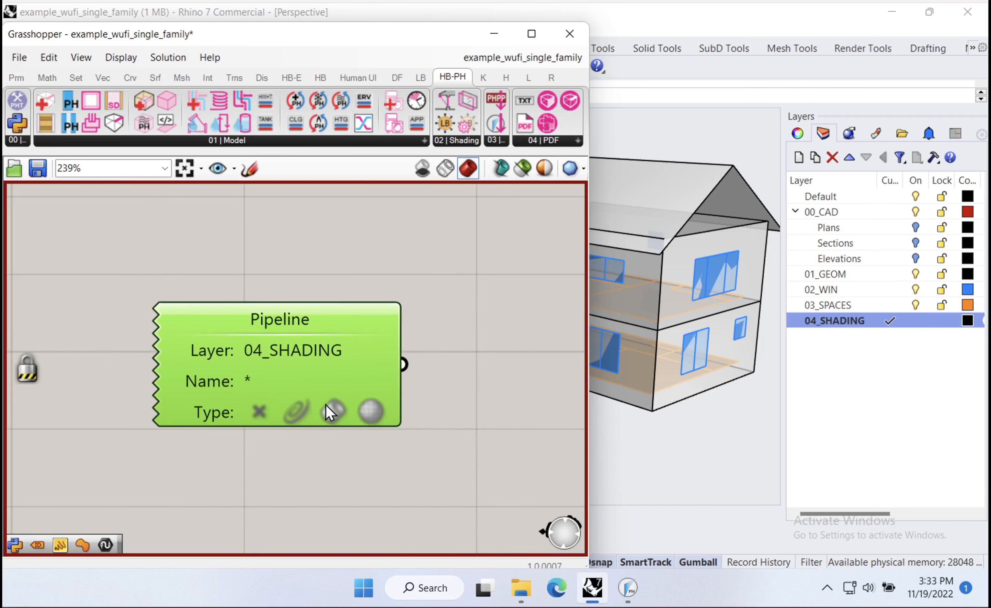
- Turn on the pipeline's brep type filter and unlock the solver so the definition computes
{"action": "left_click", "coordinate": [333, 418]}
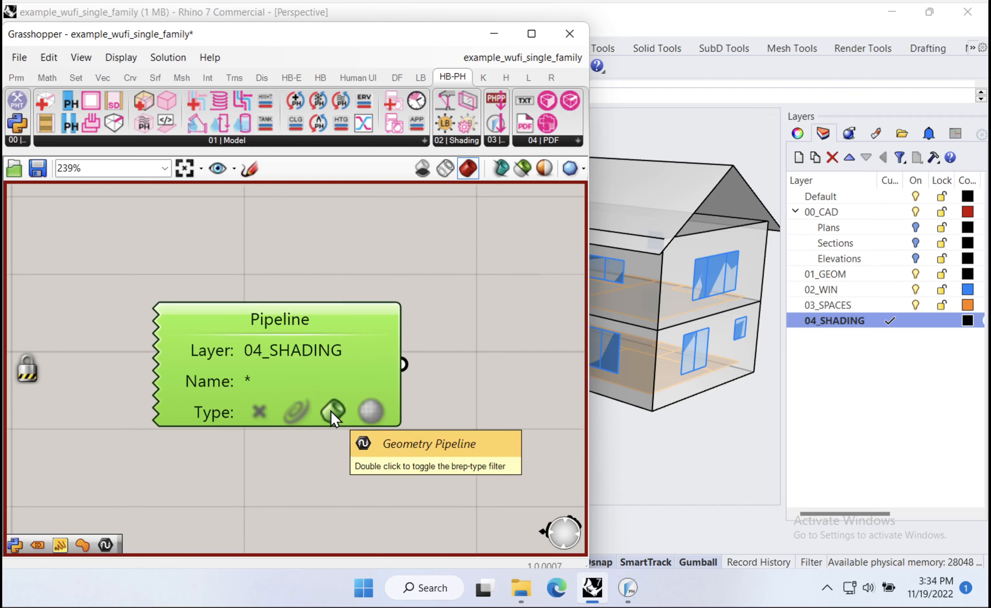
{"action": "scroll", "coordinate": [333, 417], "scroll_direction": "down", "scroll_amount": 5}
{"action": "right_click", "coordinate": [420, 419]}
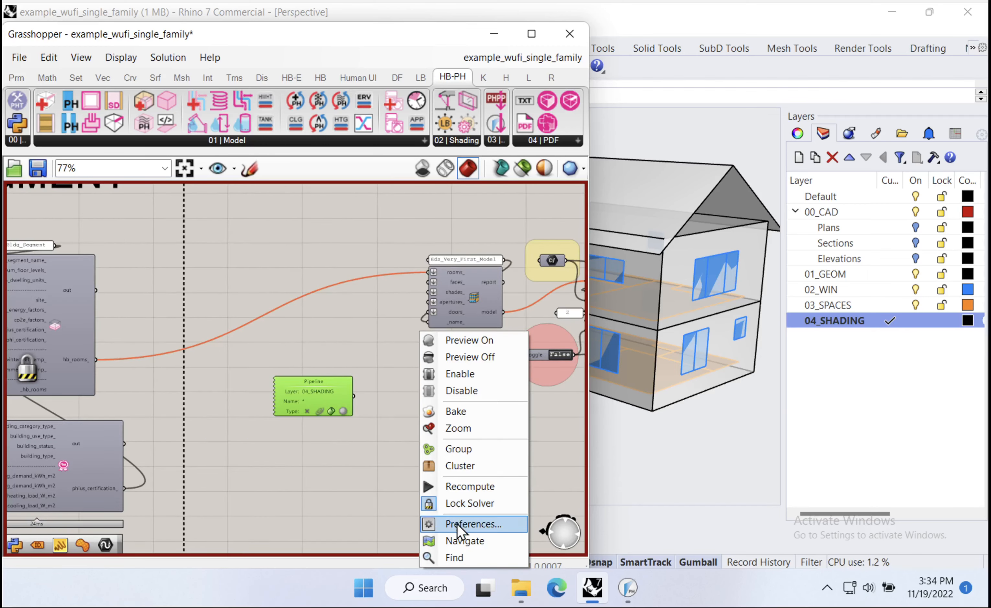
{"action": "left_click", "coordinate": [467, 490]}
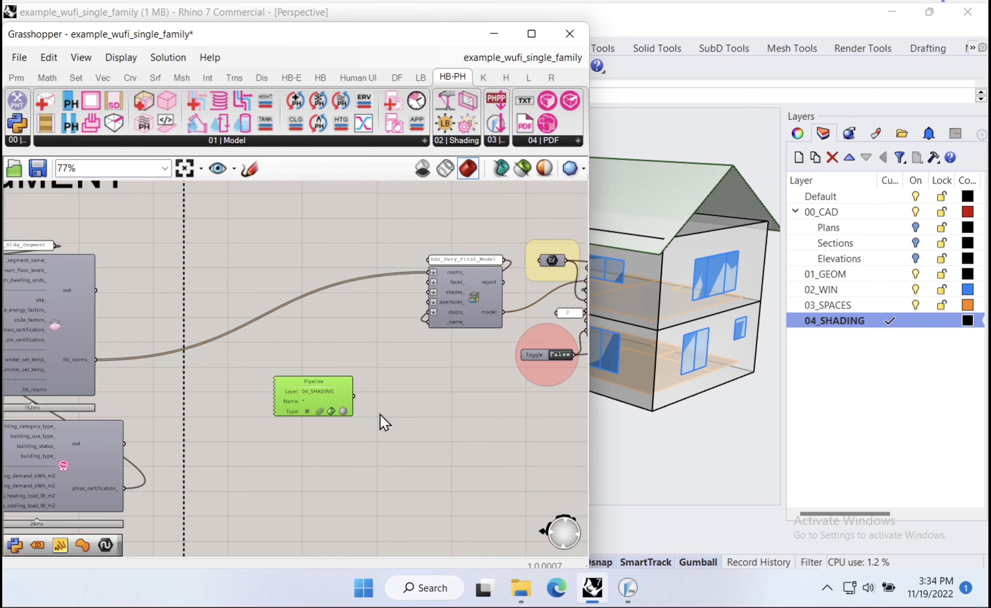
- Add a text panel beside the 04_SHADING pipeline and feed the pipeline's output into it
{"action": "scroll", "coordinate": [378, 415], "scroll_direction": "up", "scroll_amount": 4}
{"action": "double_click", "coordinate": [442, 406]}
{"action": "type", "text": "//"}
{"action": "key", "text": "Return"}
{"action": "left_click_drag", "start_coordinate": [395, 379], "coordinate": [364, 409]}
{"action": "left_click_drag", "start_coordinate": [418, 427], "coordinate": [431, 441]}
- Put the 04_SHADING pipeline in its own group
{"action": "left_click", "coordinate": [228, 347]}
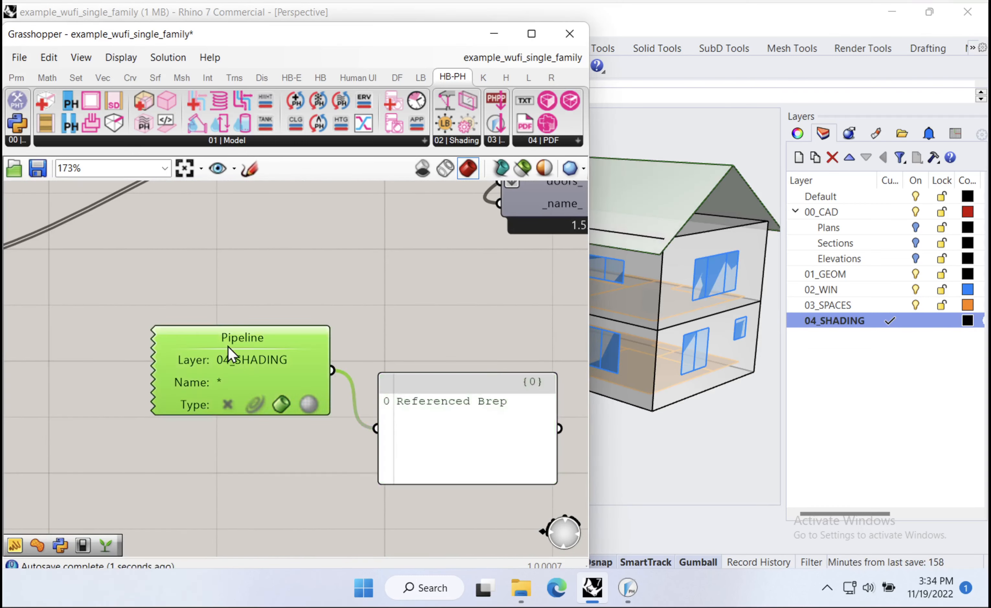
{"action": "key", "text": "super+g"}
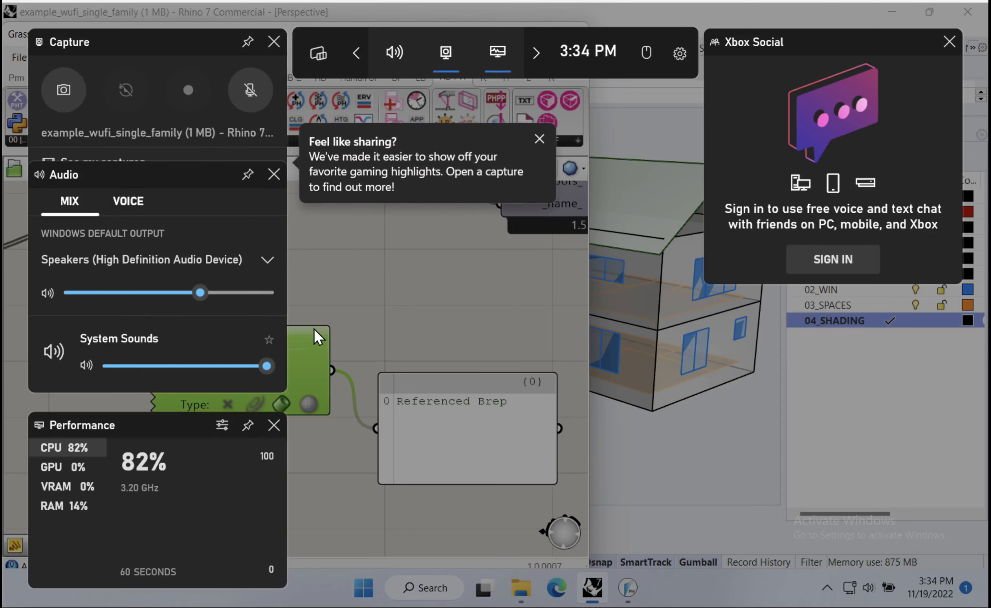
{"action": "left_click", "coordinate": [351, 329]}
{"action": "key", "text": "ctrl+g"}
- Recolour the group around the 04_SHADING pipeline with a hue of 50 and a saturation of 50
{"action": "right_click", "coordinate": [243, 321]}
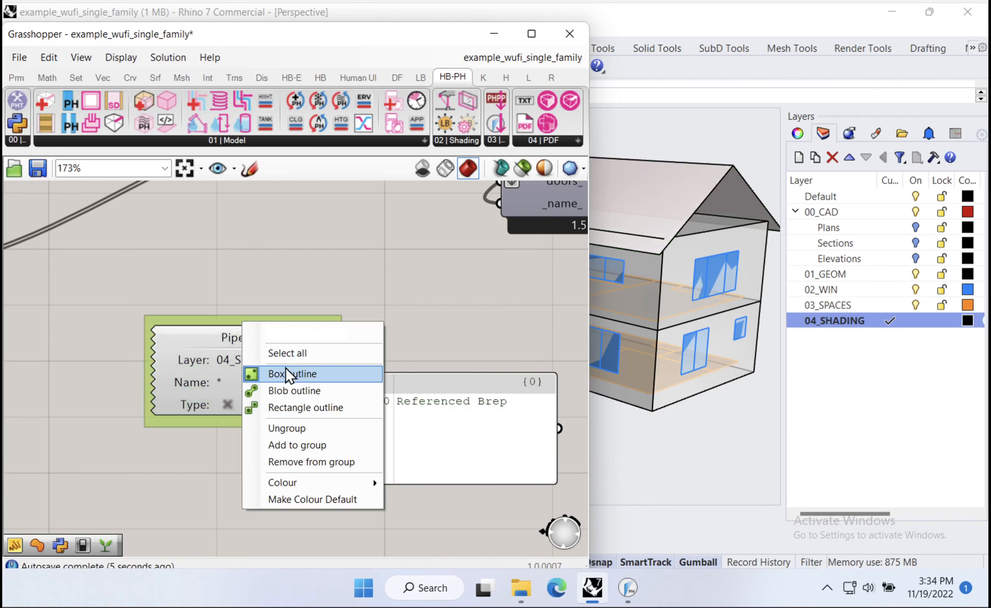
{"action": "mouse_move", "coordinate": [298, 491]}
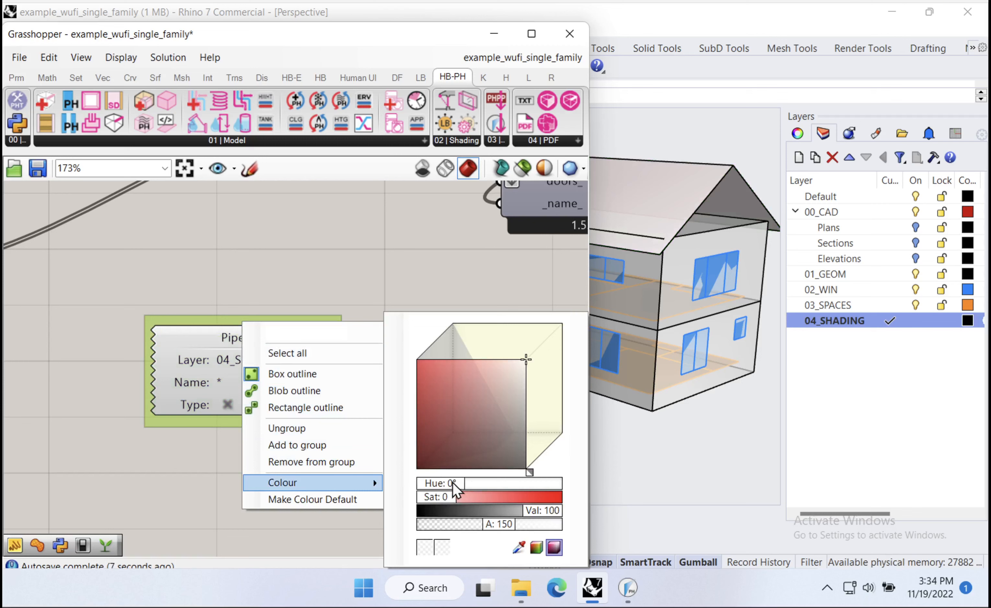
{"action": "double_click", "coordinate": [453, 482]}
{"action": "type", "text": "59"}
{"action": "key", "text": "BackSpace"}
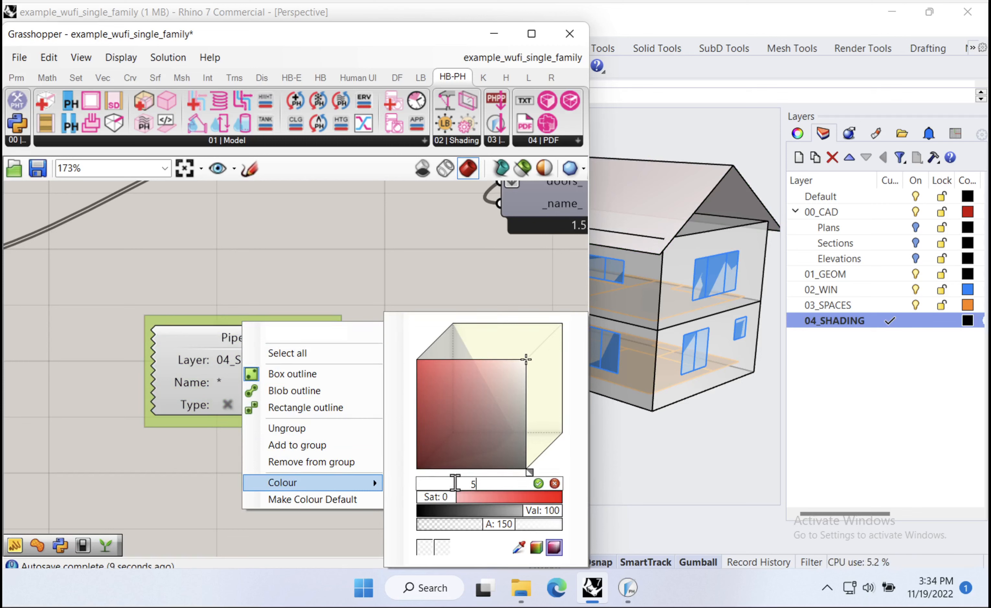
{"action": "type", "text": "0"}
{"action": "key", "text": "Return"}
{"action": "double_click", "coordinate": [448, 498]}
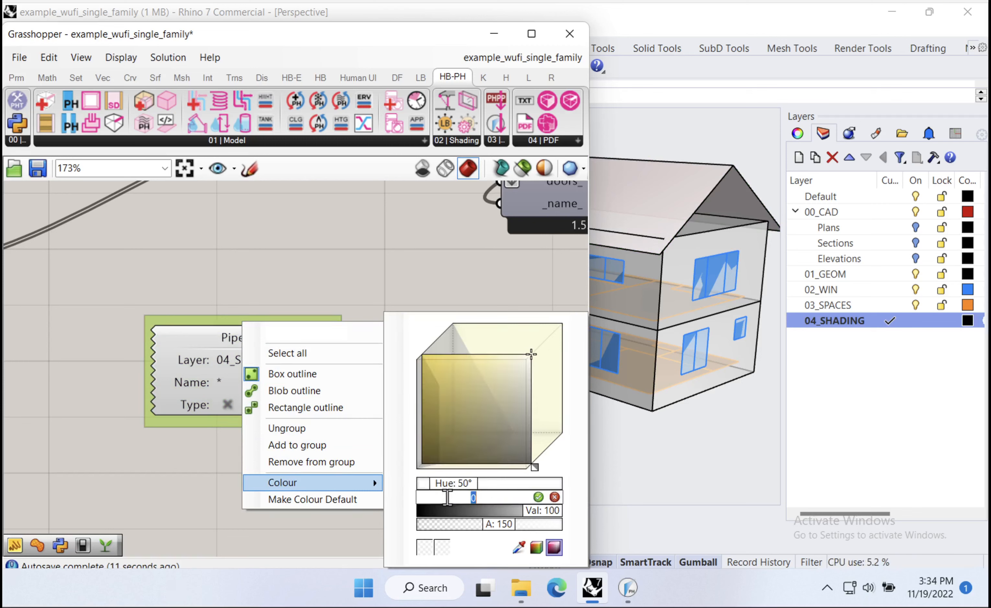
{"action": "type", "text": "50"}
{"action": "key", "text": "Return"}
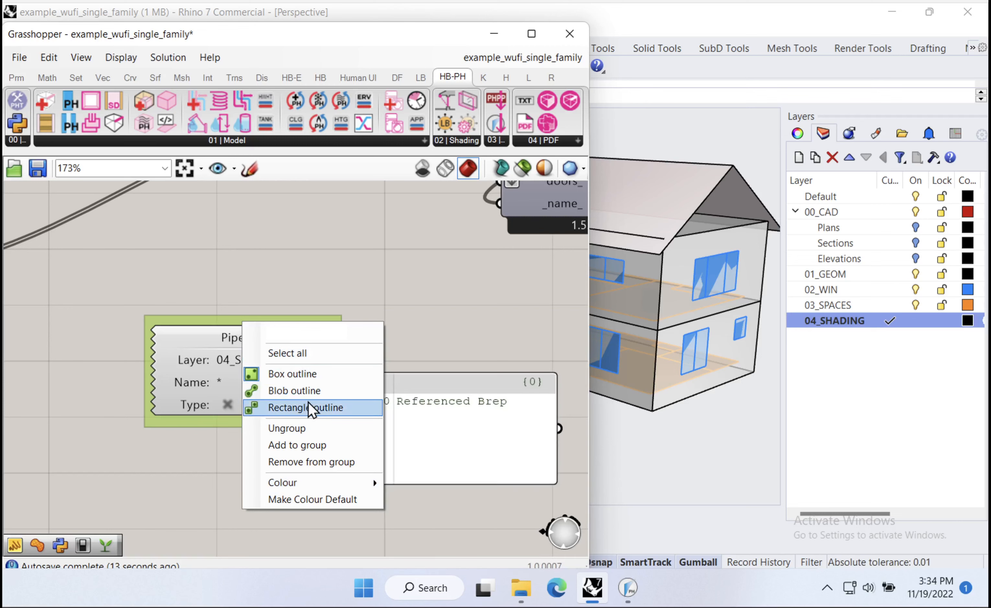
- Give the pipeline's group a rectangle outline and shift the 04_SHADING pipeline away from the text panel
{"action": "left_click", "coordinate": [307, 408]}
{"action": "left_click_drag", "start_coordinate": [250, 321], "coordinate": [233, 349]}
{"action": "left_click", "coordinate": [231, 354]}
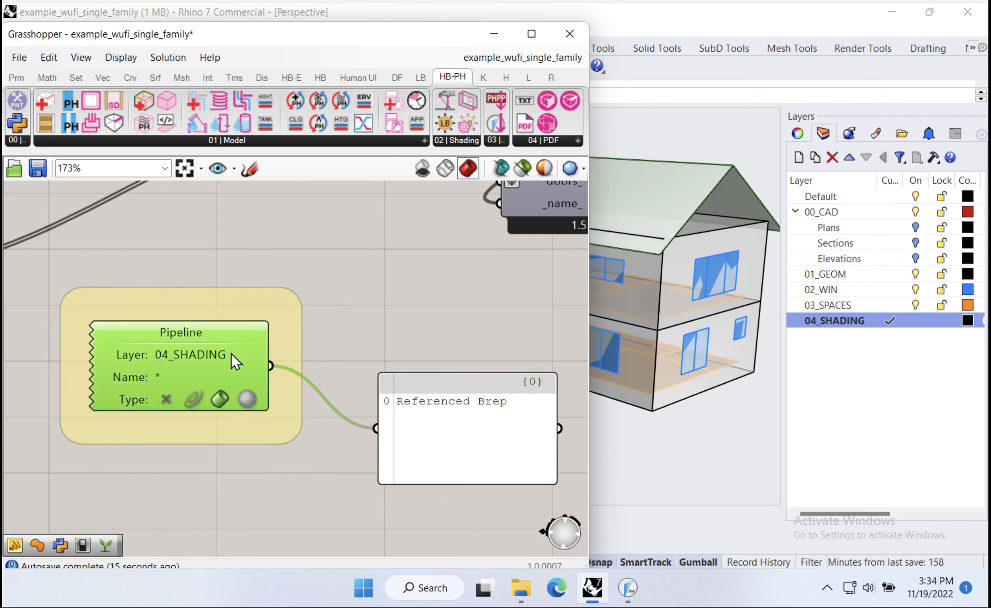
{"action": "right_click", "coordinate": [291, 267]}
{"action": "left_click", "coordinate": [313, 289]}
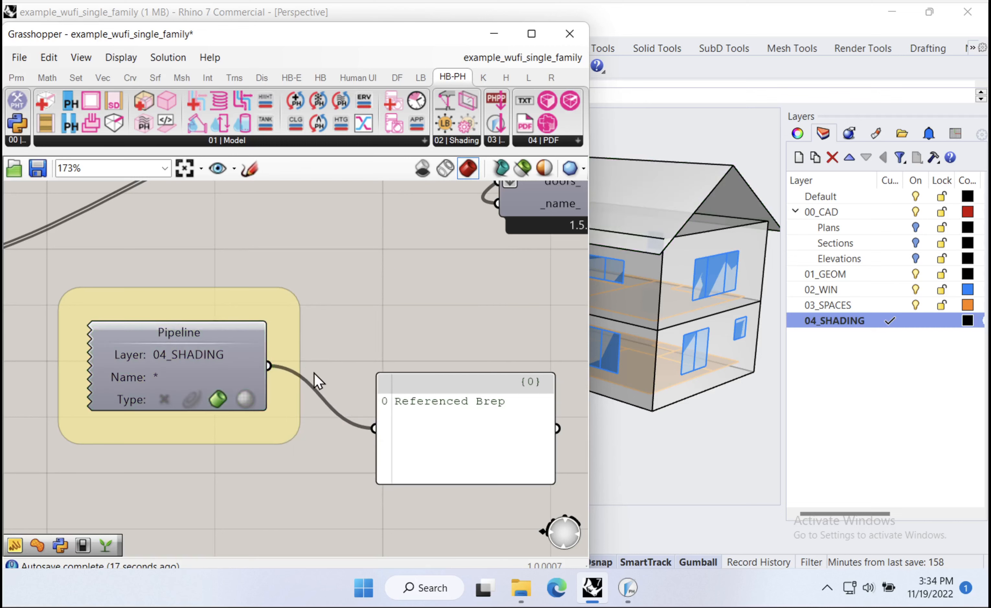
- Move the text panel lower, try to feed the 04_SHADING pipeline directly into HB Model's shades_ input, and check the component's message
{"action": "scroll", "coordinate": [309, 384], "scroll_direction": "down", "scroll_amount": 3}
{"action": "left_click_drag", "start_coordinate": [260, 347], "coordinate": [292, 386]}
{"action": "left_click", "coordinate": [380, 419]}
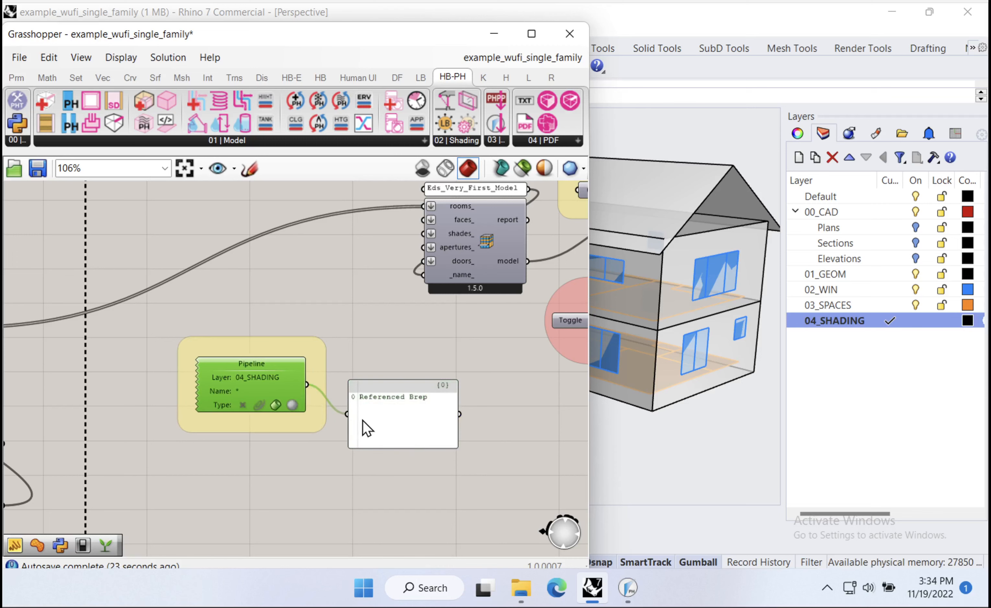
{"action": "left_click_drag", "start_coordinate": [365, 426], "coordinate": [402, 479]}
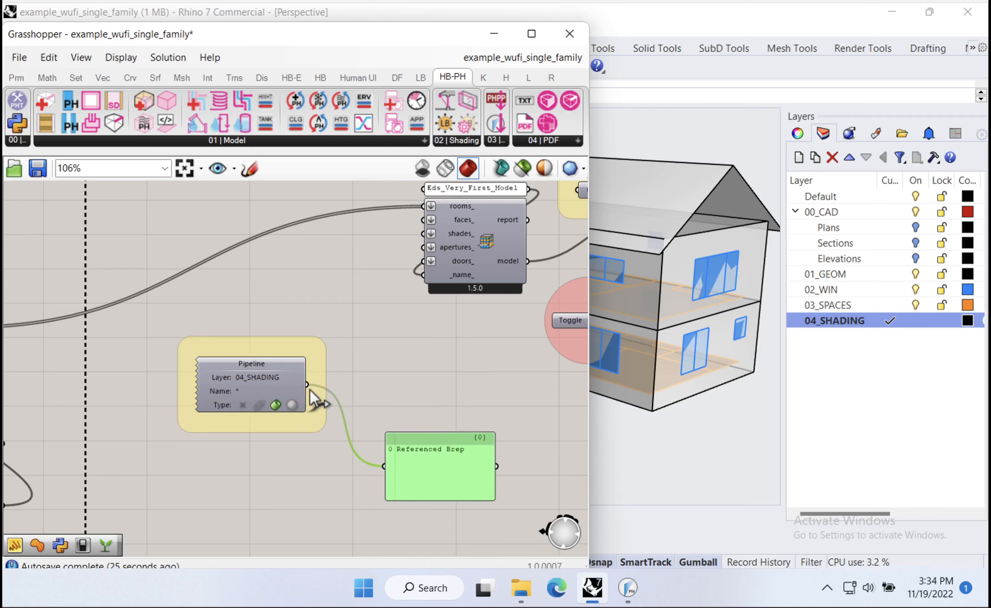
{"action": "left_click_drag", "start_coordinate": [345, 276], "coordinate": [395, 378]}
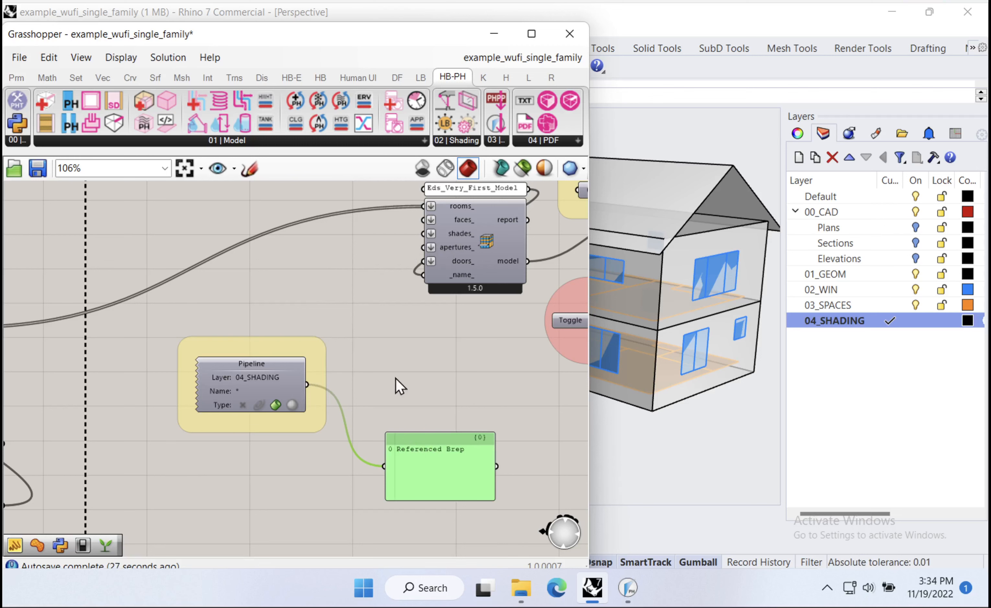
{"action": "left_click_drag", "start_coordinate": [306, 385], "coordinate": [423, 233]}
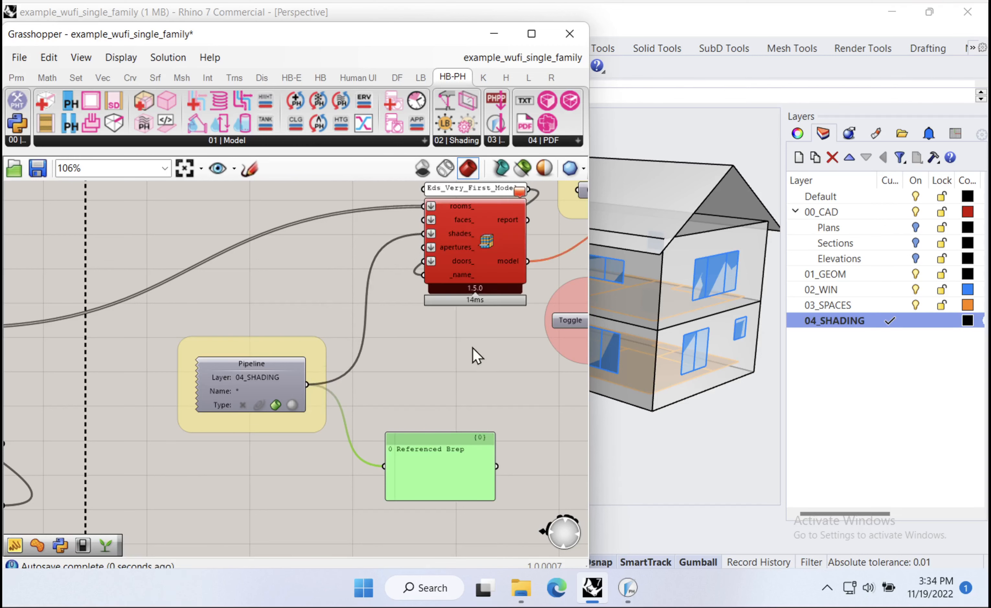
{"action": "right_click_drag", "start_coordinate": [473, 348], "coordinate": [406, 379]}
{"action": "mouse_move", "coordinate": [455, 235]}
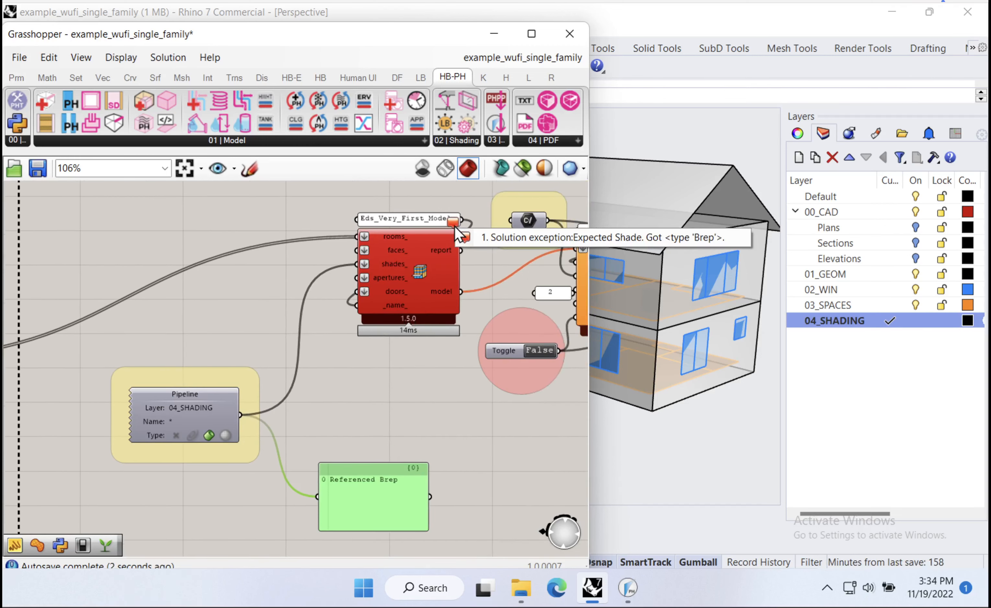
{"action": "left_click", "coordinate": [350, 432]}
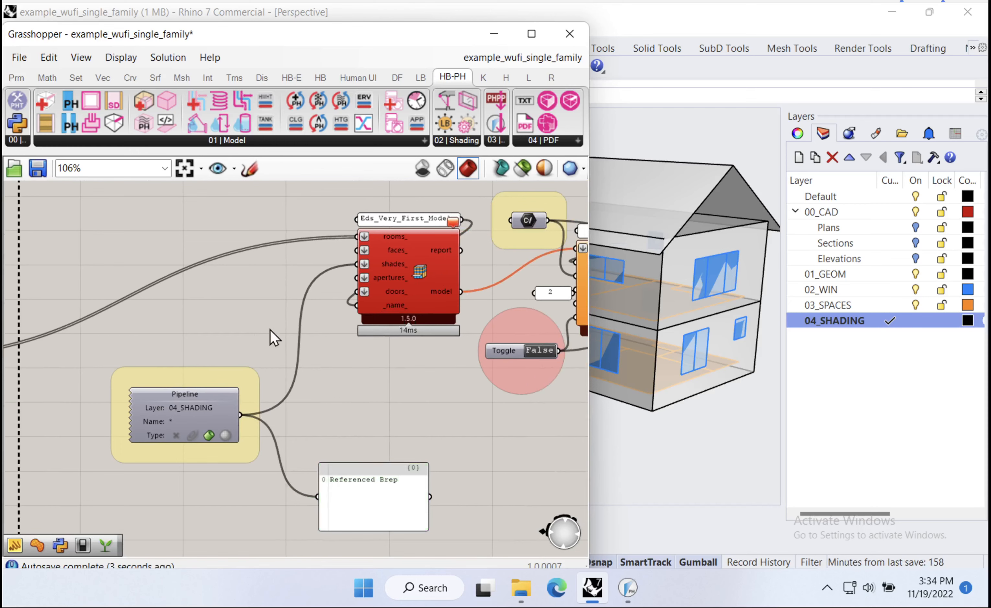
- Place an HB Shade component beside the 04_SHADING pipeline and feed the pipeline's output into its _geo input
{"action": "left_click", "coordinate": [319, 78]}
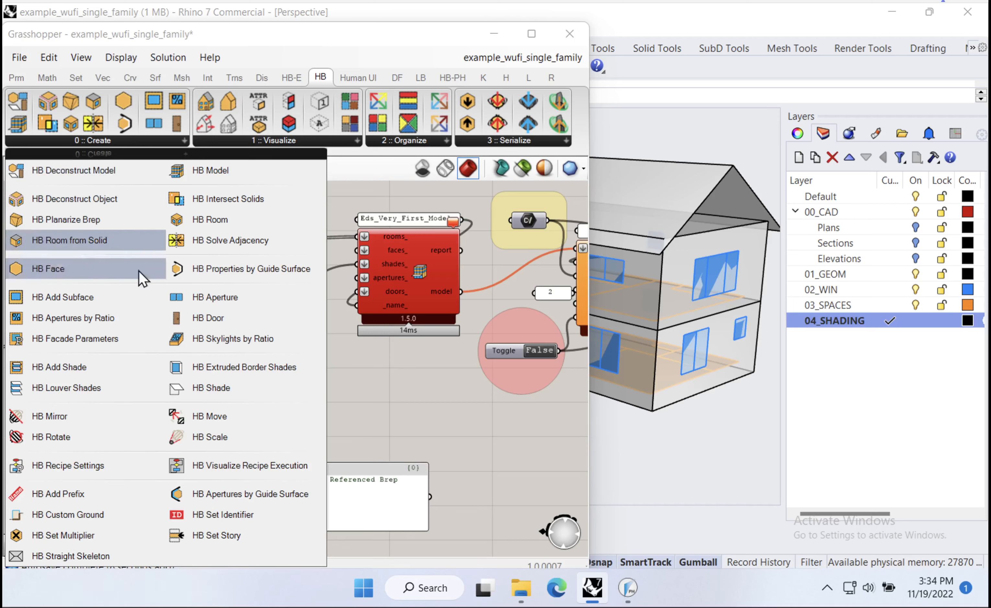
{"action": "left_click_drag", "start_coordinate": [200, 386], "coordinate": [378, 431]}
{"action": "left_click_drag", "start_coordinate": [356, 506], "coordinate": [420, 552]}
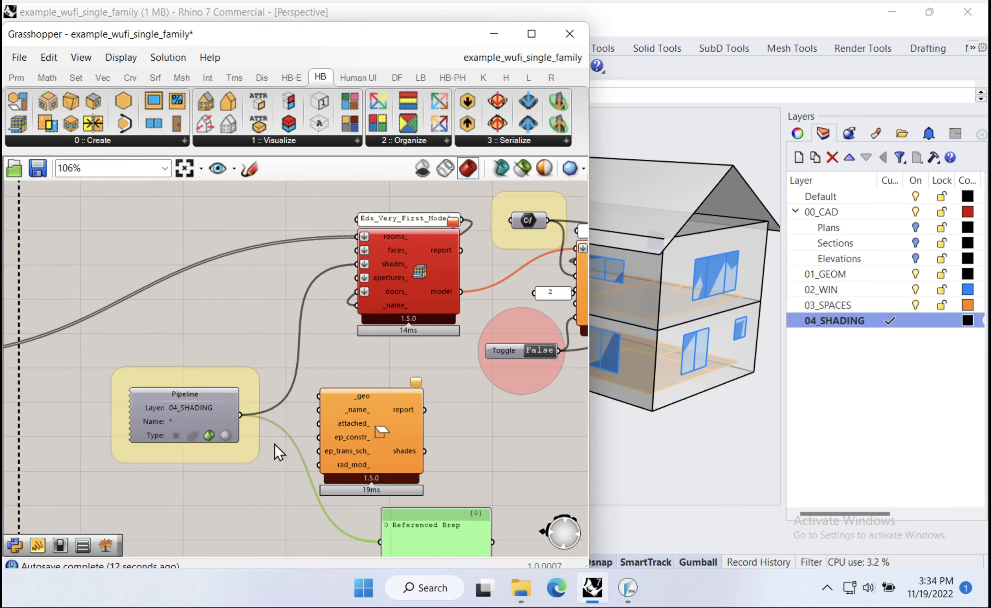
{"action": "left_click_drag", "start_coordinate": [240, 414], "coordinate": [319, 395]}
{"action": "left_click_drag", "start_coordinate": [381, 424], "coordinate": [334, 407]}
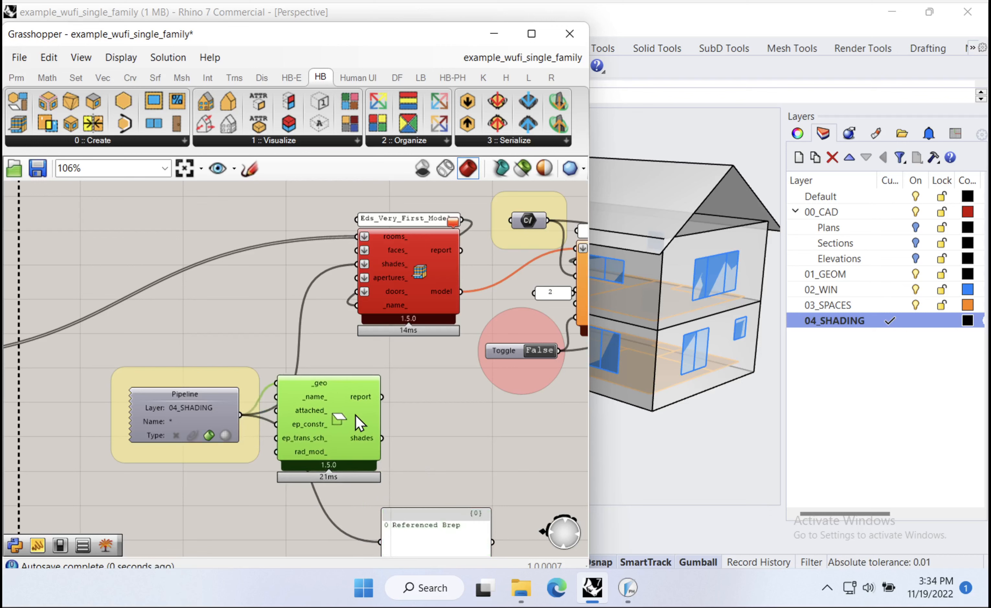
- Connect HB Shade's shades output to HB Model's shades_ input in place of the pipeline wire, and move the pipeline and HB Shade farther from the model
{"action": "left_click_drag", "start_coordinate": [378, 432], "coordinate": [353, 264]}
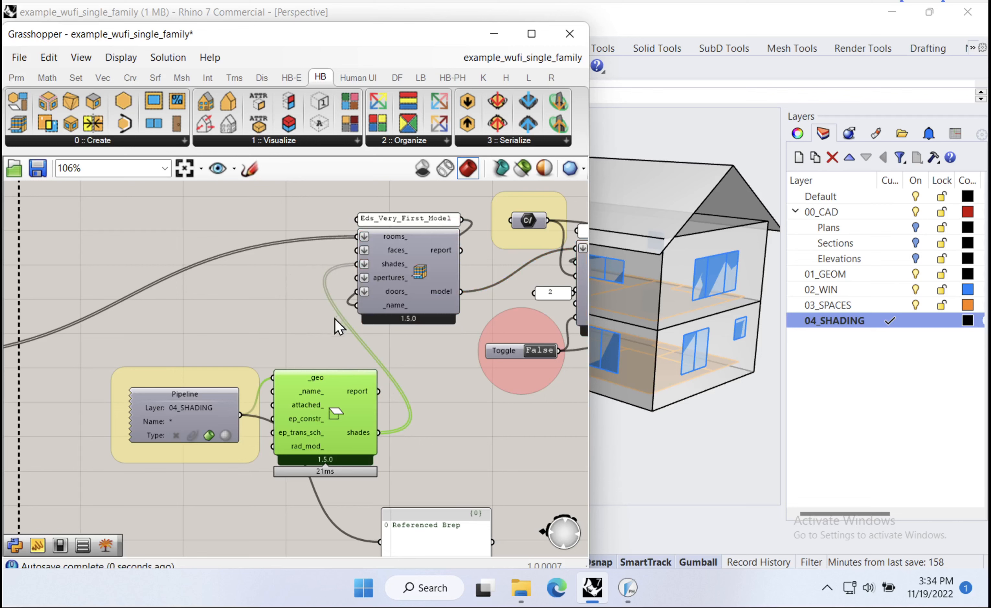
{"action": "left_click_drag", "start_coordinate": [334, 317], "coordinate": [121, 448]}
{"action": "left_click_drag", "start_coordinate": [357, 443], "coordinate": [292, 444]}
{"action": "left_click", "coordinate": [272, 339]}
{"action": "left_click", "coordinate": [269, 382]}
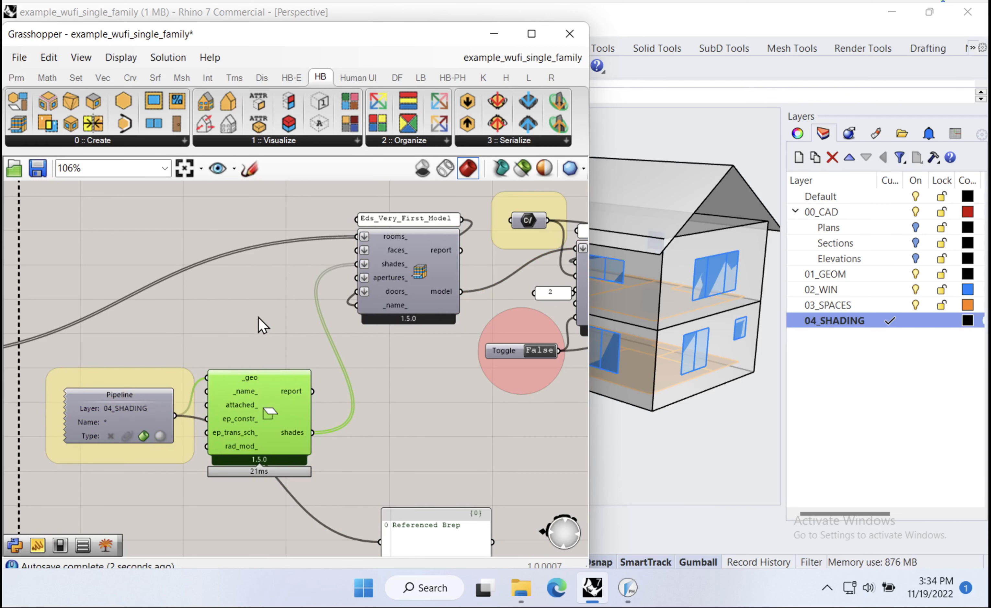
{"action": "right_click", "coordinate": [259, 317]}
{"action": "left_click", "coordinate": [279, 344]}
- Delete the text panel attached to the 04_SHADING pipeline
{"action": "right_click_drag", "start_coordinate": [444, 470], "coordinate": [405, 378]}
{"action": "left_click", "coordinate": [406, 474]}
{"action": "right_click_drag", "start_coordinate": [314, 307], "coordinate": [338, 430]}
{"action": "right_click_drag", "start_coordinate": [388, 452], "coordinate": [401, 433]}
{"action": "key", "text": "Delete"}
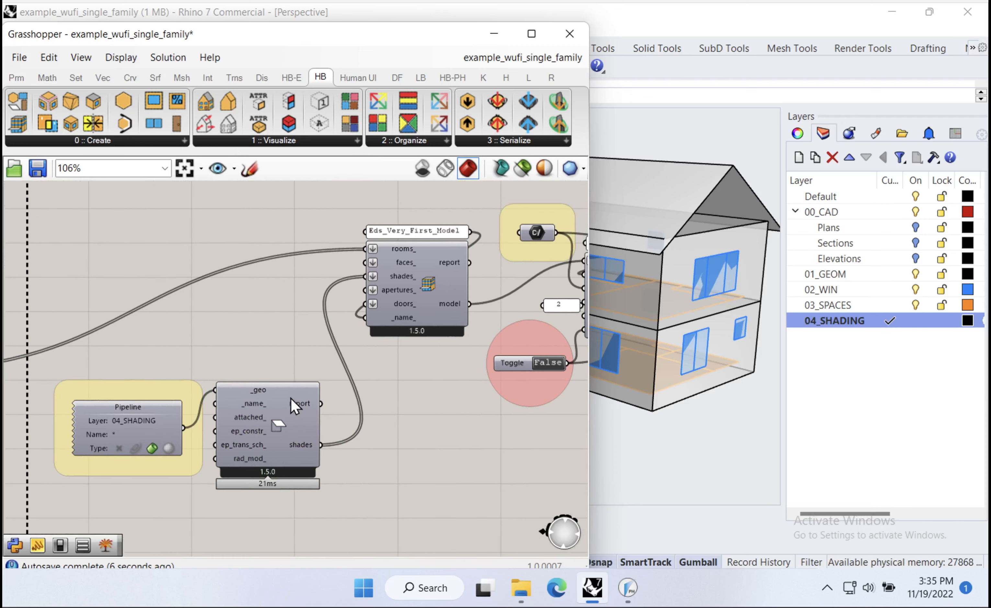
- Select the roof shading in the Rhino model and run the HBJSON and WUFI XML export with the Boolean toggle
{"action": "left_click", "coordinate": [688, 175]}
{"action": "right_click_drag", "start_coordinate": [460, 416], "coordinate": [202, 430]}
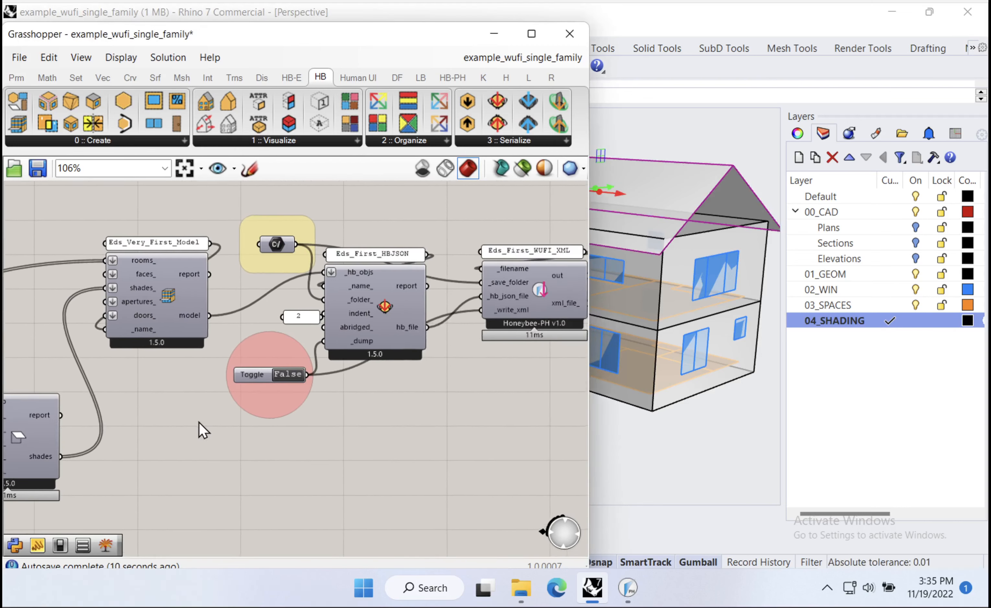
{"action": "left_click", "coordinate": [284, 375]}
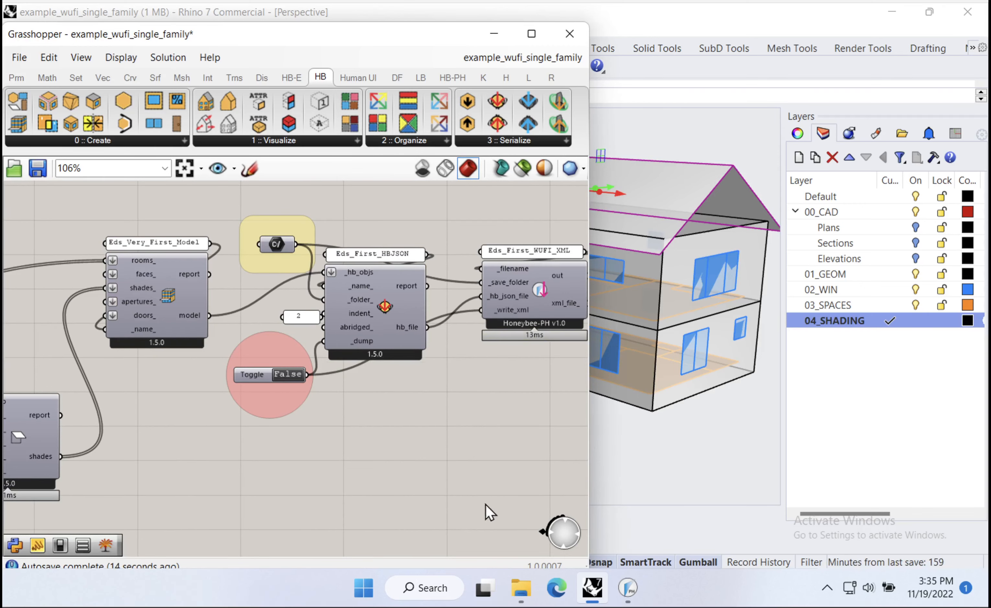
- Switch to WUFI Passive, open Eds_First_WUFI_XML_11_19_15_35_7 from the Desktop, and accept using SI values
{"action": "left_click", "coordinate": [627, 588]}
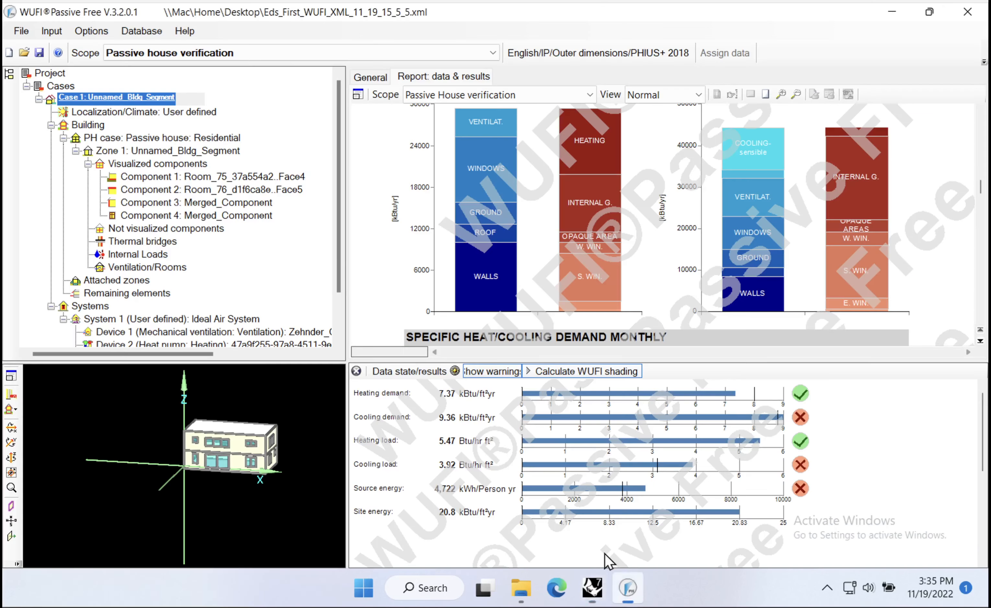
{"action": "left_click", "coordinate": [24, 52]}
{"action": "left_click", "coordinate": [516, 356]}
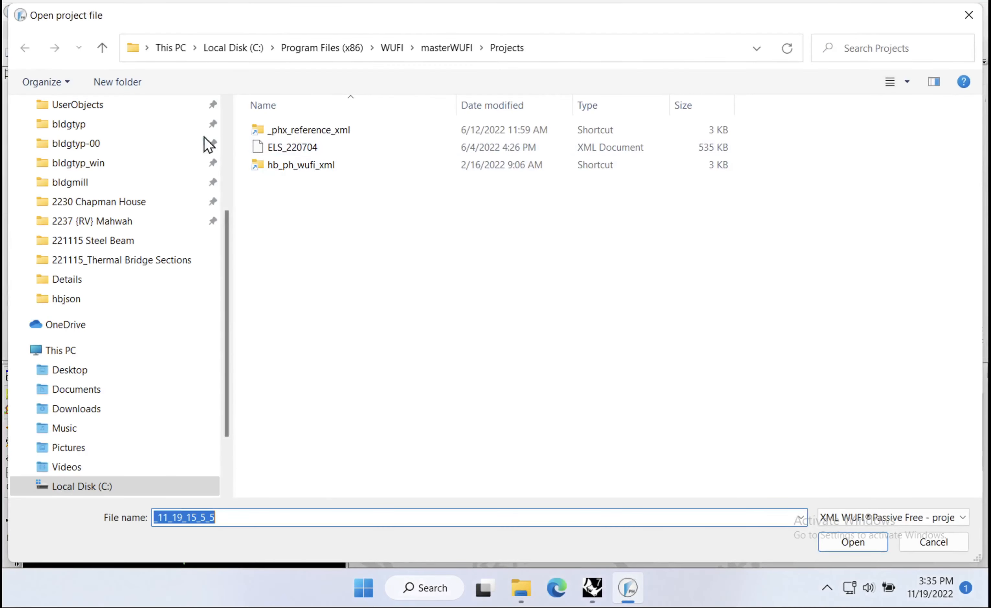
{"action": "scroll", "coordinate": [171, 138], "scroll_direction": "up", "scroll_amount": 5}
{"action": "left_click", "coordinate": [117, 129]}
{"action": "left_click", "coordinate": [281, 216]}
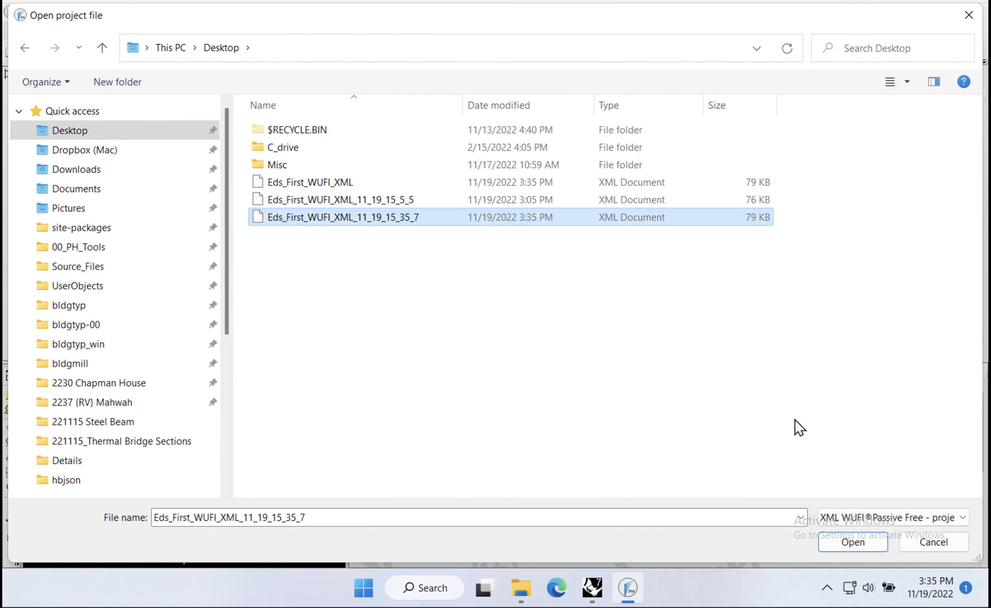
{"action": "left_click", "coordinate": [853, 541]}
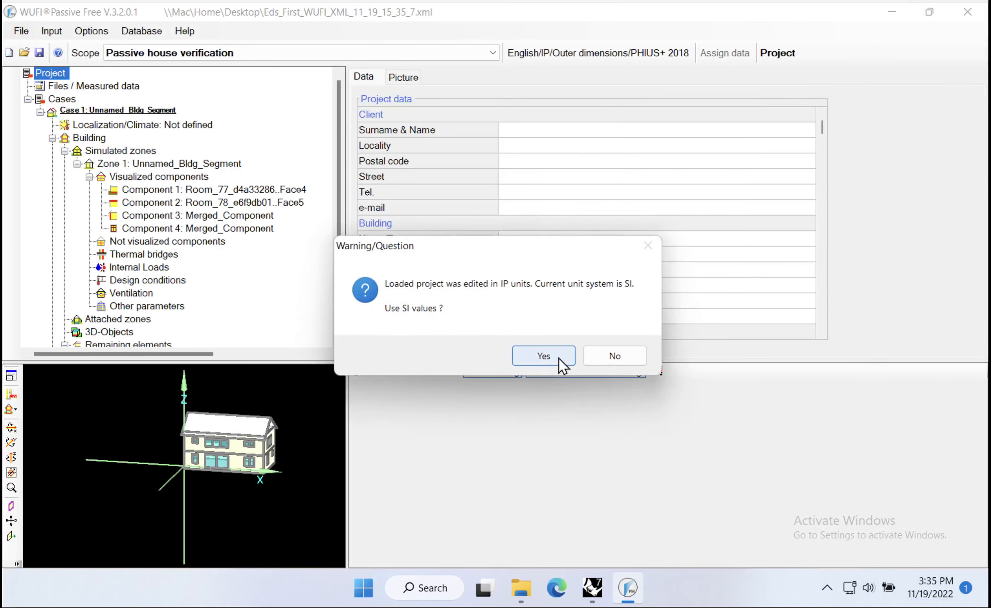
{"action": "left_click", "coordinate": [560, 360]}
- Inspect the imported house with its roof in the 3D view and set the project scope to Passive house verification
{"action": "scroll", "coordinate": [285, 452], "scroll_direction": "up", "scroll_amount": 5}
{"action": "middle_click_drag", "start_coordinate": [287, 451], "coordinate": [112, 543]}
{"action": "scroll", "coordinate": [224, 488], "scroll_direction": "down", "scroll_amount": 3}
{"action": "scroll", "coordinate": [242, 392], "scroll_direction": "up", "scroll_amount": 1}
{"action": "scroll", "coordinate": [241, 392], "scroll_direction": "up", "scroll_amount": 1}
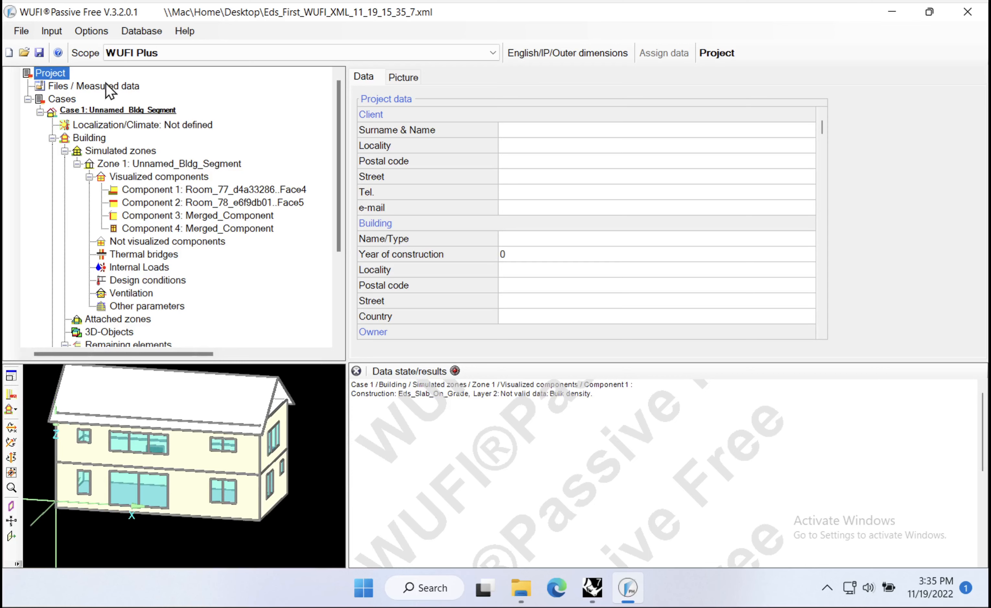
{"action": "left_click", "coordinate": [166, 53]}
{"action": "left_click", "coordinate": [171, 78]}
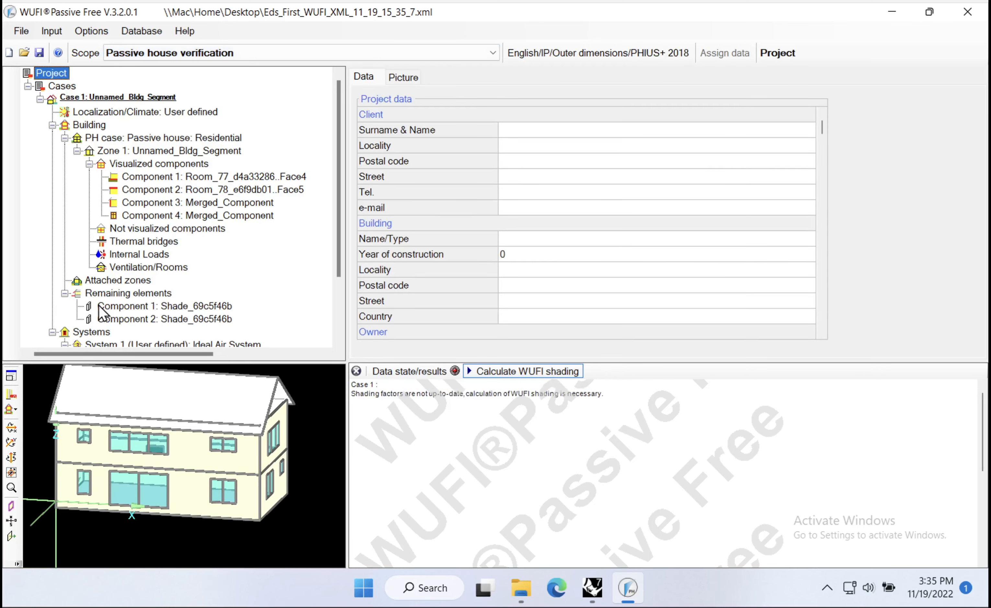
- Inspect the shade components under Remaining elements and run the WUFI shading calculation for the case
{"action": "left_click", "coordinate": [122, 295]}
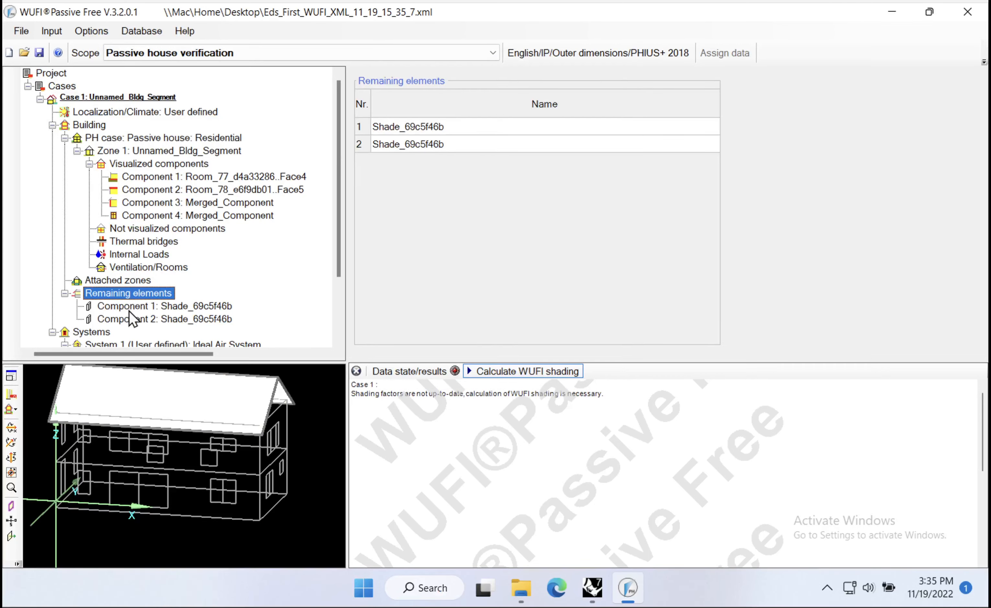
{"action": "left_click", "coordinate": [134, 319]}
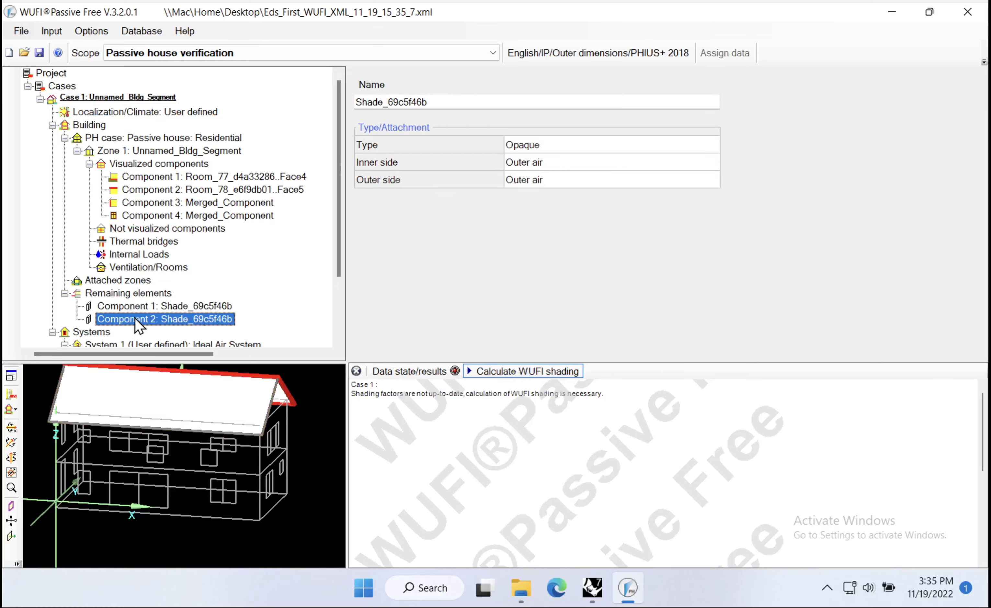
{"action": "left_click", "coordinate": [134, 267]}
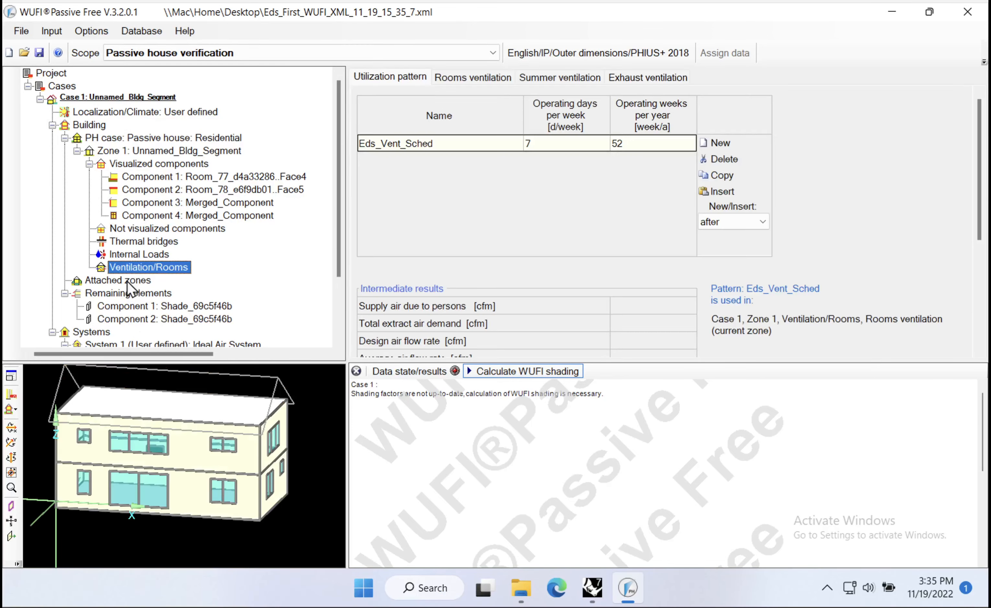
{"action": "left_click", "coordinate": [505, 372]}
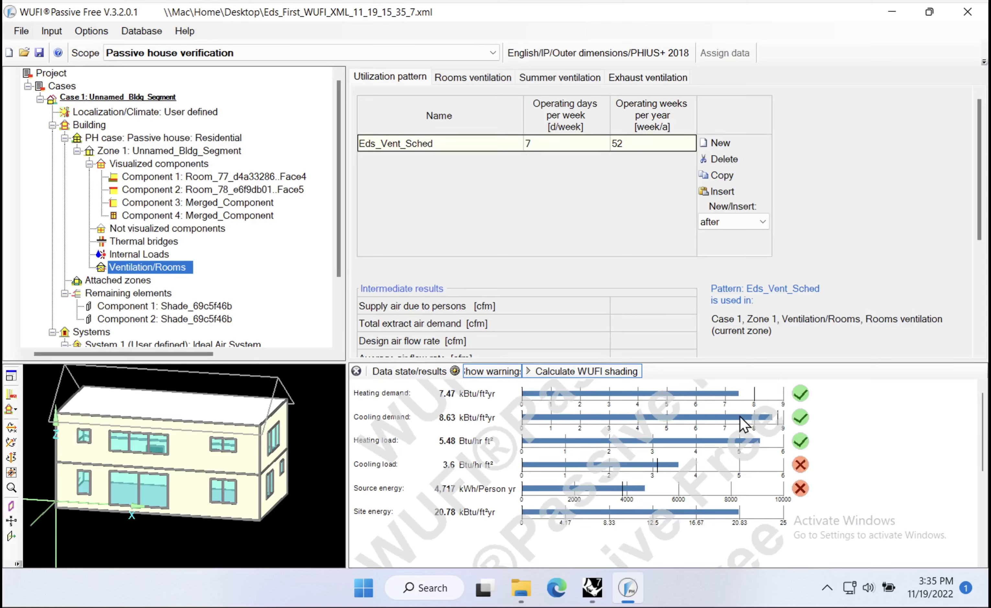
- Review the space conditioning target data under Localization/Climate against the case results, and examine the roof in the 3D view
{"action": "left_click", "coordinate": [117, 99]}
{"action": "left_click", "coordinate": [120, 112]}
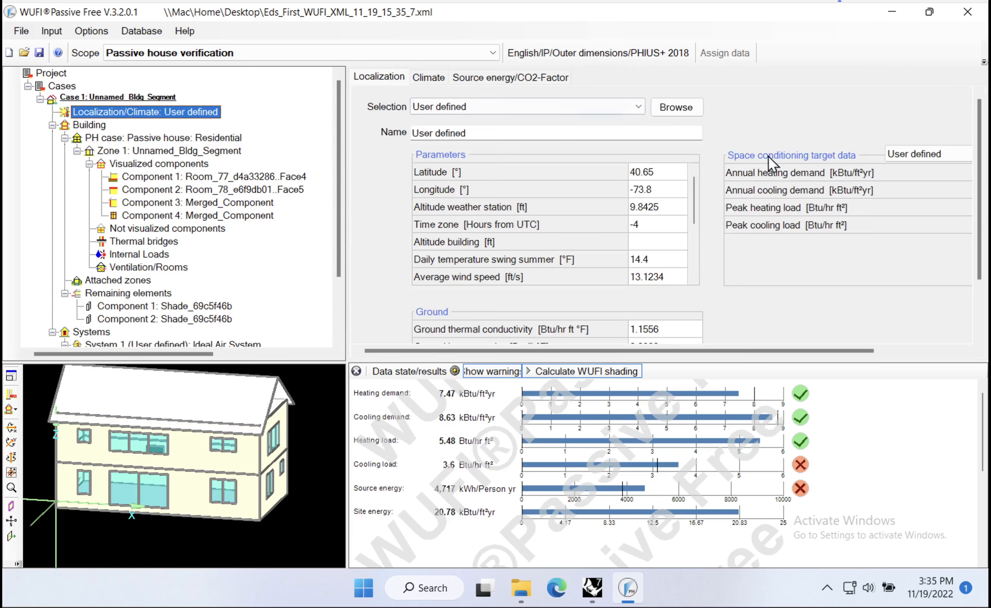
{"action": "left_click_drag", "start_coordinate": [786, 352], "coordinate": [868, 352]}
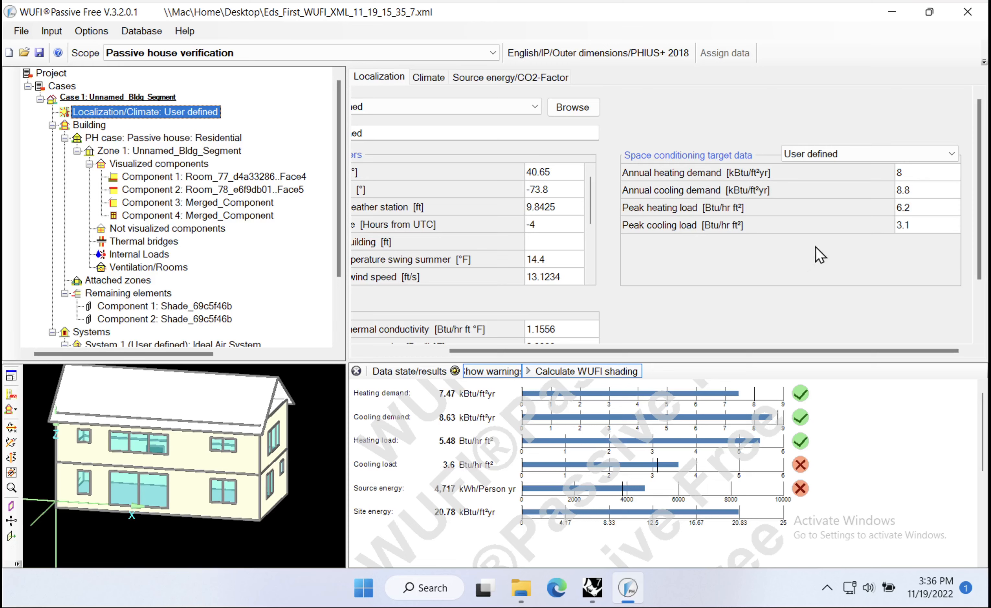
{"action": "mouse_move", "coordinate": [921, 231]}
{"action": "mouse_move", "coordinate": [201, 544]}
{"action": "left_mouse_down"}
{"action": "mouse_move", "coordinate": [234, 552]}
{"action": "mouse_move", "coordinate": [215, 557]}
{"action": "left_mouse_up"}
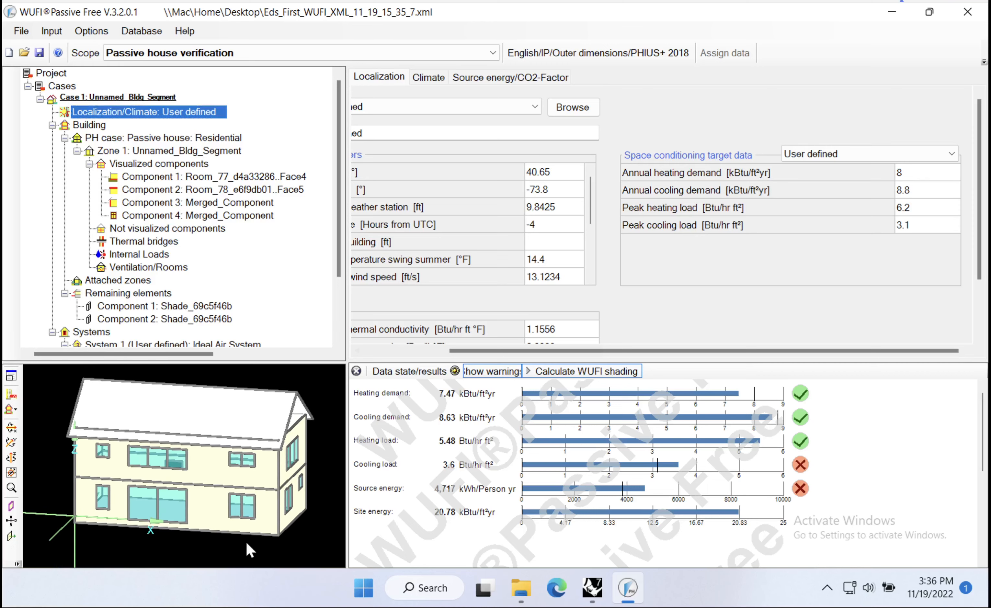
{"action": "scroll", "coordinate": [249, 551], "scroll_direction": "down", "scroll_amount": 3}
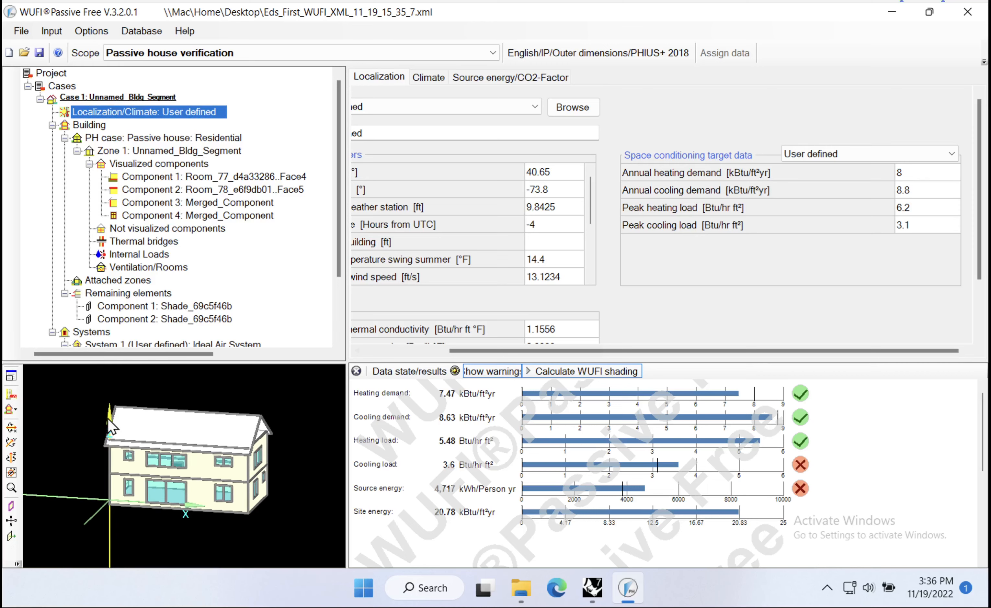
- Examine the house and roof from several sides in the 3D view, then review the Case 1 data and results report
{"action": "mouse_move", "coordinate": [108, 419]}
{"action": "left_mouse_down"}
{"action": "mouse_move", "coordinate": [109, 457]}
{"action": "mouse_move", "coordinate": [109, 423]}
{"action": "left_mouse_up"}
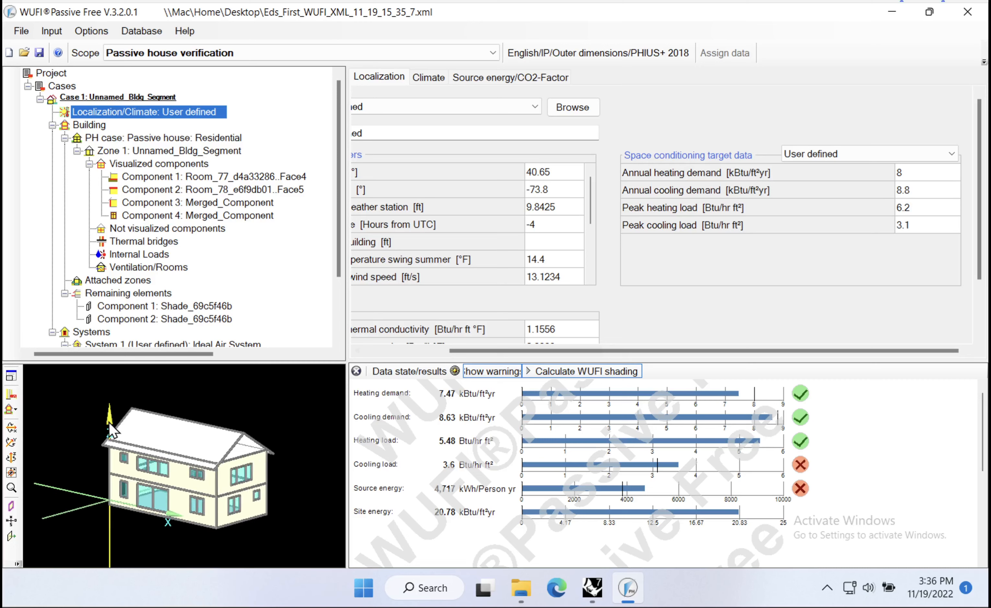
{"action": "left_click_drag", "start_coordinate": [222, 399], "coordinate": [194, 394]}
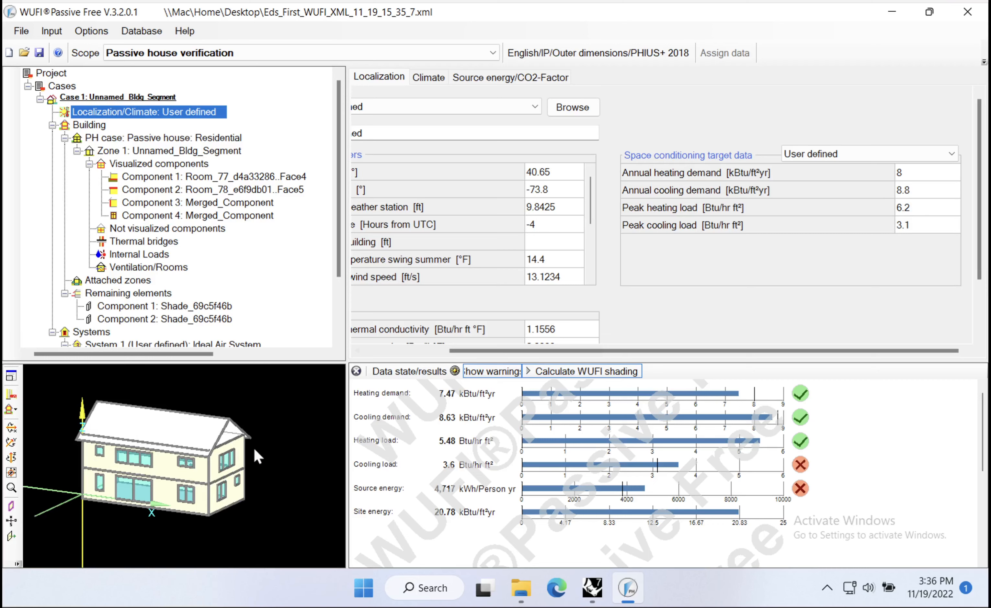
{"action": "left_click_drag", "start_coordinate": [235, 467], "coordinate": [176, 473]}
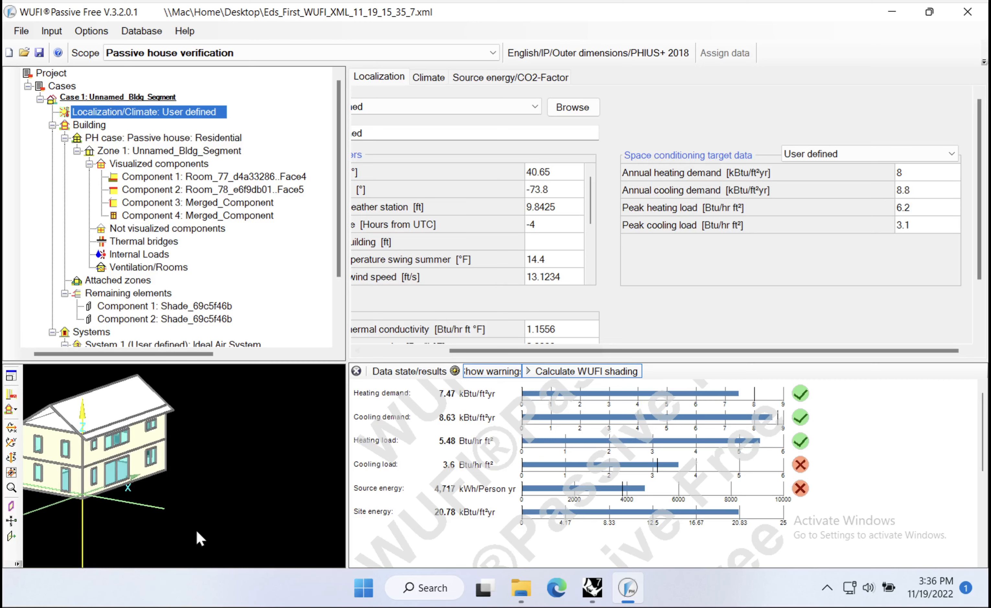
{"action": "right_click_drag", "start_coordinate": [197, 530], "coordinate": [272, 544]}
{"action": "left_click_drag", "start_coordinate": [185, 515], "coordinate": [181, 512]}
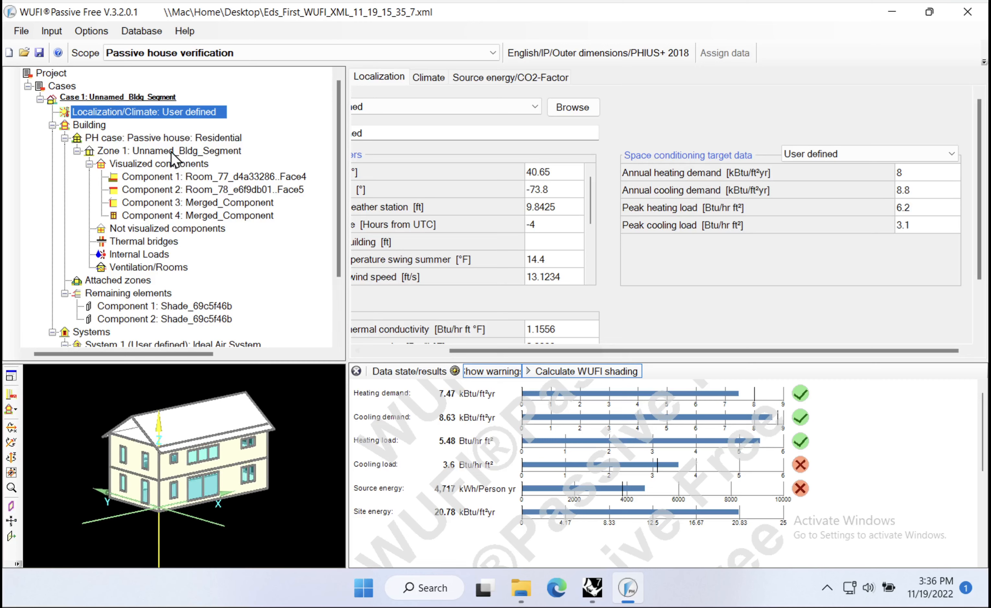
{"action": "left_click", "coordinate": [154, 98]}
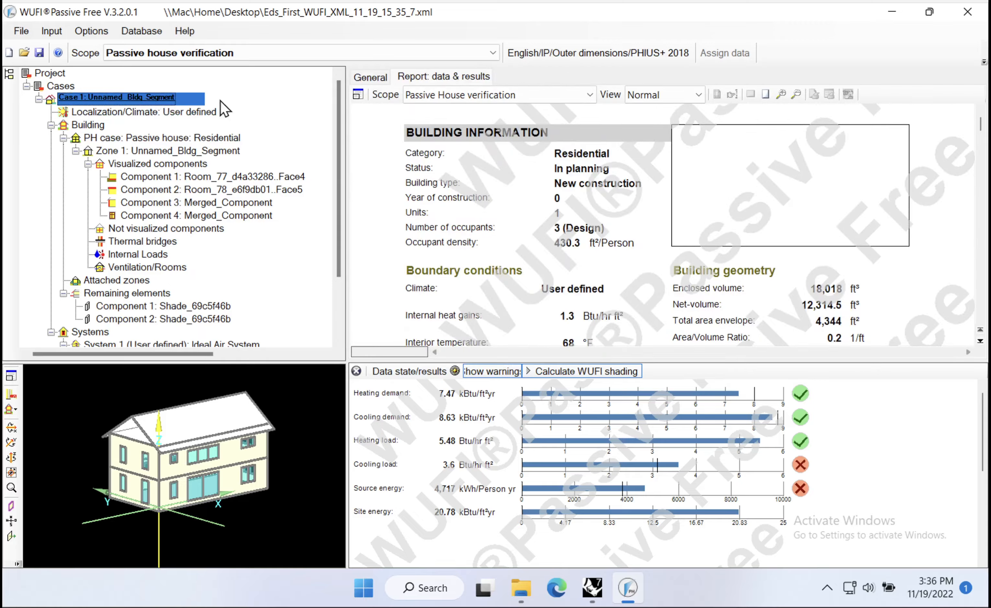
{"action": "left_click_drag", "start_coordinate": [980, 123], "coordinate": [978, 212]}
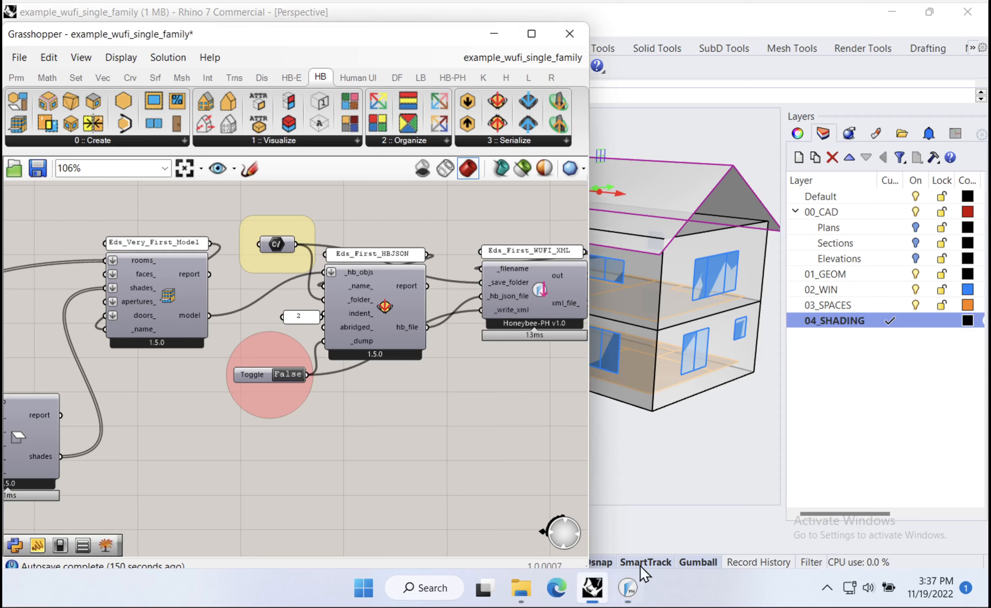
- Switch to Rhino and Grasshopper and review the house geometry alongside the 04_SHADING pipeline and WUFI export components
{"action": "left_click", "coordinate": [592, 587]}
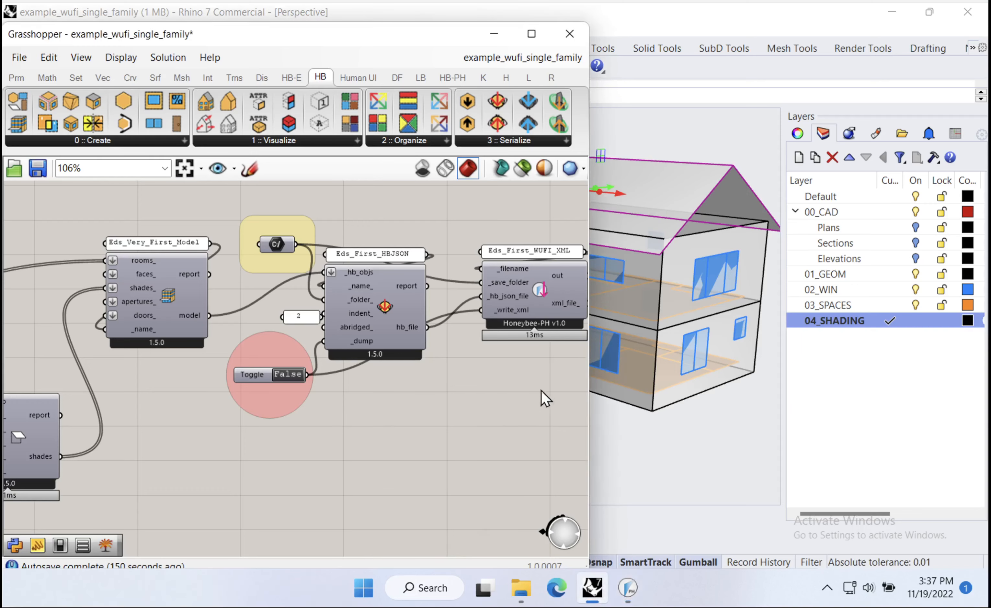
{"action": "scroll", "coordinate": [741, 436], "scroll_direction": "down", "scroll_amount": 5}
{"action": "left_click", "coordinate": [747, 446]}
{"action": "right_click_drag", "start_coordinate": [648, 399], "coordinate": [615, 380]}
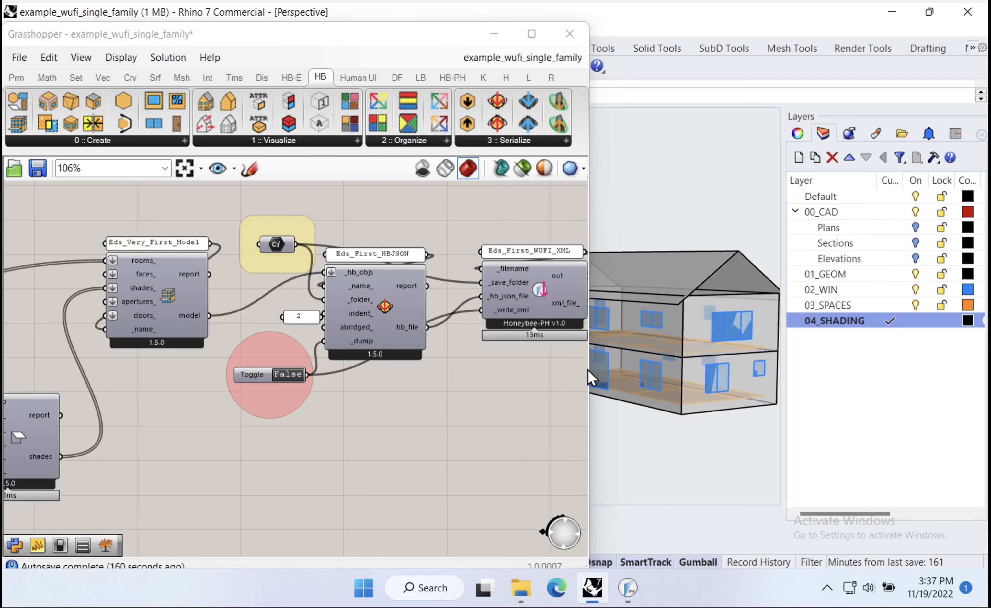
{"action": "left_click_drag", "start_coordinate": [591, 369], "coordinate": [501, 369]}
{"action": "right_click_drag", "start_coordinate": [571, 409], "coordinate": [594, 433]}
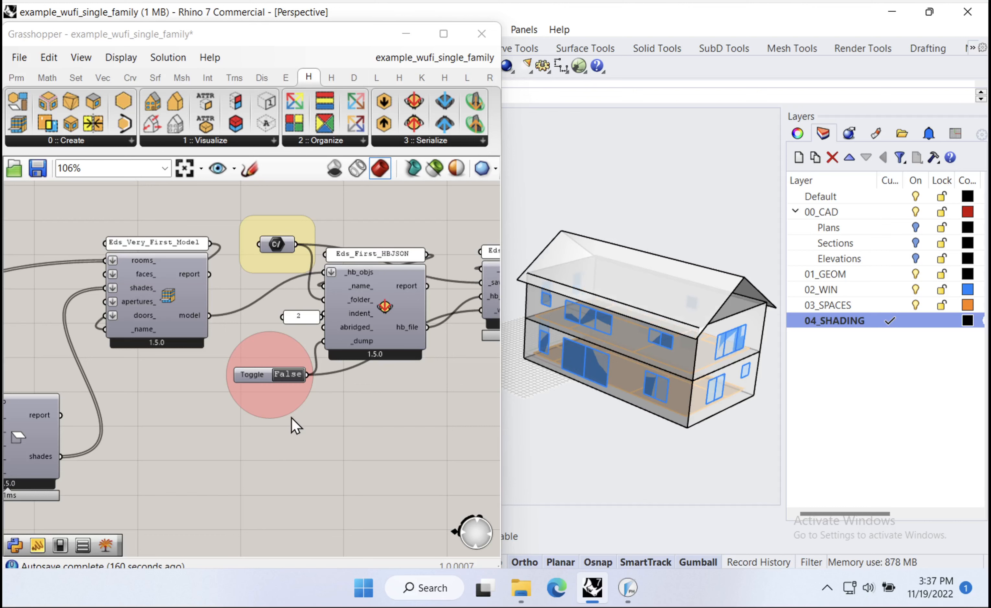
{"action": "scroll", "coordinate": [292, 416], "scroll_direction": "down", "scroll_amount": 5}
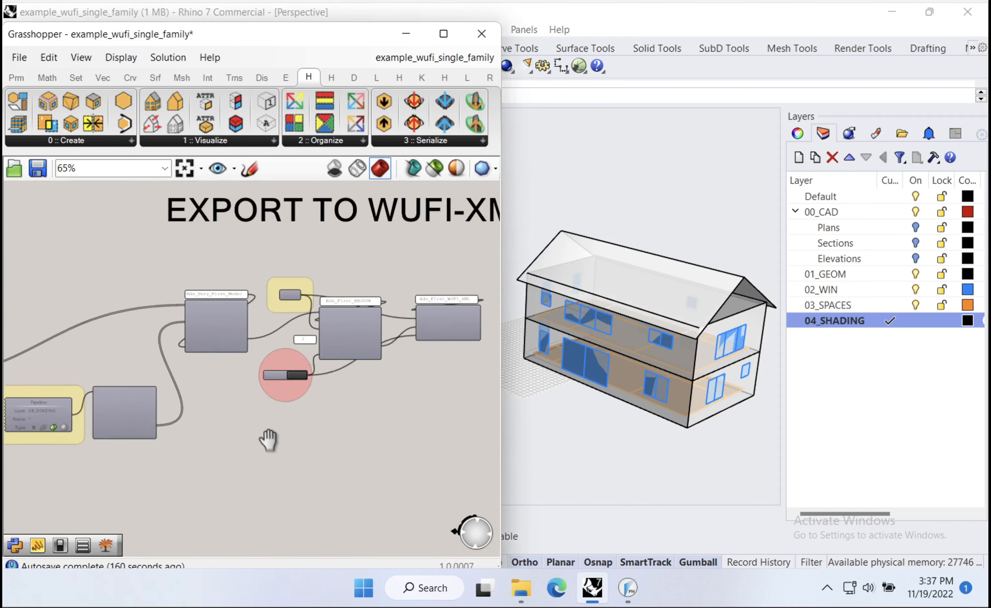
{"action": "left_click_drag", "start_coordinate": [505, 364], "coordinate": [657, 366]}
{"action": "right_click_drag", "start_coordinate": [276, 386], "coordinate": [374, 411]}
{"action": "right_click_drag", "start_coordinate": [92, 426], "coordinate": [102, 399]}
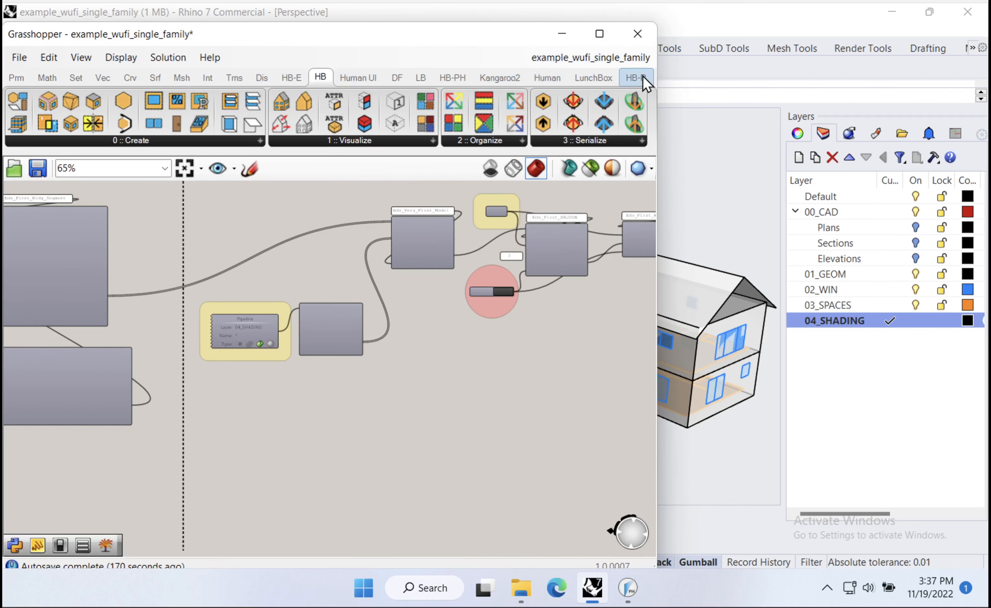
- Add the HB-PH shading component that outputs window_surfaces_ and shading_surfaces_ below the 04_SHADING shade component
{"action": "left_click", "coordinate": [443, 76]}
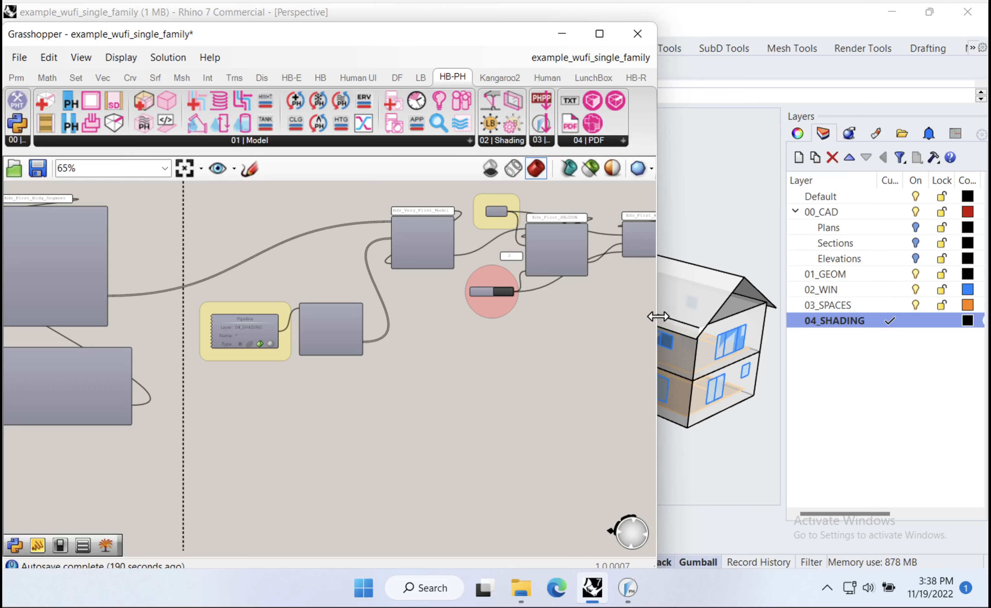
{"action": "left_click_drag", "start_coordinate": [658, 317], "coordinate": [499, 317]}
{"action": "right_click_drag", "start_coordinate": [542, 342], "coordinate": [636, 360]}
{"action": "scroll", "coordinate": [606, 357], "scroll_direction": "up", "scroll_amount": 2}
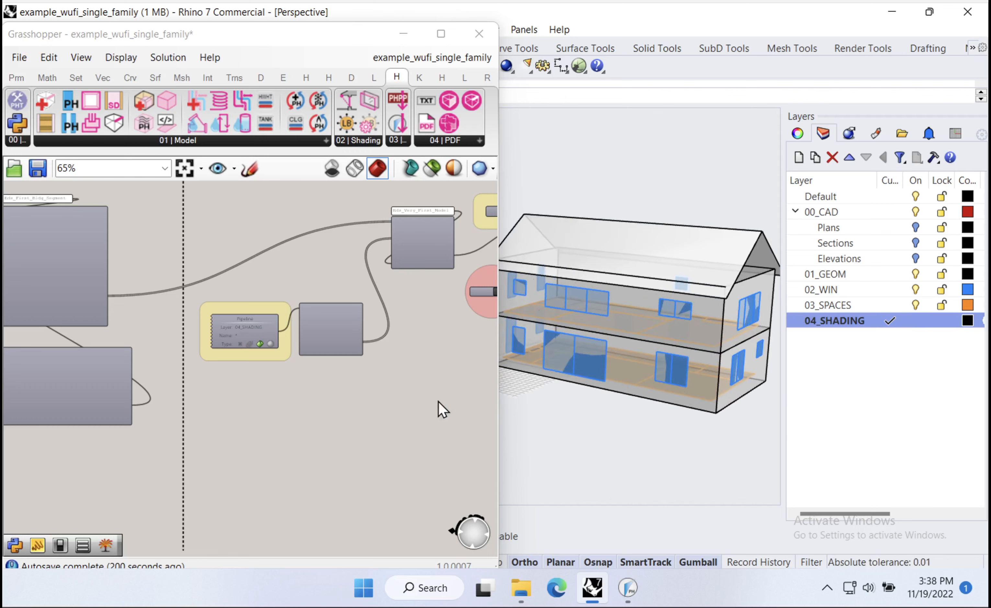
{"action": "left_click_drag", "start_coordinate": [497, 391], "coordinate": [637, 391]}
{"action": "scroll", "coordinate": [459, 389], "scroll_direction": "up", "scroll_amount": 1}
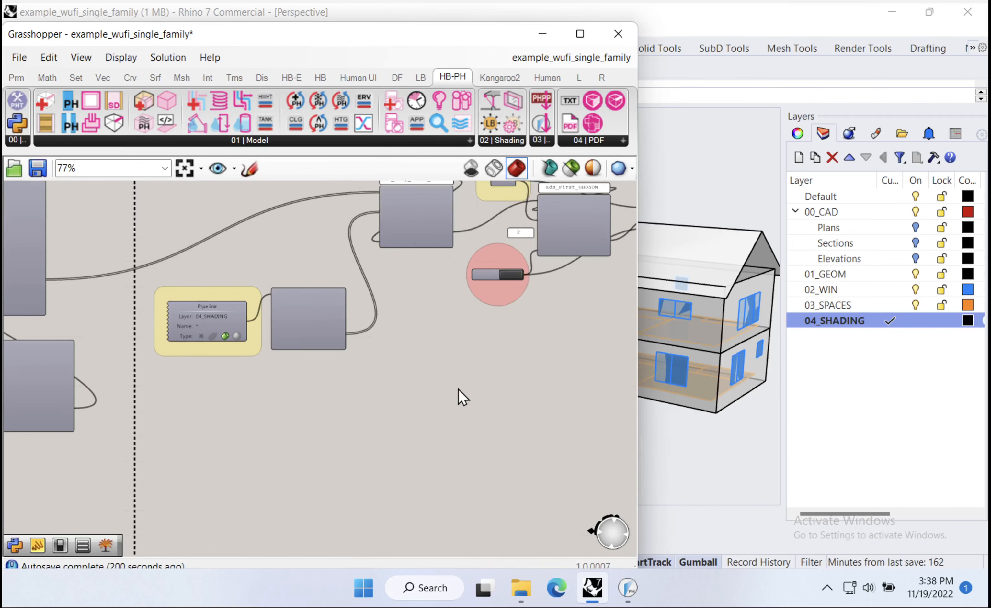
{"action": "right_click_drag", "start_coordinate": [459, 389], "coordinate": [420, 365]}
{"action": "right_click_drag", "start_coordinate": [337, 332], "coordinate": [421, 329]}
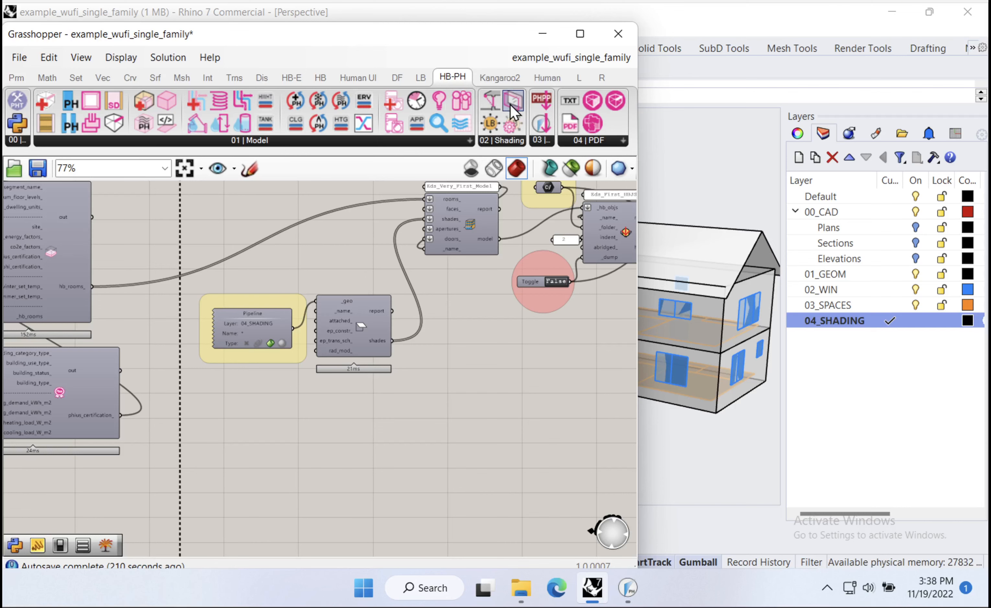
{"action": "mouse_move", "coordinate": [510, 105]}
{"action": "left_mouse_down"}
{"action": "mouse_move", "coordinate": [354, 468]}
{"action": "mouse_move", "coordinate": [293, 435]}
{"action": "mouse_move", "coordinate": [349, 417]}
{"action": "left_mouse_up"}
{"action": "scroll", "coordinate": [335, 462], "scroll_direction": "up", "scroll_amount": 3}
{"action": "scroll", "coordinate": [342, 440], "scroll_direction": "down", "scroll_amount": 3}
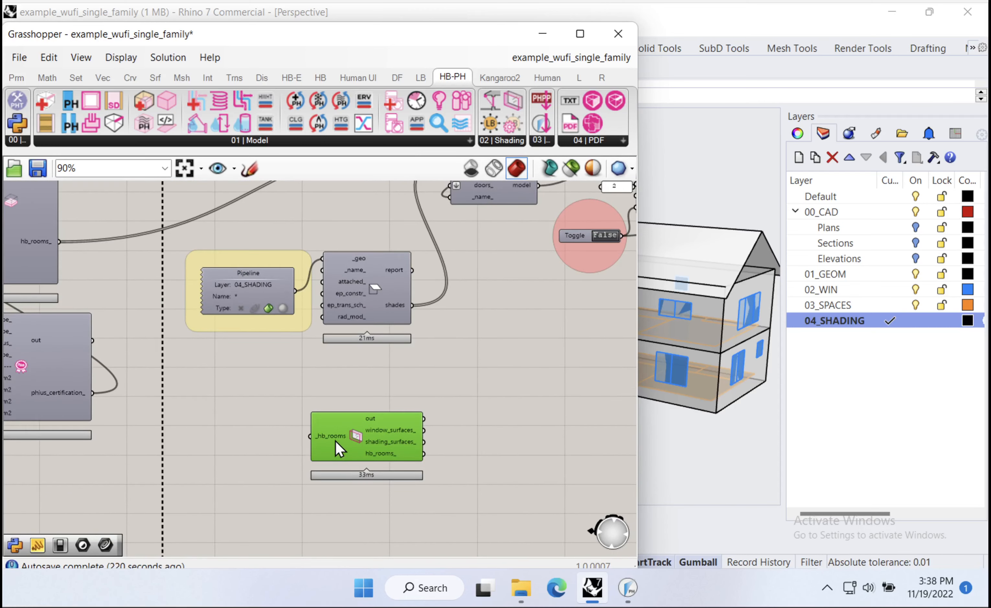
- Insert a relay on the hb_rooms_ wire near its source and connect it to the new shading component's _hb_rooms input
{"action": "double_click", "coordinate": [119, 236]}
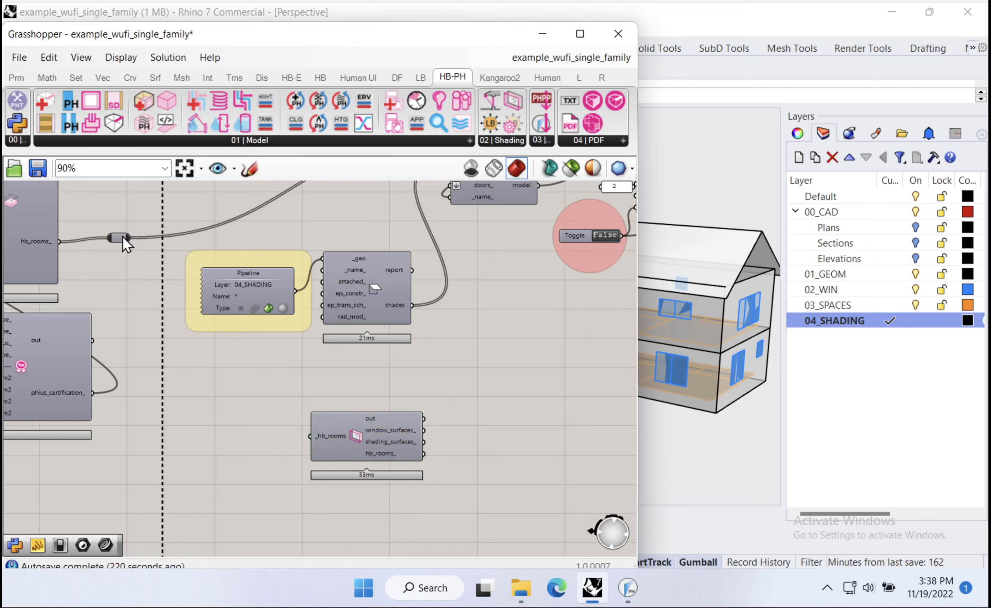
{"action": "left_click_drag", "start_coordinate": [126, 237], "coordinate": [311, 436]}
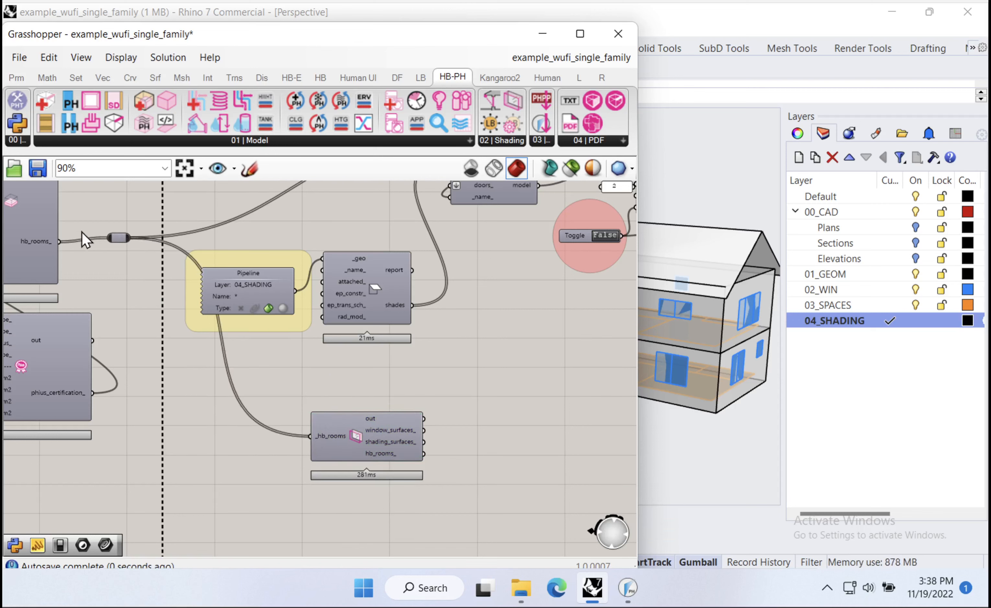
{"action": "left_click_drag", "start_coordinate": [124, 237], "coordinate": [88, 242]}
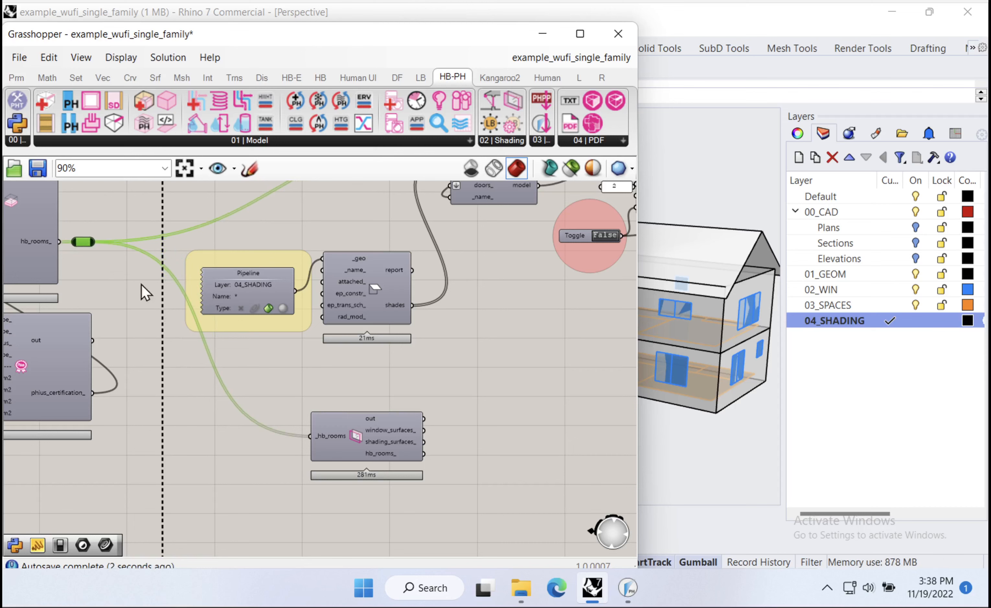
{"action": "left_click_drag", "start_coordinate": [375, 461], "coordinate": [351, 439]}
- Inspect the house's windows up close in the Rhino perspective view
{"action": "scroll", "coordinate": [352, 439], "scroll_direction": "up", "scroll_amount": 3}
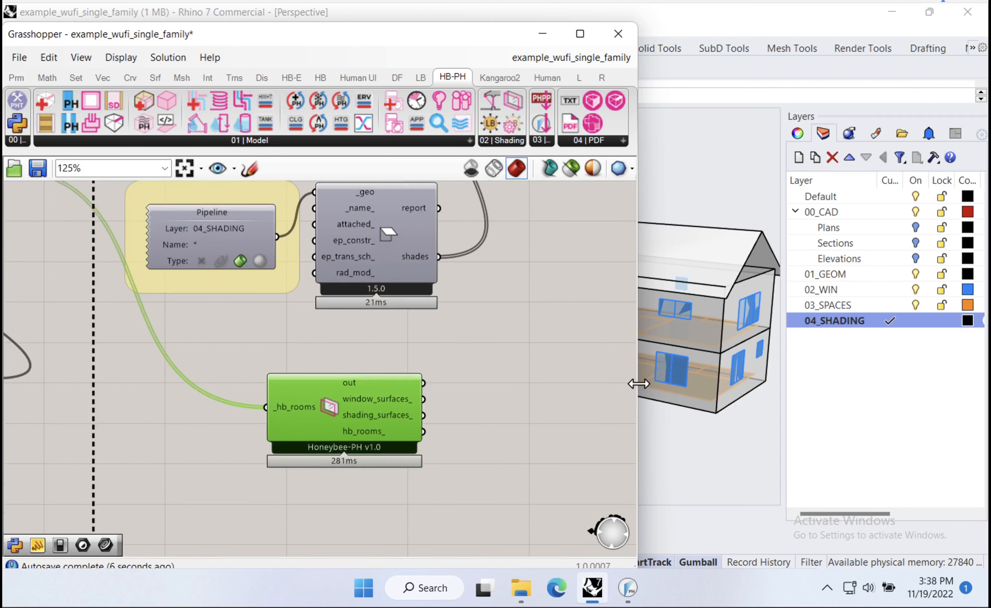
{"action": "left_click_drag", "start_coordinate": [637, 390], "coordinate": [481, 391]}
{"action": "scroll", "coordinate": [680, 380], "scroll_direction": "up", "scroll_amount": 5}
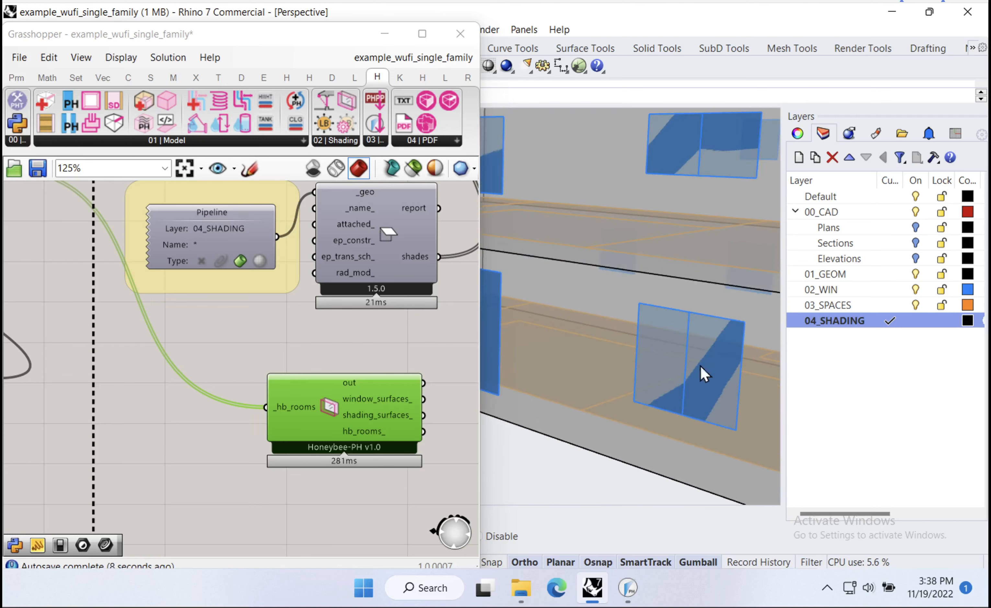
{"action": "scroll", "coordinate": [665, 395], "scroll_direction": "down", "scroll_amount": 5}
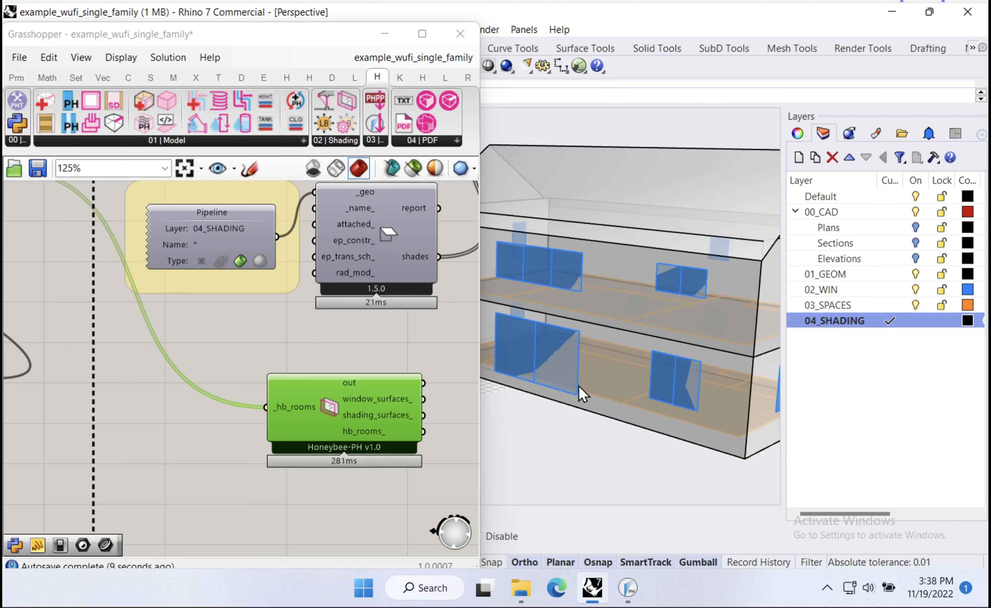
{"action": "left_click_drag", "start_coordinate": [480, 412], "coordinate": [546, 417]}
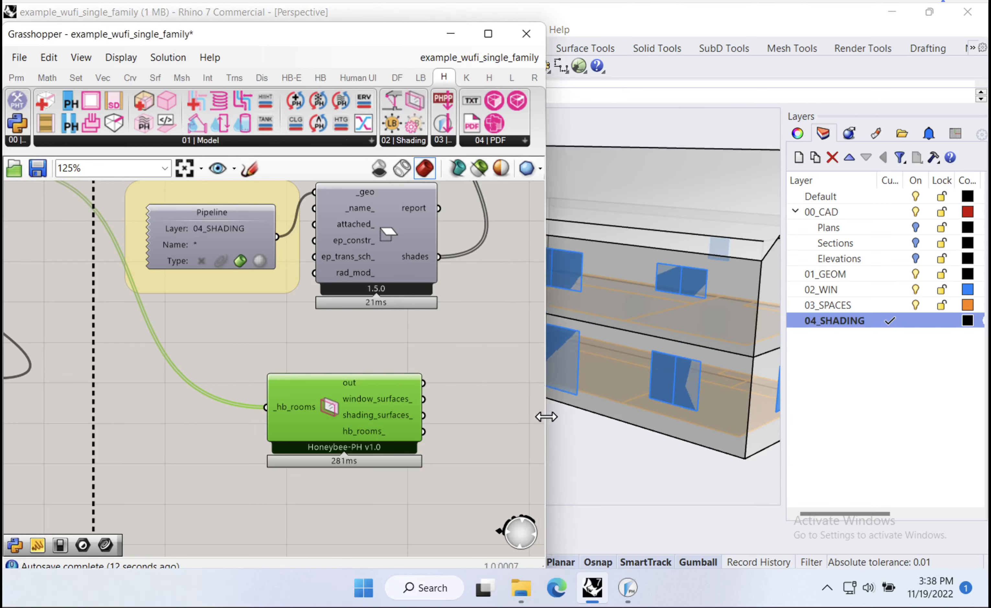
{"action": "left_click", "coordinate": [716, 214]}
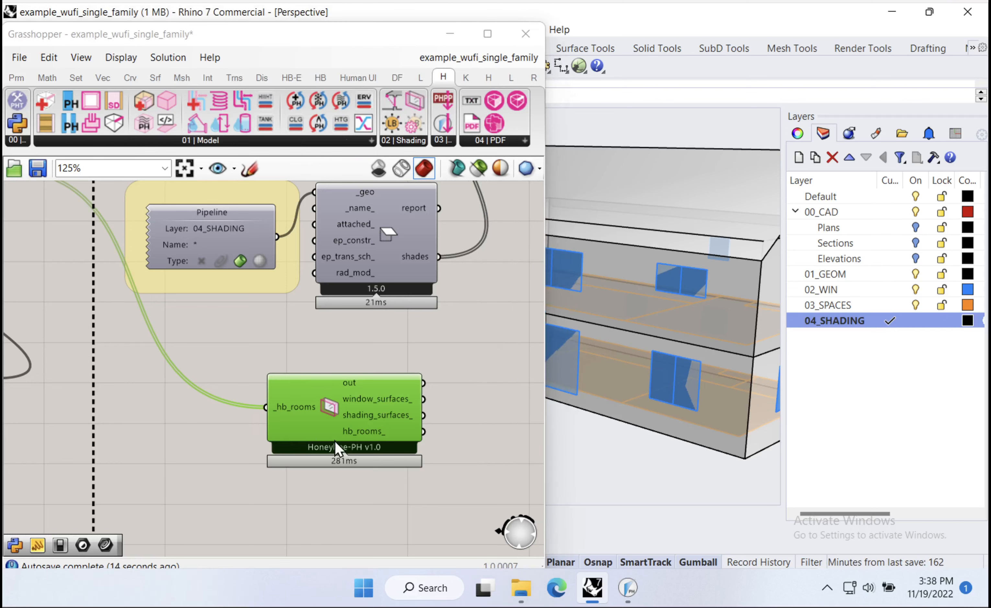
- Add the HB-PH LB radiation shading component and place it beside the window and shading surfaces component
{"action": "right_click_drag", "start_coordinate": [343, 440], "coordinate": [273, 397]}
{"action": "left_click_drag", "start_coordinate": [280, 394], "coordinate": [285, 418]}
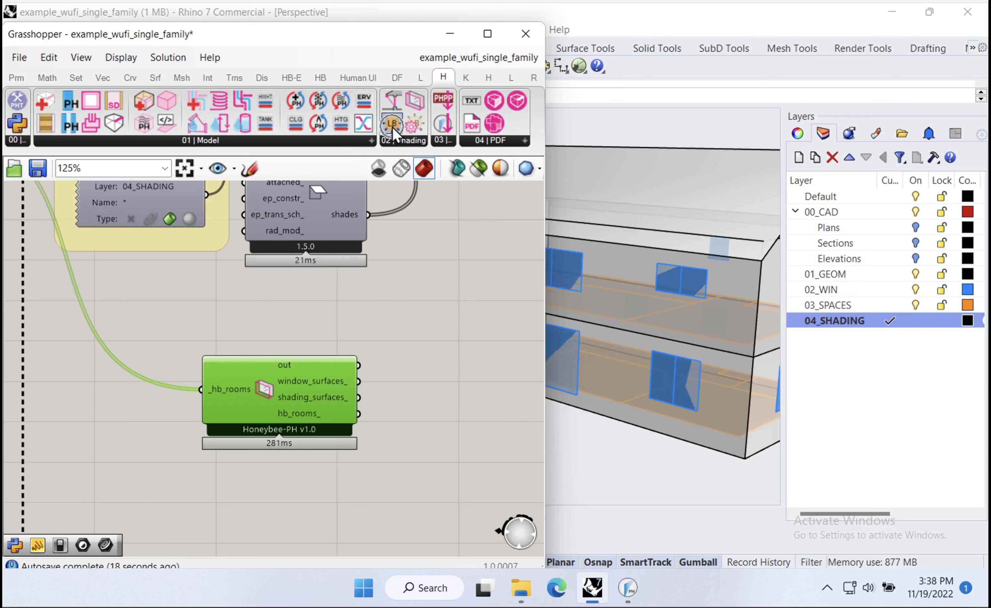
{"action": "left_click", "coordinate": [451, 429]}
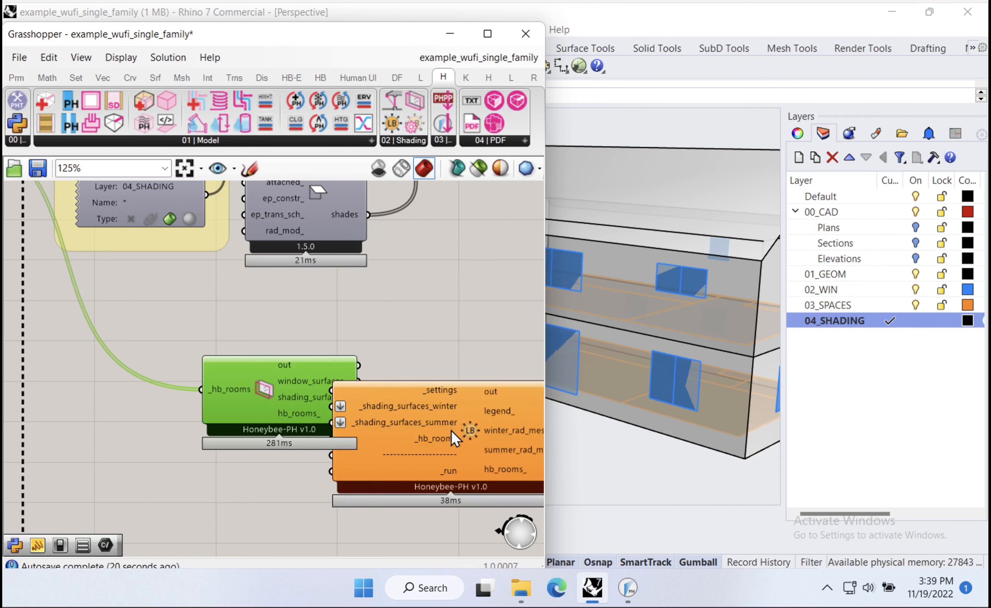
{"action": "right_click_drag", "start_coordinate": [440, 417], "coordinate": [233, 345]}
{"action": "left_click_drag", "start_coordinate": [274, 379], "coordinate": [370, 341]}
{"action": "left_click_drag", "start_coordinate": [94, 338], "coordinate": [114, 330]}
{"action": "right_click_drag", "start_coordinate": [145, 320], "coordinate": [208, 343]}
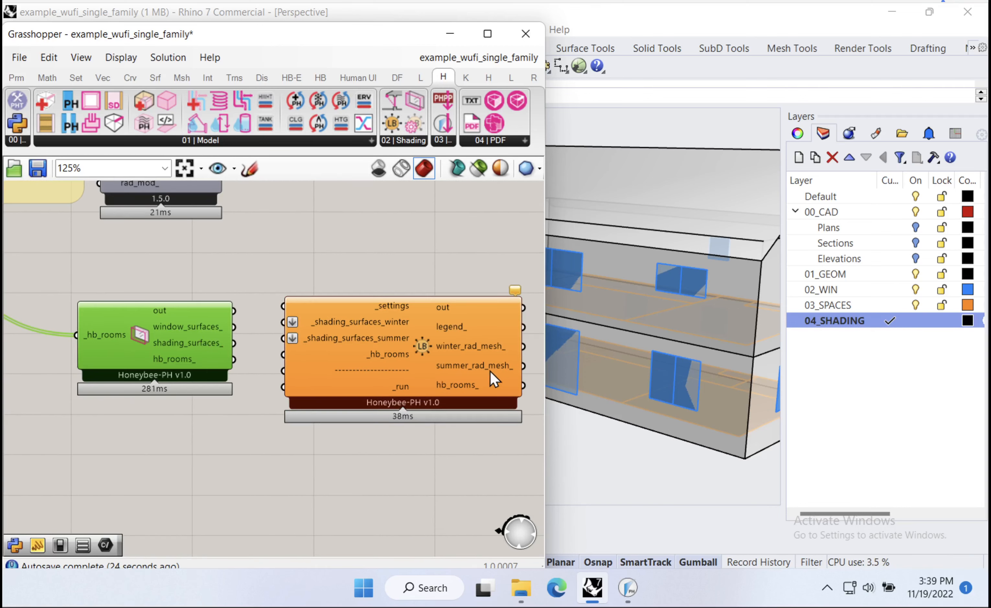
- Read the description of the LB Incident Radiation component among the Ladybug geometry analysis tools
{"action": "left_click_drag", "start_coordinate": [545, 369], "coordinate": [594, 366]}
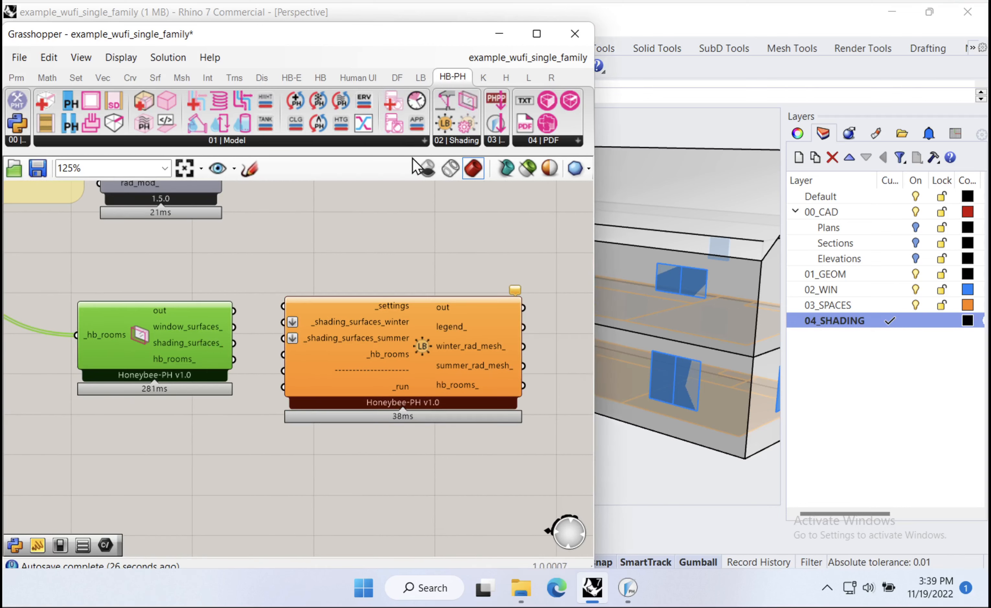
{"action": "left_click", "coordinate": [527, 81]}
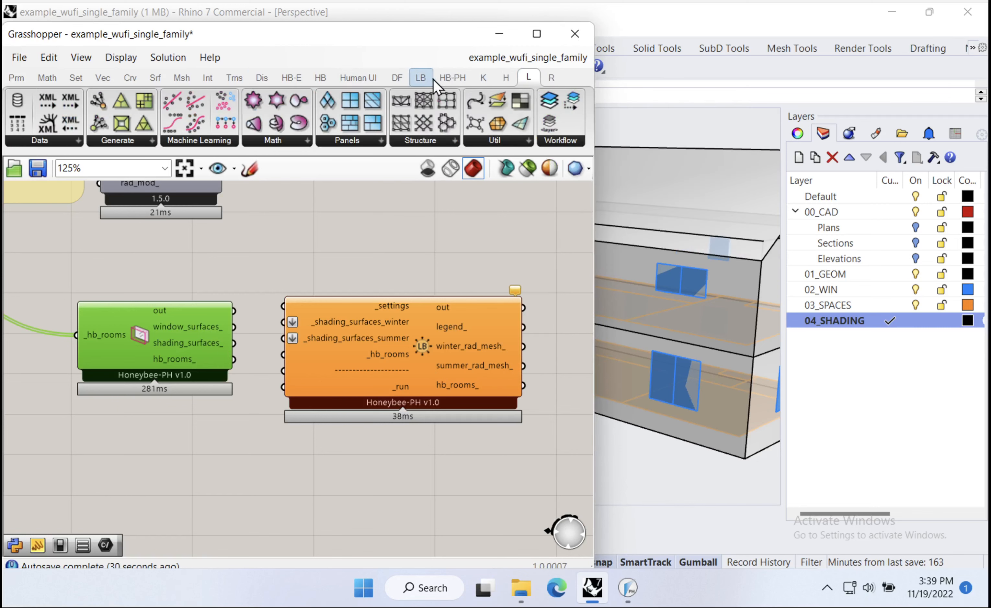
{"action": "left_click", "coordinate": [426, 78]}
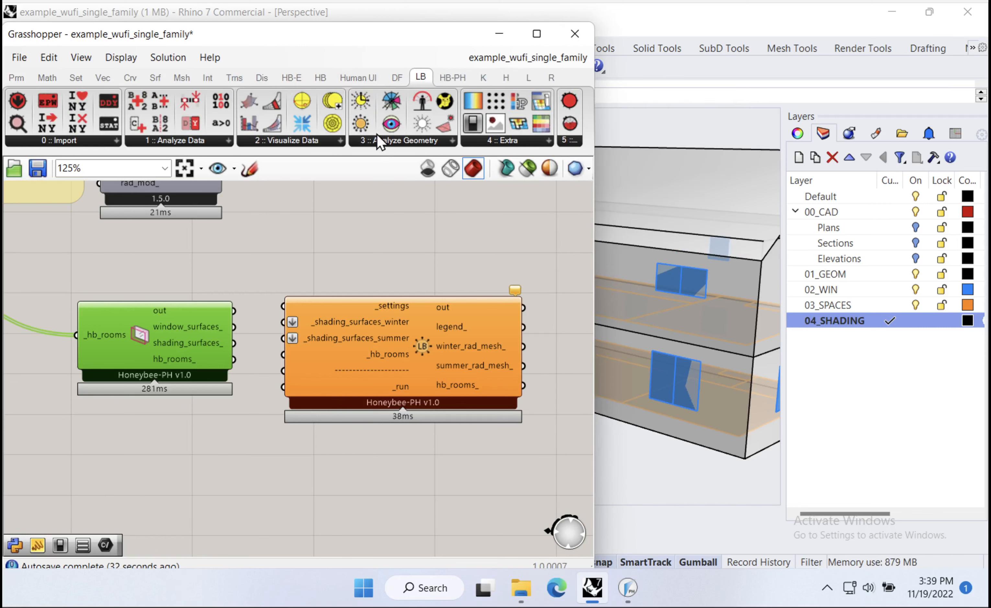
{"action": "mouse_move", "coordinate": [360, 129]}
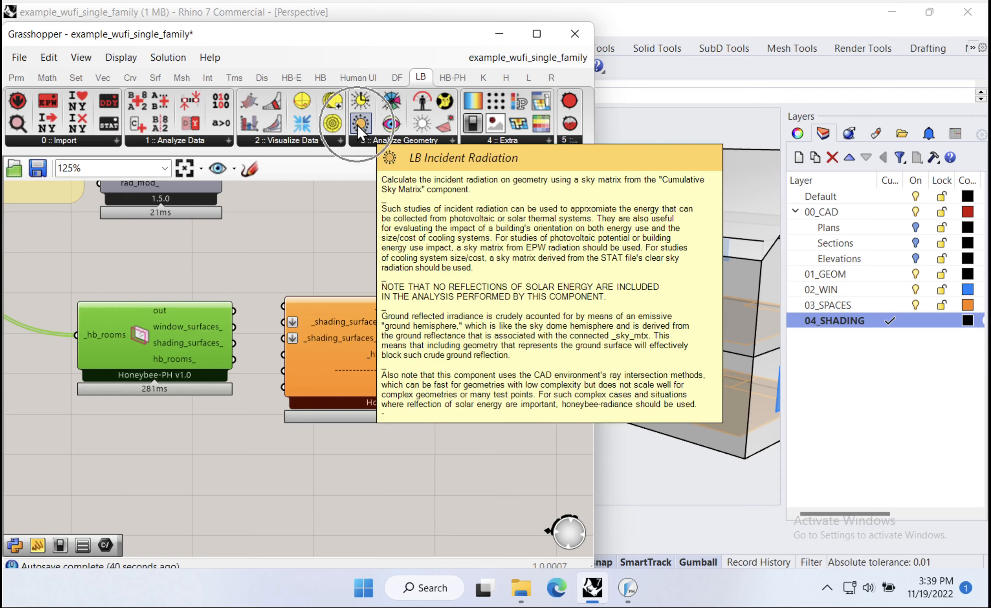
- Connect the surfaces component's hb_rooms_ output to the _hb_rooms input of the LB radiation component
{"action": "mouse_move", "coordinate": [414, 372]}
{"action": "left_mouse_down"}
{"action": "mouse_move", "coordinate": [433, 364]}
{"action": "mouse_move", "coordinate": [425, 368]}
{"action": "left_mouse_up"}
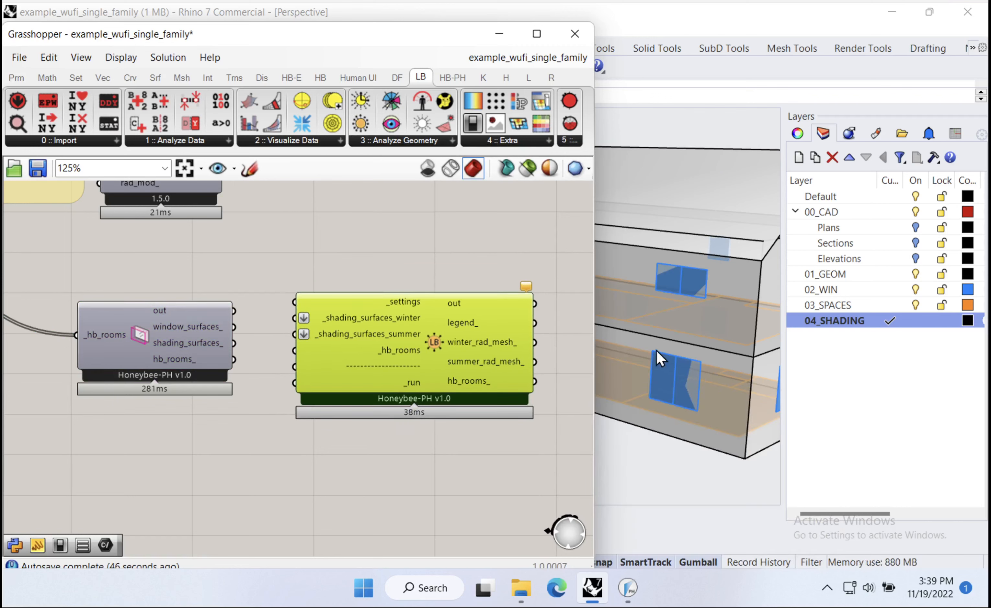
{"action": "left_click_drag", "start_coordinate": [202, 344], "coordinate": [295, 349]}
{"action": "left_click_drag", "start_coordinate": [166, 353], "coordinate": [162, 331]}
- Add a Boolean Toggle below the LB radiation component, connect it to _run, and place the toggle in its own group
{"action": "right_click_drag", "start_coordinate": [441, 392], "coordinate": [438, 338]}
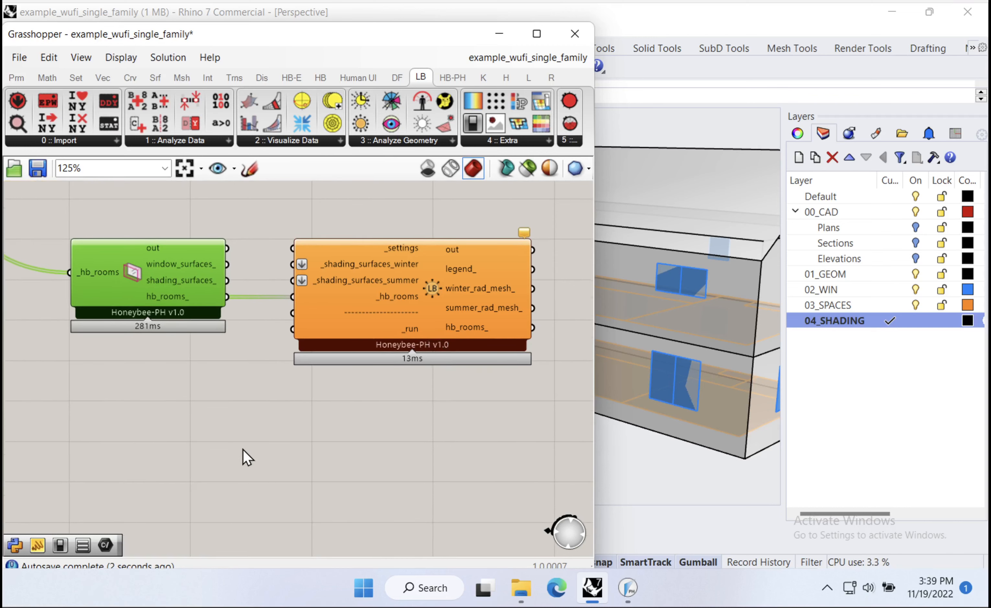
{"action": "double_click", "coordinate": [243, 450]}
{"action": "type", "text": "boo"}
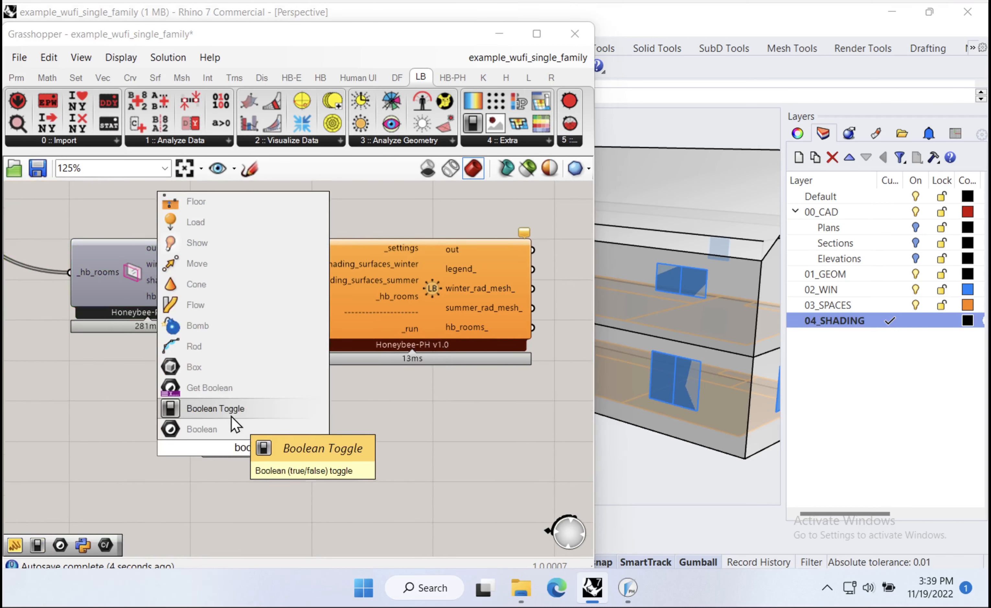
{"action": "left_click", "coordinate": [231, 415]}
{"action": "left_click_drag", "start_coordinate": [284, 350], "coordinate": [291, 330]}
{"action": "left_click_drag", "start_coordinate": [247, 452], "coordinate": [294, 414]}
{"action": "key", "text": "ctrl+g"}
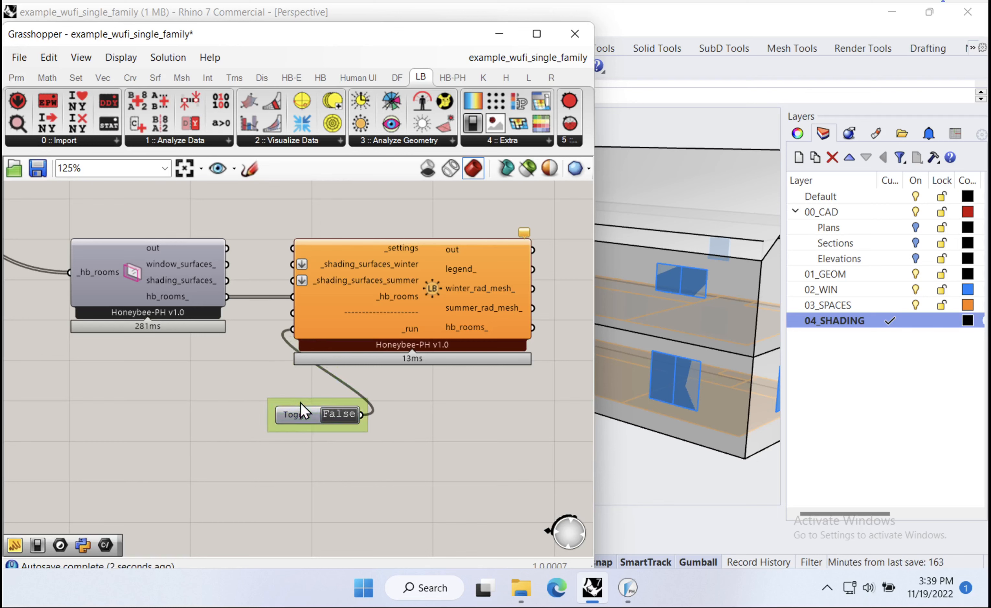
- Change the Boolean Toggle's group to a red blob outline and move the toggle closer beneath the LB radiation component
{"action": "right_click", "coordinate": [300, 402]}
{"action": "mouse_move", "coordinate": [386, 542]}
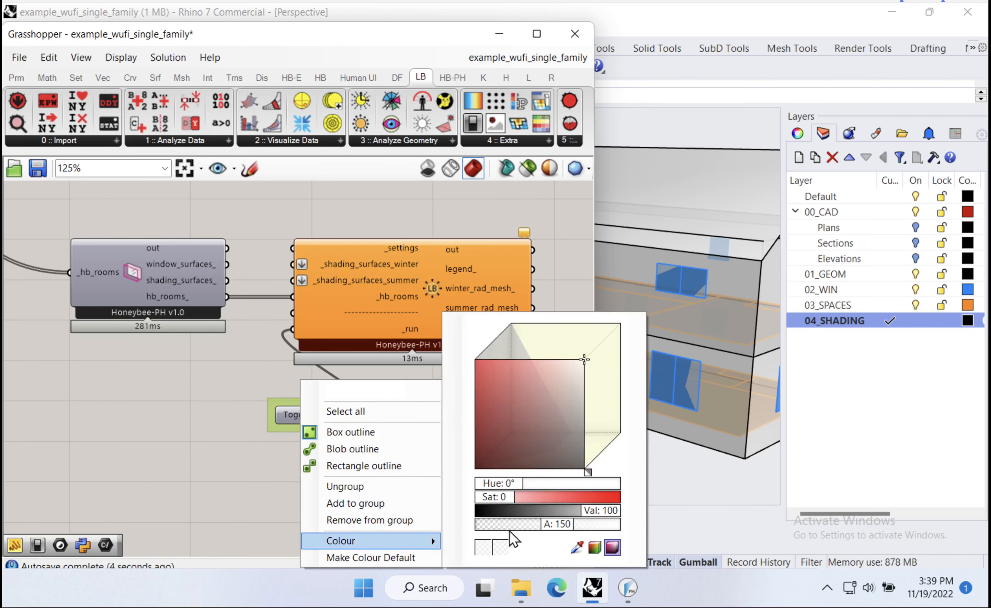
{"action": "left_click_drag", "start_coordinate": [525, 445], "coordinate": [525, 361]}
{"action": "left_click", "coordinate": [352, 449]}
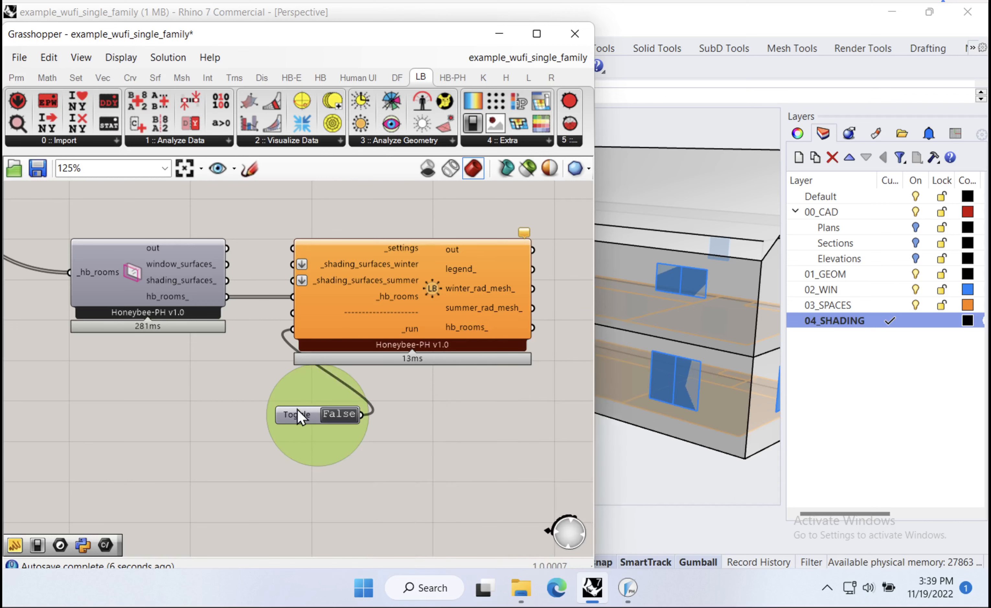
{"action": "left_click_drag", "start_coordinate": [298, 409], "coordinate": [300, 386]}
{"action": "left_click", "coordinate": [450, 477]}
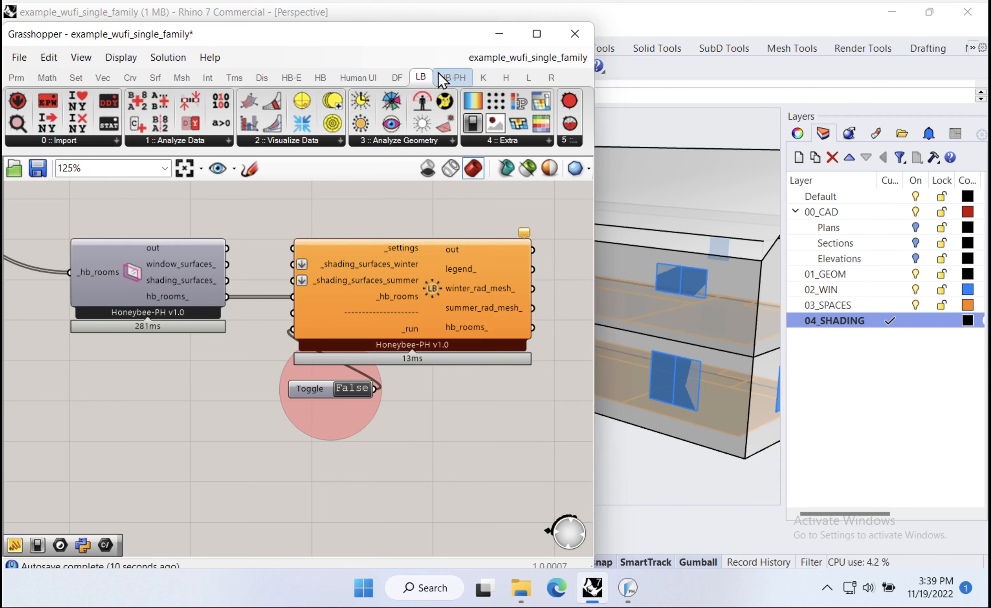
- Add the HB-PH radiation settings component below the toggle and connect its settings_ output to the radiation component's _settings input
{"action": "left_click", "coordinate": [451, 76]}
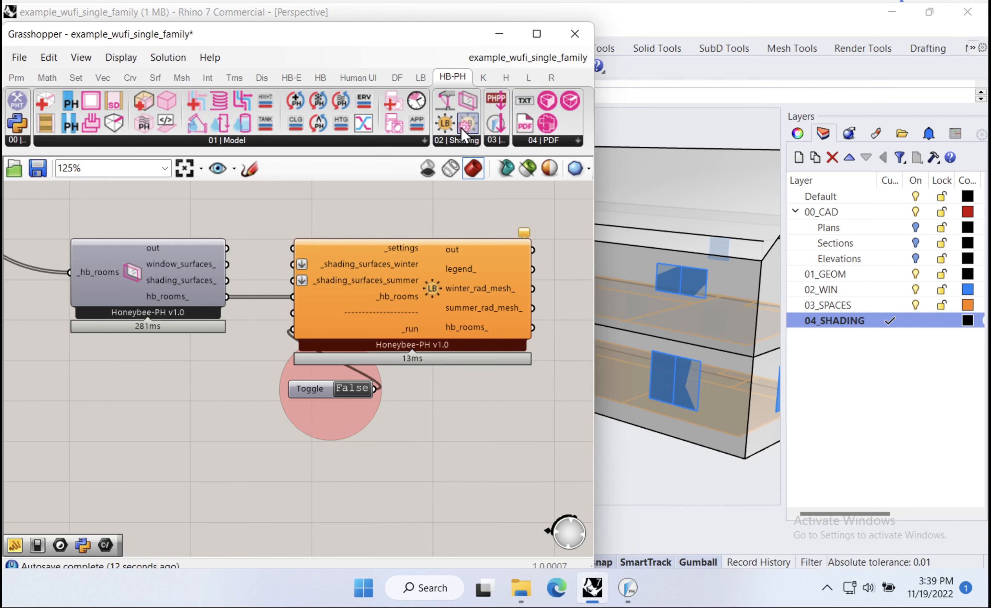
{"action": "mouse_move", "coordinate": [467, 125]}
{"action": "left_mouse_down"}
{"action": "mouse_move", "coordinate": [355, 544]}
{"action": "mouse_move", "coordinate": [422, 510]}
{"action": "left_mouse_up"}
{"action": "right_click_drag", "start_coordinate": [440, 520], "coordinate": [427, 447]}
{"action": "mouse_move", "coordinate": [439, 460]}
{"action": "left_mouse_down"}
{"action": "mouse_move", "coordinate": [405, 473]}
{"action": "mouse_move", "coordinate": [402, 464]}
{"action": "left_mouse_up"}
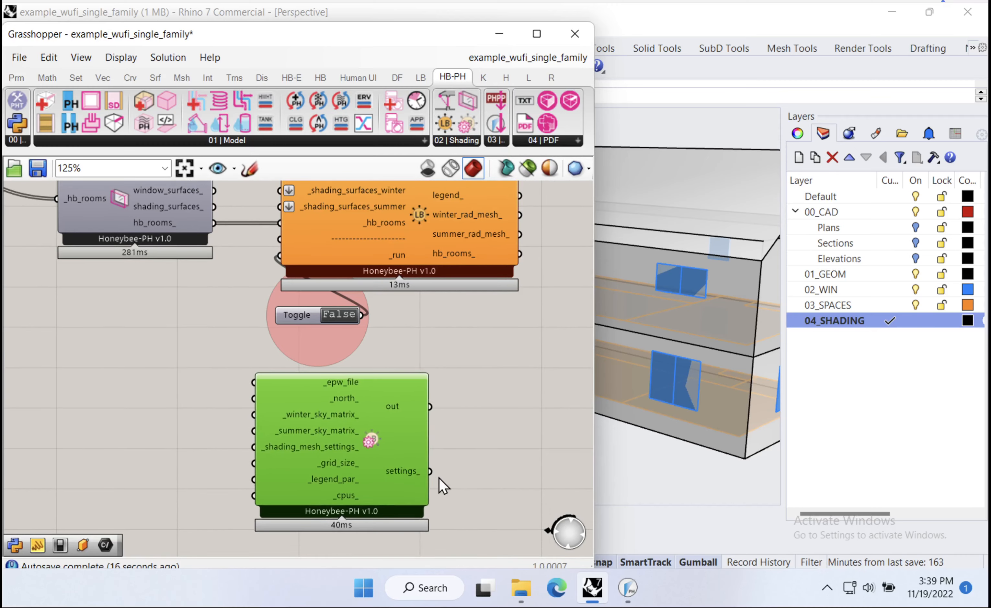
{"action": "right_click_drag", "start_coordinate": [443, 486], "coordinate": [437, 523]}
{"action": "left_click_drag", "start_coordinate": [432, 520], "coordinate": [281, 223]}
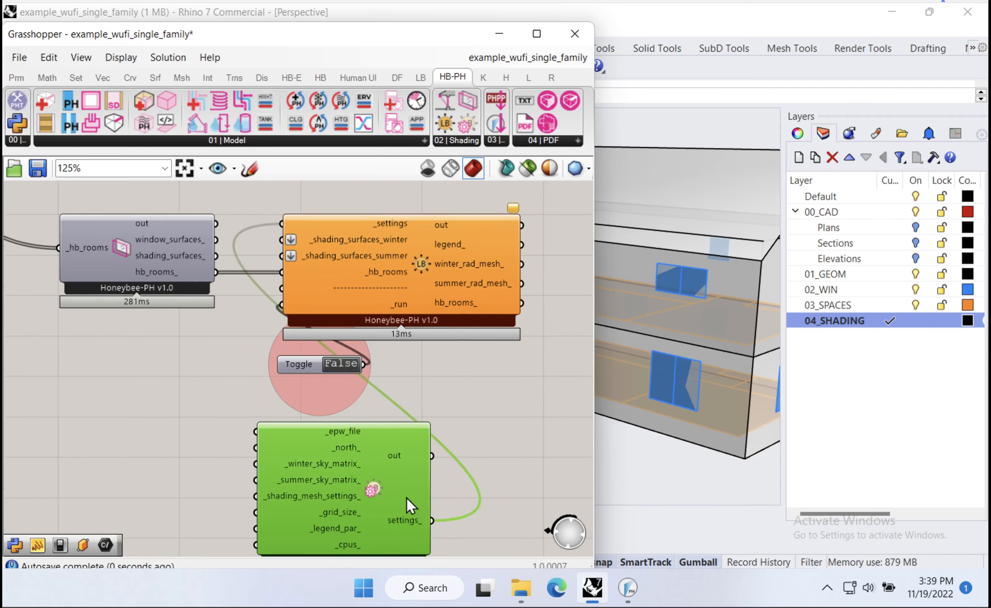
- Widen the Grasshopper window and shift the settings component slightly right to make room for its input components
{"action": "left_click_drag", "start_coordinate": [392, 503], "coordinate": [407, 502]}
{"action": "right_click_drag", "start_coordinate": [394, 499], "coordinate": [395, 414]}
{"action": "left_click_drag", "start_coordinate": [397, 424], "coordinate": [403, 428]}
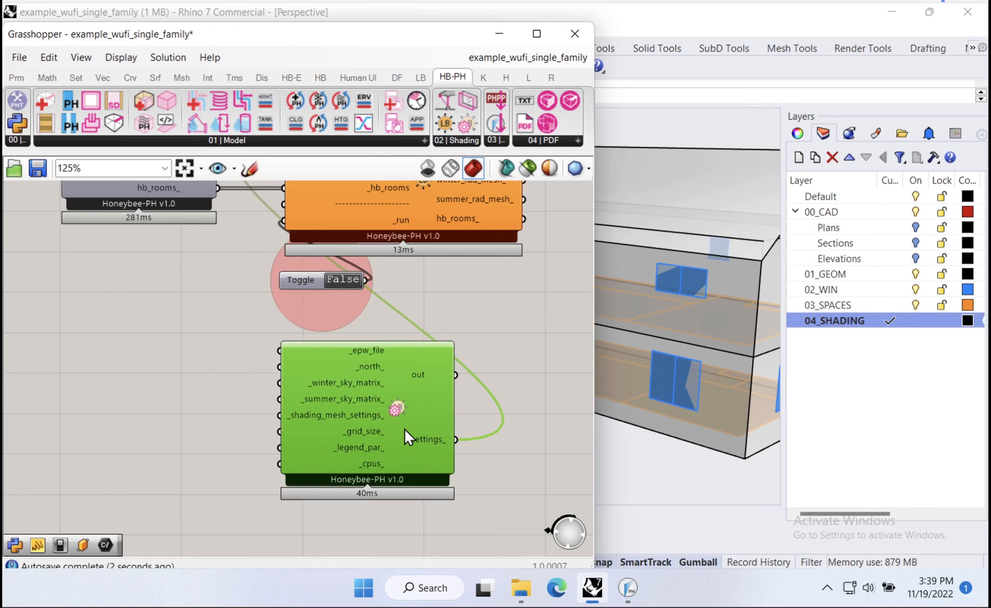
{"action": "mouse_move", "coordinate": [367, 350]}
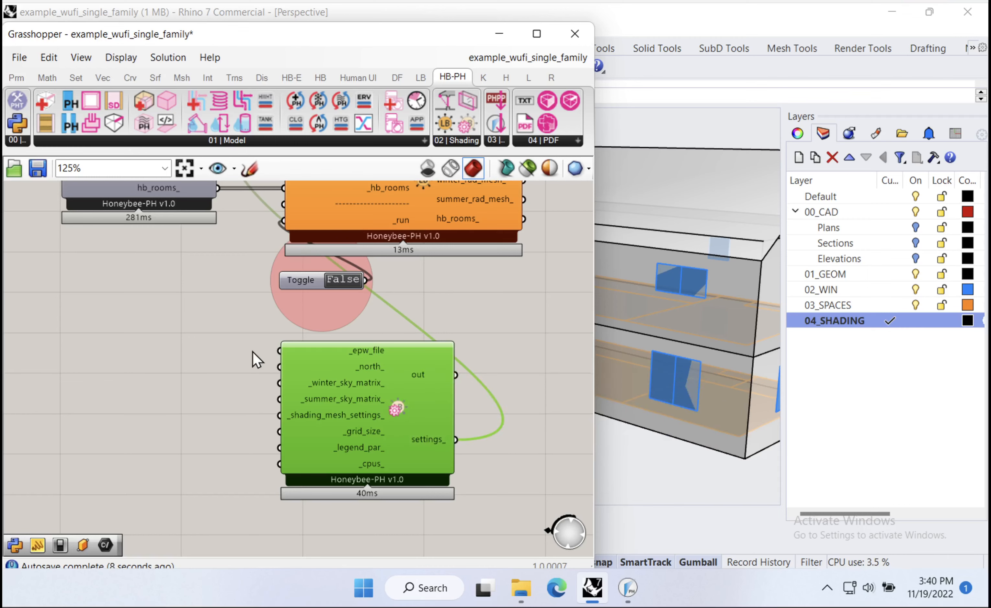
{"action": "right_click_drag", "start_coordinate": [256, 355], "coordinate": [437, 409]}
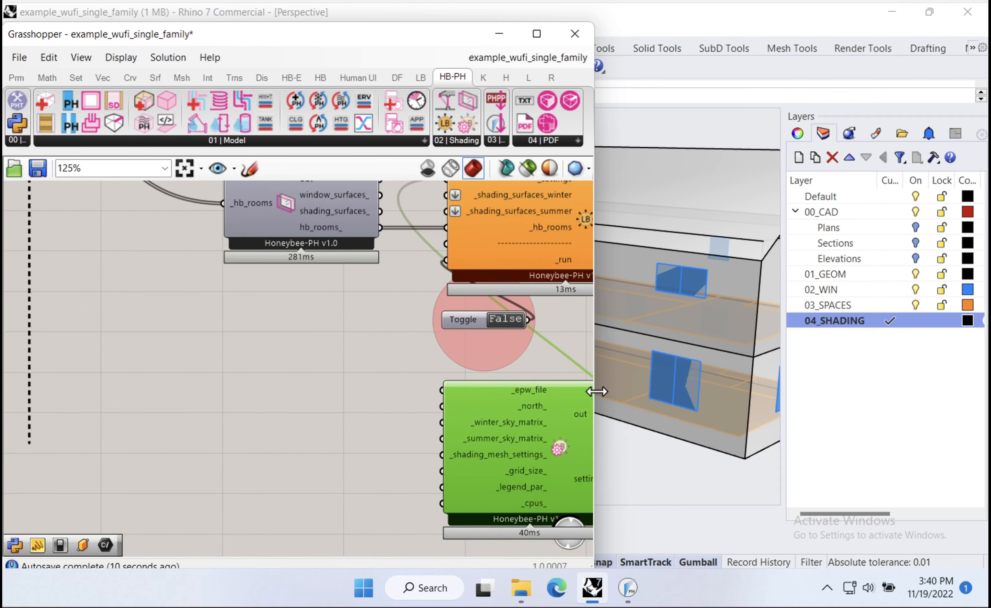
{"action": "left_click_drag", "start_coordinate": [593, 402], "coordinate": [815, 382]}
{"action": "left_click_drag", "start_coordinate": [486, 406], "coordinate": [524, 402]}
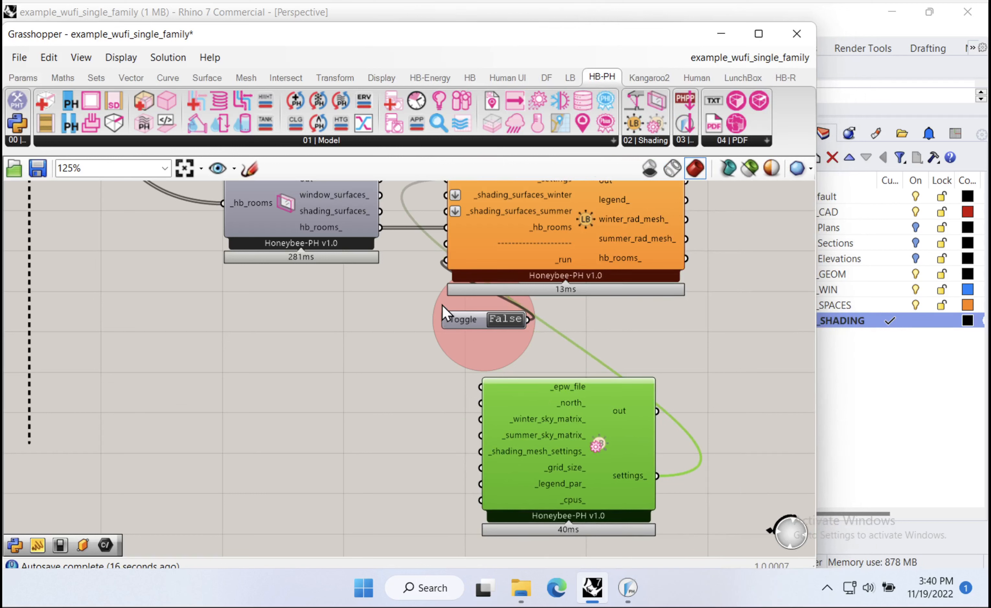
- Add an LB Download Weather component beside the settings component and connect its epw_file output to _epw_file
{"action": "left_click", "coordinate": [570, 78]}
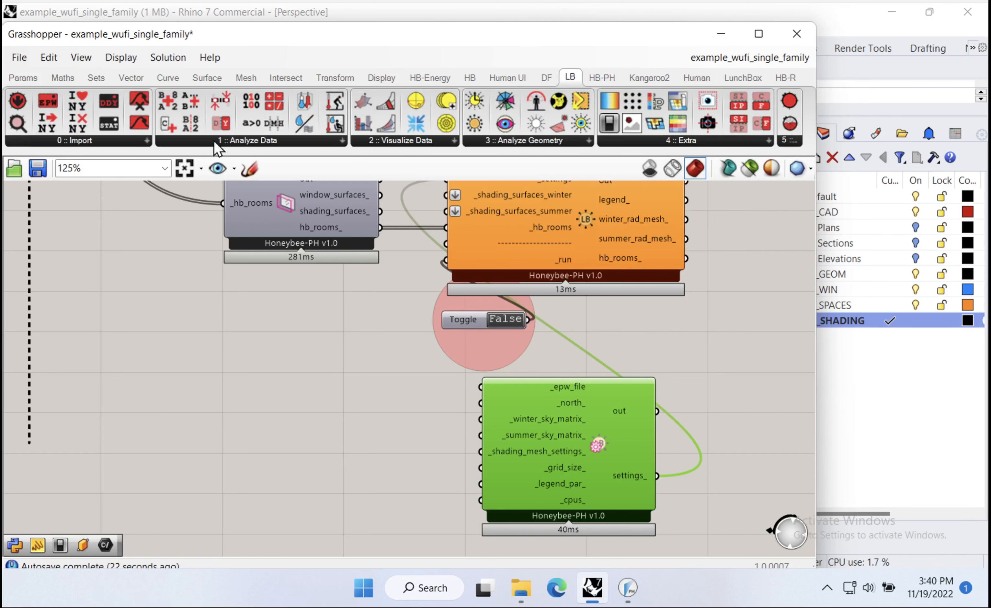
{"action": "left_click", "coordinate": [103, 137]}
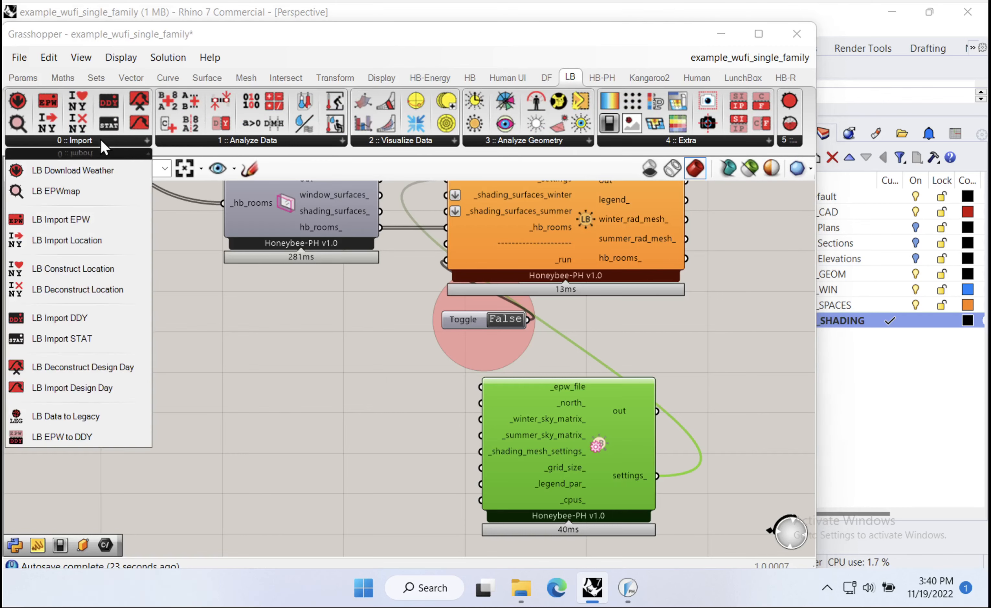
{"action": "left_click", "coordinate": [71, 174]}
{"action": "left_click", "coordinate": [325, 414]}
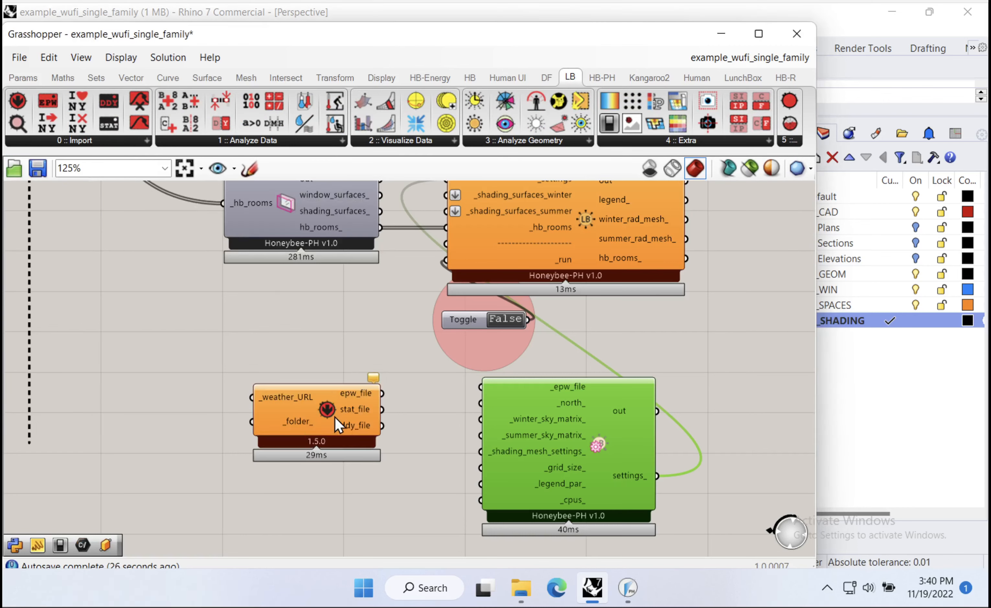
{"action": "left_click_drag", "start_coordinate": [382, 393], "coordinate": [481, 386]}
{"action": "left_click_drag", "start_coordinate": [305, 425], "coordinate": [374, 419]}
- Add an empty panel beside the LB Download Weather component and connect it to the _weather_URL input
{"action": "double_click", "coordinate": [235, 417]}
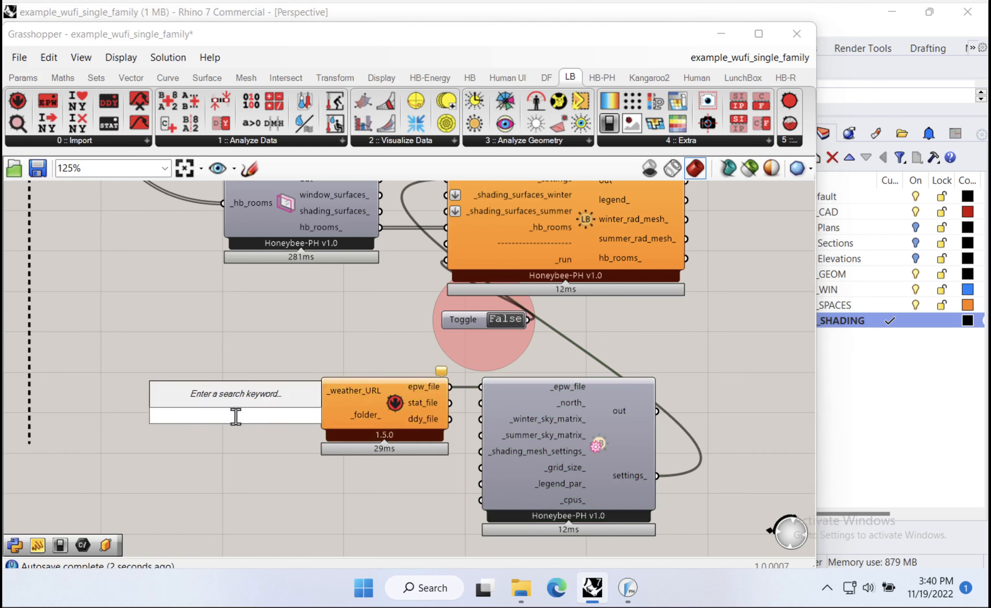
{"action": "type", "text": "panel"}
{"action": "key", "text": "Return"}
{"action": "left_click_drag", "start_coordinate": [318, 394], "coordinate": [274, 398]}
{"action": "left_click", "coordinate": [373, 401]}
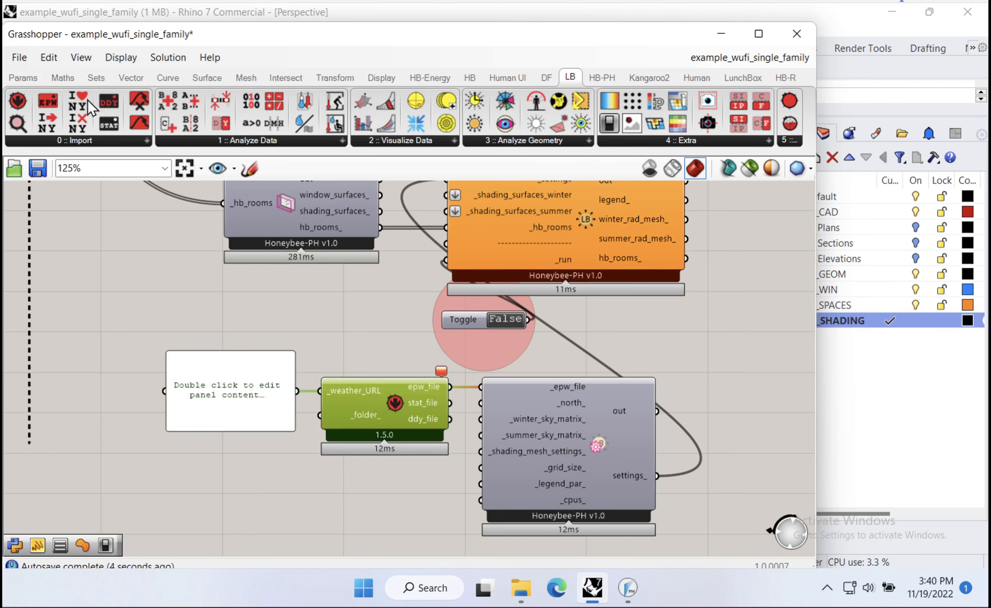
- Add an LB EPWmap component with a Boolean Toggle connected to _epw_map, and set the toggle to True
{"action": "left_click", "coordinate": [46, 138]}
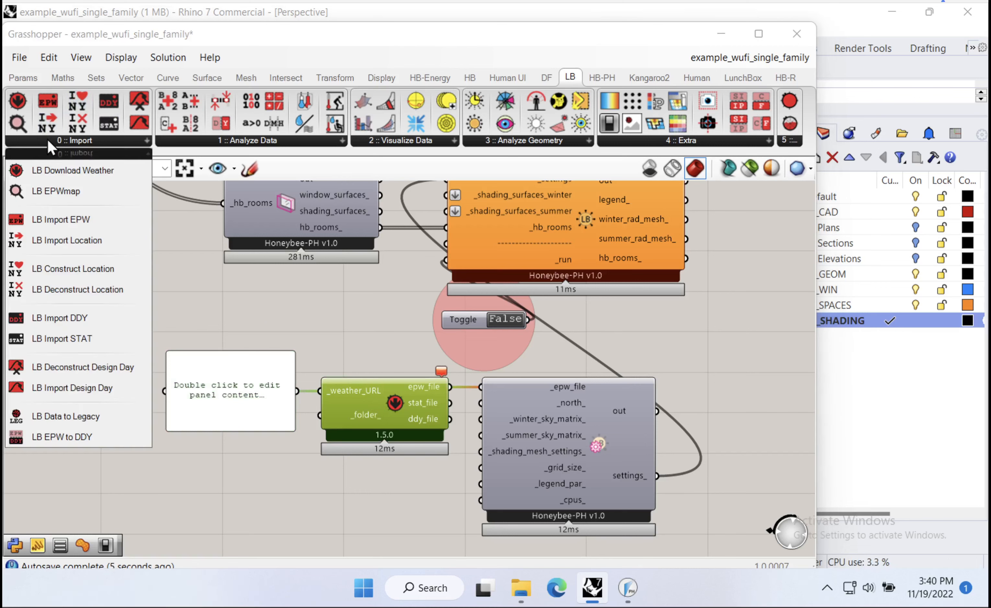
{"action": "left_click_drag", "start_coordinate": [50, 191], "coordinate": [147, 300]}
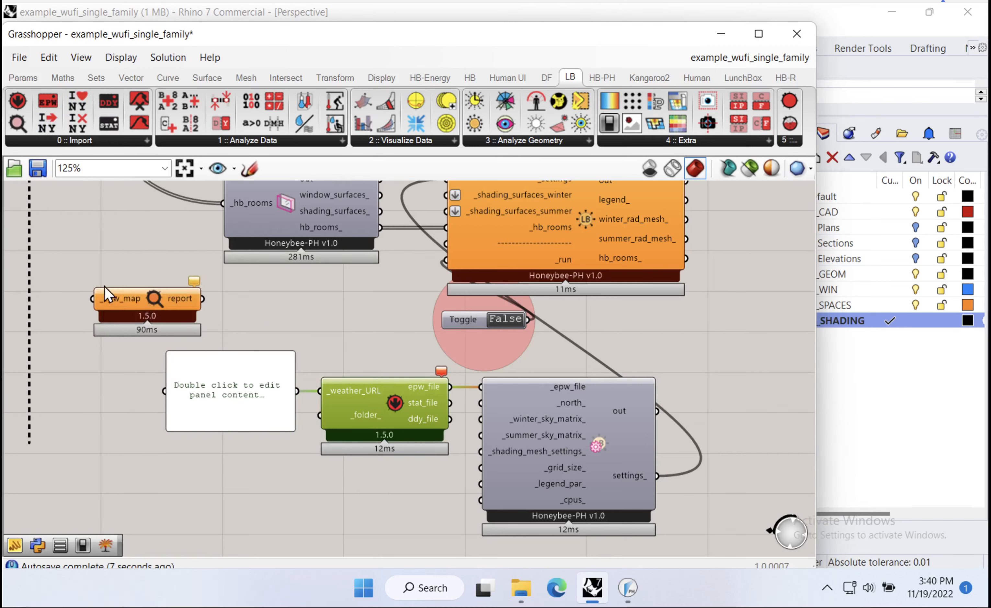
{"action": "double_click", "coordinate": [101, 263]}
{"action": "type", "text": "bnoo"}
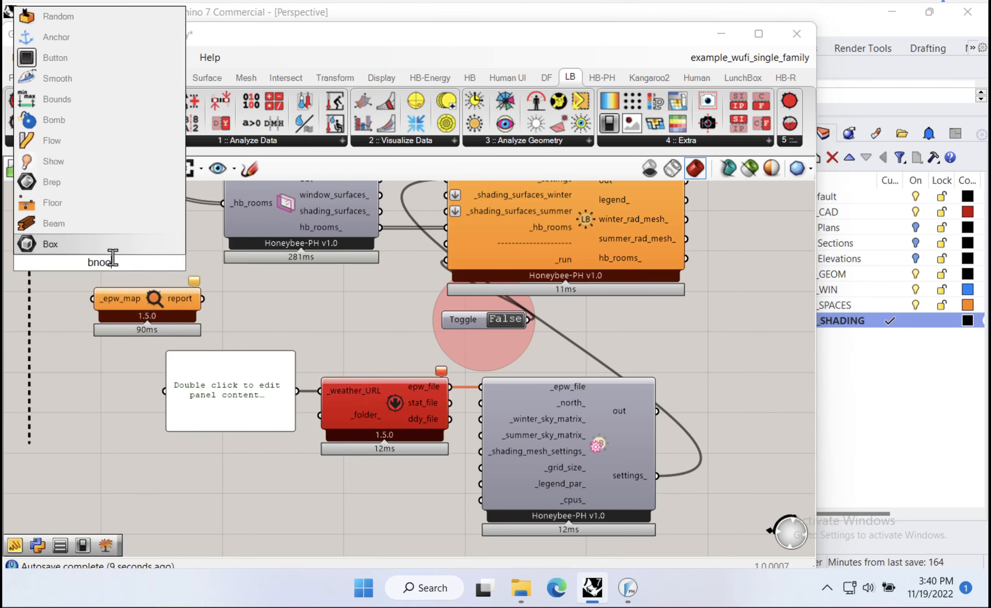
{"action": "key", "text": "BackSpace"}
{"action": "key", "text": "BackSpace"}
{"action": "type", "text": "oo"}
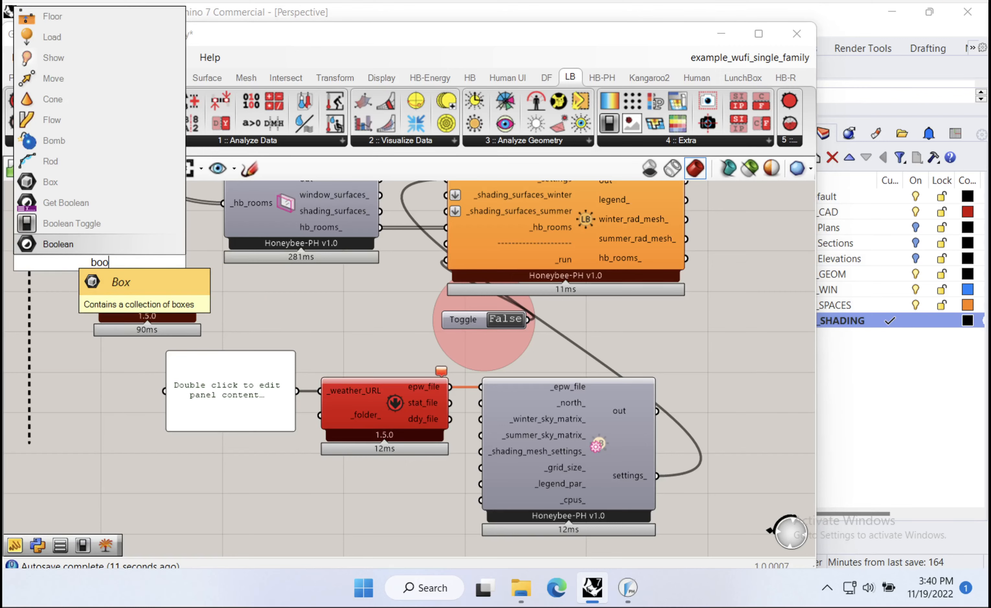
{"action": "left_click", "coordinate": [57, 224]}
{"action": "left_click_drag", "start_coordinate": [144, 263], "coordinate": [92, 299]}
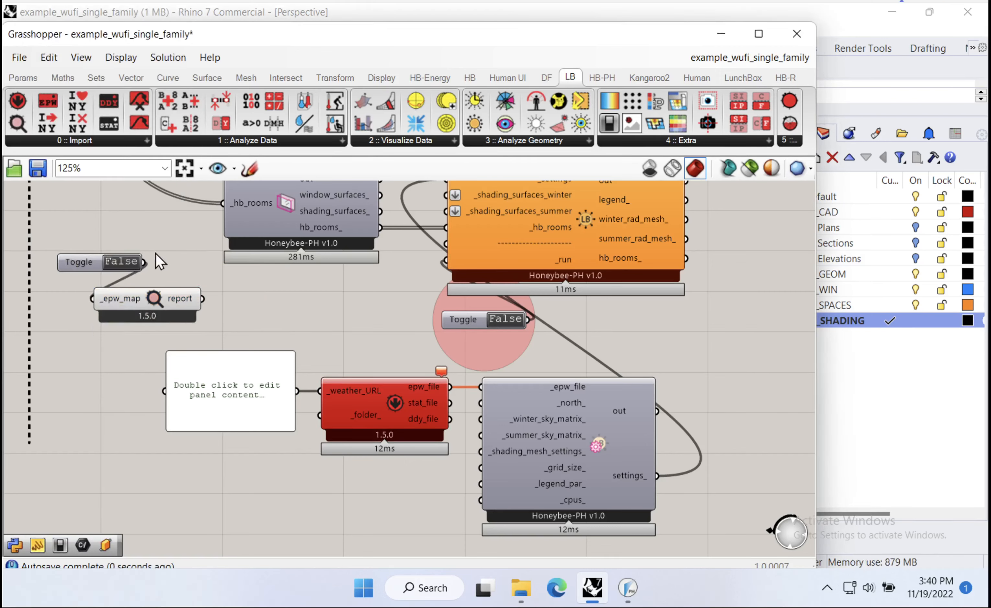
{"action": "double_click", "coordinate": [135, 261]}
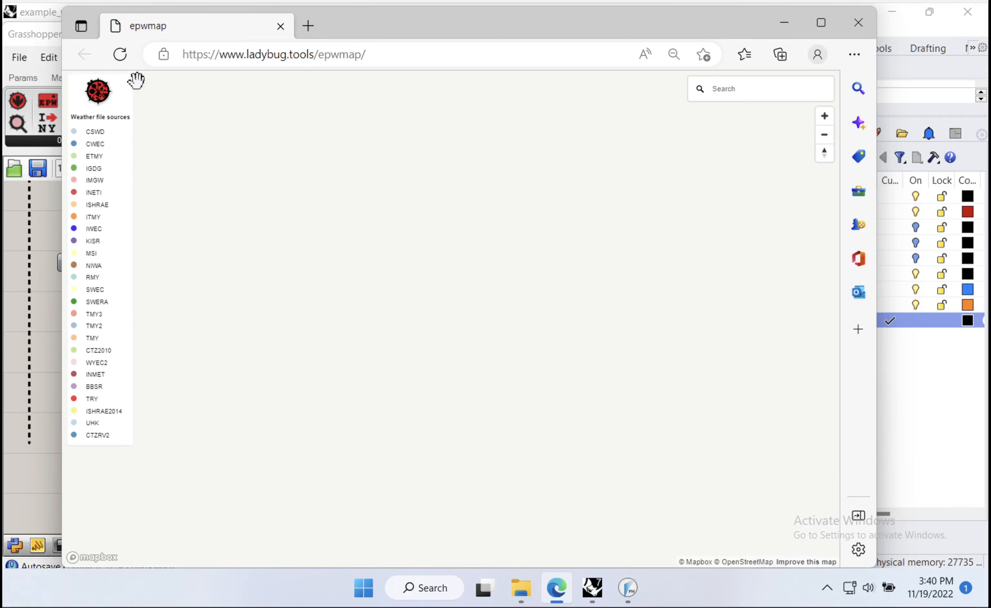
- Copy the link of the New York J F Kennedy TMY3 weather station from the EPW map, and close the browser
{"action": "scroll", "coordinate": [258, 269], "scroll_direction": "up", "scroll_amount": 5}
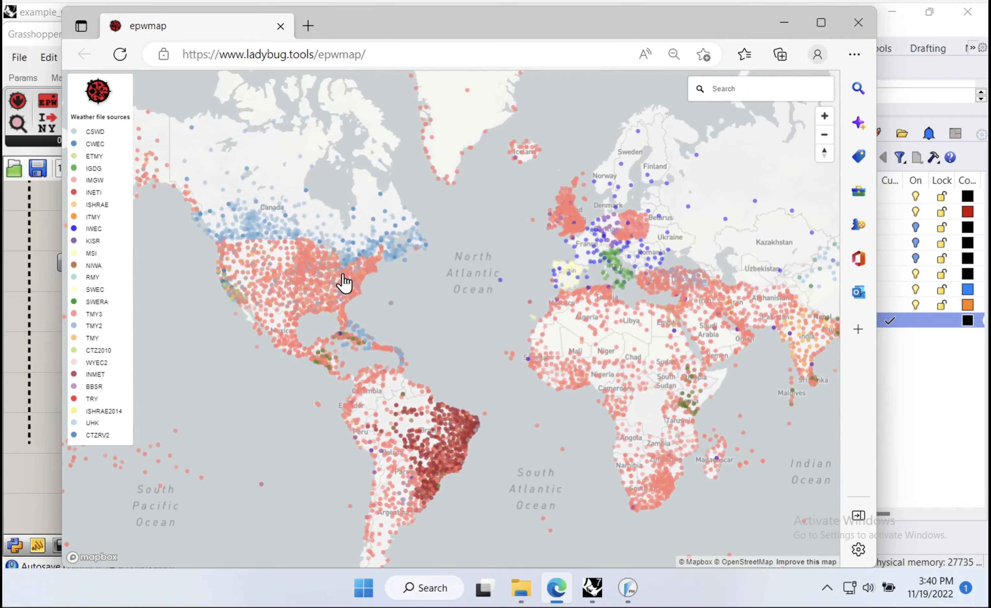
{"action": "scroll", "coordinate": [357, 255], "scroll_direction": "up", "scroll_amount": 5}
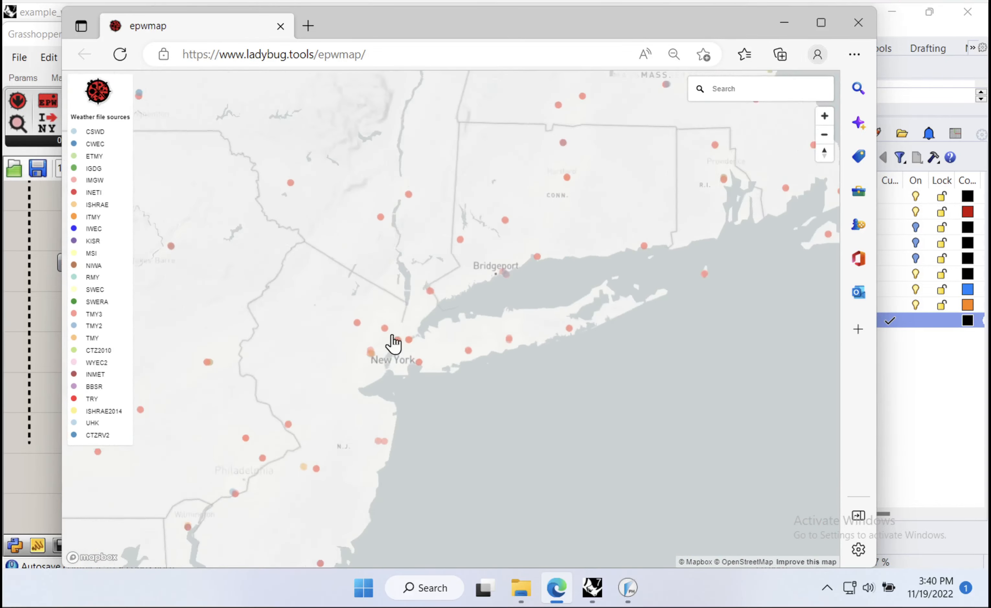
{"action": "scroll", "coordinate": [455, 412], "scroll_direction": "up", "scroll_amount": 2}
{"action": "left_click", "coordinate": [454, 413]}
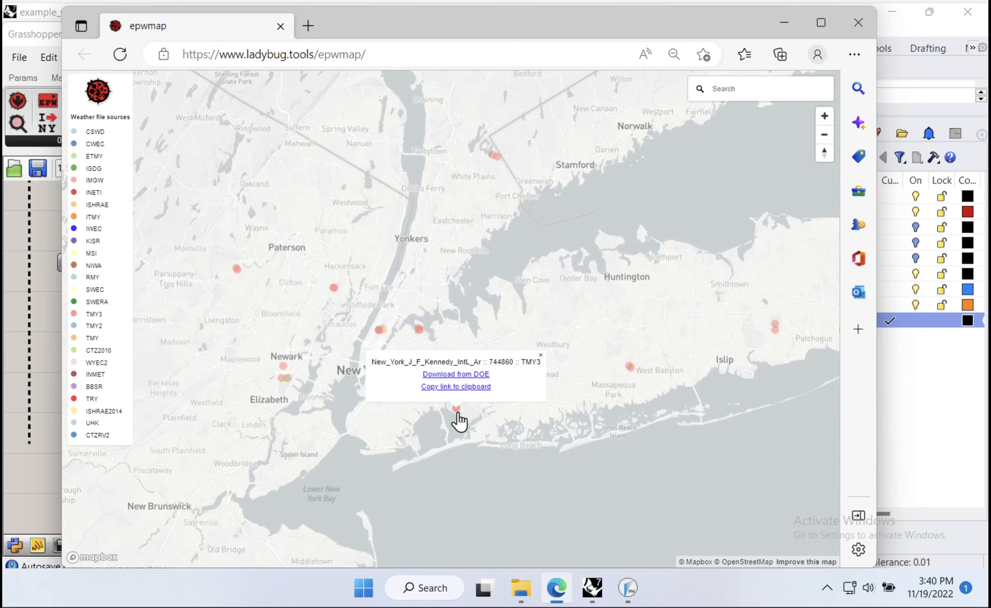
{"action": "scroll", "coordinate": [457, 405], "scroll_direction": "up", "scroll_amount": 3}
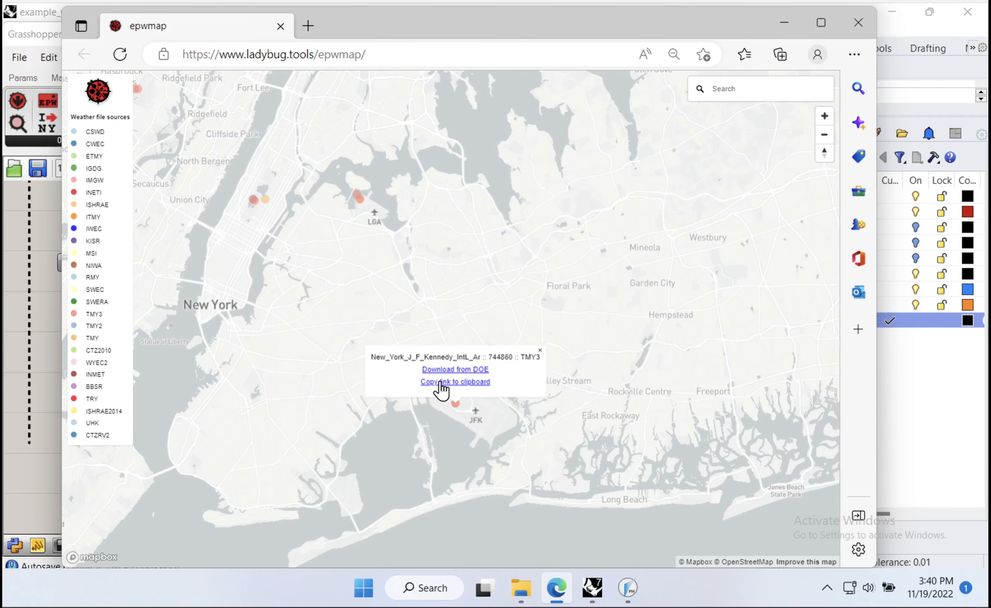
{"action": "left_click", "coordinate": [441, 382]}
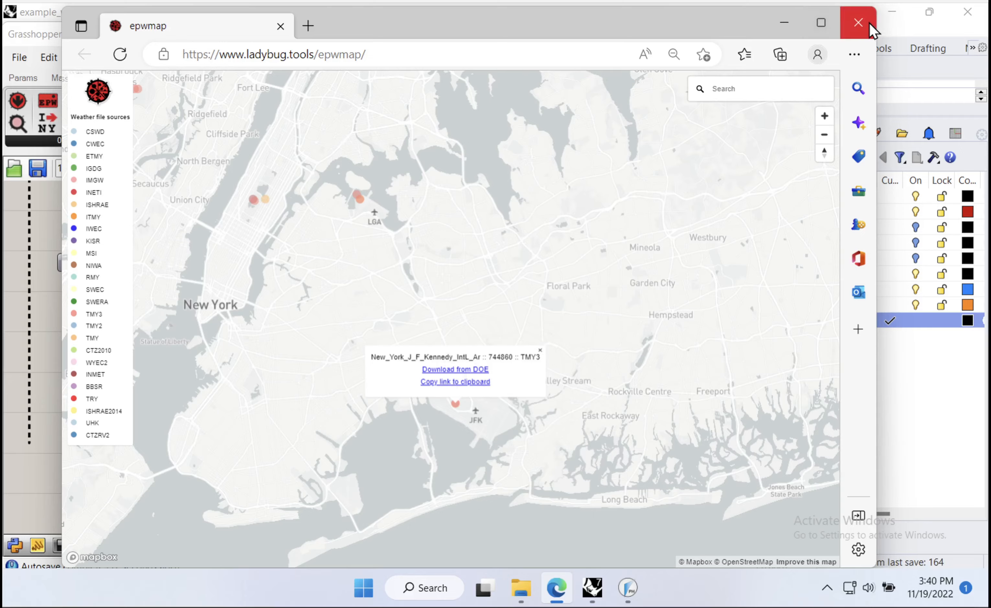
{"action": "left_click", "coordinate": [858, 22]}
- Paste the copied New York J.F. Kennedy weather file URL into the panel feeding _weather_URL
{"action": "left_click", "coordinate": [253, 394]}
{"action": "double_click", "coordinate": [248, 387]}
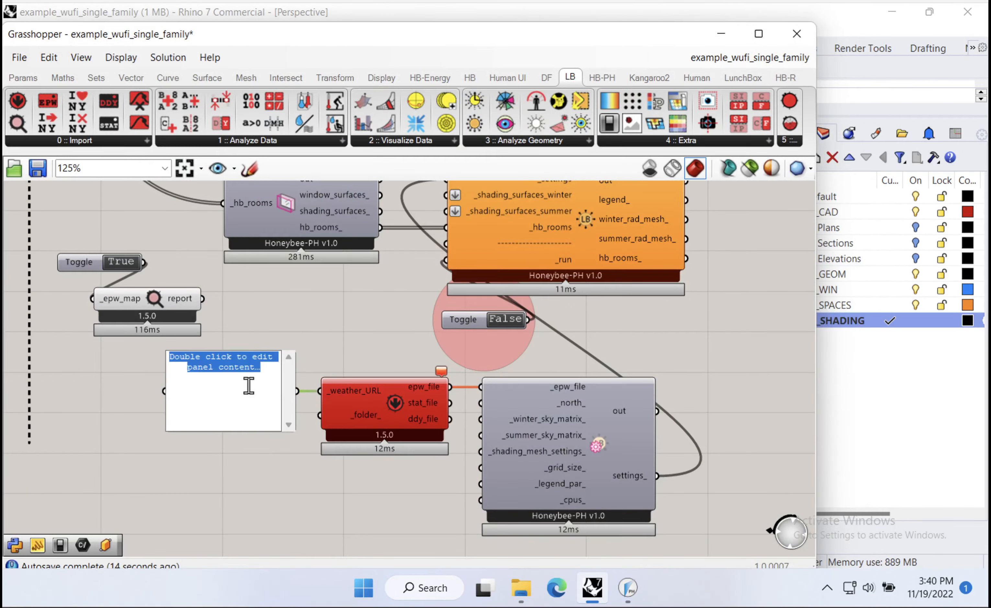
{"action": "type", "text": "https://energyplus-weather.s3.amazonaws.com/north_and_central_america_wmo_region_4/USA/NY/USA_NY_New.York-J.F.Kennedy.Intl.AP.744860_TMY3/USA_NY_New.York-J.F.Kennedy.Intl.AP.744860_TMY3.zip"}
{"action": "left_click", "coordinate": [328, 341]}
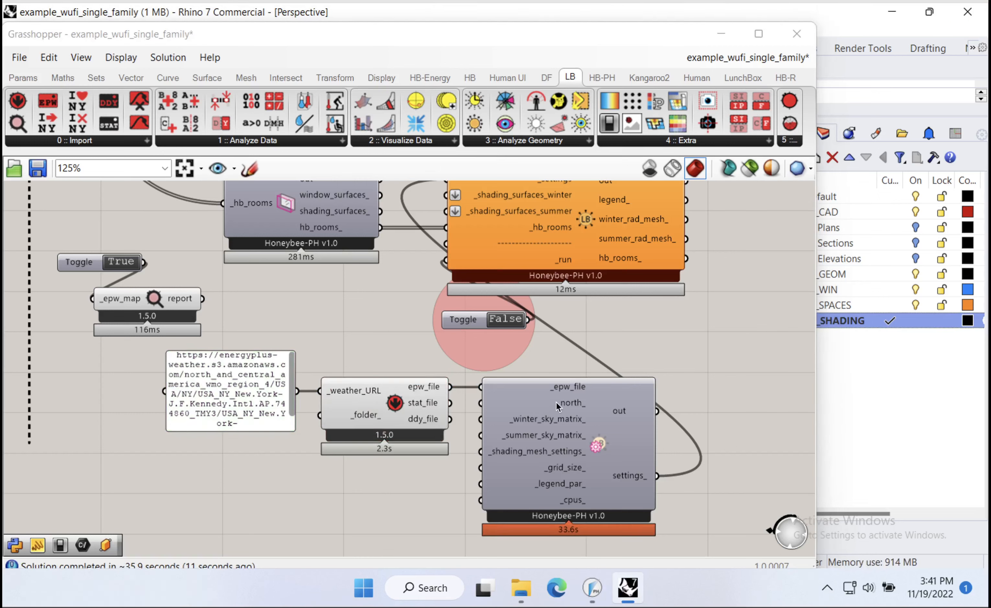
- Turn off preview for the URL panel and LB Download Weather component, and delete the LB EPWmap component with its toggle
{"action": "left_click_drag", "start_coordinate": [367, 482], "coordinate": [244, 393]}
{"action": "right_click", "coordinate": [349, 318]}
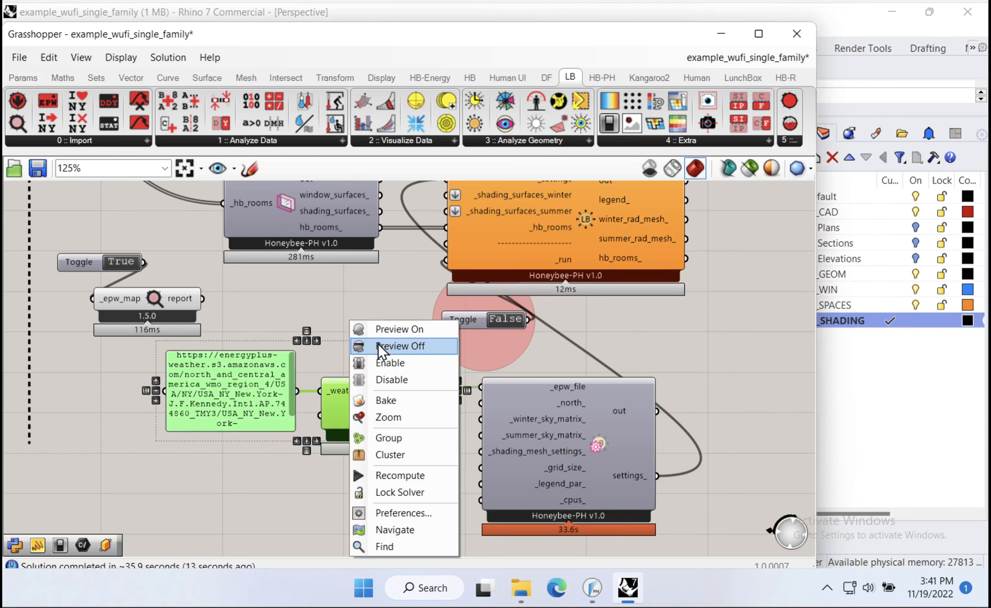
{"action": "left_click", "coordinate": [381, 348]}
{"action": "left_click_drag", "start_coordinate": [242, 321], "coordinate": [101, 264]}
{"action": "key", "text": "Delete"}
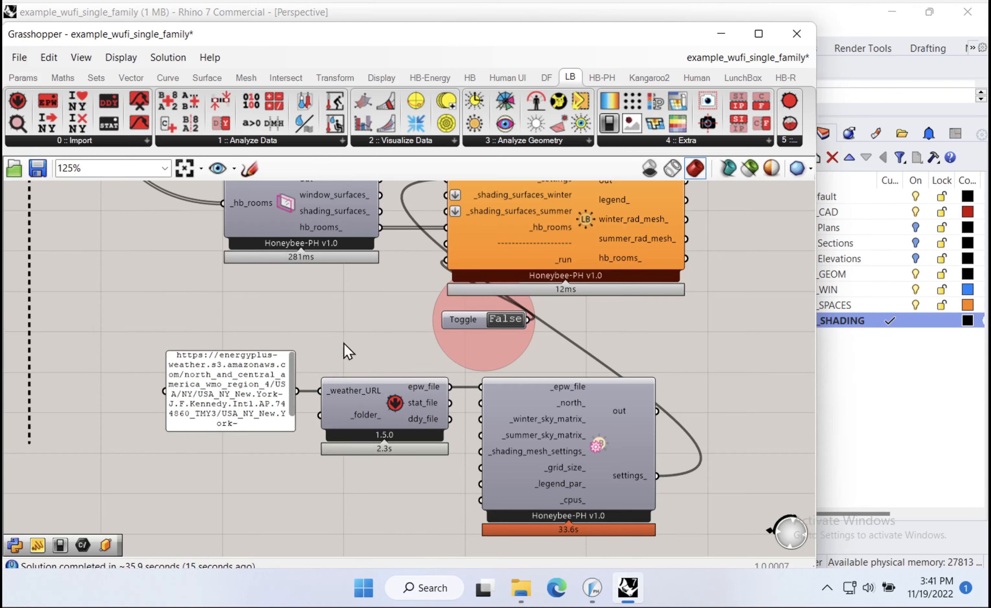
- Move the URL panel and LB Download Weather component together slightly lower beside the settings component
{"action": "scroll", "coordinate": [598, 382], "scroll_direction": "down", "scroll_amount": 3}
{"action": "scroll", "coordinate": [525, 318], "scroll_direction": "up", "scroll_amount": 2}
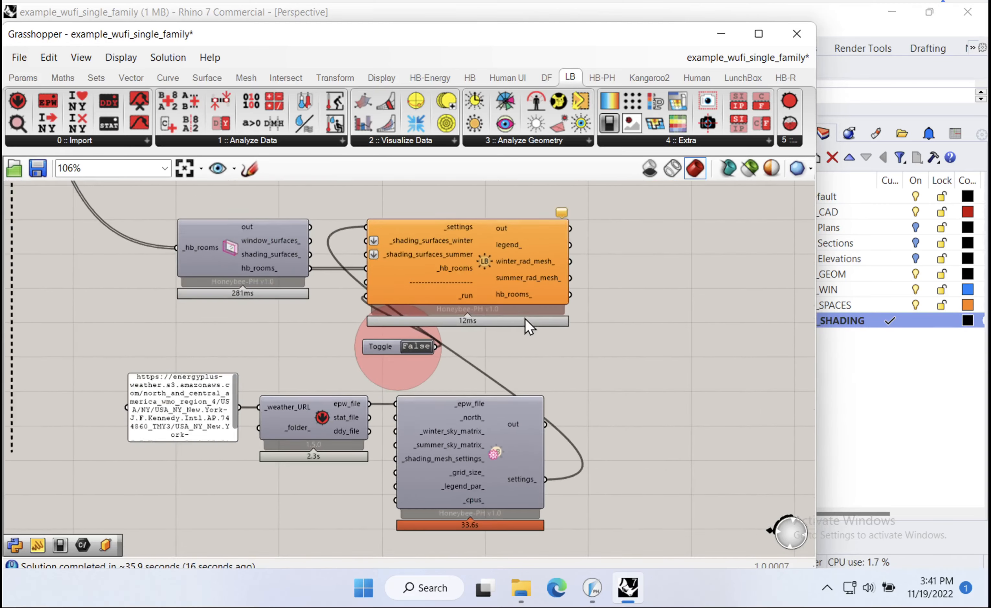
{"action": "left_click_drag", "start_coordinate": [269, 361], "coordinate": [209, 408]}
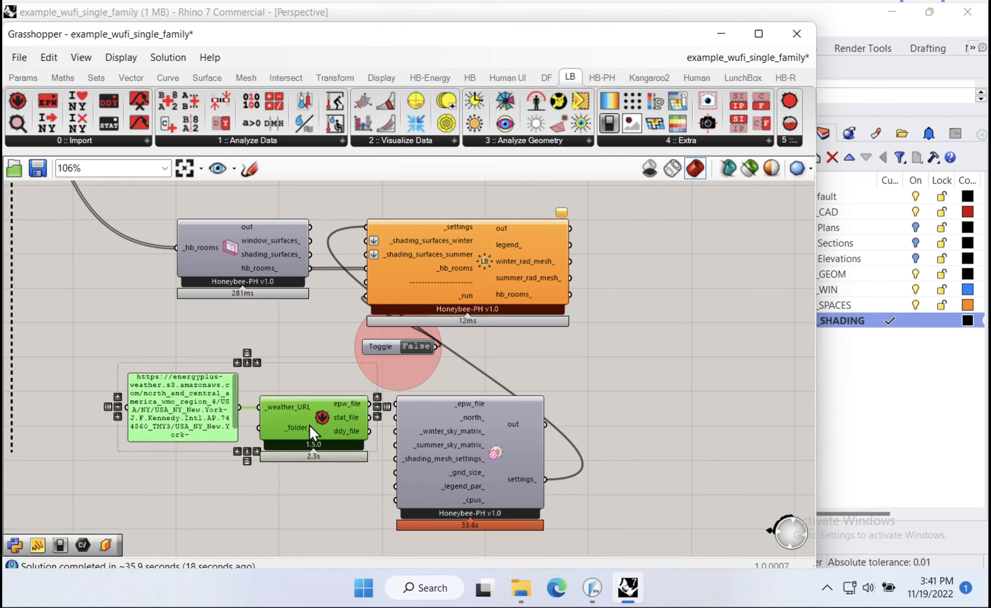
{"action": "left_click_drag", "start_coordinate": [321, 427], "coordinate": [315, 449]}
- Shift the run toggle and its group slightly up and right, closer beneath the LB radiation component
{"action": "scroll", "coordinate": [485, 432], "scroll_direction": "up", "scroll_amount": 2}
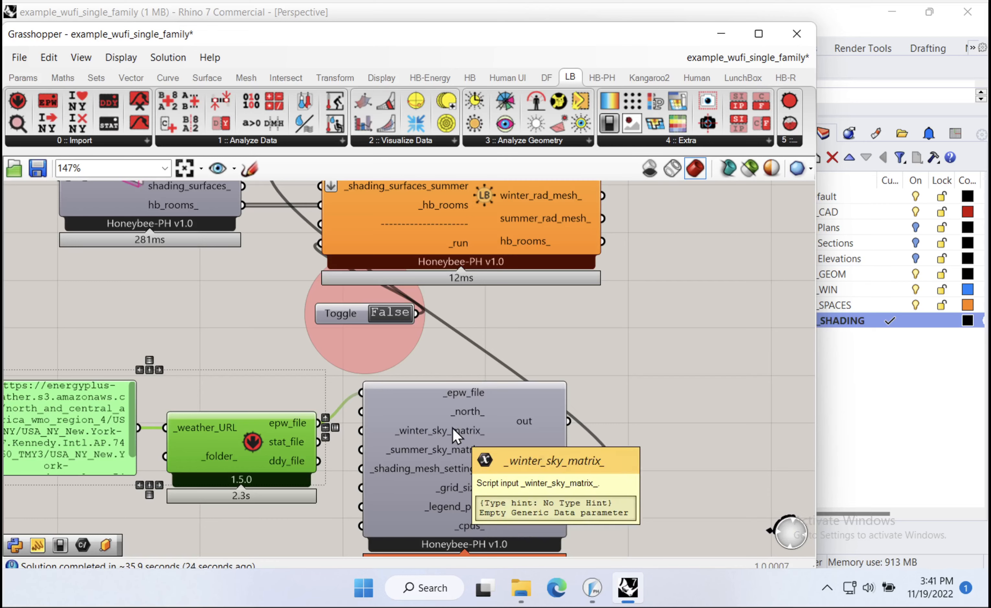
{"action": "left_click", "coordinate": [604, 341]}
{"action": "right_click_drag", "start_coordinate": [604, 341], "coordinate": [601, 447]}
{"action": "left_click", "coordinate": [519, 291]}
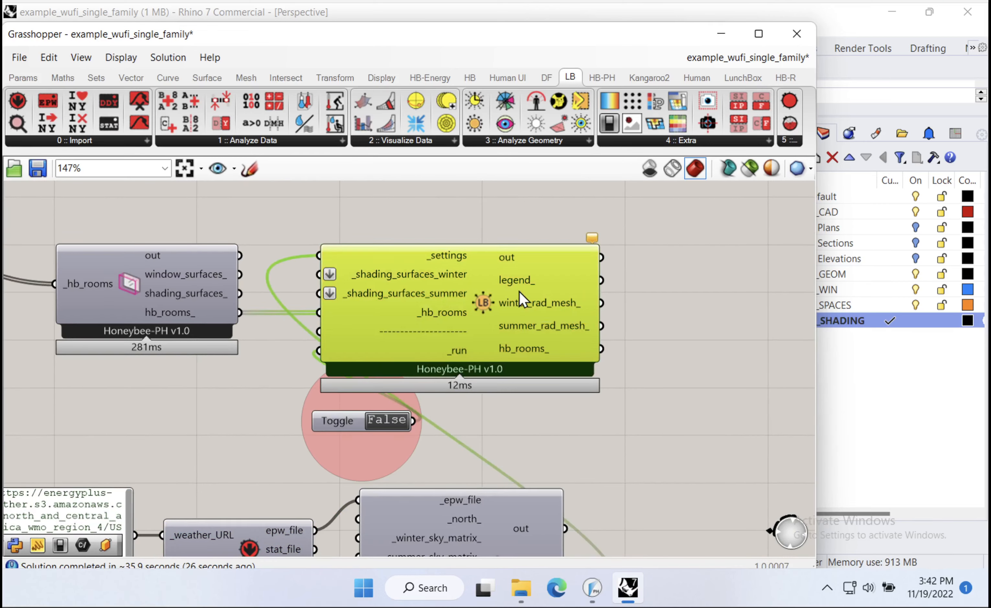
{"action": "left_click_drag", "start_coordinate": [325, 452], "coordinate": [335, 442]}
{"action": "scroll", "coordinate": [336, 440], "scroll_direction": "down", "scroll_amount": 1}
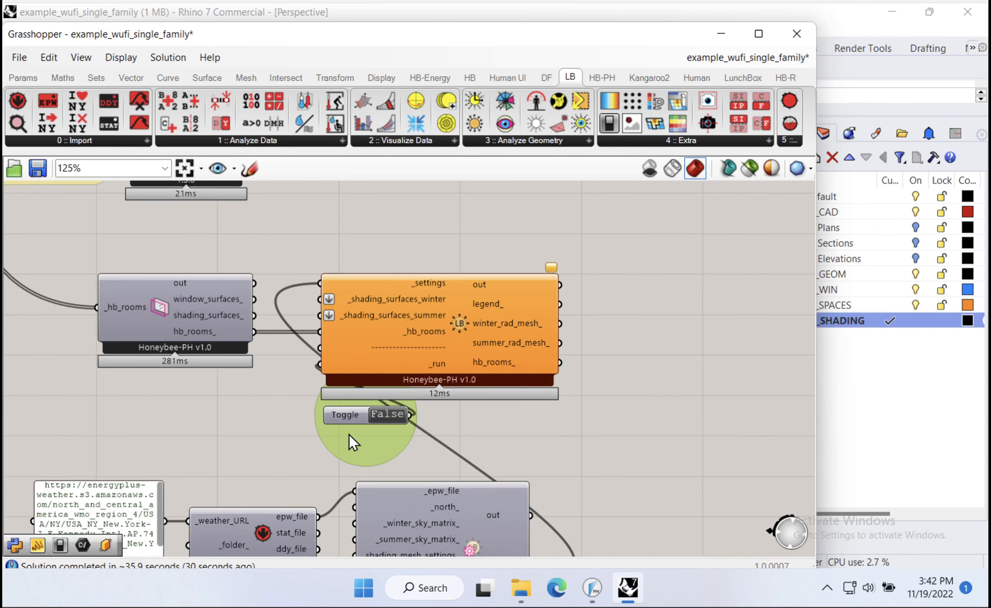
- Add a Mesh parameter beside the LB radiation component and feed it from the winter_rad_mesh_ output
{"action": "right_click_drag", "start_coordinate": [447, 455], "coordinate": [412, 361]}
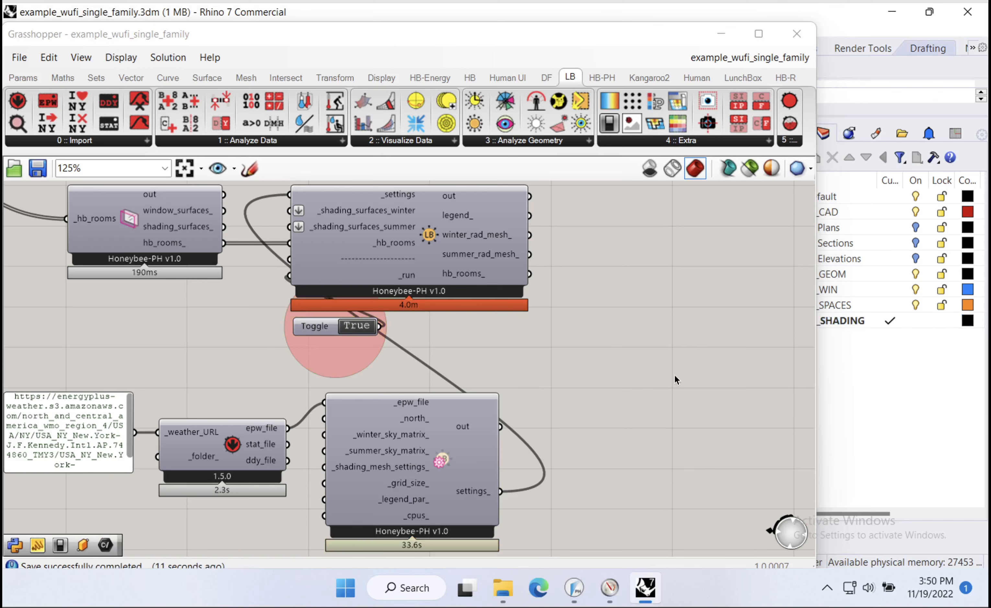
{"action": "right_click_drag", "start_coordinate": [602, 283], "coordinate": [457, 376]}
{"action": "double_click", "coordinate": [470, 353]}
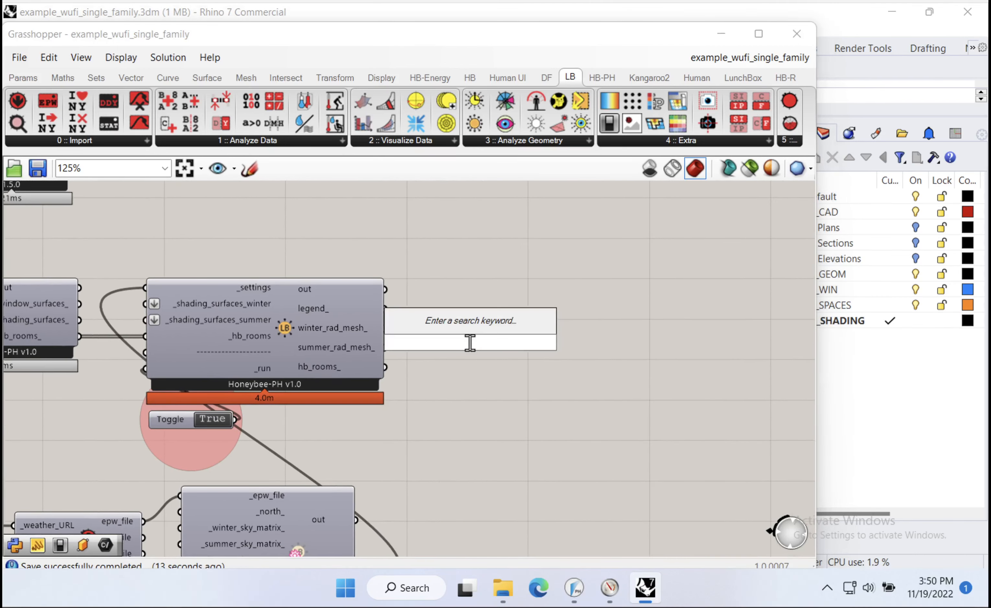
{"action": "type", "text": "mesh"}
{"action": "key", "text": "Return"}
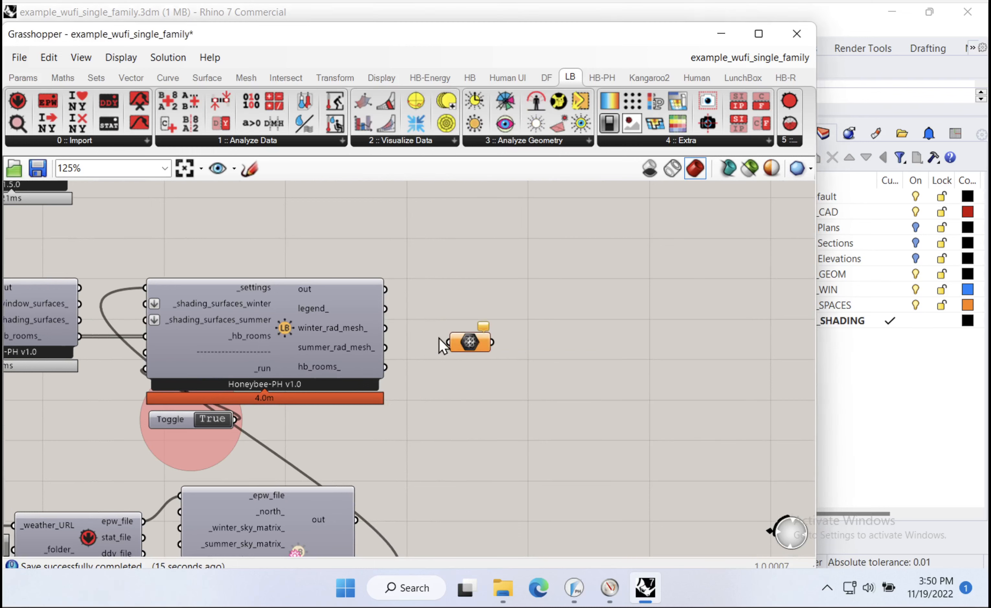
{"action": "left_click_drag", "start_coordinate": [399, 332], "coordinate": [448, 342]}
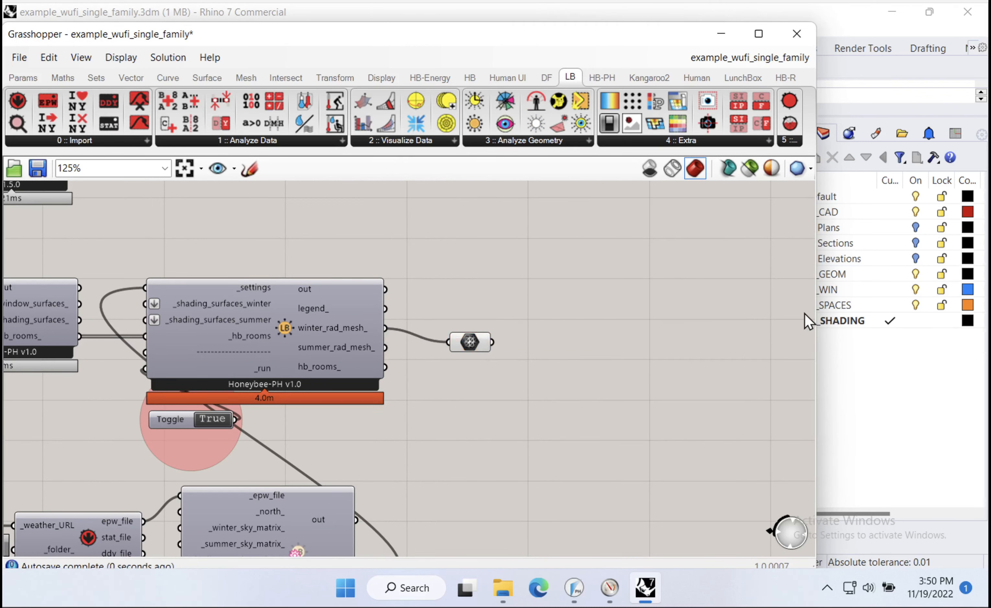
- Narrow the Grasshopper window to uncover the Rhino viewports, and recompute the solution
{"action": "right_click_drag", "start_coordinate": [415, 325], "coordinate": [486, 388]}
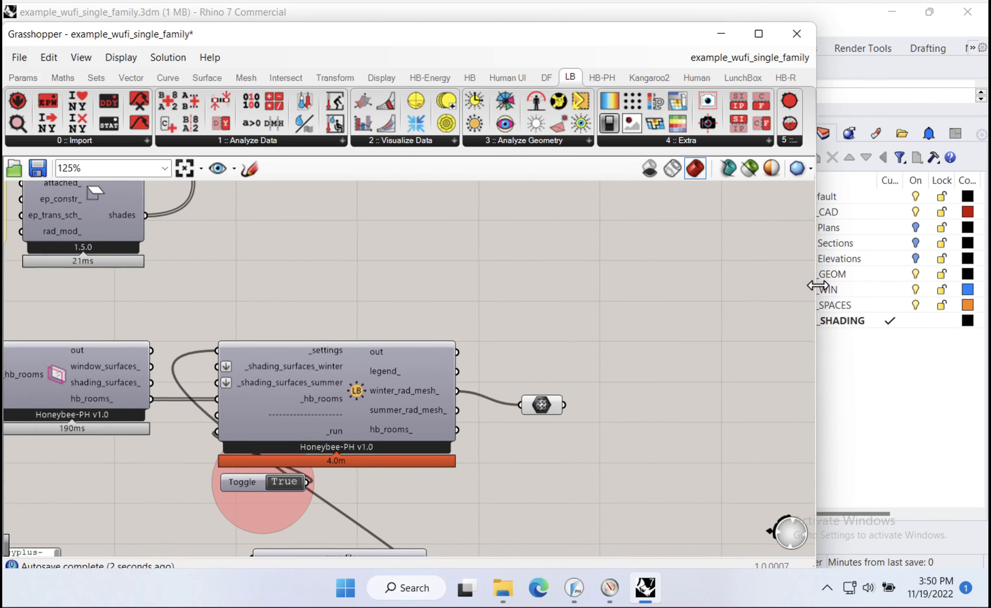
{"action": "left_click_drag", "start_coordinate": [815, 285], "coordinate": [541, 304]}
{"action": "left_click", "coordinate": [600, 185]}
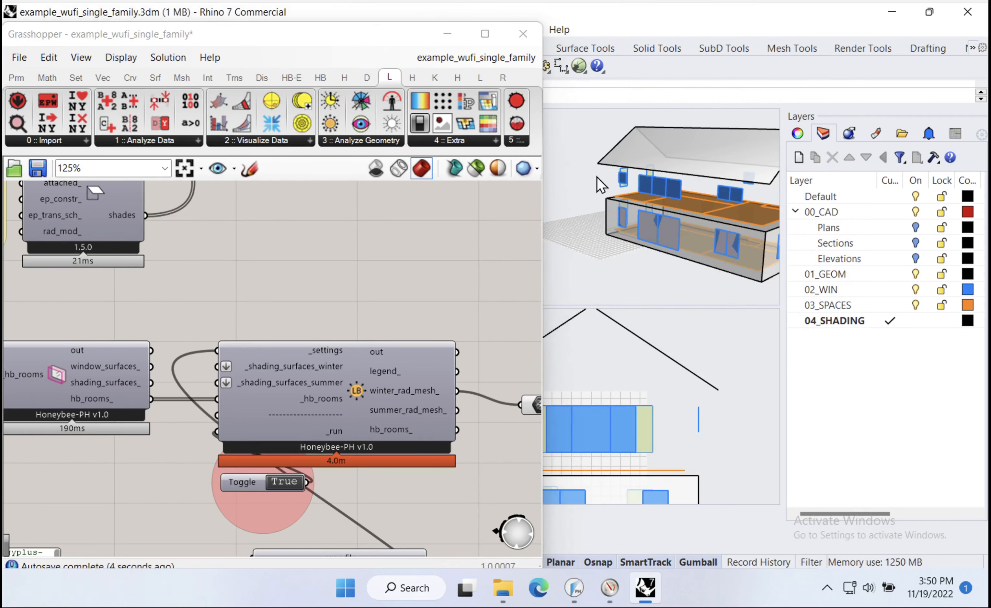
{"action": "right_click_drag", "start_coordinate": [524, 422], "coordinate": [368, 402]}
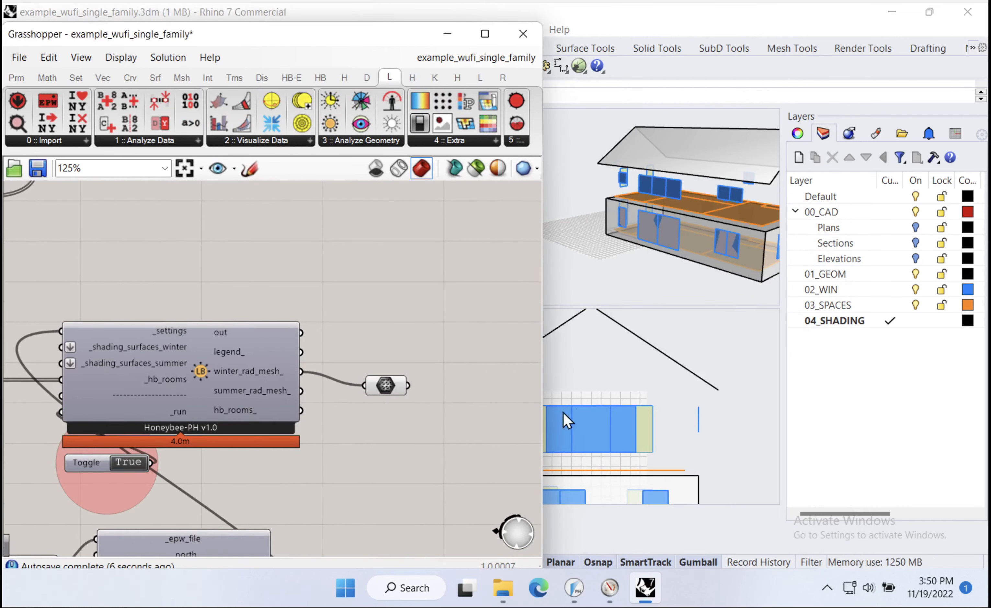
{"action": "right_click", "coordinate": [379, 347]}
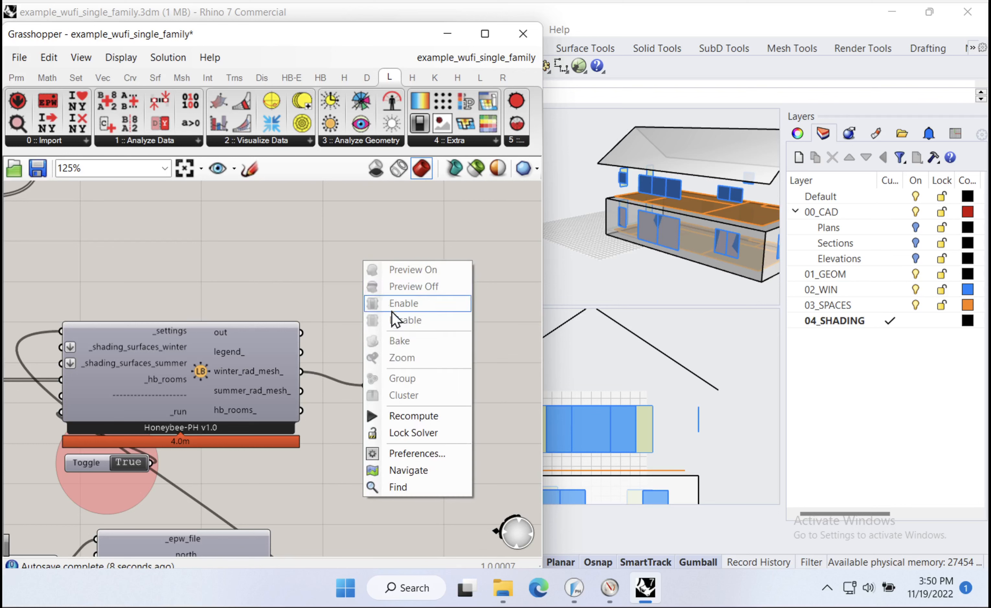
{"action": "left_click", "coordinate": [425, 433]}
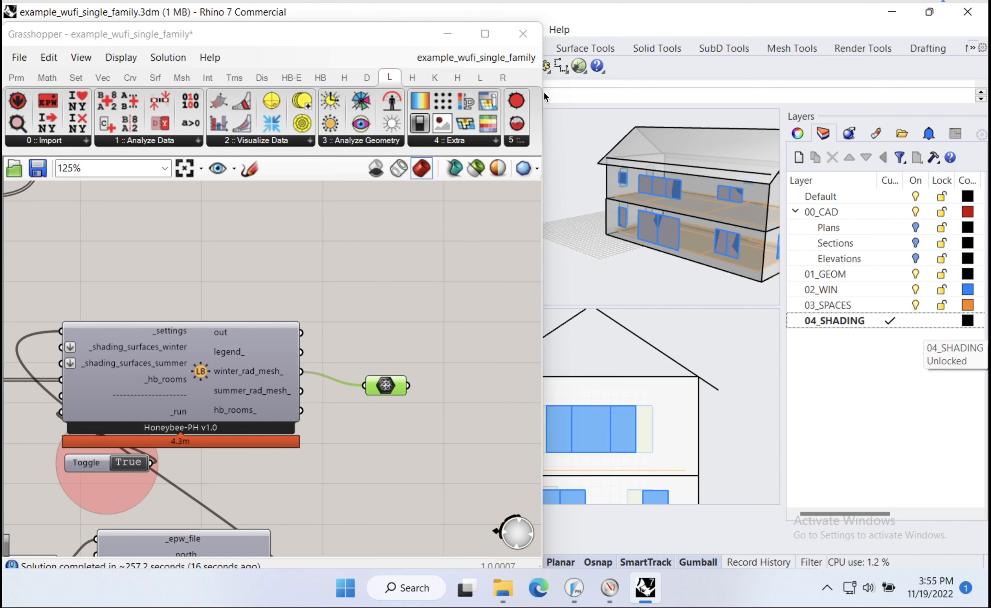
- Narrow the Grasshopper window further and turn off the 01_GEOM, 02_WIN and 03_SPACES layers in Rhino
{"action": "left_click", "coordinate": [539, 79]}
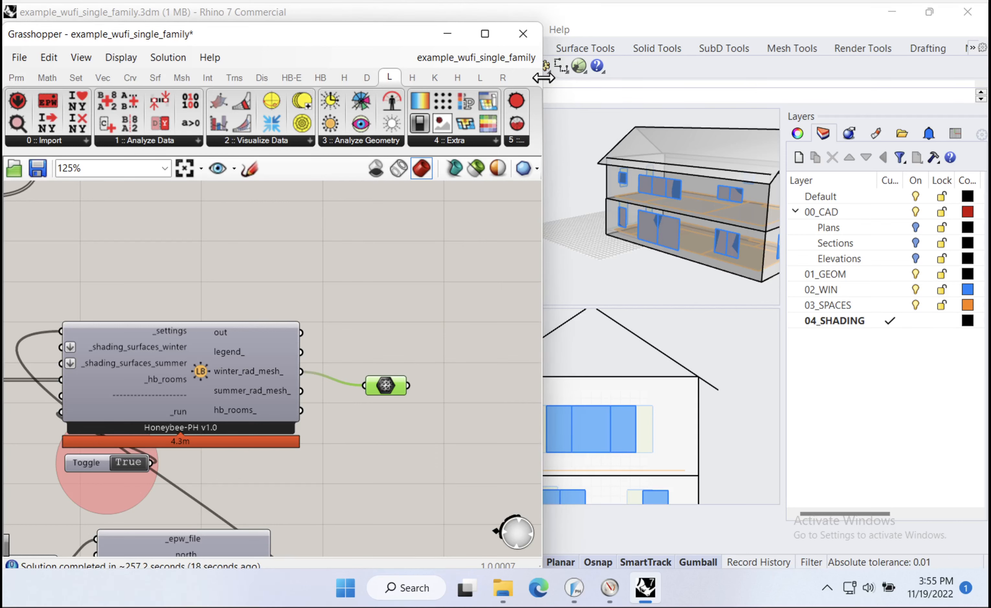
{"action": "left_click_drag", "start_coordinate": [543, 78], "coordinate": [448, 78]}
{"action": "left_click", "coordinate": [862, 293]}
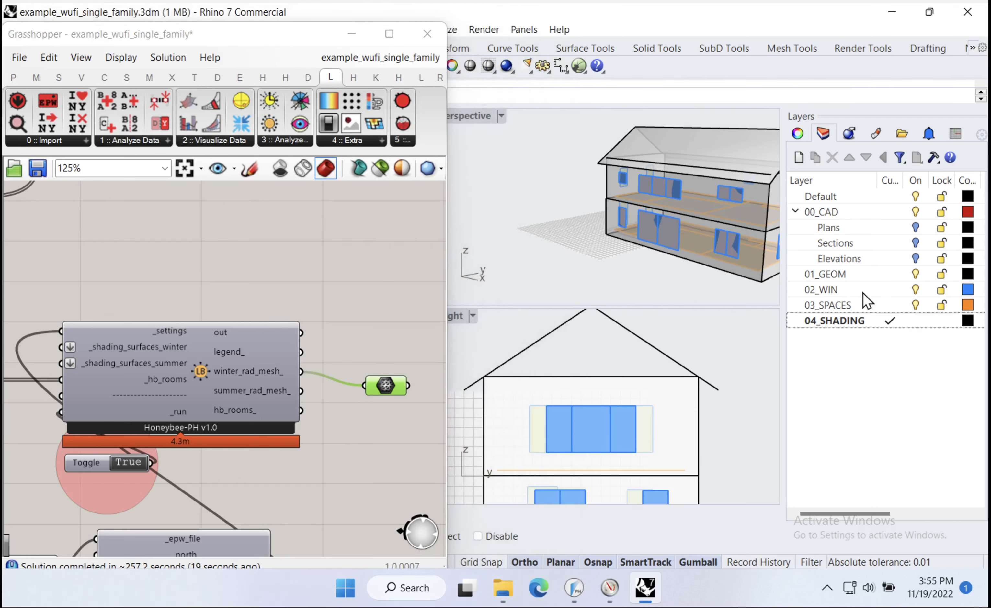
{"action": "left_click", "coordinate": [915, 289]}
{"action": "left_click", "coordinate": [915, 305]}
{"action": "left_click", "coordinate": [915, 274]}
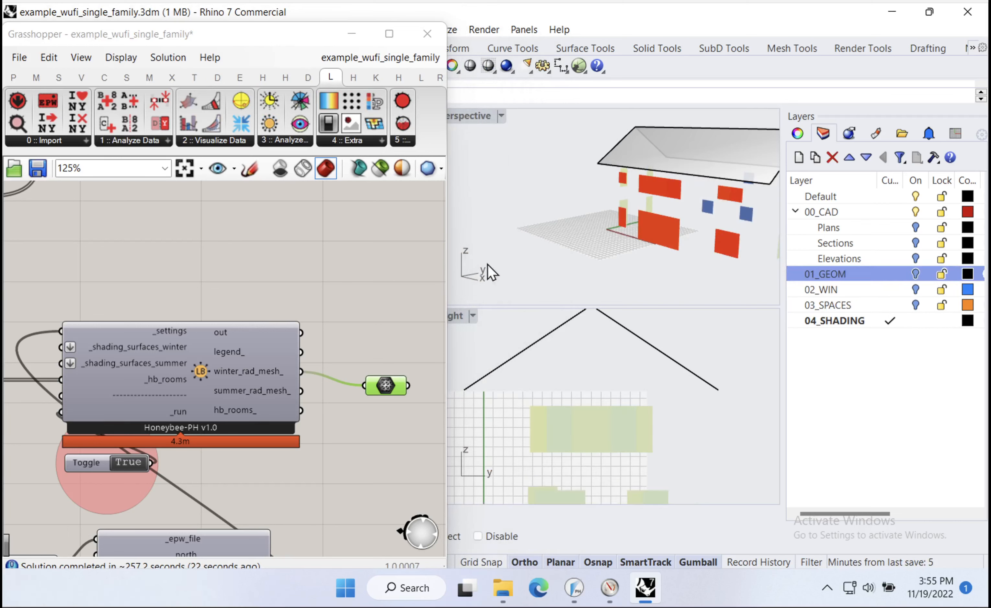
- Set the Perspective viewport to Wireframe display and maximize it
{"action": "right_click_drag", "start_coordinate": [652, 210], "coordinate": [690, 196]}
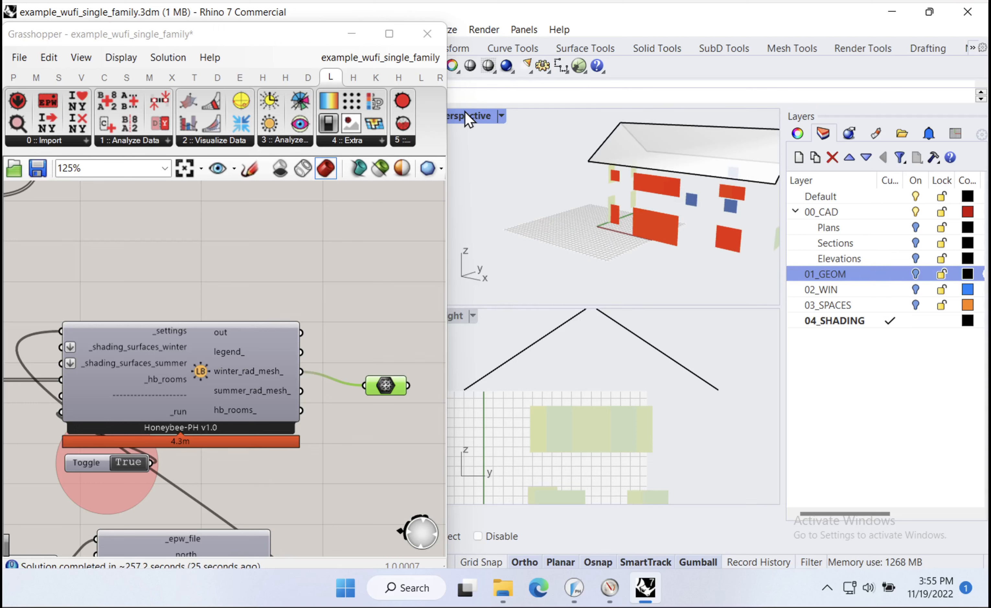
{"action": "left_click", "coordinate": [500, 117]}
{"action": "left_click", "coordinate": [541, 53]}
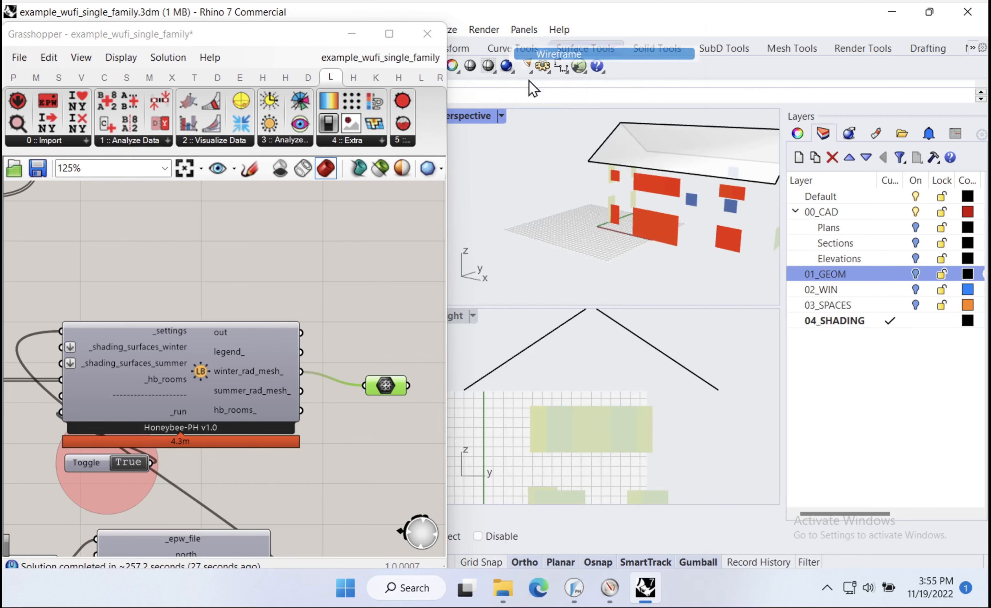
{"action": "double_click", "coordinate": [484, 115]}
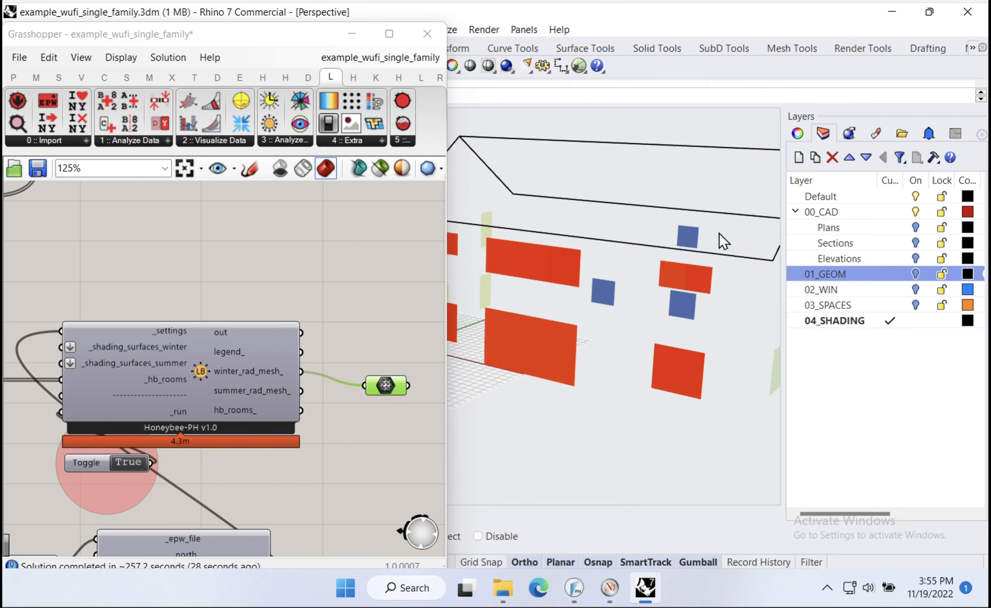
- Turn the 01_GEOM and 02_WIN layers back on while keeping 03_SPACES off, showing the whole house with its window meshes
{"action": "left_click", "coordinate": [915, 289]}
{"action": "left_click", "coordinate": [916, 306]}
{"action": "scroll", "coordinate": [605, 343], "scroll_direction": "down", "scroll_amount": 2}
{"action": "right_click_drag", "start_coordinate": [605, 342], "coordinate": [625, 334]}
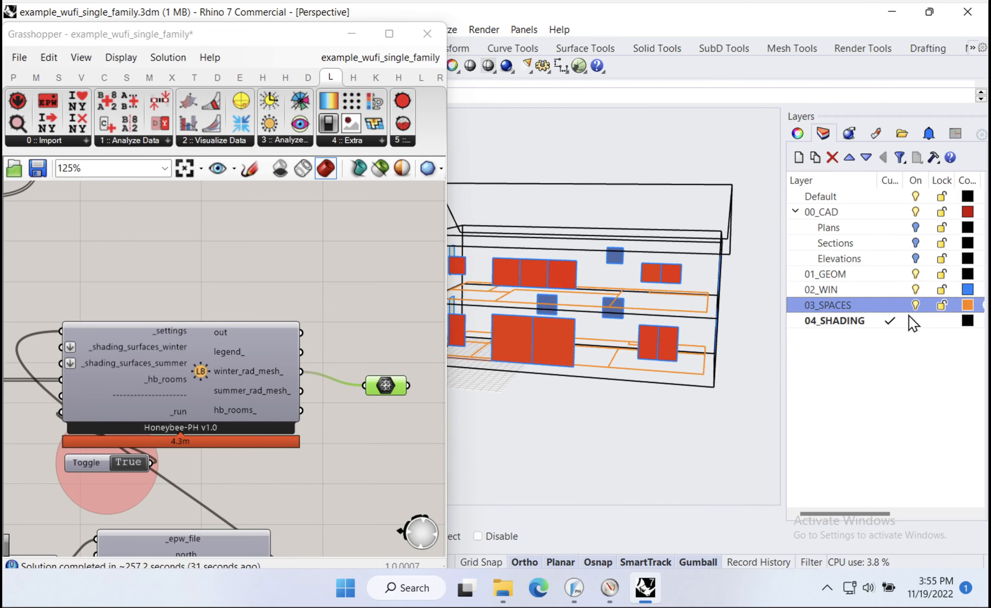
{"action": "right_click_drag", "start_coordinate": [533, 401], "coordinate": [581, 364]}
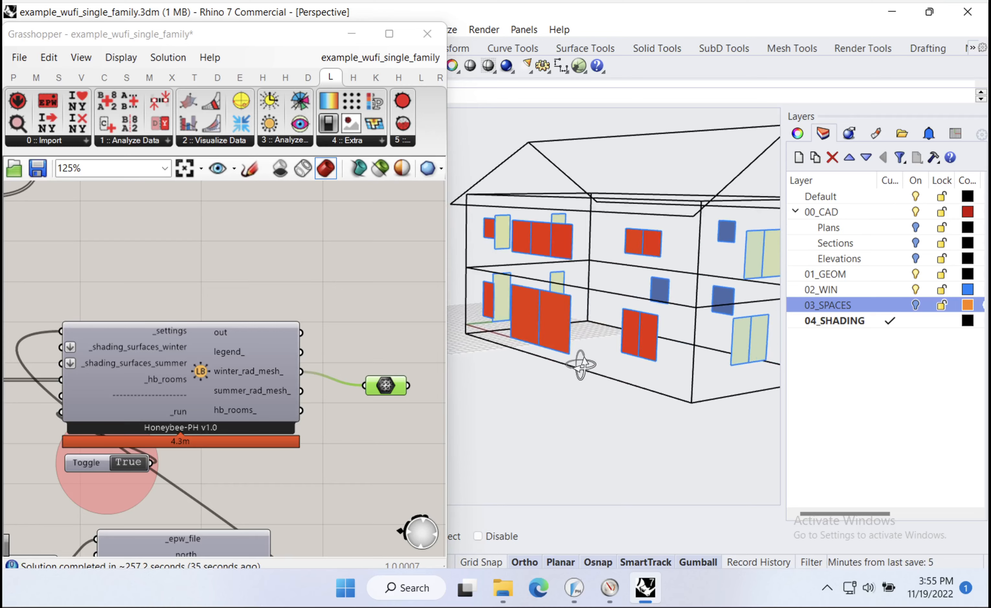
{"action": "scroll", "coordinate": [581, 365], "scroll_direction": "down", "scroll_amount": 3}
{"action": "right_click_drag", "start_coordinate": [683, 343], "coordinate": [661, 365]}
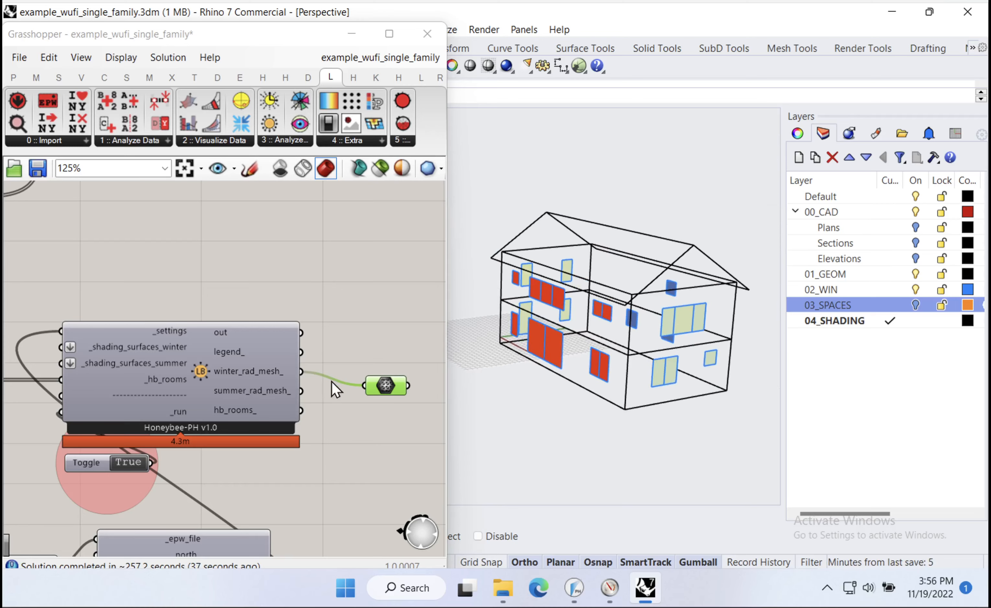
- Move the Mesh parameter slightly so it lines up with the winter_rad_mesh_ output, and deselect it
{"action": "left_click_drag", "start_coordinate": [393, 384], "coordinate": [370, 370]}
{"action": "left_click", "coordinate": [367, 341]}
{"action": "right_click_drag", "start_coordinate": [622, 414], "coordinate": [658, 445]}
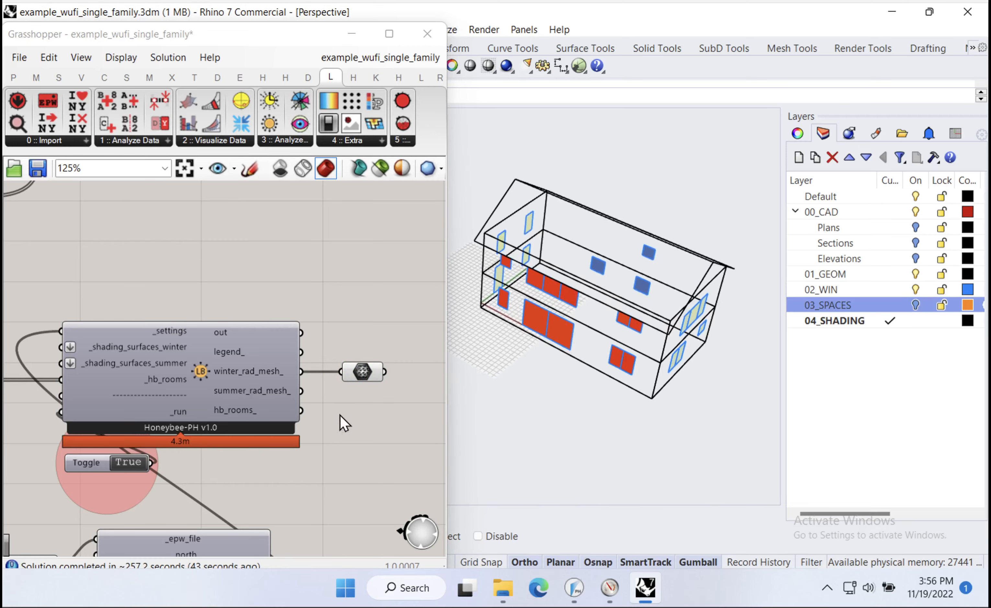
- Add a Geometry parameter above the Mesh parameter and feed it from the legend_ output to display the radiation legend
{"action": "double_click", "coordinate": [271, 232]}
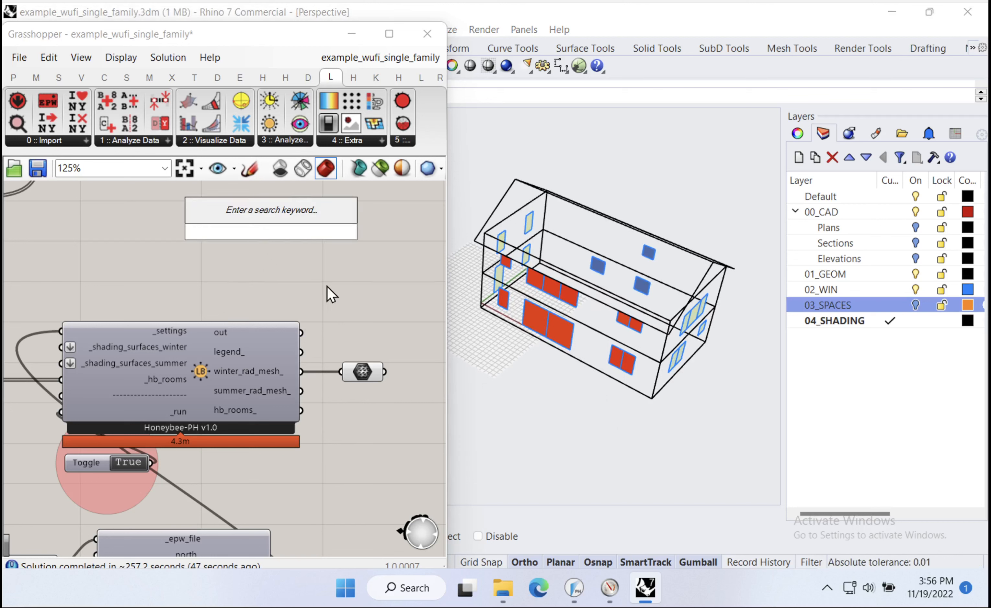
{"action": "type", "text": "geom"}
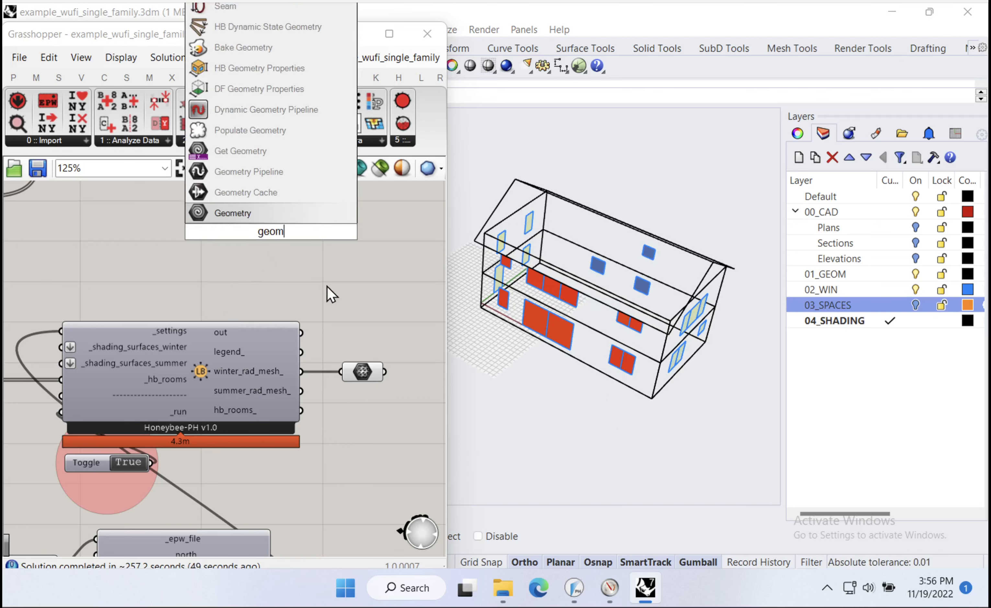
{"action": "key", "text": "Return"}
{"action": "left_click_drag", "start_coordinate": [301, 352], "coordinate": [350, 325]}
{"action": "scroll", "coordinate": [727, 310], "scroll_direction": "up", "scroll_amount": 5}
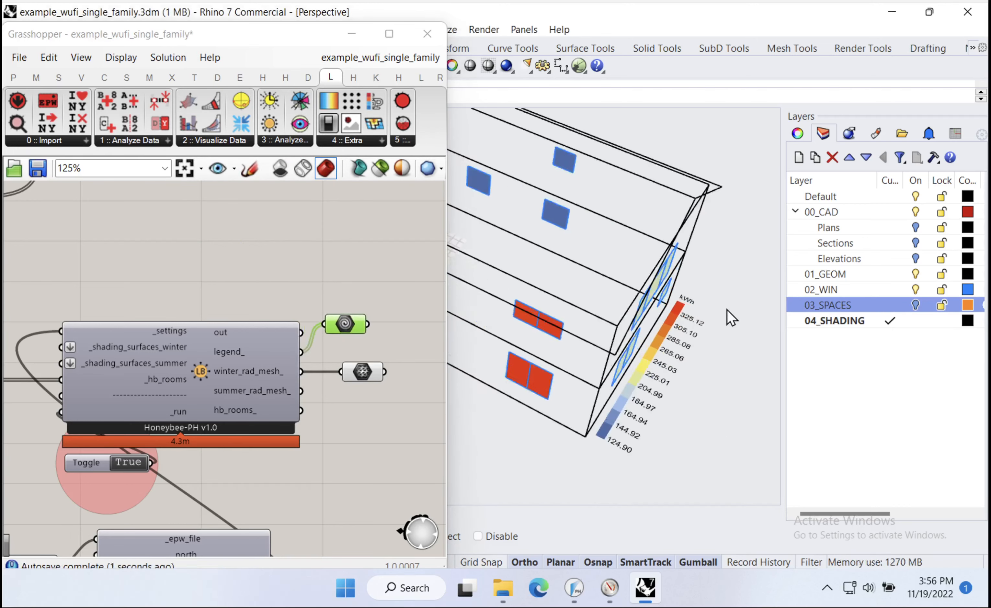
- Examine the winter radiation colours on the house's windows and the kWh legend from several angles
{"action": "scroll", "coordinate": [637, 358], "scroll_direction": "up", "scroll_amount": 3}
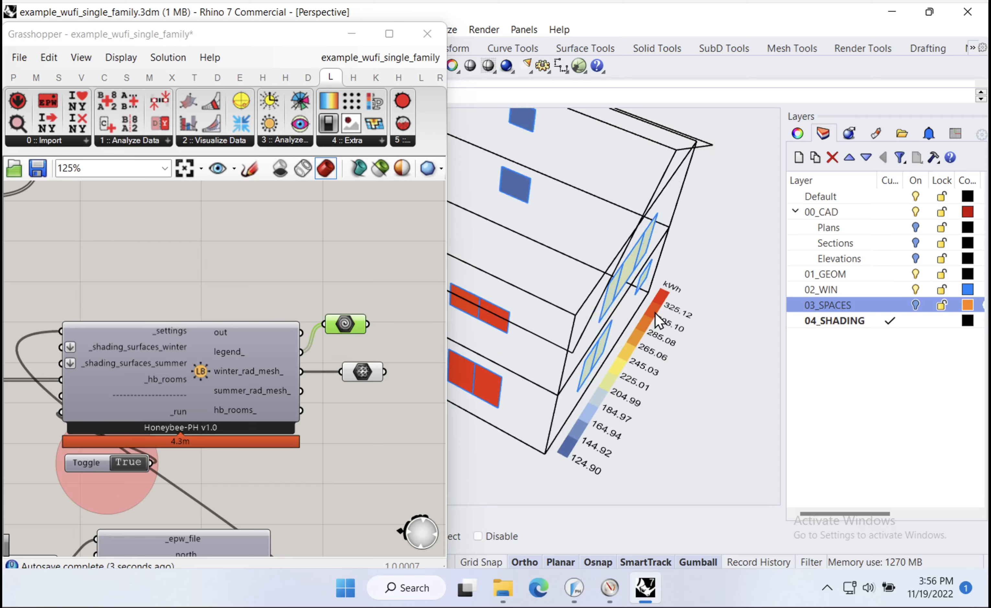
{"action": "right_click_drag", "start_coordinate": [654, 286], "coordinate": [618, 222]}
{"action": "scroll", "coordinate": [720, 305], "scroll_direction": "down", "scroll_amount": 5}
{"action": "right_click_drag", "start_coordinate": [722, 313], "coordinate": [664, 289]}
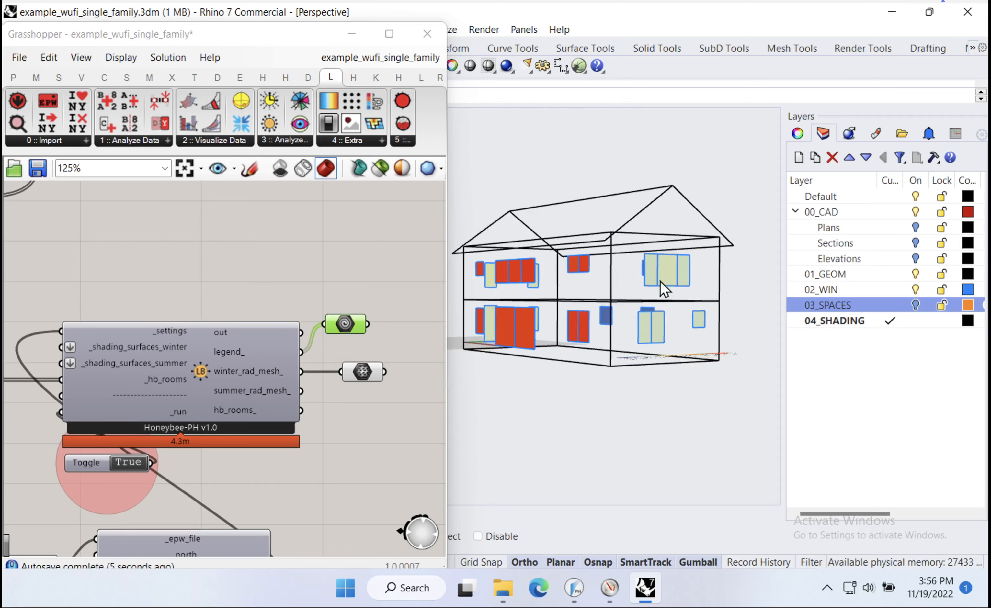
{"action": "right_click_drag", "start_coordinate": [509, 346], "coordinate": [637, 375]}
{"action": "right_click_drag", "start_coordinate": [510, 384], "coordinate": [681, 448], "text": "shift"}
{"action": "right_click_drag", "start_coordinate": [606, 401], "coordinate": [549, 403]}
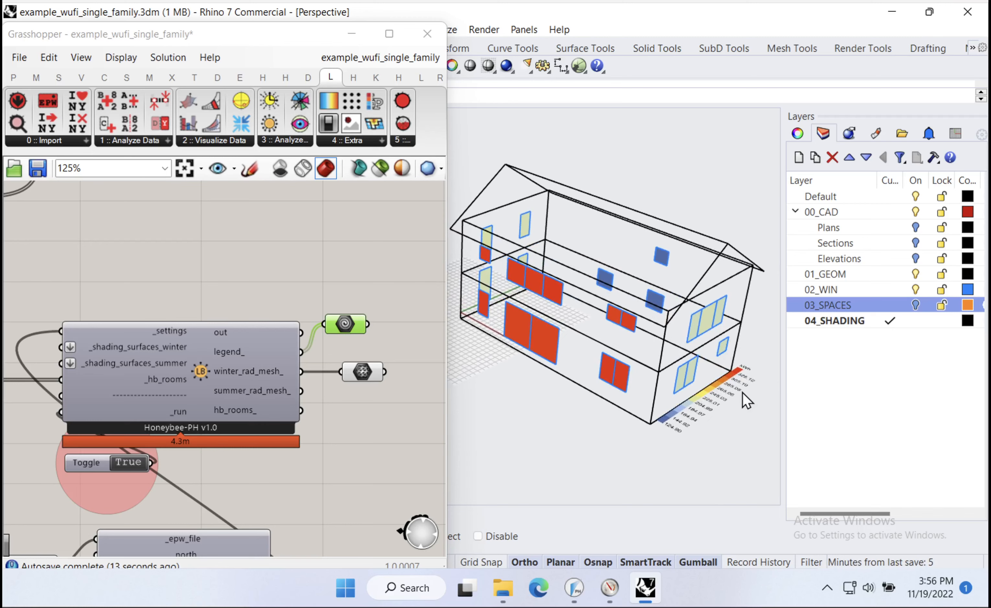
{"action": "scroll", "coordinate": [742, 392], "scroll_direction": "up", "scroll_amount": 4}
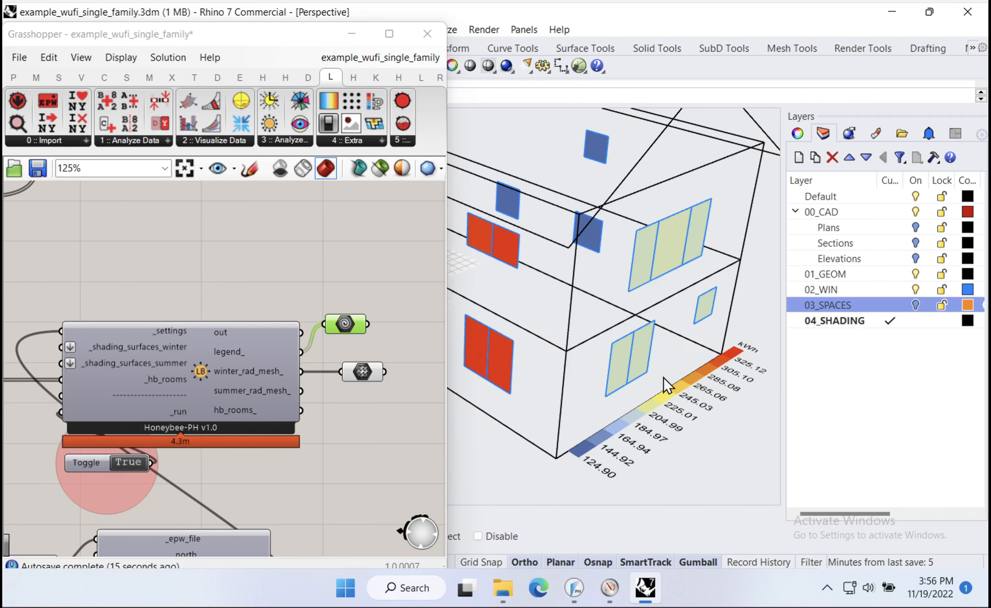
{"action": "scroll", "coordinate": [663, 378], "scroll_direction": "down", "scroll_amount": 3}
{"action": "scroll", "coordinate": [169, 356], "scroll_direction": "down", "scroll_amount": 2}
- Examine the radiation component's winter and summer shading inputs, the building shading component and the connected settings and weather components
{"action": "right_click_drag", "start_coordinate": [169, 357], "coordinate": [244, 361]}
{"action": "scroll", "coordinate": [229, 388], "scroll_direction": "up", "scroll_amount": 3}
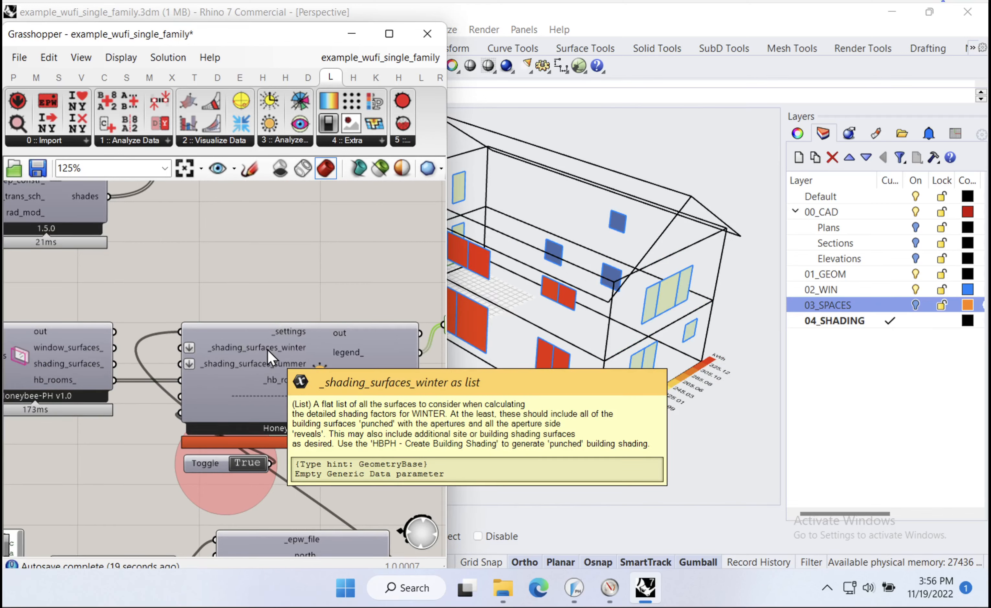
{"action": "left_click", "coordinate": [296, 364]}
{"action": "left_click_drag", "start_coordinate": [296, 364], "coordinate": [297, 372]}
{"action": "right_click_drag", "start_coordinate": [196, 387], "coordinate": [265, 412]}
{"action": "left_click", "coordinate": [144, 394]}
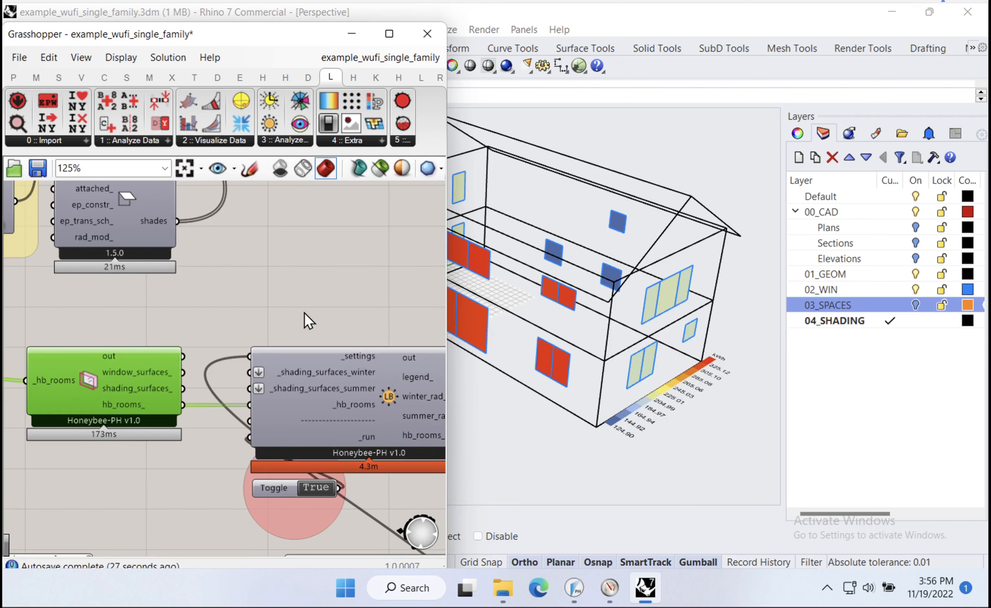
{"action": "scroll", "coordinate": [227, 319], "scroll_direction": "down", "scroll_amount": 5}
{"action": "left_click_drag", "start_coordinate": [379, 460], "coordinate": [260, 309]}
{"action": "left_click", "coordinate": [292, 328]}
{"action": "left_click_drag", "start_coordinate": [358, 295], "coordinate": [248, 483]}
{"action": "scroll", "coordinate": [260, 357], "scroll_direction": "up", "scroll_amount": 3}
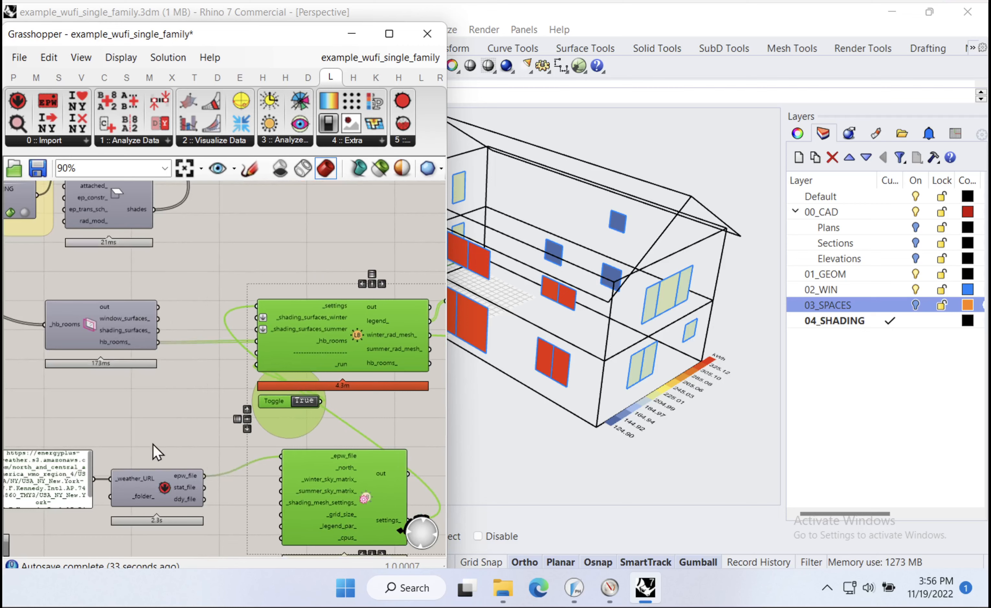
{"action": "left_click_drag", "start_coordinate": [153, 444], "coordinate": [192, 494]}
{"action": "right_click_drag", "start_coordinate": [116, 322], "coordinate": [150, 379]}
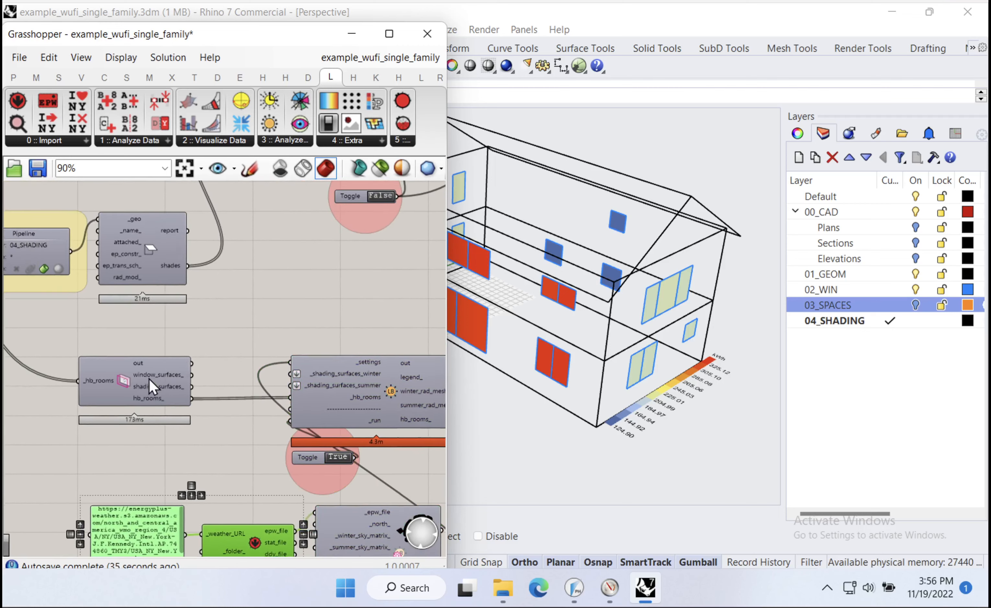
- Add a Brep parameter and connect the shading_surfaces_ output of the building shading component to it
{"action": "left_click", "coordinate": [149, 384]}
{"action": "scroll", "coordinate": [159, 380], "scroll_direction": "up", "scroll_amount": 2}
{"action": "scroll", "coordinate": [155, 379], "scroll_direction": "down", "scroll_amount": 1}
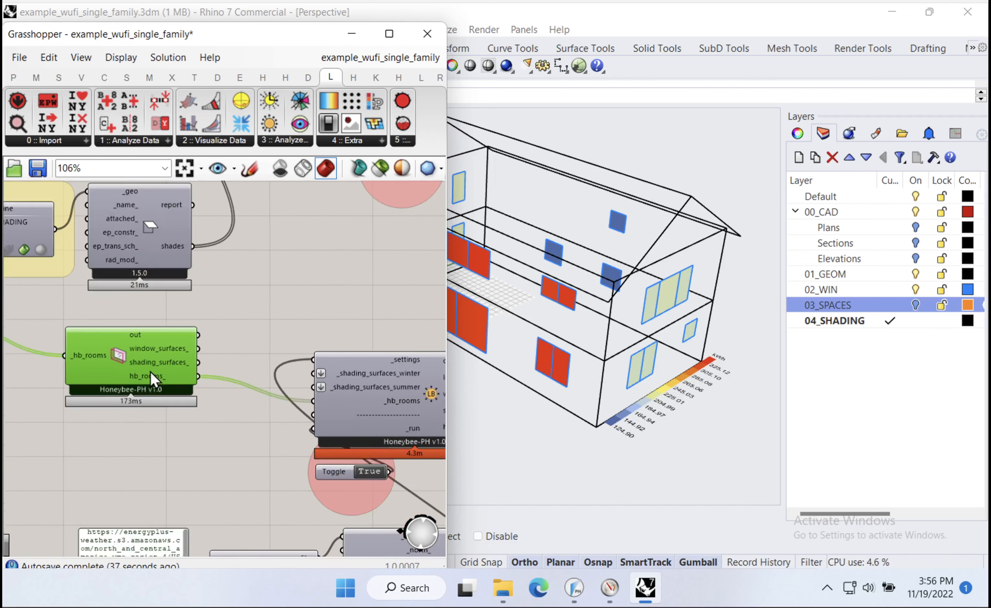
{"action": "left_click_drag", "start_coordinate": [151, 372], "coordinate": [157, 382]}
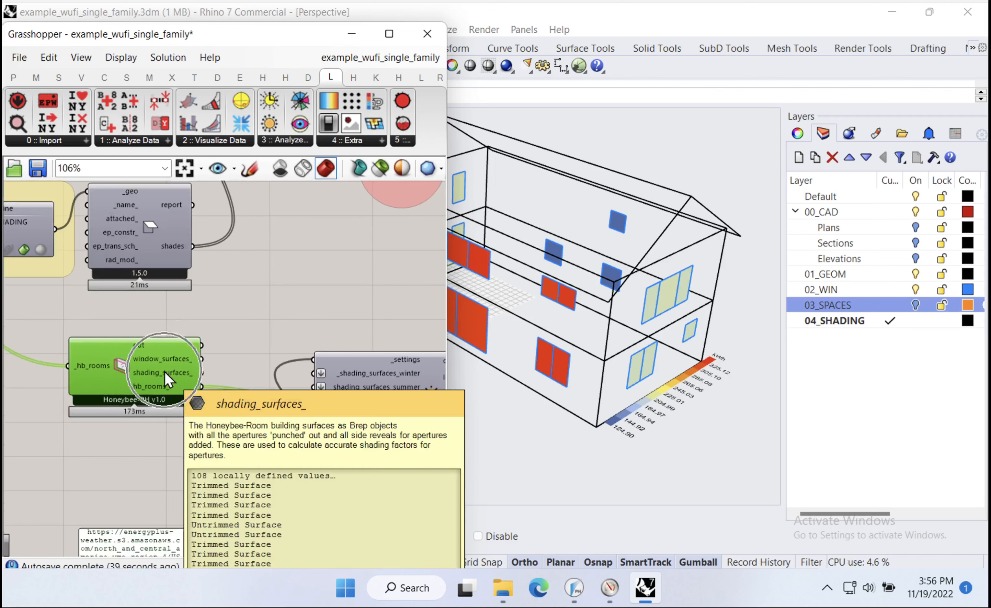
{"action": "left_click_drag", "start_coordinate": [171, 367], "coordinate": [161, 375]}
{"action": "scroll", "coordinate": [164, 371], "scroll_direction": "up", "scroll_amount": 2}
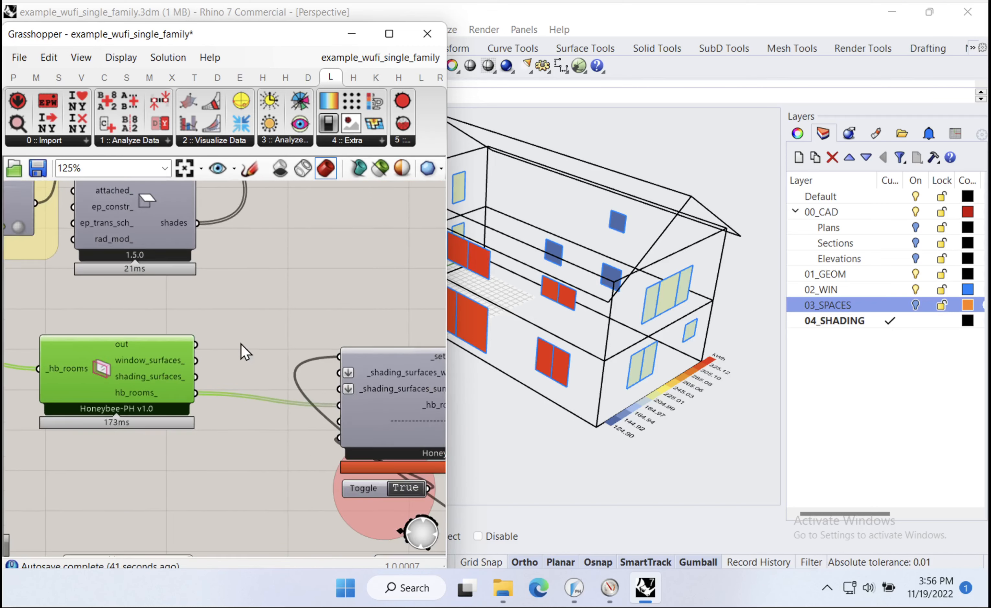
{"action": "double_click", "coordinate": [291, 307]}
{"action": "type", "text": "brep"}
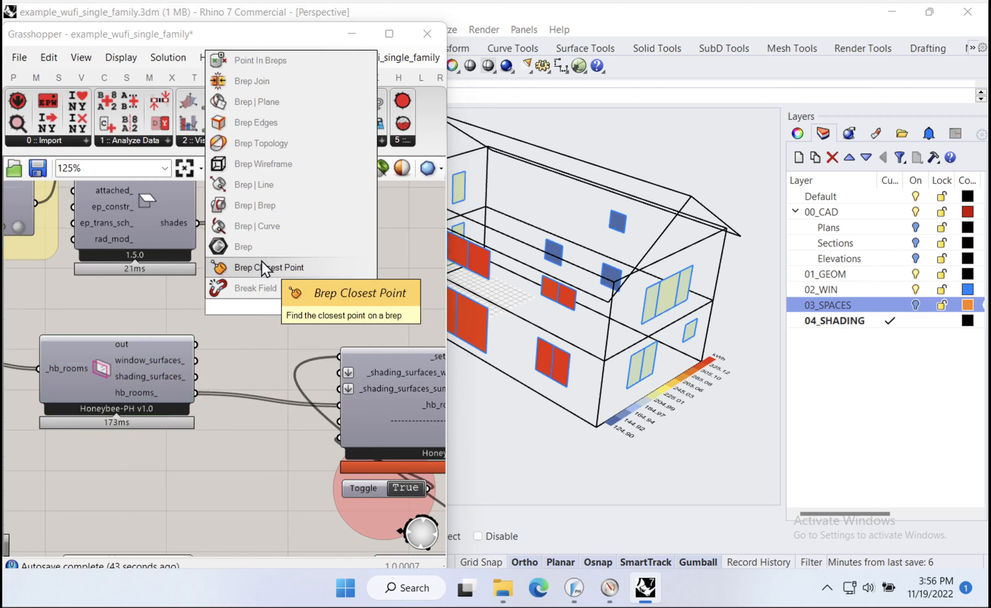
{"action": "left_click", "coordinate": [261, 260]}
{"action": "left_click_drag", "start_coordinate": [195, 377], "coordinate": [262, 310]}
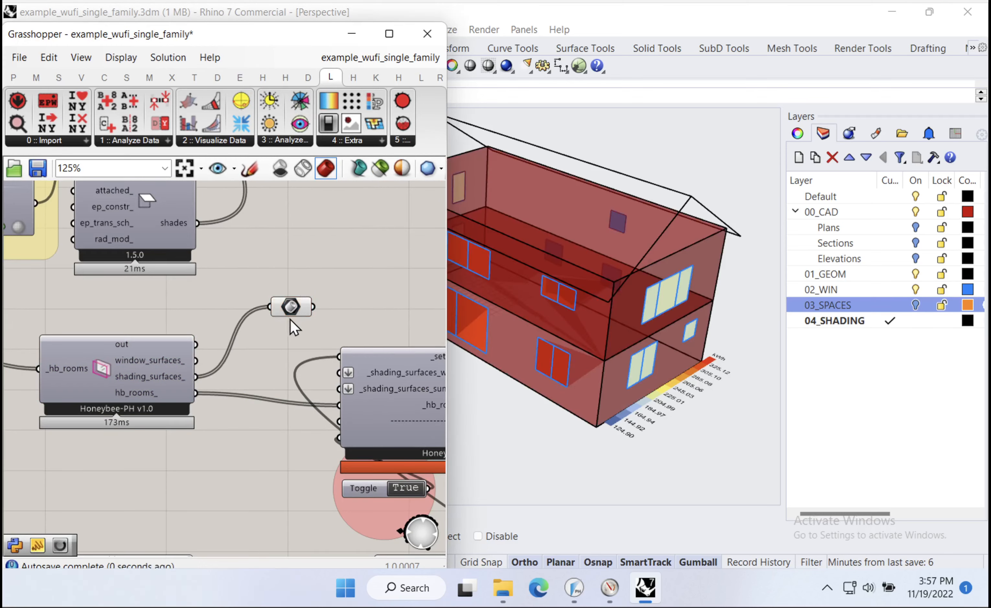
- Turn off the preview of the two parameters holding the radiation legend and the winter radiation mesh
{"action": "right_click_drag", "start_coordinate": [660, 354], "coordinate": [719, 358]}
{"action": "scroll", "coordinate": [630, 347], "scroll_direction": "up", "scroll_amount": 6}
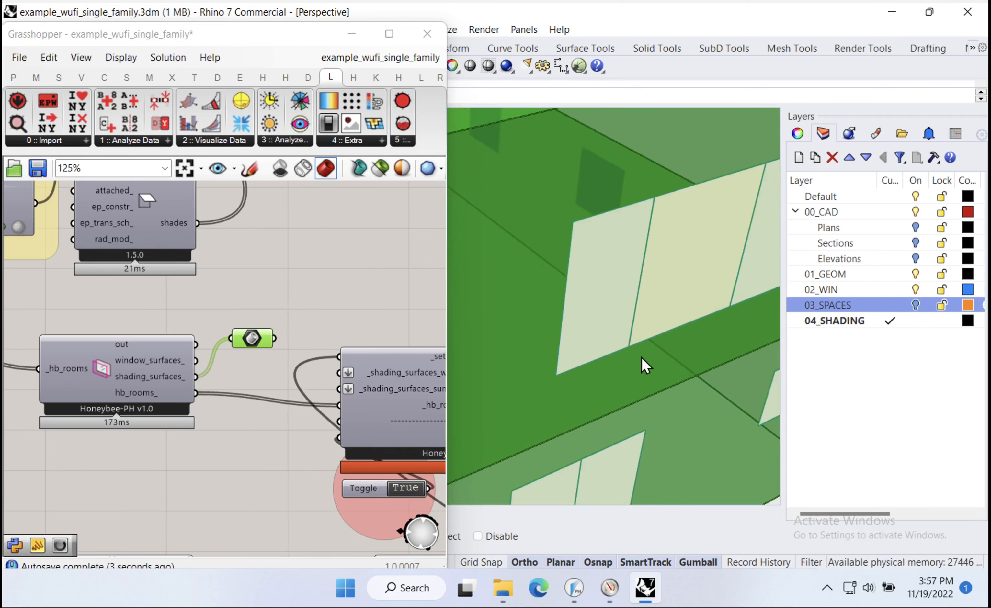
{"action": "scroll", "coordinate": [648, 336], "scroll_direction": "down", "scroll_amount": 3}
{"action": "right_click_drag", "start_coordinate": [343, 410], "coordinate": [112, 420]}
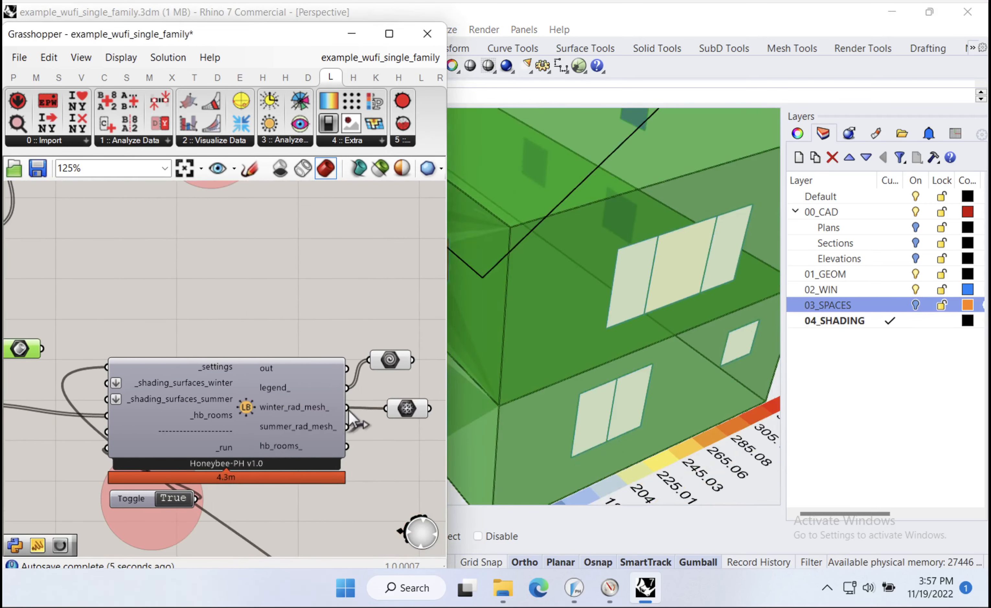
{"action": "left_click_drag", "start_coordinate": [399, 315], "coordinate": [374, 484]}
{"action": "right_click", "coordinate": [366, 298]}
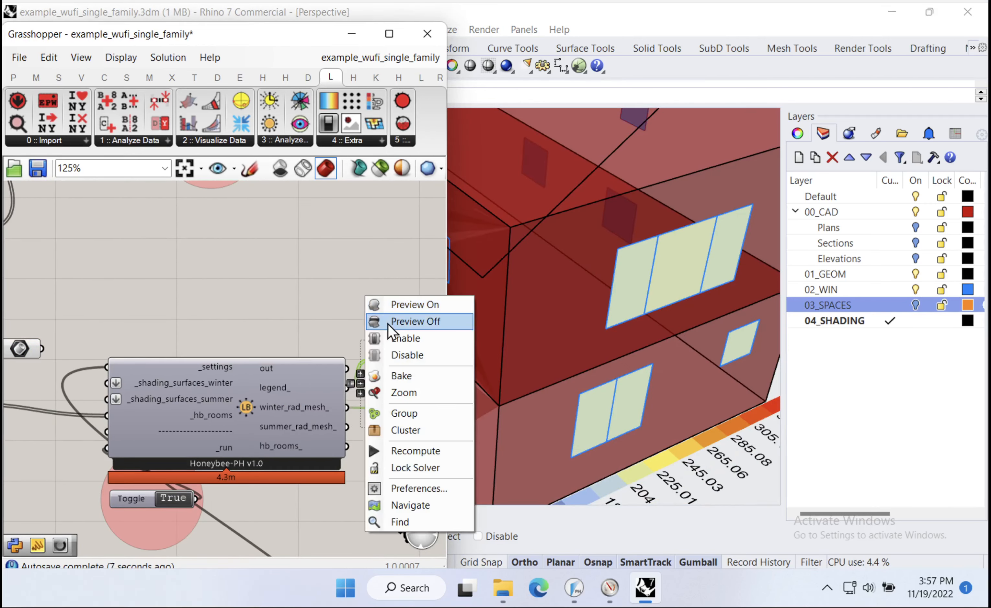
{"action": "left_click", "coordinate": [387, 324]}
- Examine the building's shading surfaces up close around the punched-out window openings
{"action": "right_click_drag", "start_coordinate": [210, 343], "coordinate": [249, 341]}
{"action": "right_click_drag", "start_coordinate": [144, 405], "coordinate": [283, 392]}
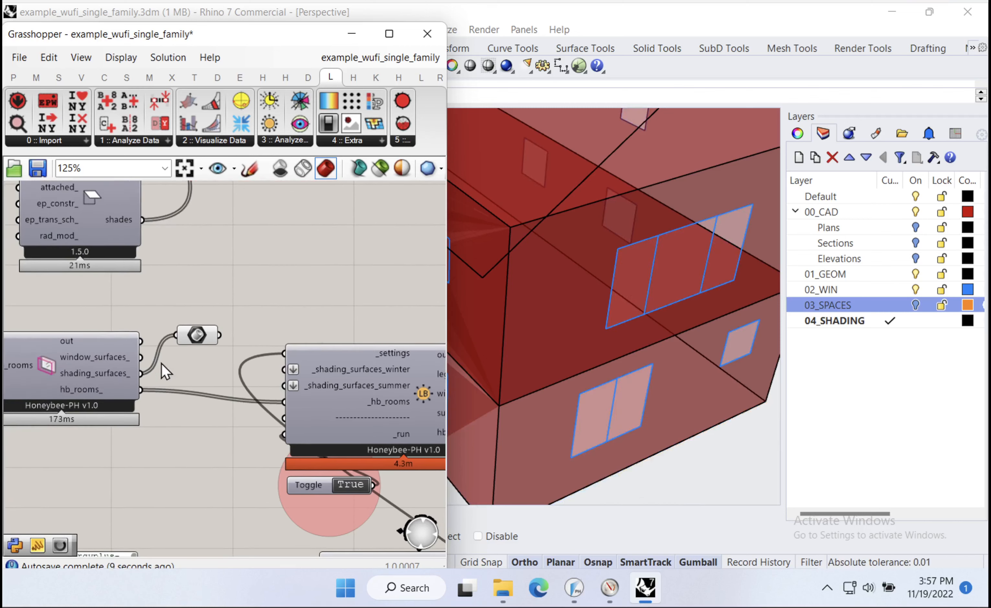
{"action": "left_click", "coordinate": [189, 355]}
{"action": "scroll", "coordinate": [664, 458], "scroll_direction": "up", "scroll_amount": 3}
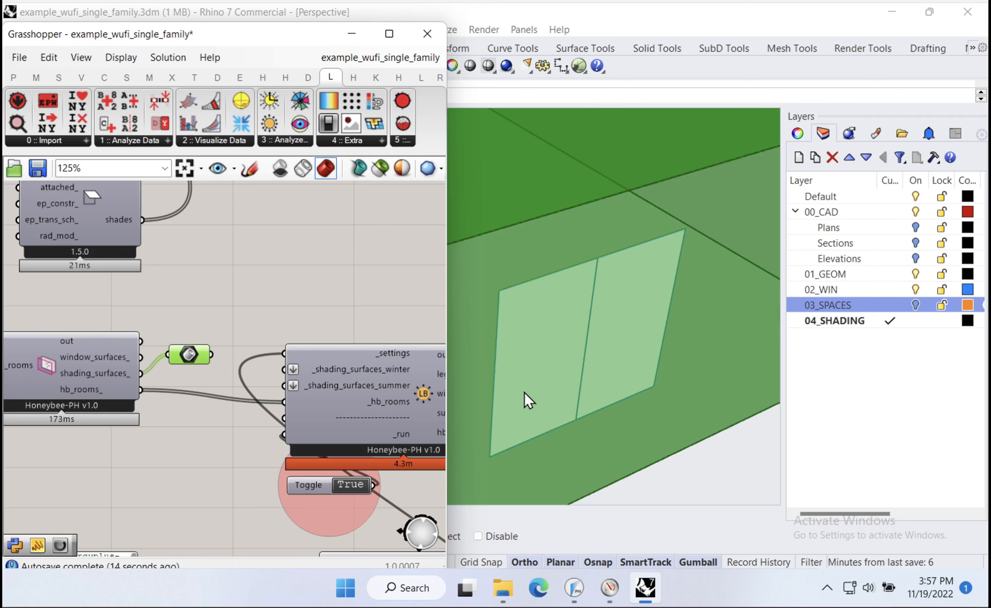
{"action": "scroll", "coordinate": [676, 371], "scroll_direction": "down", "scroll_amount": 5}
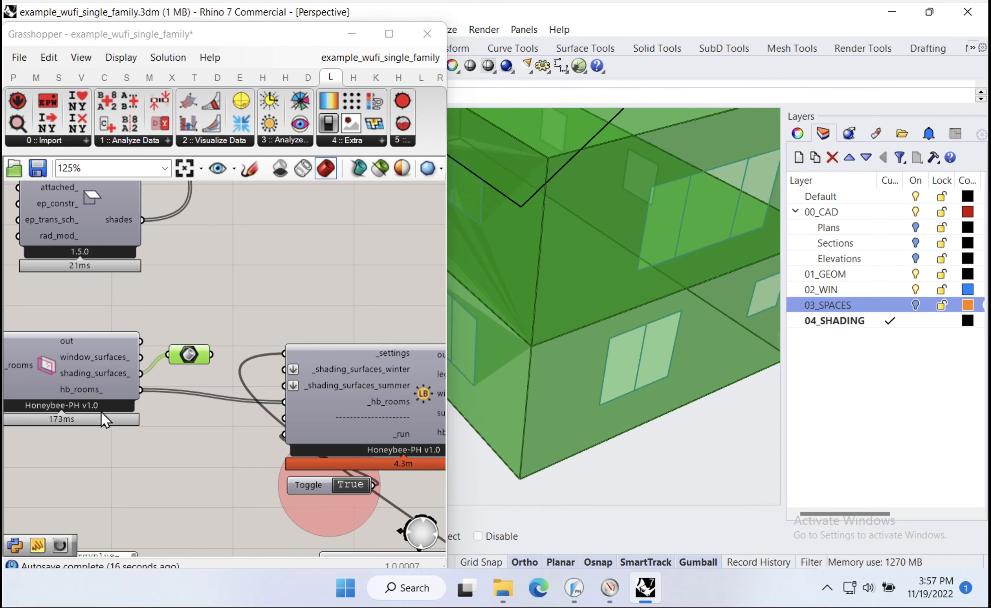
{"action": "right_click_drag", "start_coordinate": [105, 421], "coordinate": [123, 421]}
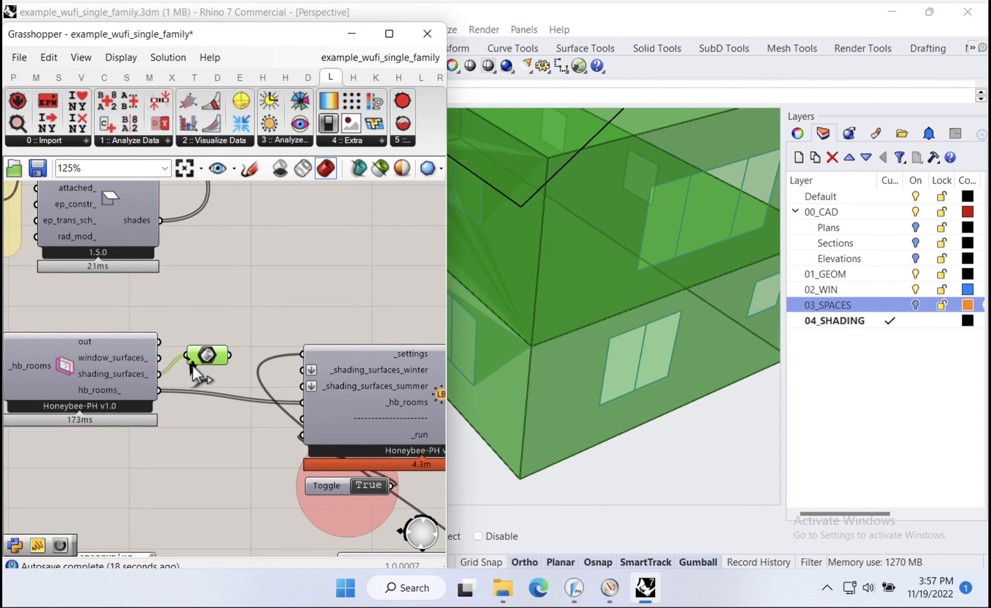
{"action": "left_click_drag", "start_coordinate": [206, 360], "coordinate": [198, 358]}
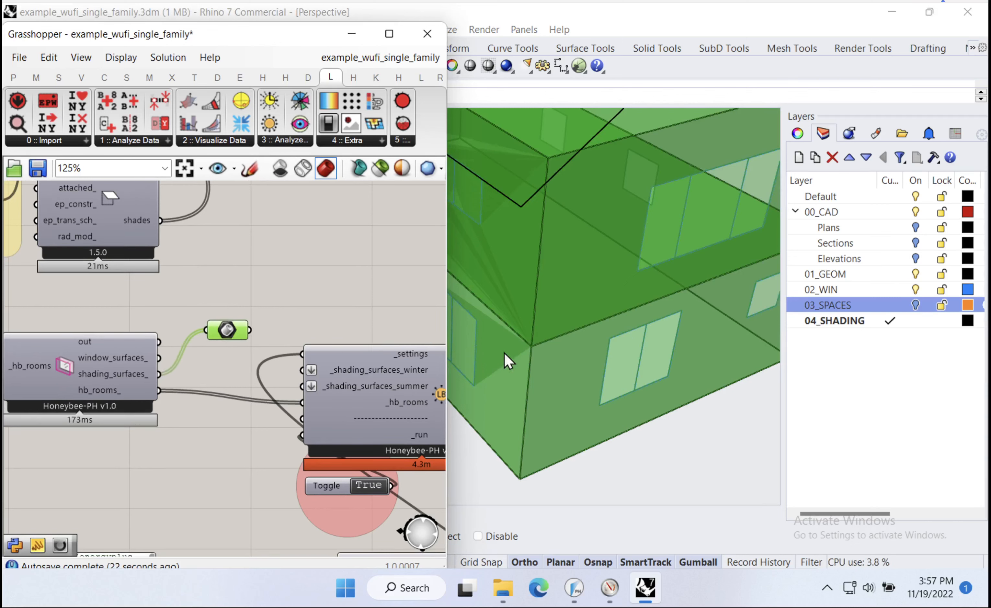
{"action": "scroll", "coordinate": [508, 355], "scroll_direction": "down", "scroll_amount": 3}
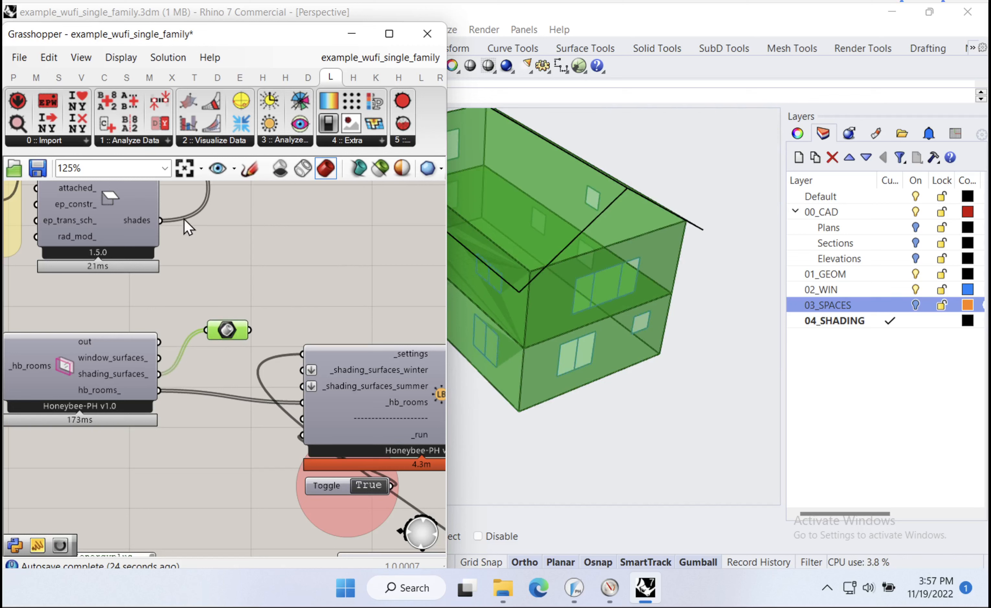
- Try to add the Honeybee shades output to the Brep parameter alongside the building's shading surfaces
{"action": "left_click_drag", "start_coordinate": [167, 219], "coordinate": [170, 242]}
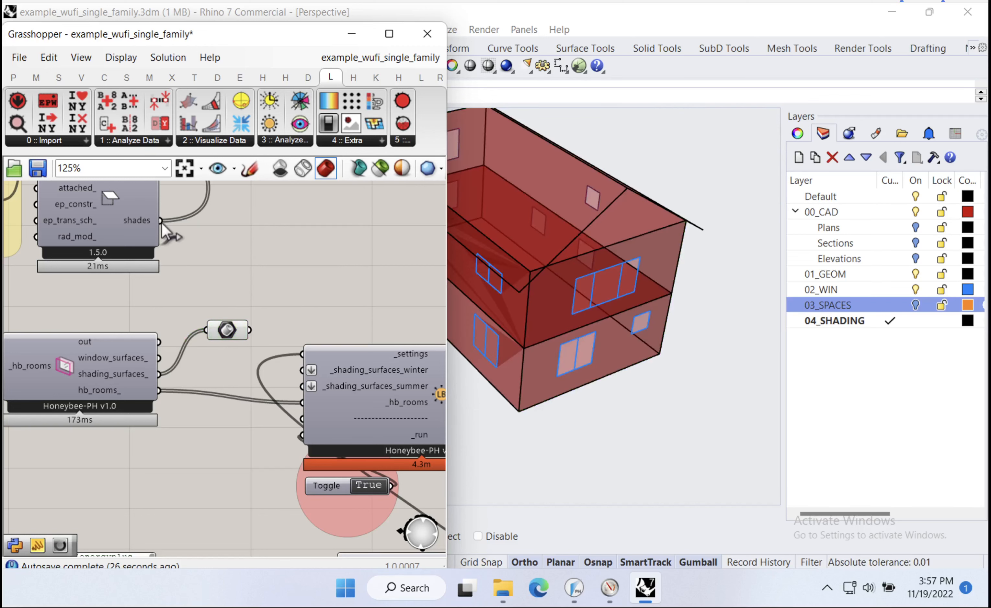
{"action": "left_click", "coordinate": [226, 330]}
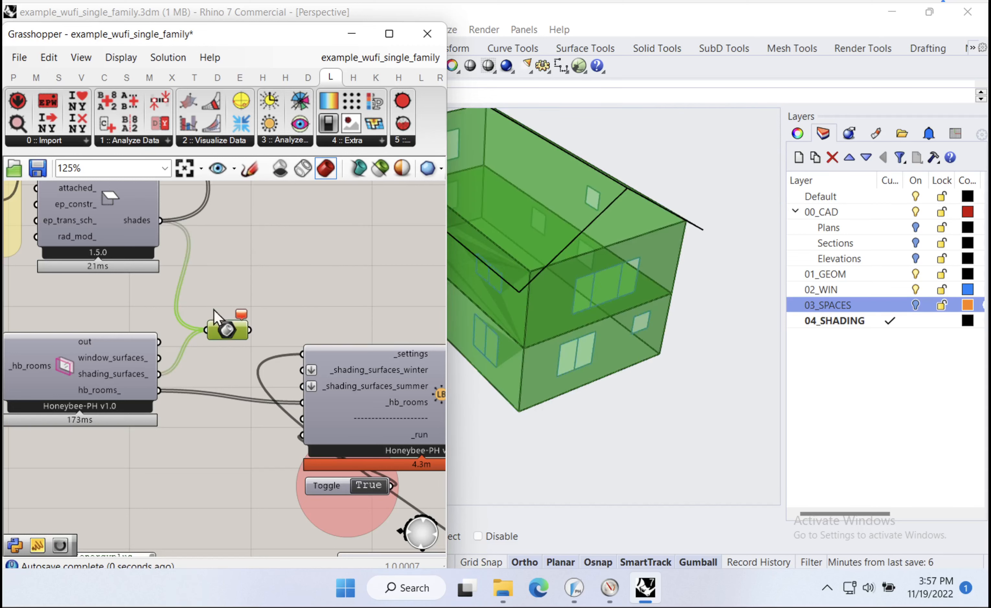
{"action": "left_click", "coordinate": [223, 286]}
{"action": "double_click", "coordinate": [223, 285]}
{"action": "left_click", "coordinate": [161, 308]}
- Connect the 04_SHADING pipeline and the shading_surfaces_ output together into the Brep parameter, and place it beside the radiation component
{"action": "right_click_drag", "start_coordinate": [160, 307], "coordinate": [270, 337]}
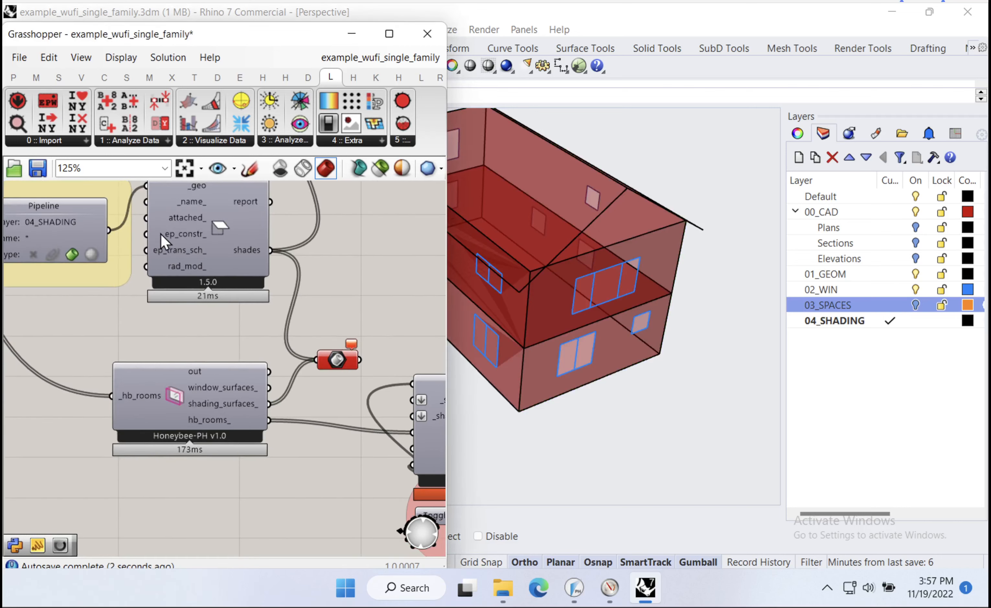
{"action": "left_click_drag", "start_coordinate": [109, 230], "coordinate": [331, 358]}
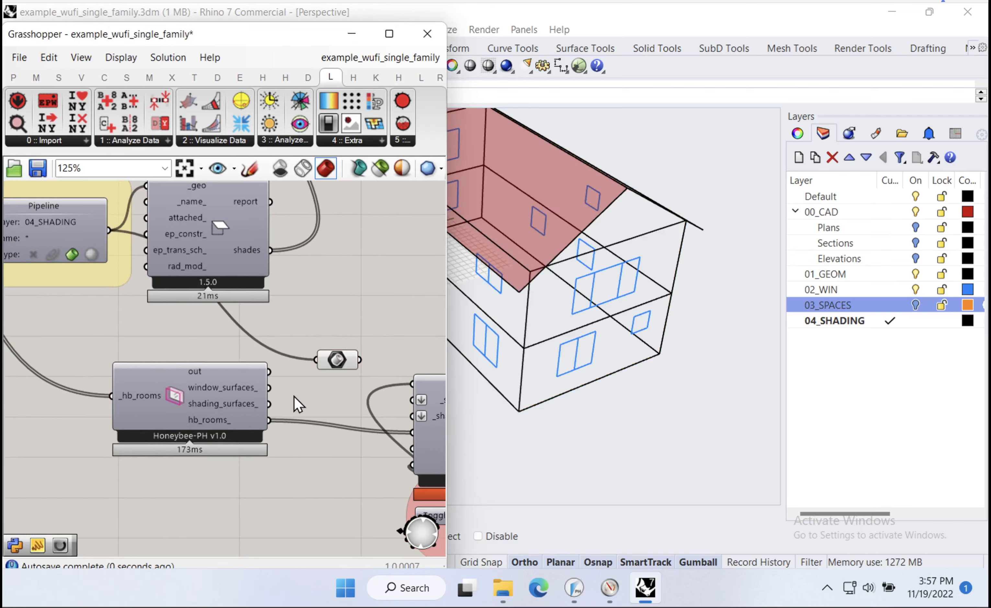
{"action": "mouse_move", "coordinate": [269, 403]}
{"action": "left_mouse_down", "text": "shift"}
{"action": "mouse_move", "coordinate": [316, 359]}
{"action": "mouse_move", "coordinate": [325, 382]}
{"action": "left_mouse_up", "text": "shift"}
{"action": "right_click_drag", "start_coordinate": [666, 384], "coordinate": [656, 348]}
{"action": "right_click_drag", "start_coordinate": [365, 383], "coordinate": [184, 334]}
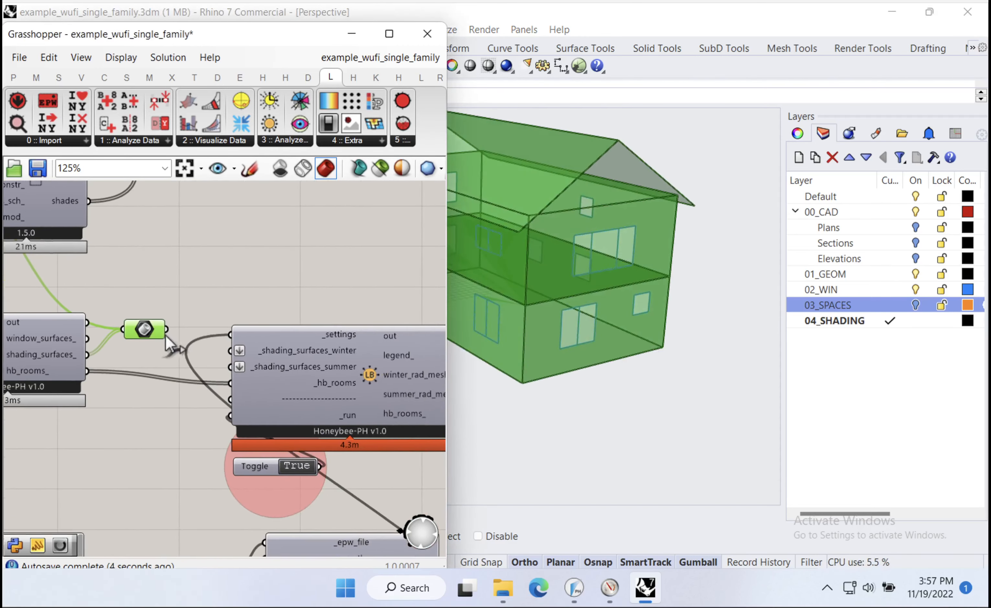
{"action": "left_click_drag", "start_coordinate": [156, 335], "coordinate": [169, 352]}
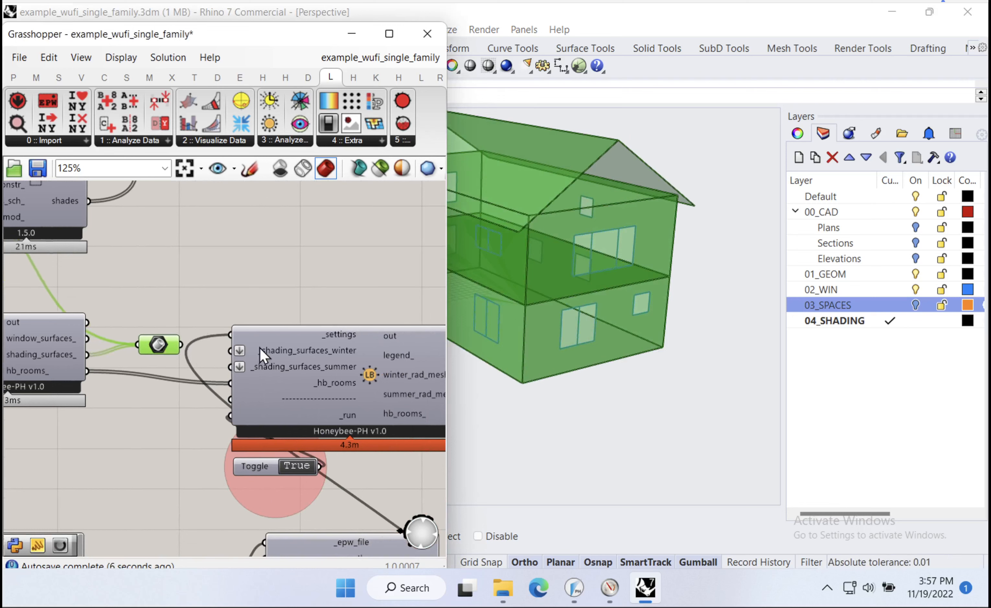
{"action": "left_click", "coordinate": [195, 309]}
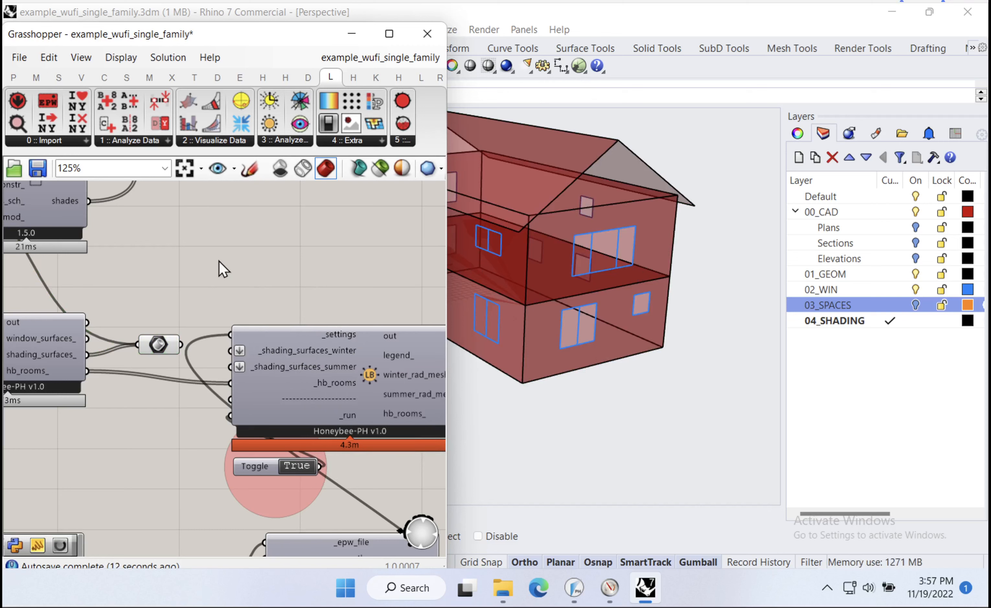
- Lock the Grasshopper solver before wiring the shading geometry
{"action": "left_click_drag", "start_coordinate": [179, 350], "coordinate": [199, 281]}
{"action": "right_click", "coordinate": [231, 277]}
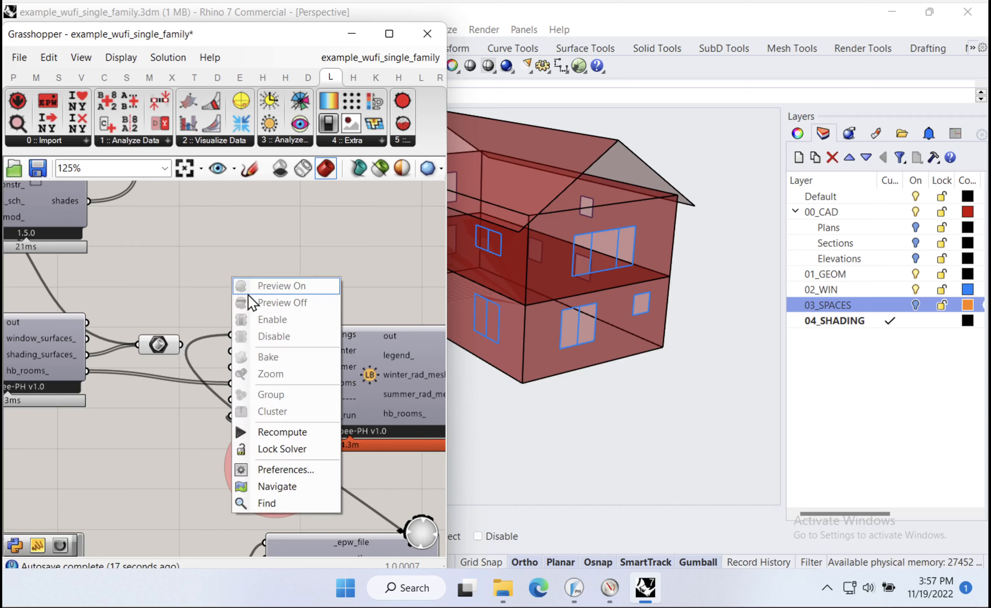
{"action": "left_click", "coordinate": [277, 451]}
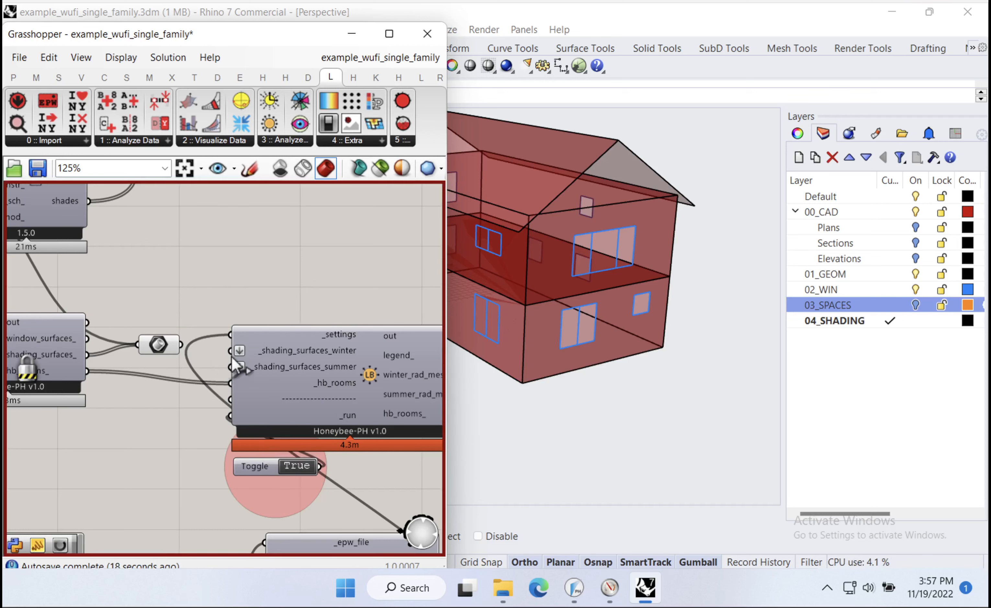
- Flatten the Brep parameter and connect it to both the _shading_surfaces_winter and _shading_surfaces_summer inputs
{"action": "left_click_drag", "start_coordinate": [168, 349], "coordinate": [168, 358]}
{"action": "right_click", "coordinate": [165, 359]}
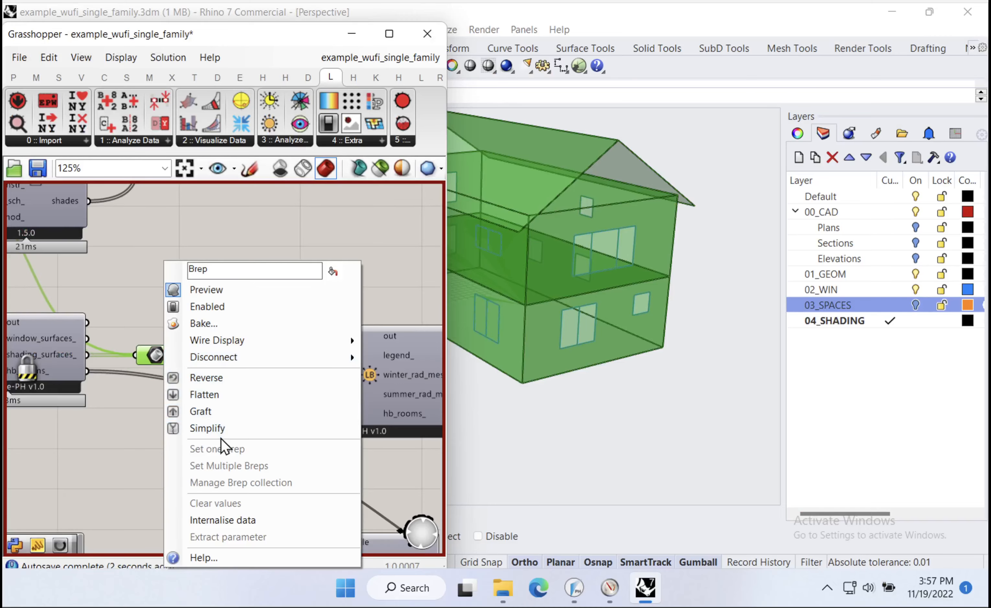
{"action": "left_click", "coordinate": [224, 391]}
{"action": "scroll", "coordinate": [163, 356], "scroll_direction": "up", "scroll_amount": 3}
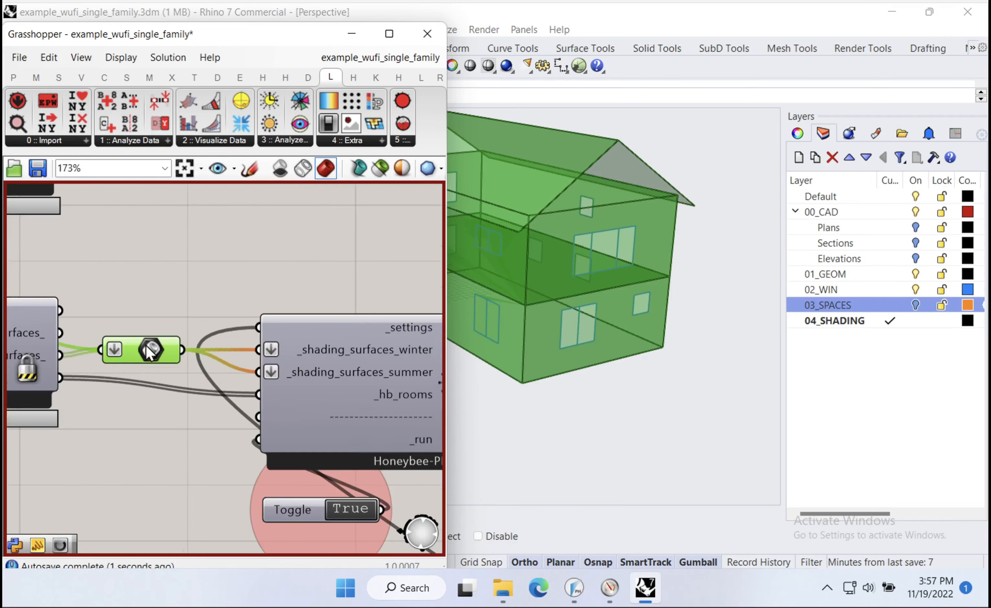
{"action": "scroll", "coordinate": [127, 316], "scroll_direction": "down", "scroll_amount": 3}
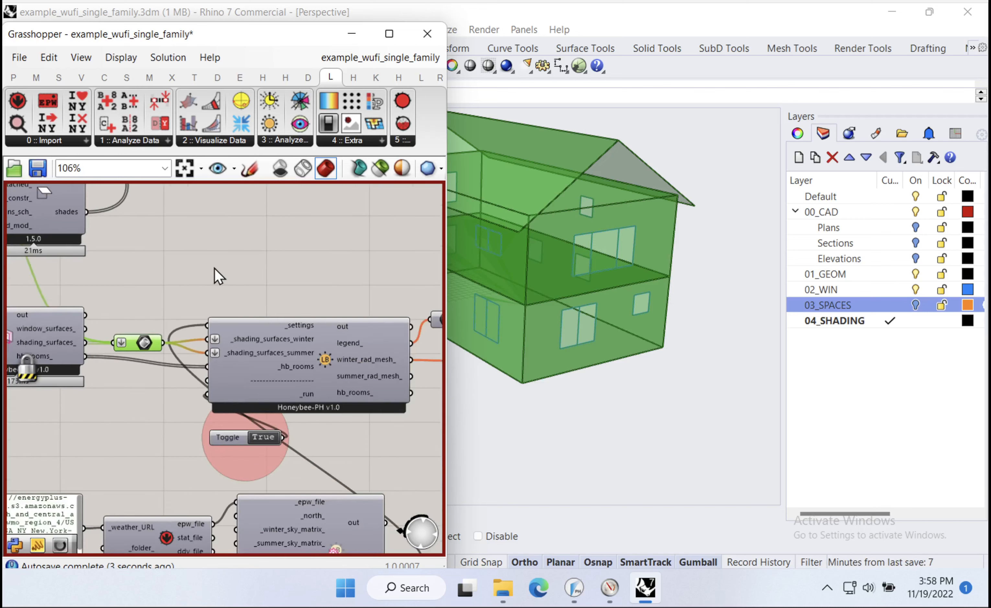
- Unlock the Grasshopper solver to run the window radiation calculation with the connected shading surfaces
{"action": "right_click", "coordinate": [246, 262]}
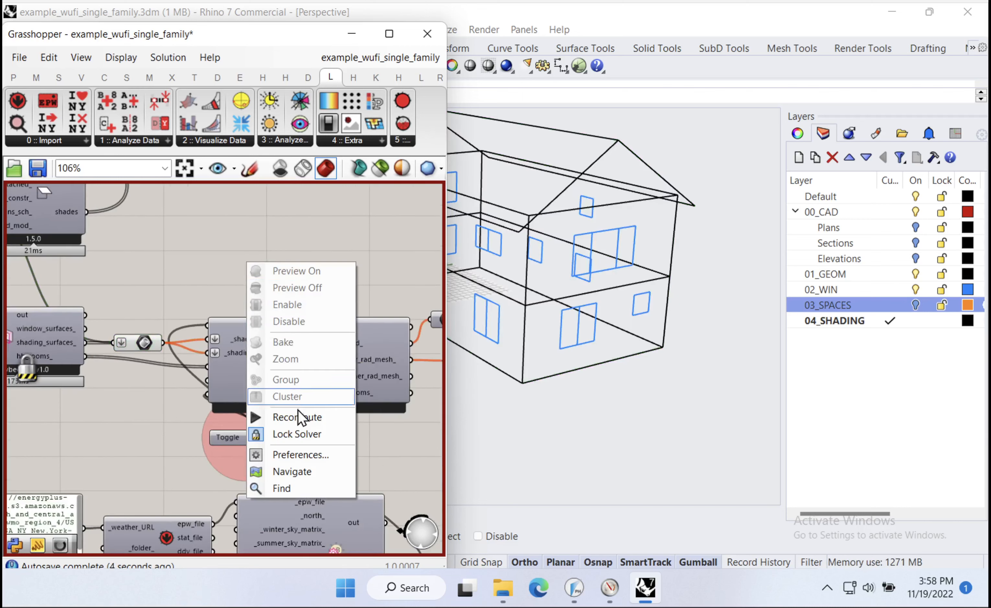
{"action": "left_click", "coordinate": [303, 433]}
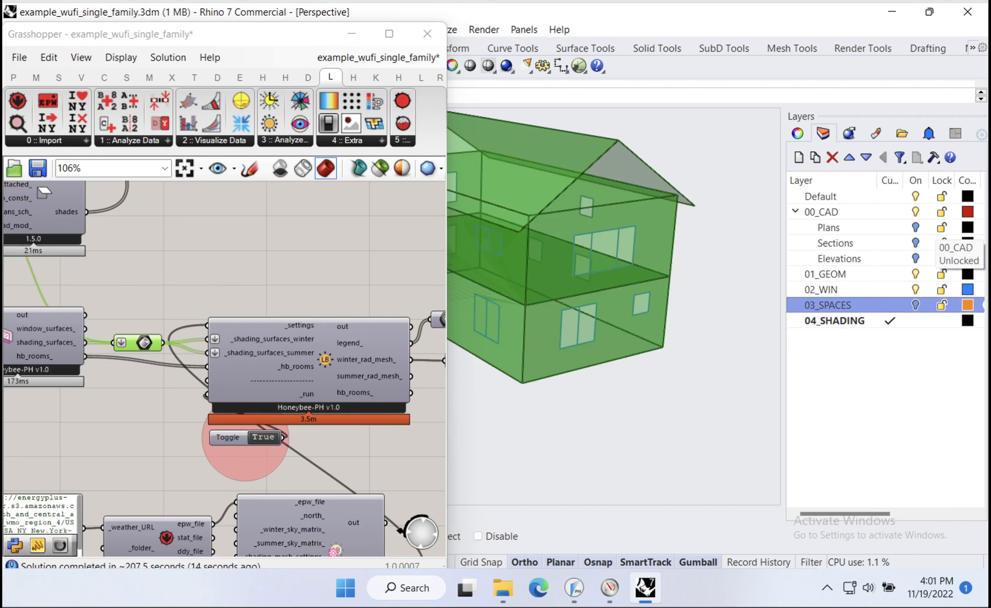
- Turn off the preview of the shading Brep parameter and turn on the preview of the mesh parameter on winter_rad_mesh_
{"action": "left_click", "coordinate": [112, 281]}
{"action": "left_click", "coordinate": [143, 343]}
{"action": "right_click", "coordinate": [148, 291]}
{"action": "left_click", "coordinate": [179, 316]}
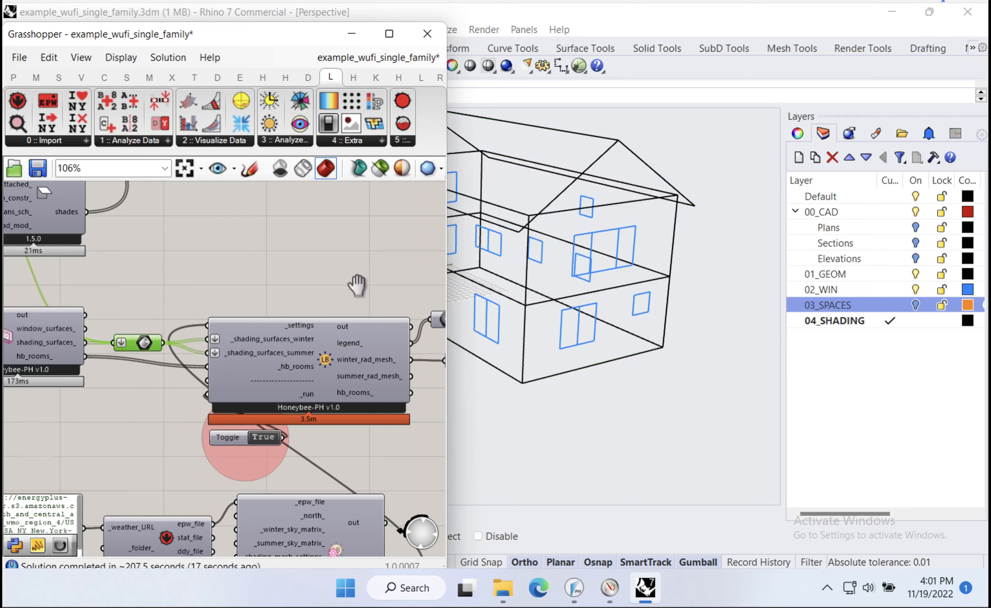
{"action": "right_click_drag", "start_coordinate": [357, 286], "coordinate": [182, 278]}
{"action": "left_click", "coordinate": [284, 352]}
{"action": "right_click", "coordinate": [333, 308]}
{"action": "left_click", "coordinate": [366, 318]}
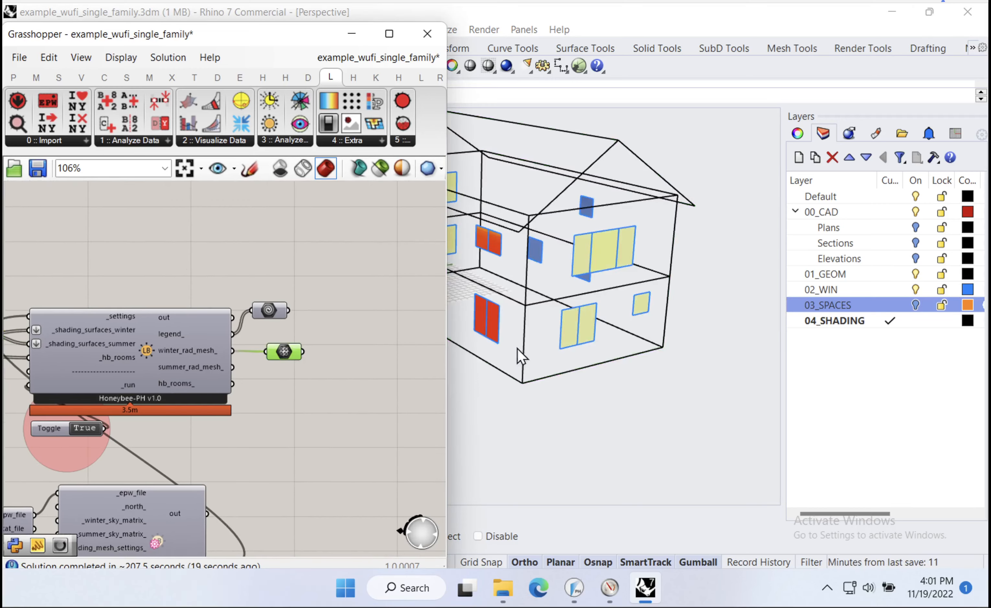
- Examine the winter radiation gradient along the heads of the upper-floor windows beneath the roof overhang
{"action": "right_click_drag", "start_coordinate": [587, 382], "coordinate": [612, 328]}
{"action": "scroll", "coordinate": [582, 240], "scroll_direction": "up", "scroll_amount": 5}
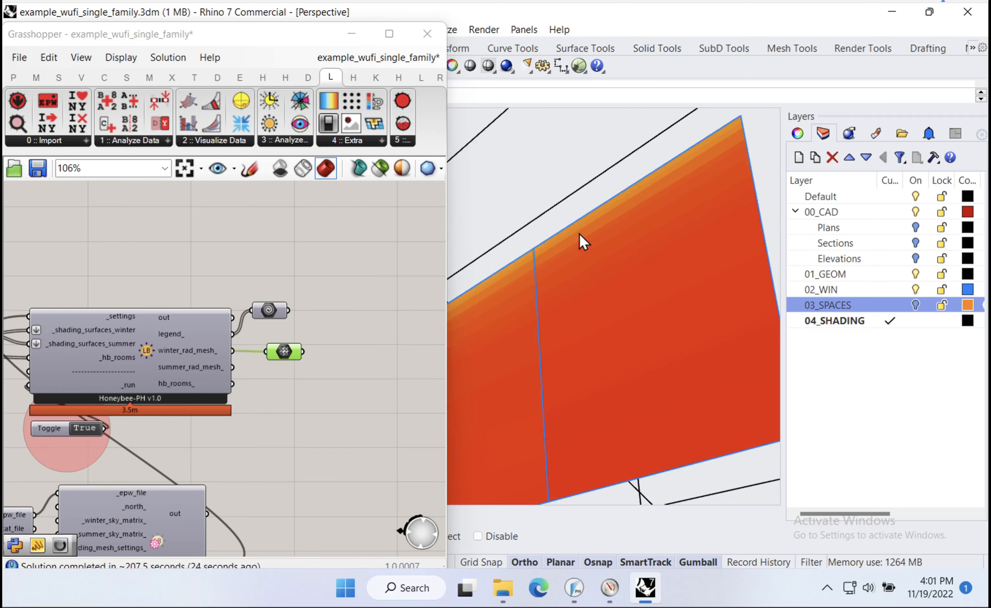
{"action": "scroll", "coordinate": [590, 256], "scroll_direction": "down", "scroll_amount": 2}
{"action": "scroll", "coordinate": [635, 284], "scroll_direction": "down", "scroll_amount": 2}
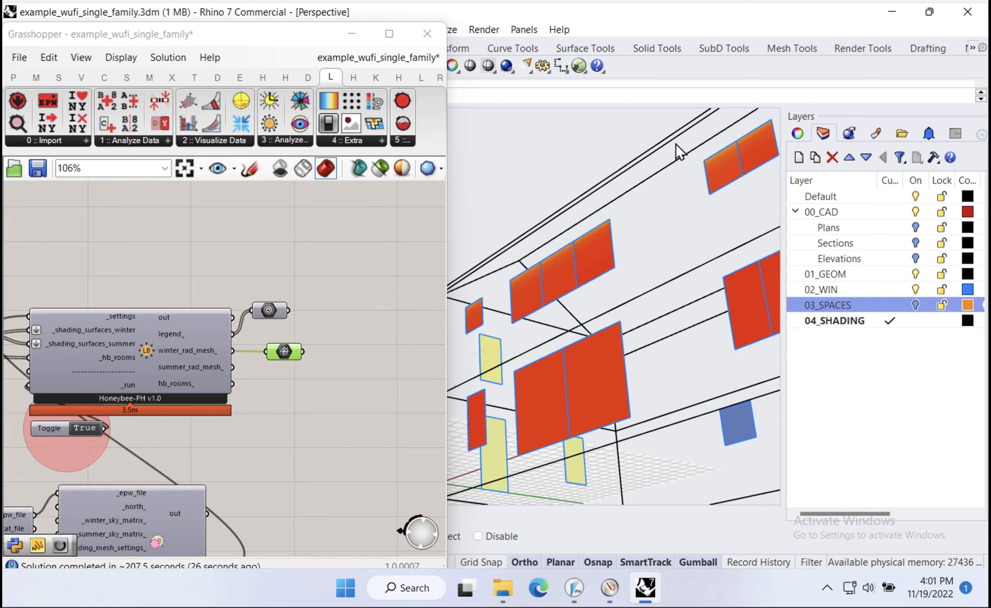
{"action": "scroll", "coordinate": [589, 313], "scroll_direction": "up", "scroll_amount": 5}
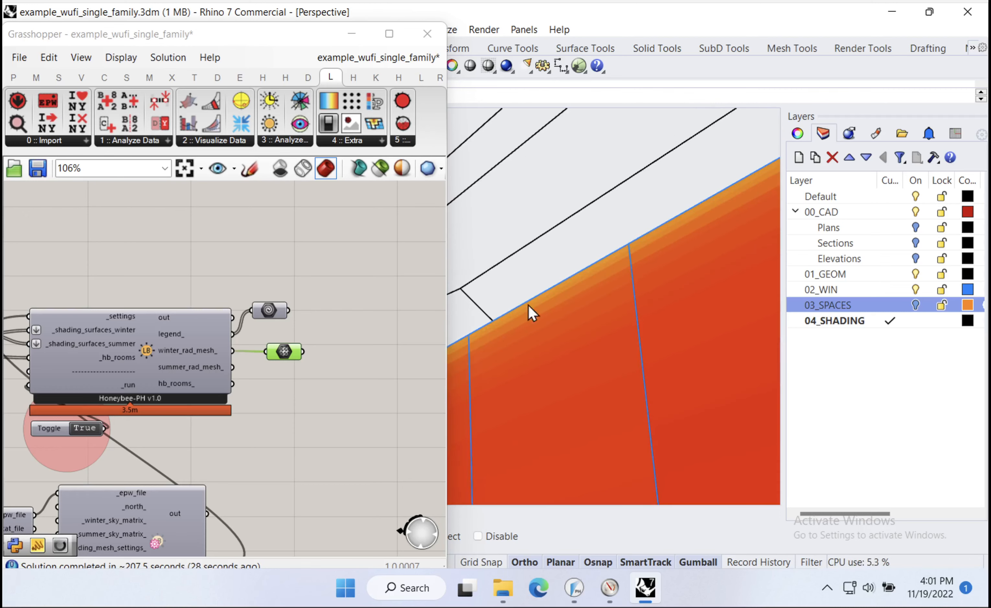
{"action": "scroll", "coordinate": [637, 260], "scroll_direction": "down", "scroll_amount": 8}
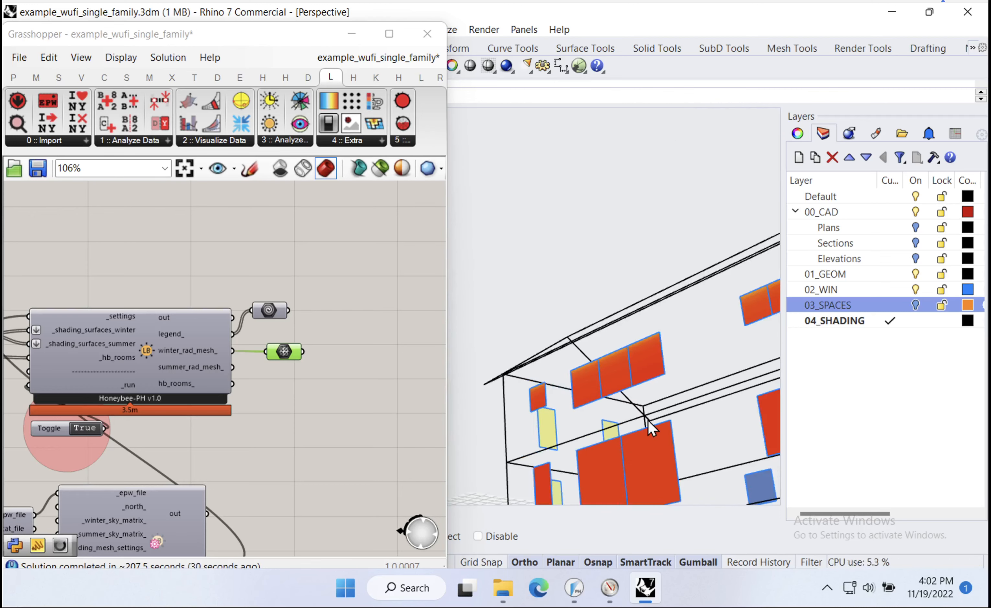
{"action": "right_click_drag", "start_coordinate": [696, 427], "coordinate": [581, 350]}
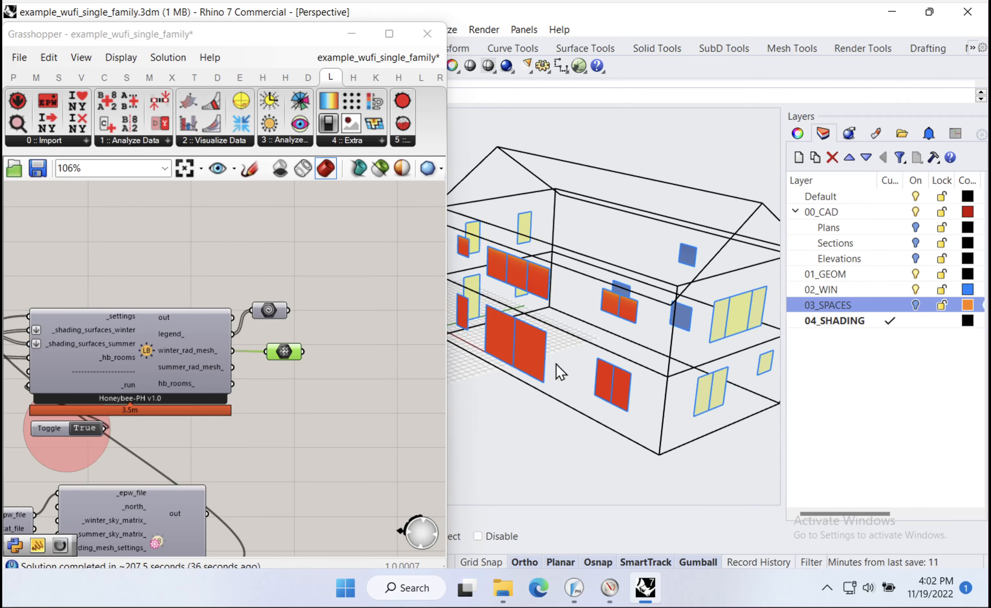
{"action": "scroll", "coordinate": [561, 372], "scroll_direction": "up", "scroll_amount": 8}
{"action": "right_click_drag", "start_coordinate": [488, 338], "coordinate": [686, 450], "text": "shift"}
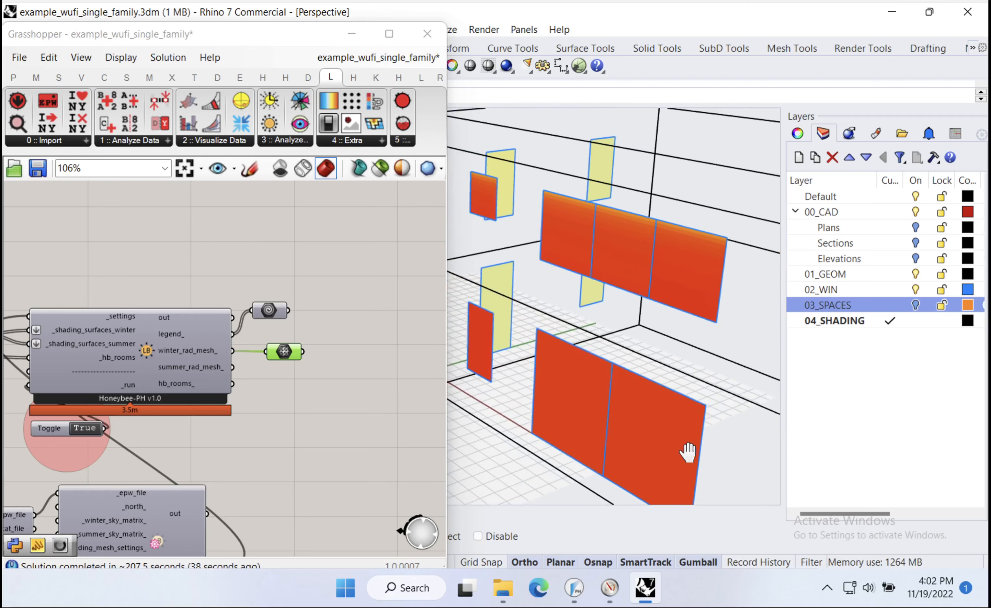
{"action": "scroll", "coordinate": [612, 212], "scroll_direction": "up", "scroll_amount": 4}
{"action": "scroll", "coordinate": [681, 248], "scroll_direction": "down", "scroll_amount": 8}
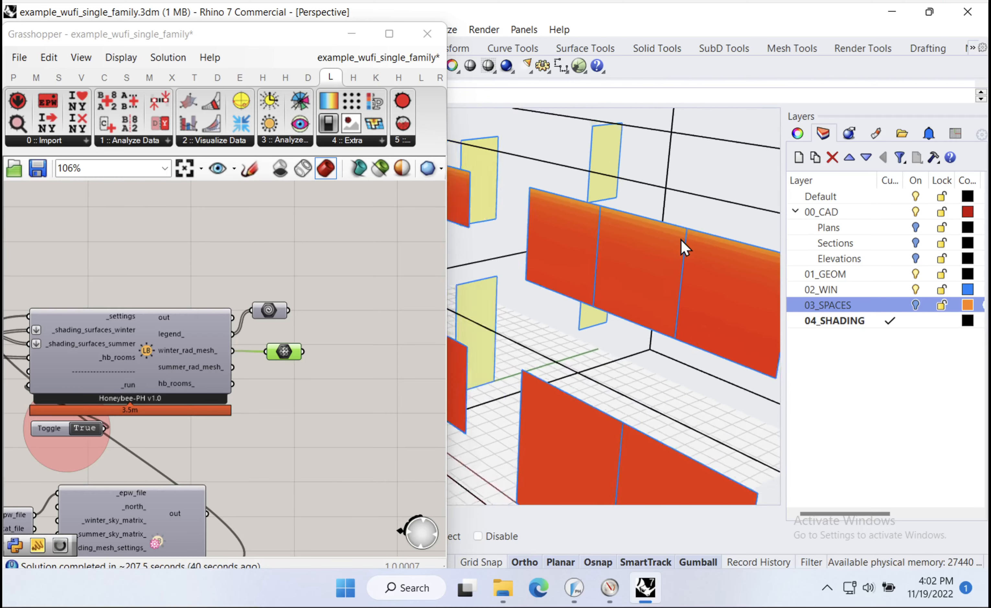
{"action": "right_click_drag", "start_coordinate": [675, 248], "coordinate": [607, 237]}
{"action": "right_click_drag", "start_coordinate": [672, 361], "coordinate": [642, 360], "text": "shift"}
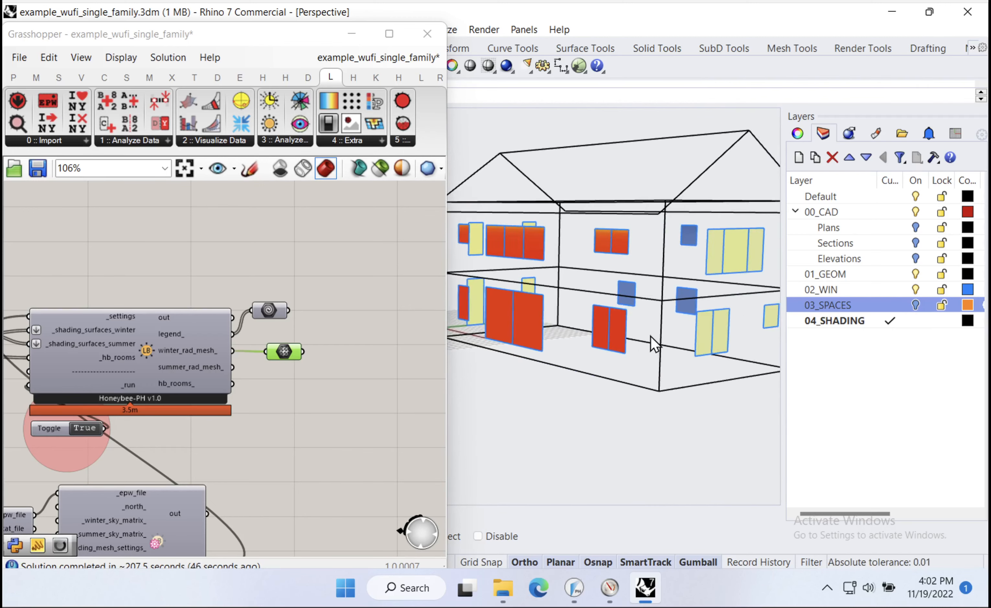
- Examine the winter radiation colours on the windows around the whole house, ending close to the large ground-floor window
{"action": "scroll", "coordinate": [651, 337], "scroll_direction": "down", "scroll_amount": 6}
{"action": "right_click_drag", "start_coordinate": [613, 265], "coordinate": [695, 282]}
{"action": "right_click_drag", "start_coordinate": [560, 291], "coordinate": [692, 315], "text": "shift"}
{"action": "right_click_drag", "start_coordinate": [575, 318], "coordinate": [648, 332], "text": "shift"}
{"action": "right_click_drag", "start_coordinate": [541, 321], "coordinate": [623, 336]}
{"action": "right_click_drag", "start_coordinate": [563, 349], "coordinate": [695, 372], "text": "shift"}
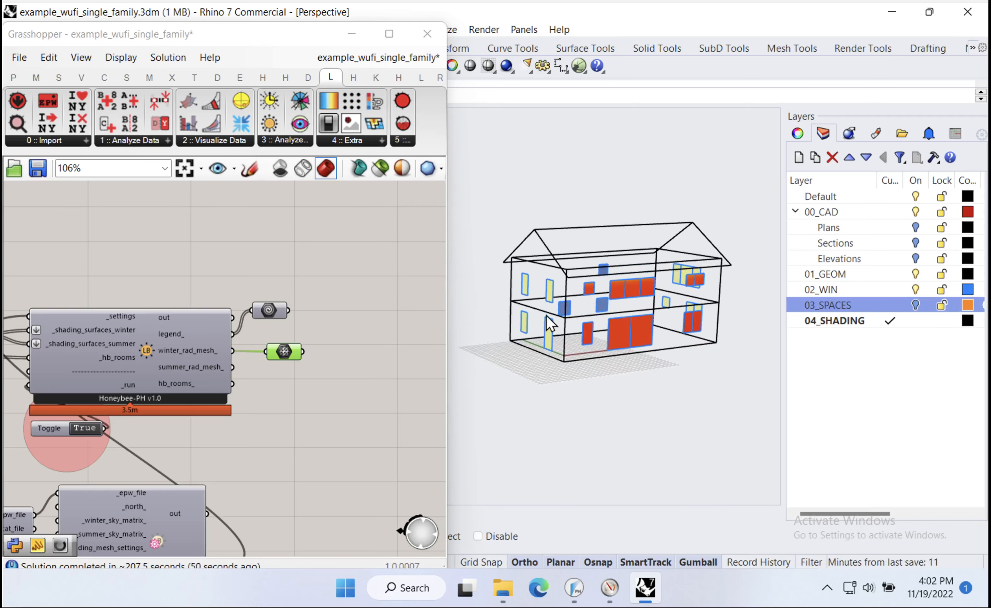
{"action": "scroll", "coordinate": [564, 331], "scroll_direction": "up", "scroll_amount": 5}
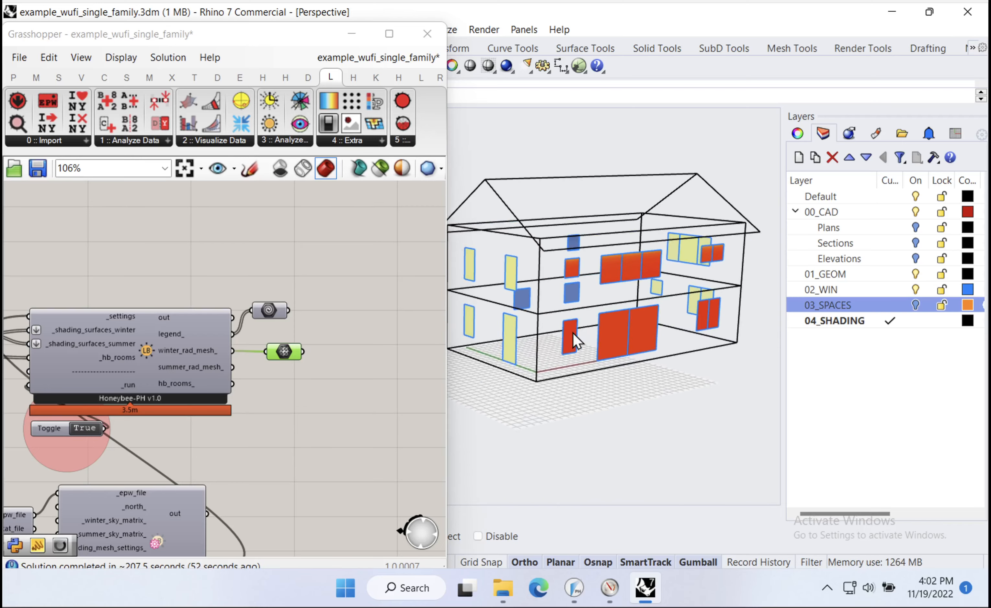
{"action": "scroll", "coordinate": [573, 340], "scroll_direction": "down", "scroll_amount": 3}
{"action": "scroll", "coordinate": [614, 329], "scroll_direction": "up", "scroll_amount": 5}
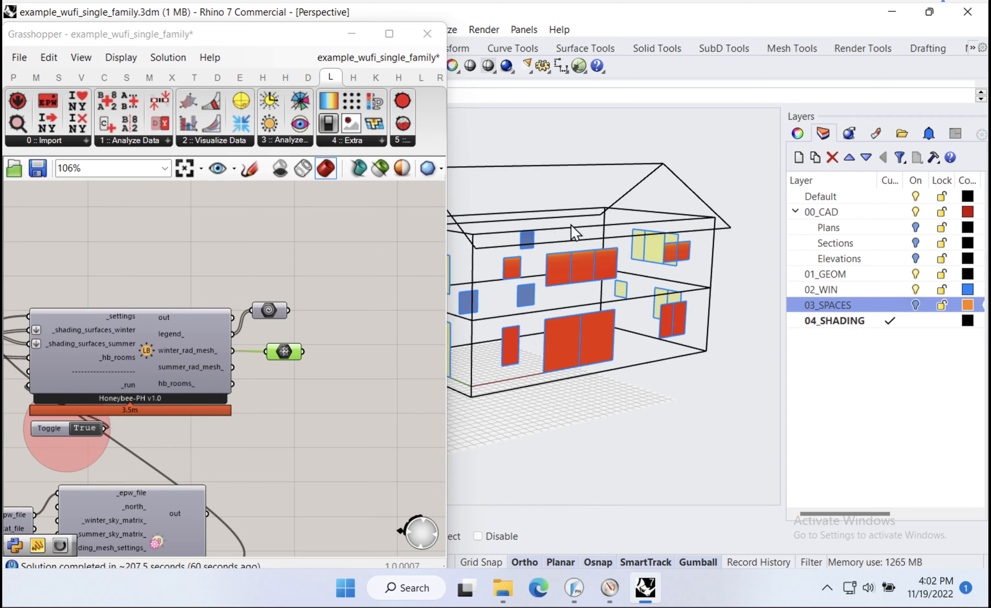
{"action": "right_click_drag", "start_coordinate": [639, 337], "coordinate": [615, 332]}
{"action": "right_click_drag", "start_coordinate": [633, 207], "coordinate": [582, 493]}
{"action": "right_click_drag", "start_coordinate": [621, 451], "coordinate": [670, 491], "text": "shift"}
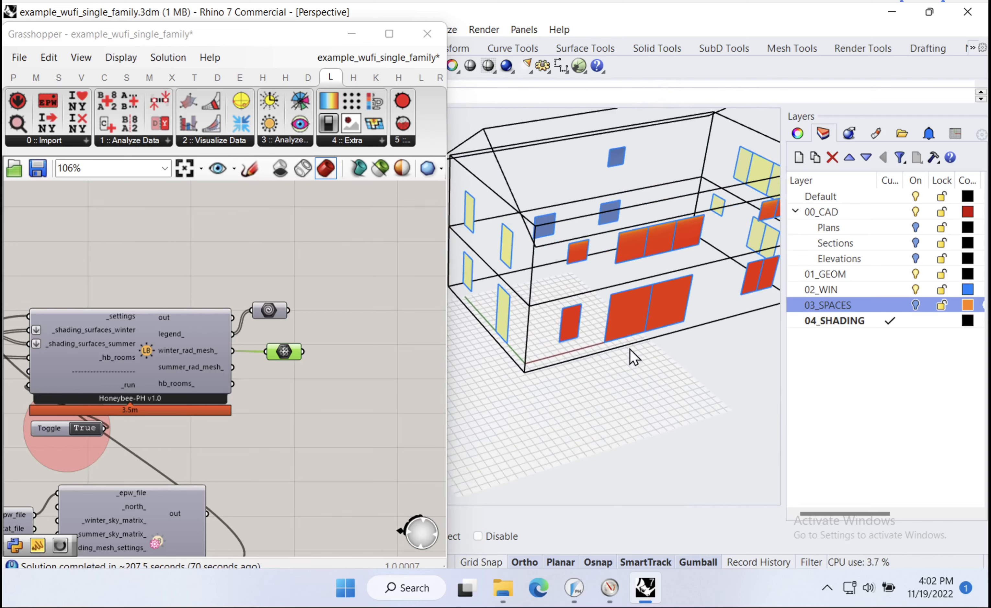
{"action": "scroll", "coordinate": [677, 301], "scroll_direction": "up", "scroll_amount": 3}
{"action": "scroll", "coordinate": [570, 311], "scroll_direction": "up", "scroll_amount": 3}
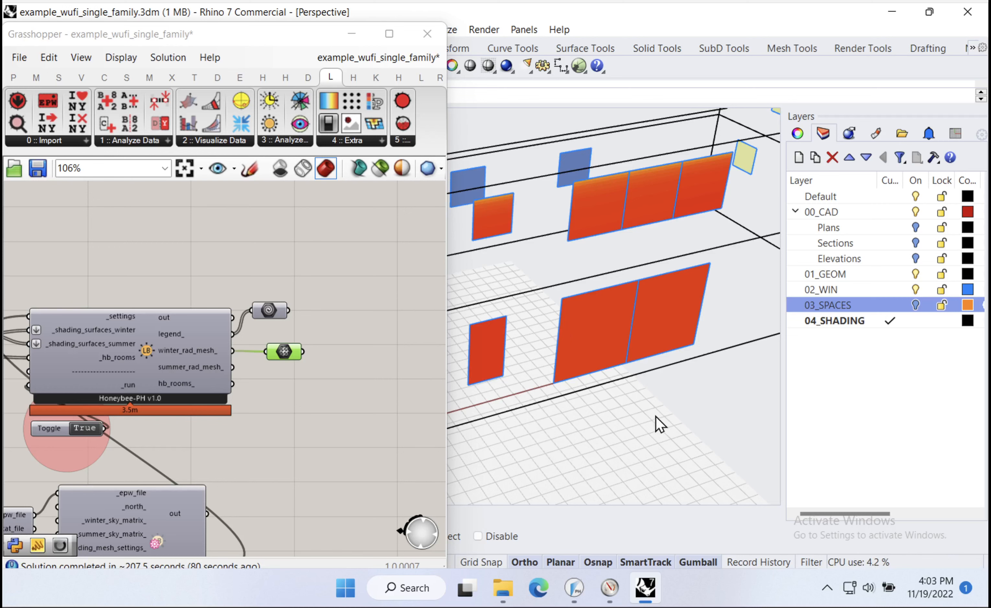
- Lock the Grasshopper solver and move its window down to uncover the Rhino modelling tools and viewport
{"action": "right_click", "coordinate": [272, 237]}
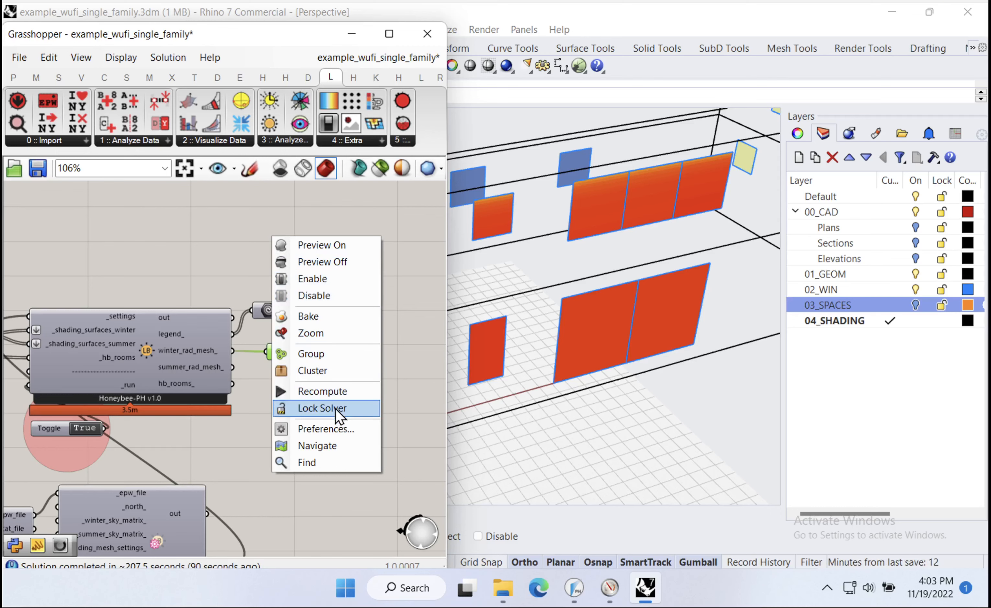
{"action": "left_click", "coordinate": [322, 408]}
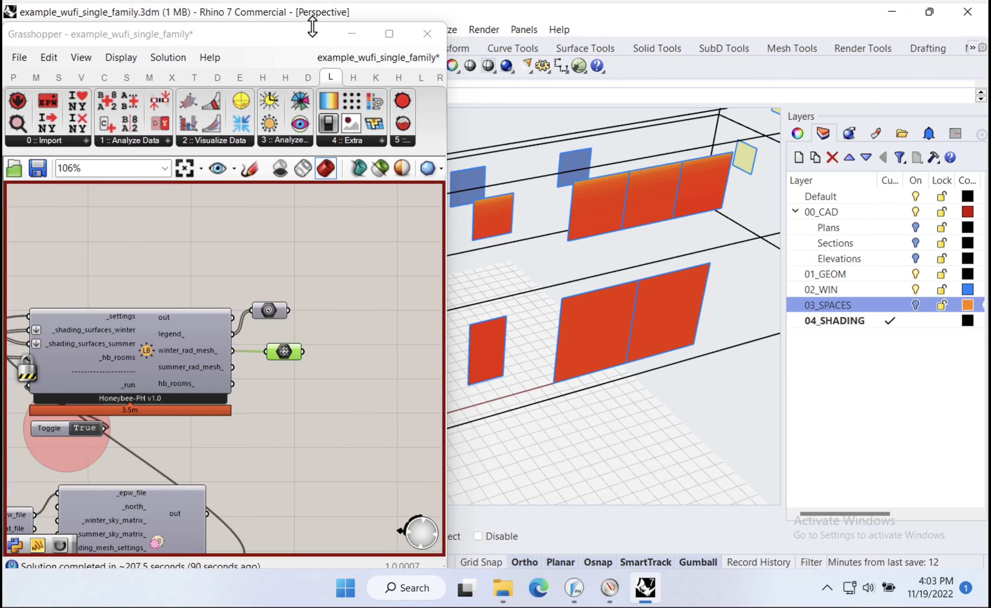
{"action": "left_click_drag", "start_coordinate": [294, 34], "coordinate": [376, 417]}
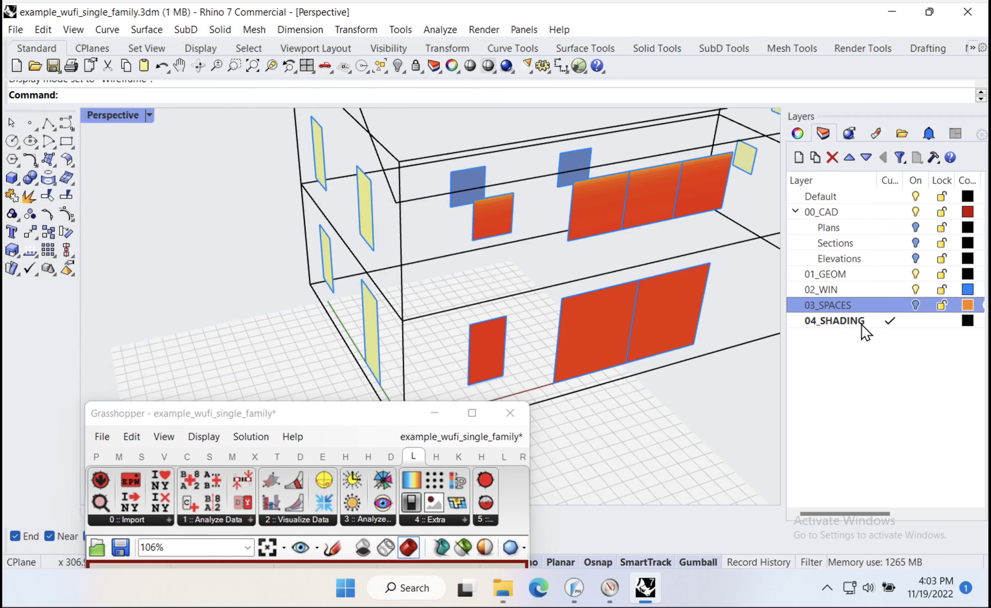
- Draw a three-point plane as a horizontal overhang projecting outward from the top edge of the large double ground-floor window
{"action": "left_click", "coordinate": [52, 164]}
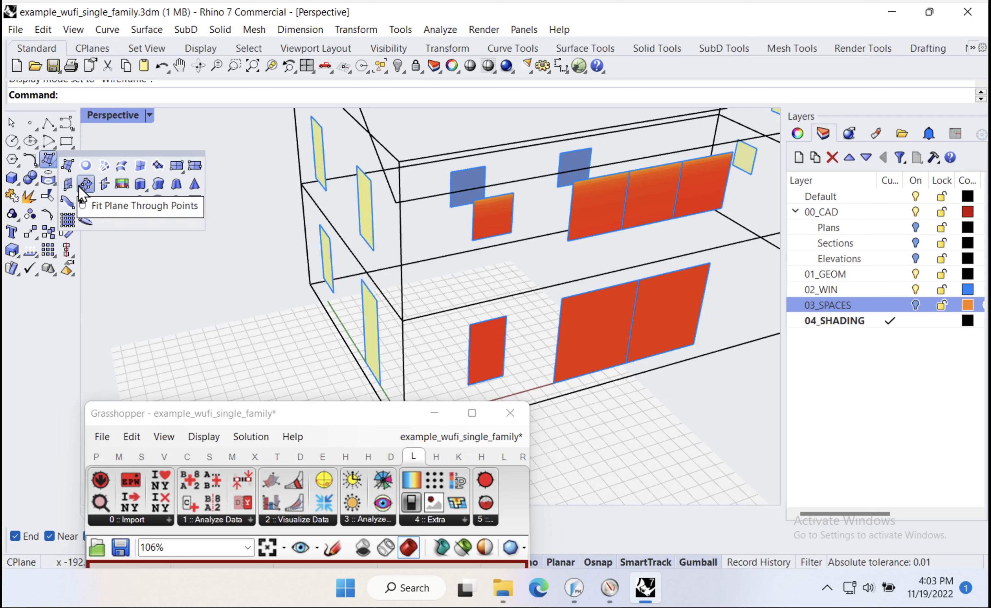
{"action": "left_click", "coordinate": [194, 166]}
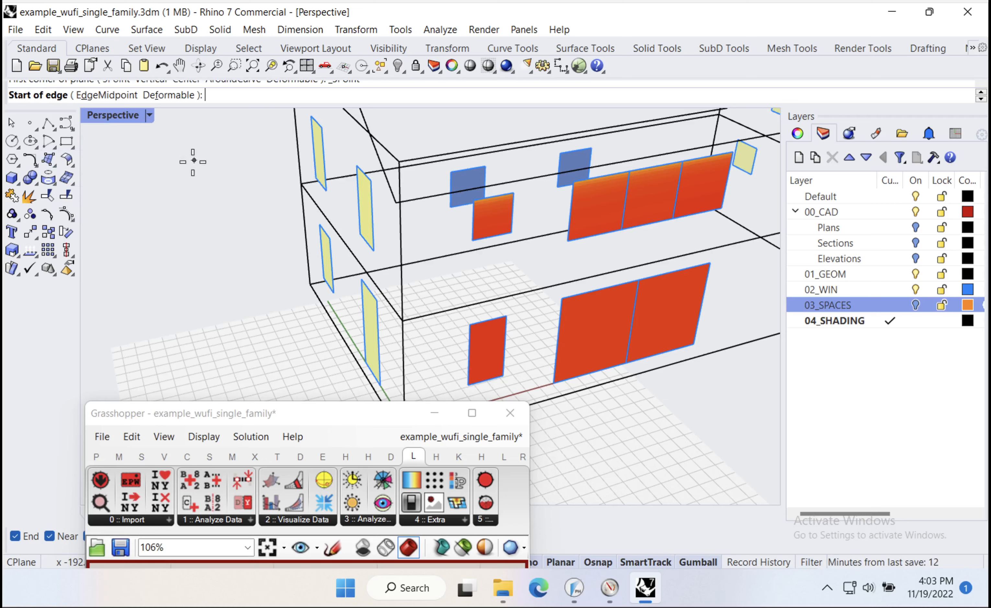
{"action": "left_click", "coordinate": [561, 298]}
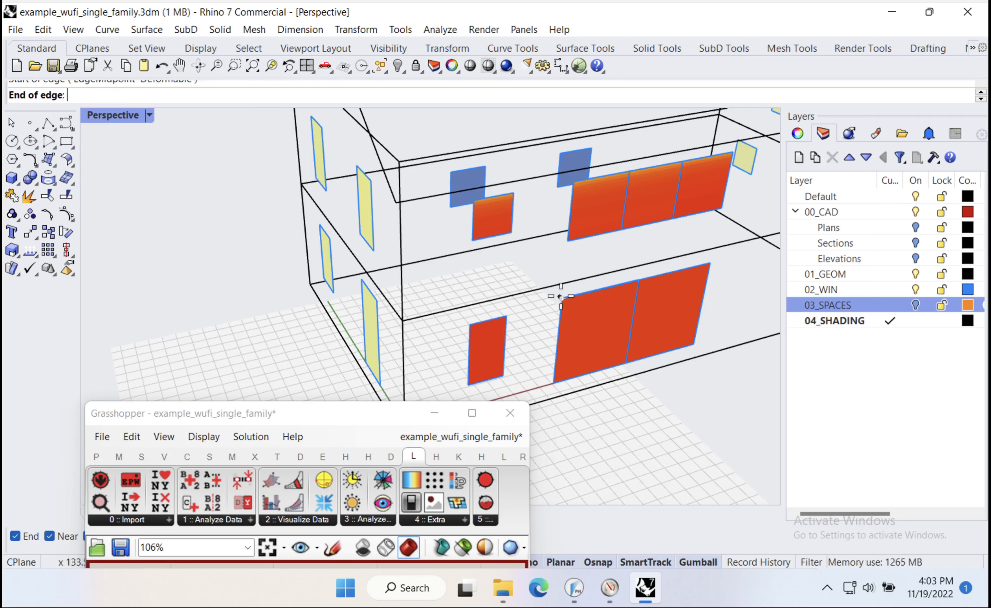
{"action": "left_click", "coordinate": [710, 264]}
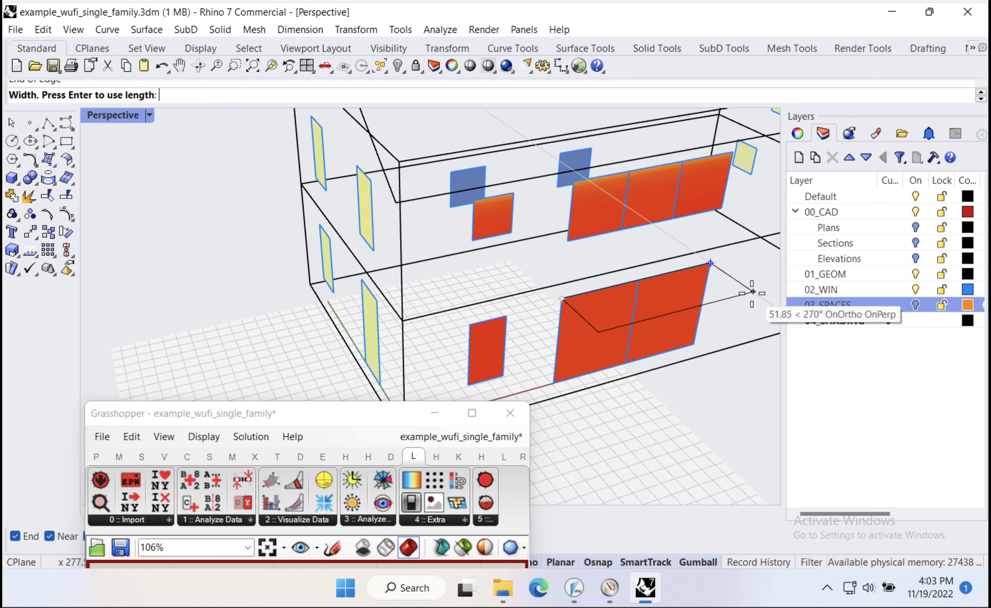
{"action": "left_click", "coordinate": [737, 280]}
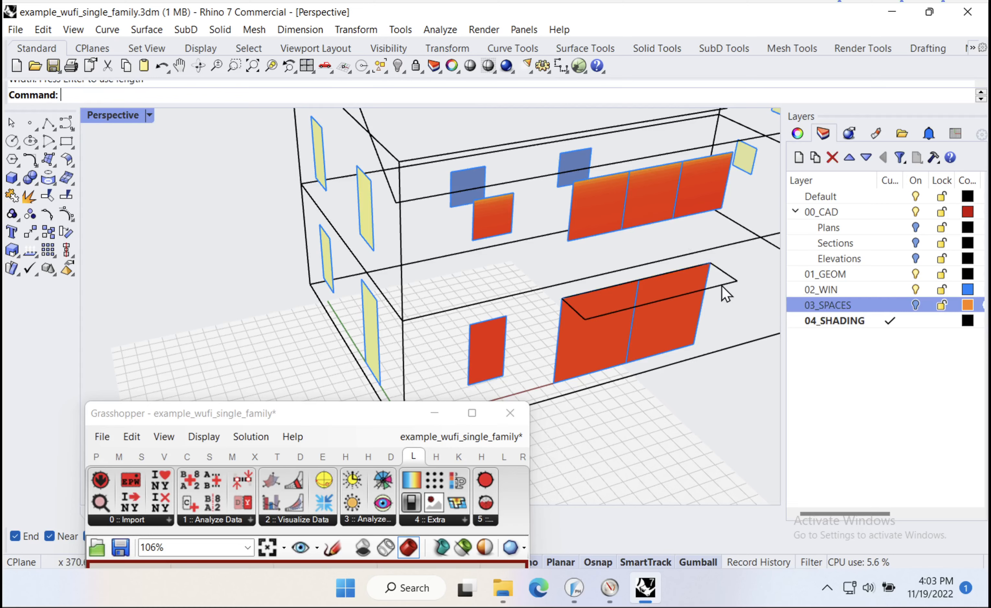
- Raise the new overhang surface slightly above the head of the large ground-floor window
{"action": "left_click", "coordinate": [722, 286]}
{"action": "left_click_drag", "start_coordinate": [654, 251], "coordinate": [655, 248]}
{"action": "left_click", "coordinate": [648, 424]}
{"action": "right_click_drag", "start_coordinate": [648, 424], "coordinate": [645, 374]}
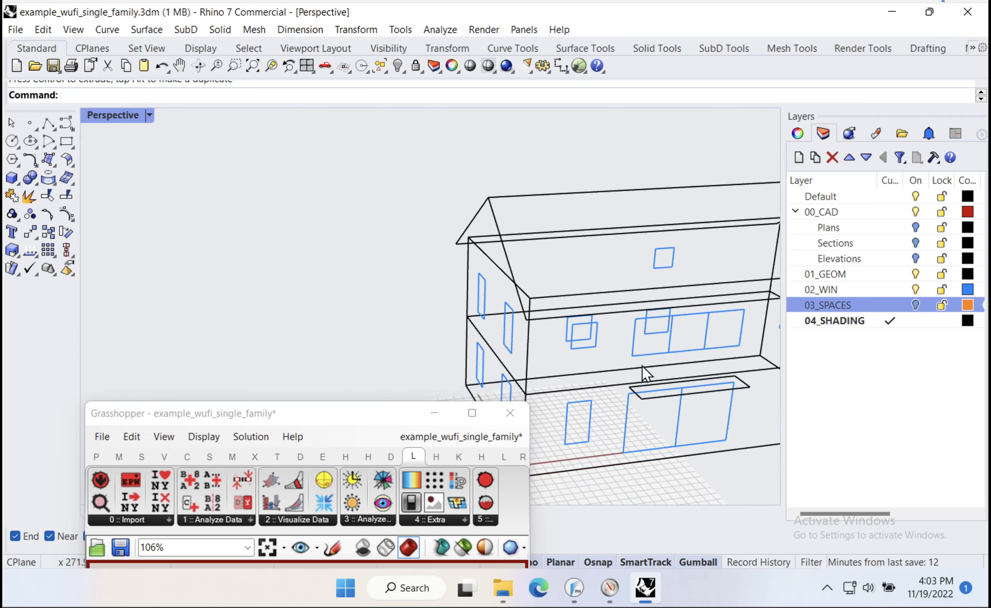
- Zoom to the overhang surface and examine its position above the large ground-floor window
{"action": "left_click", "coordinate": [751, 391]}
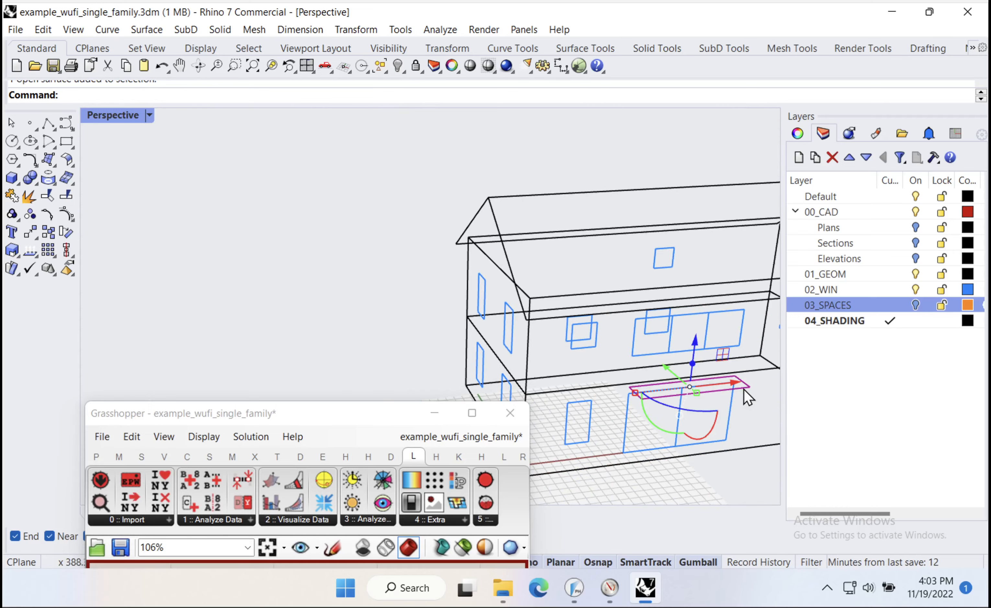
{"action": "type", "text": "z"}
{"action": "key", "text": "Return"}
{"action": "type", "text": "s"}
{"action": "key", "text": "Return"}
{"action": "left_click", "coordinate": [717, 385]}
{"action": "scroll", "coordinate": [567, 275], "scroll_direction": "down", "scroll_amount": 10}
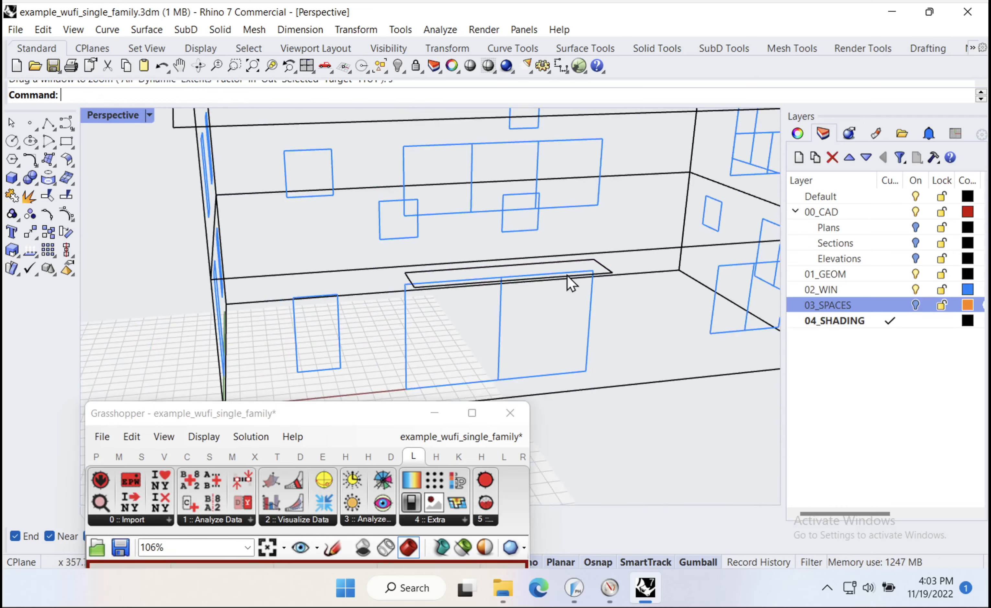
{"action": "right_click_drag", "start_coordinate": [567, 275], "coordinate": [641, 360]}
- Move the Grasshopper window back up, narrow it to reveal more of the model, and shift the legend_ output's geometry parameter slightly
{"action": "left_click_drag", "start_coordinate": [338, 424], "coordinate": [254, 35]}
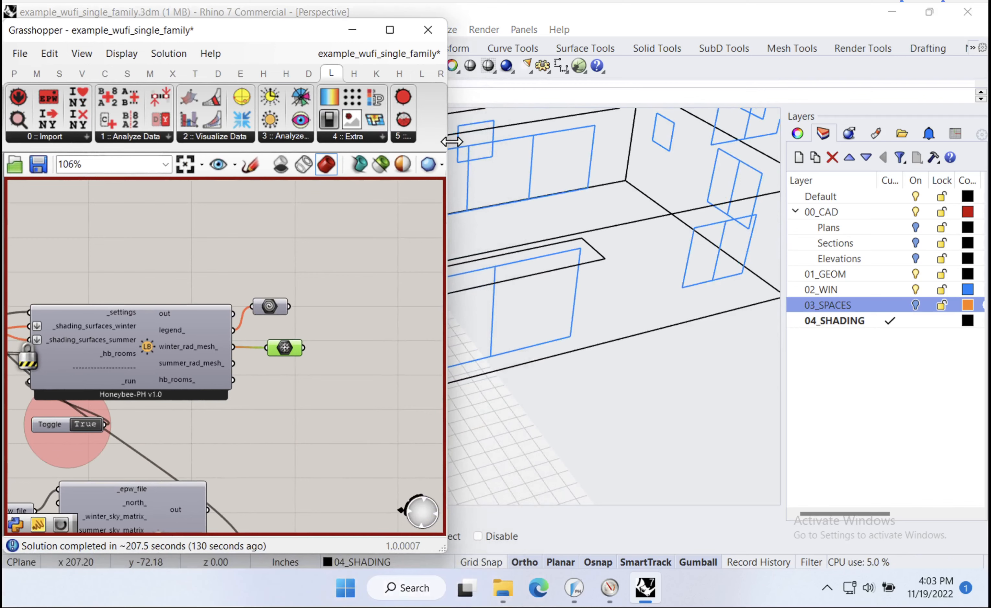
{"action": "left_click_drag", "start_coordinate": [451, 142], "coordinate": [370, 142]}
{"action": "left_click", "coordinate": [275, 307]}
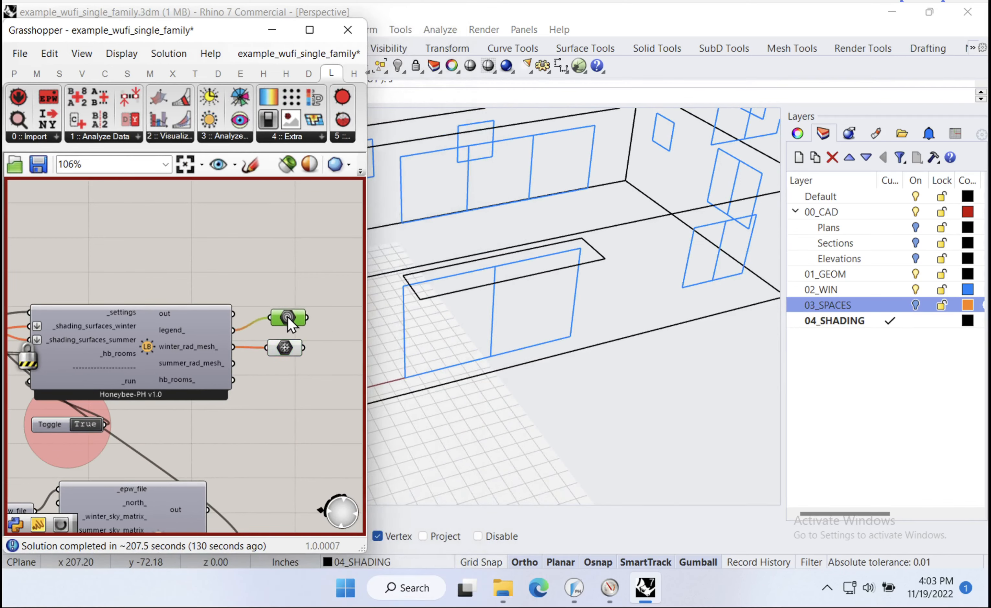
- Unlock the Grasshopper solver to recalculate the window radiation with the new overhang, keeping the shaded window in view
{"action": "right_click_drag", "start_coordinate": [156, 321], "coordinate": [200, 325]}
{"action": "left_click", "coordinate": [674, 236]}
{"action": "right_click_drag", "start_coordinate": [563, 376], "coordinate": [745, 401], "text": "shift"}
{"action": "right_click_drag", "start_coordinate": [650, 410], "coordinate": [692, 366]}
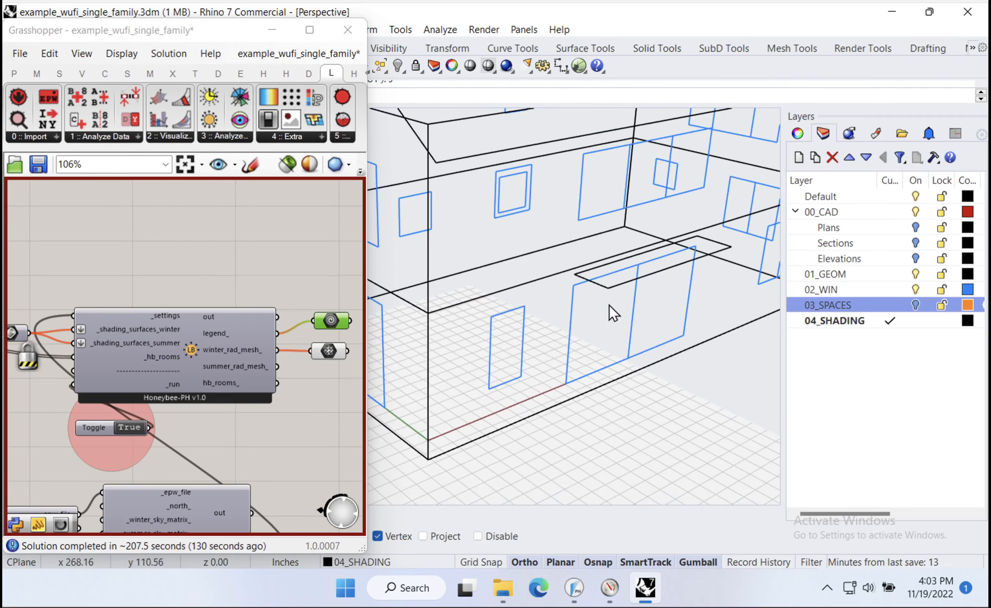
{"action": "right_click", "coordinate": [190, 232]}
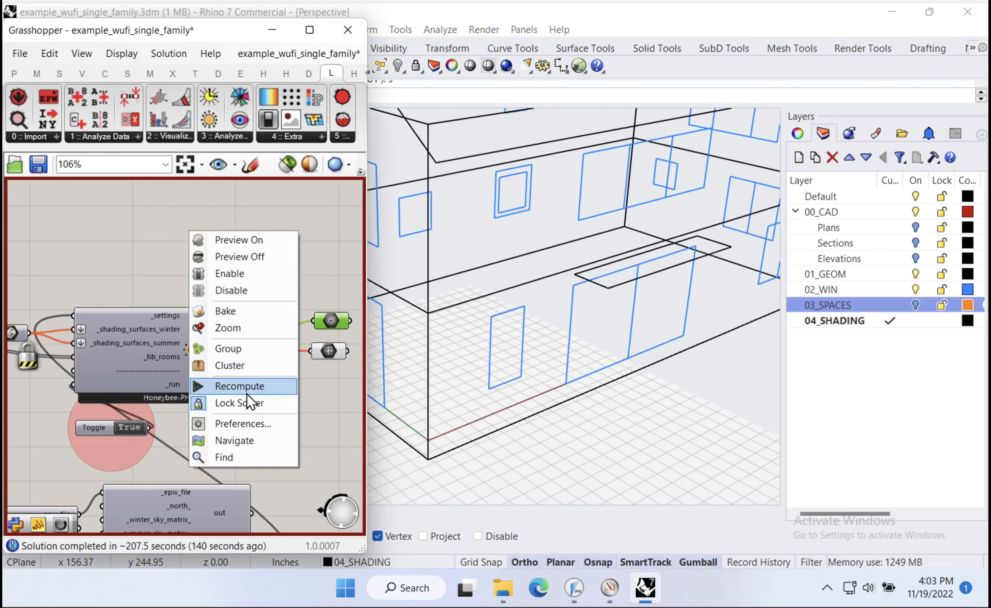
{"action": "left_click", "coordinate": [248, 403]}
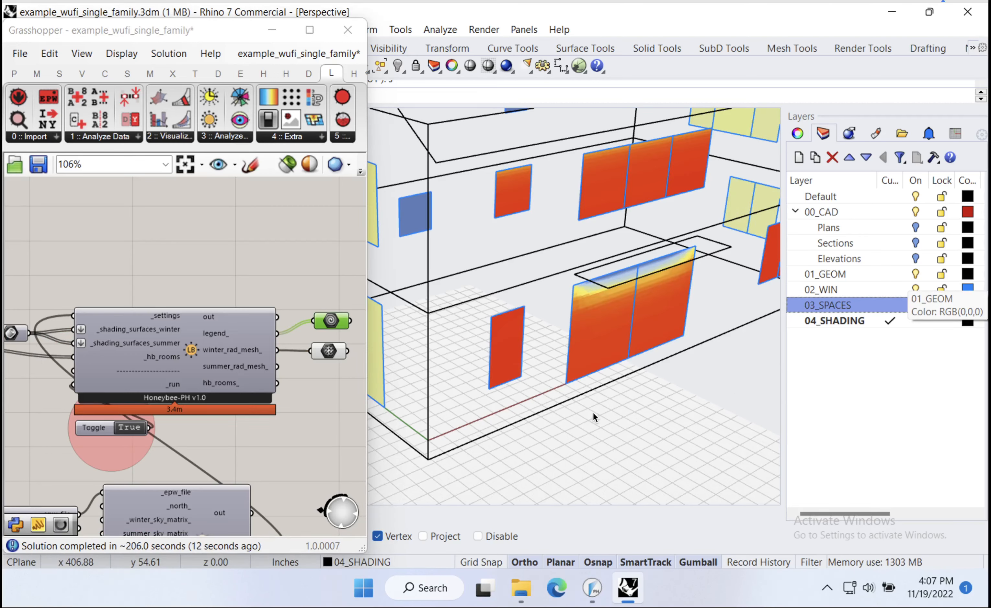
- Turn on the preview of the geometry parameter on the legend_ output to display the radiation scale beside the house
{"action": "right_click_drag", "start_coordinate": [593, 414], "coordinate": [591, 380]}
{"action": "scroll", "coordinate": [539, 391], "scroll_direction": "down", "scroll_amount": 4}
{"action": "left_click", "coordinate": [334, 321]}
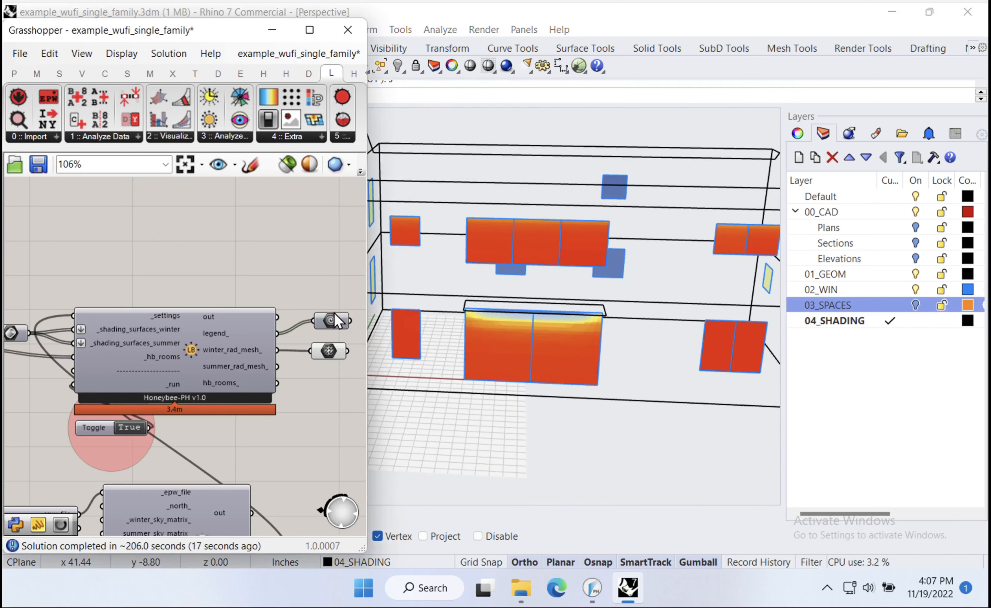
{"action": "right_click", "coordinate": [309, 284]}
{"action": "left_click", "coordinate": [327, 293]}
{"action": "right_click_drag", "start_coordinate": [646, 359], "coordinate": [582, 403]}
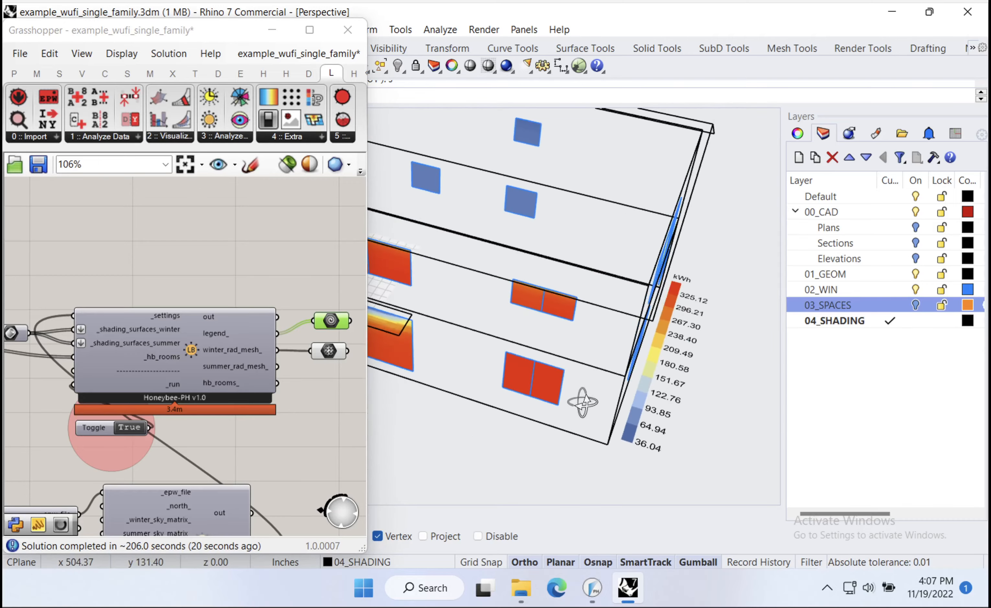
- Rewire the mesh parameter from the winter radiation output to summer_rad_mesh_ and line it up beside that output
{"action": "scroll", "coordinate": [706, 297], "scroll_direction": "up", "scroll_amount": 3}
{"action": "scroll", "coordinate": [678, 265], "scroll_direction": "down", "scroll_amount": 6}
{"action": "right_click_drag", "start_coordinate": [561, 363], "coordinate": [694, 401], "text": "shift"}
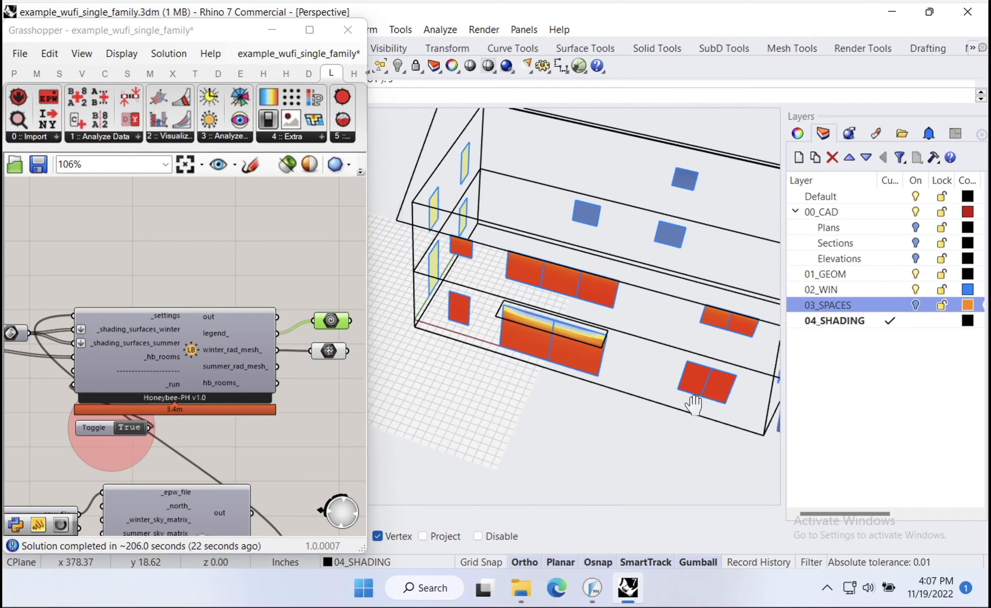
{"action": "right_click_drag", "start_coordinate": [537, 401], "coordinate": [638, 346]}
{"action": "scroll", "coordinate": [506, 343], "scroll_direction": "up", "scroll_amount": 4}
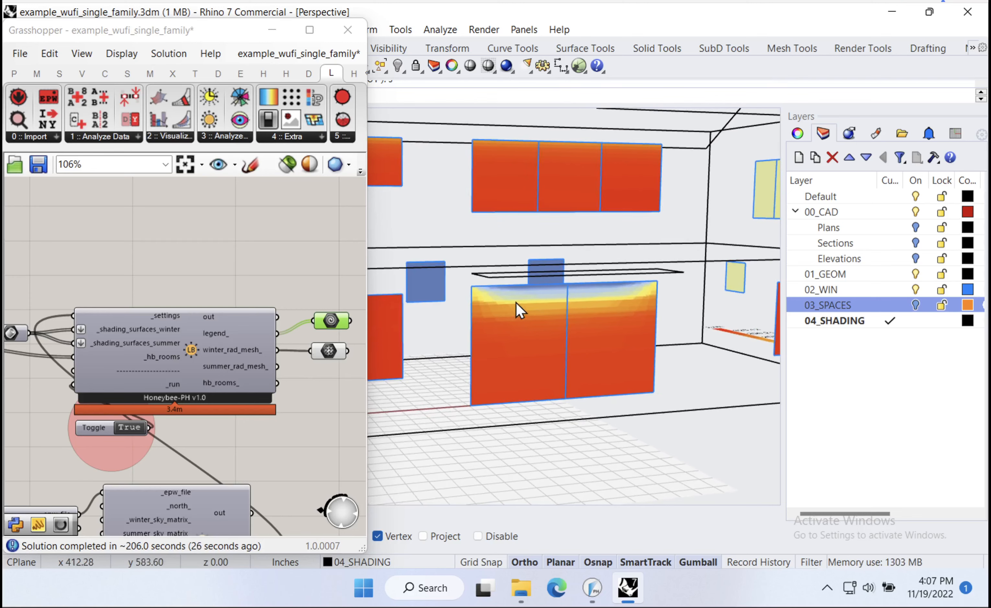
{"action": "left_click_drag", "start_coordinate": [276, 367], "coordinate": [327, 368]}
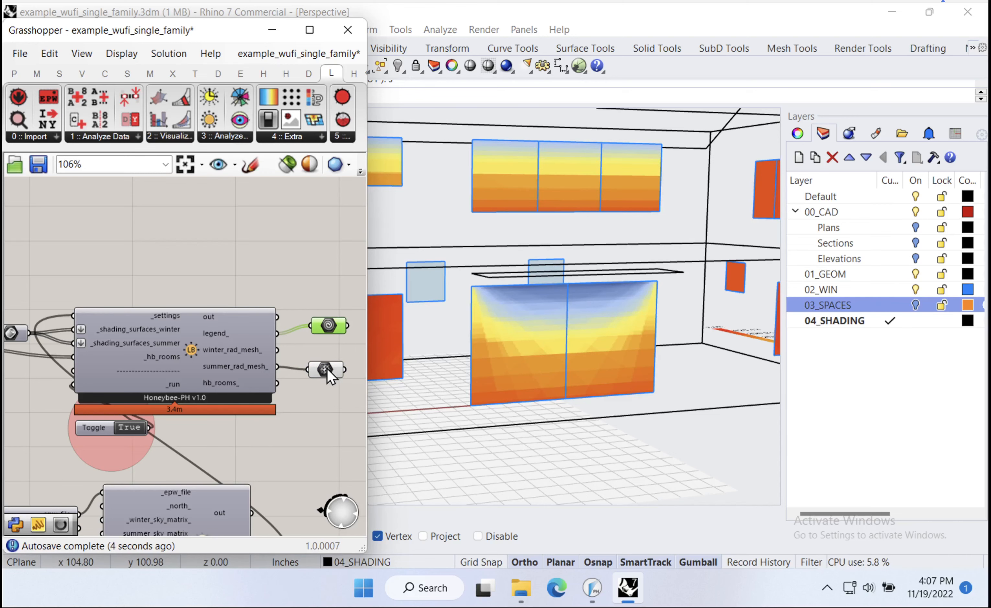
{"action": "left_click_drag", "start_coordinate": [327, 365], "coordinate": [327, 365]}
- Examine the summer radiation colours on the windows around the house, especially the large ground-floor window beneath the overhang
{"action": "scroll", "coordinate": [665, 411], "scroll_direction": "down", "scroll_amount": 8}
{"action": "right_click_drag", "start_coordinate": [532, 398], "coordinate": [605, 411]}
{"action": "scroll", "coordinate": [532, 367], "scroll_direction": "up", "scroll_amount": 4}
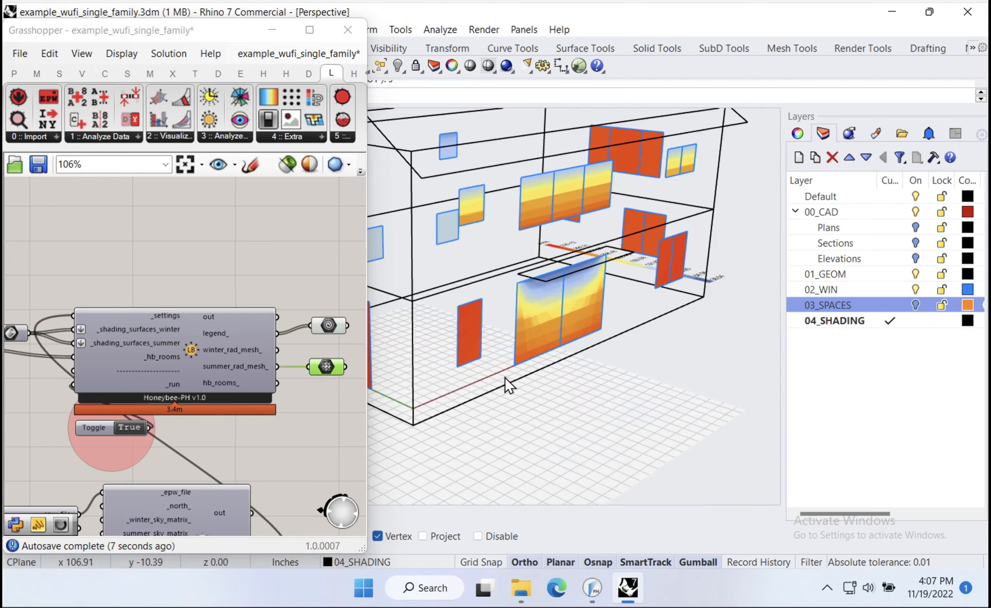
{"action": "scroll", "coordinate": [529, 382], "scroll_direction": "down", "scroll_amount": 5}
{"action": "right_click_drag", "start_coordinate": [563, 375], "coordinate": [502, 384]}
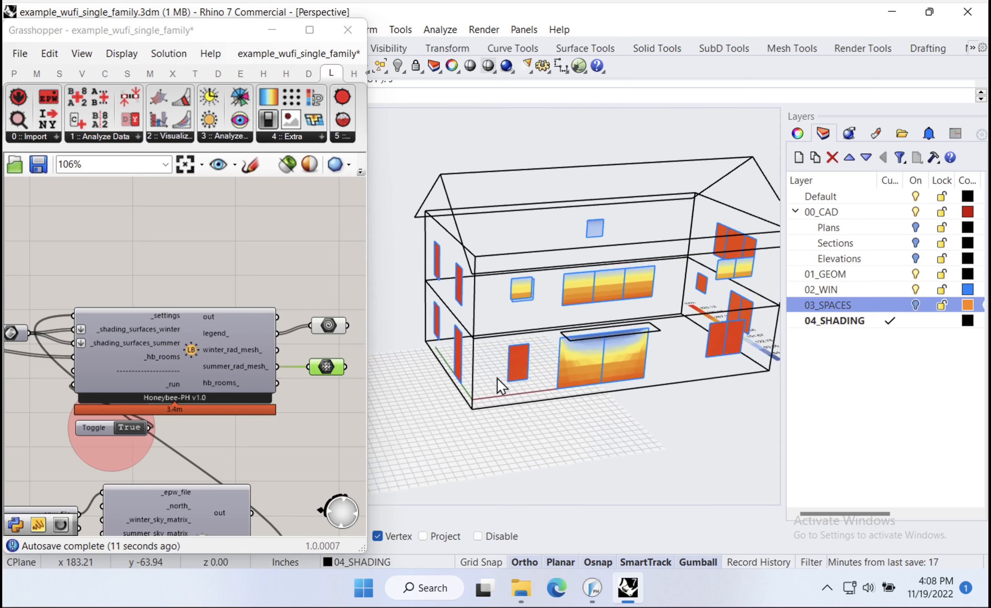
{"action": "left_click", "coordinate": [344, 370]}
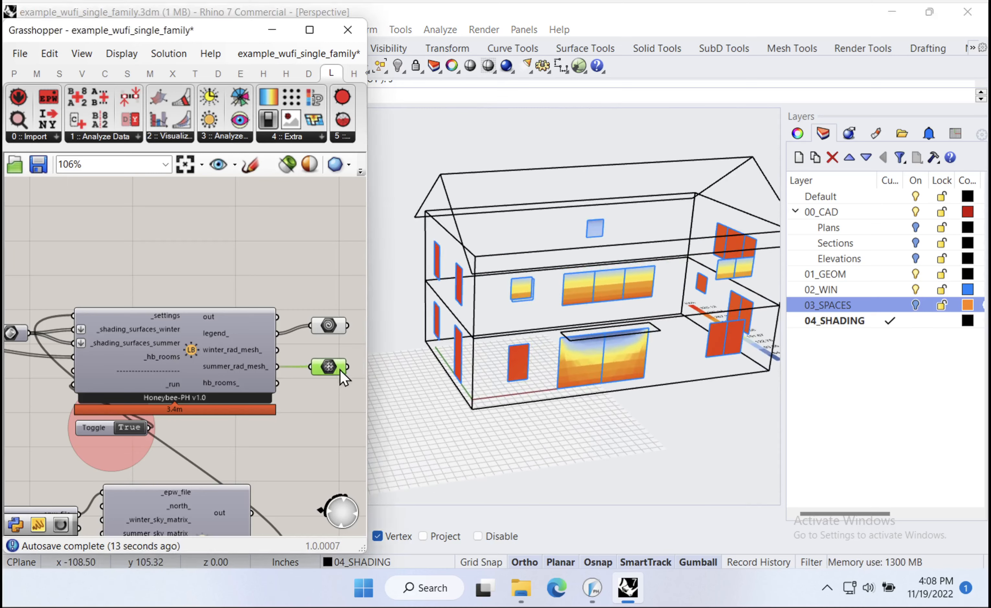
{"action": "right_click_drag", "start_coordinate": [606, 403], "coordinate": [630, 398]}
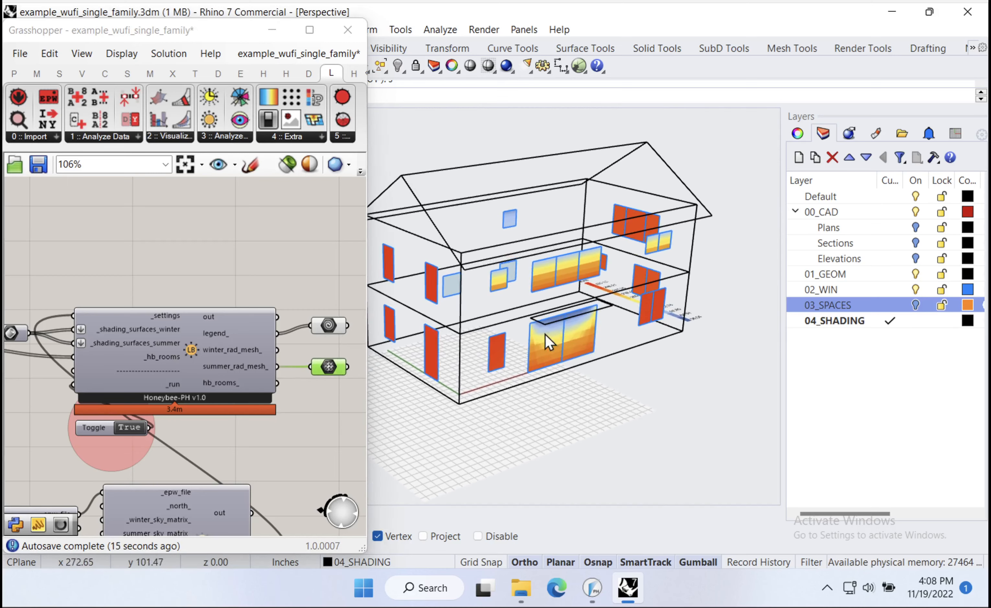
{"action": "scroll", "coordinate": [540, 326], "scroll_direction": "up", "scroll_amount": 5}
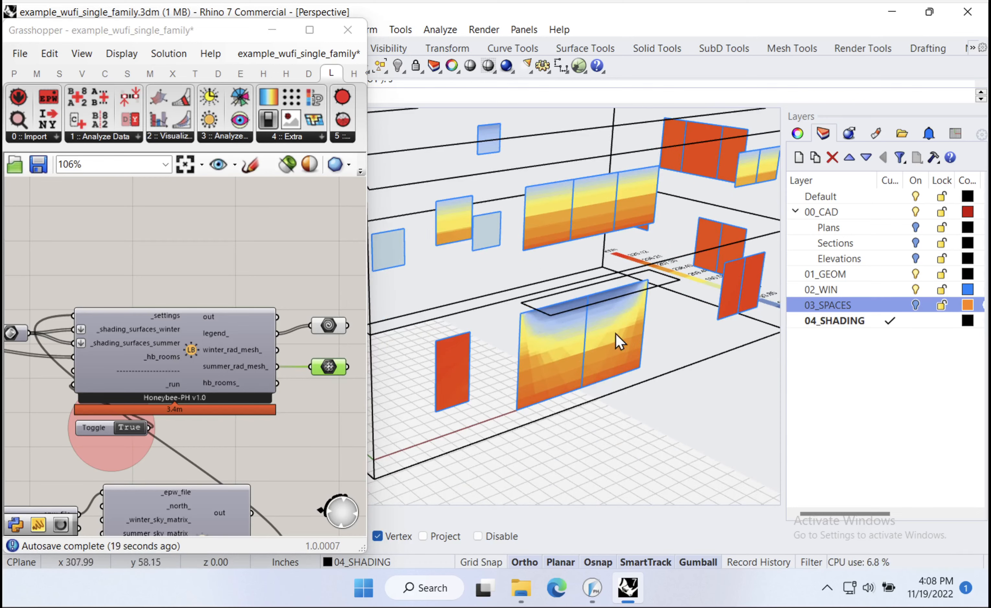
{"action": "scroll", "coordinate": [650, 354], "scroll_direction": "down", "scroll_amount": 6}
{"action": "right_click_drag", "start_coordinate": [651, 353], "coordinate": [519, 371]}
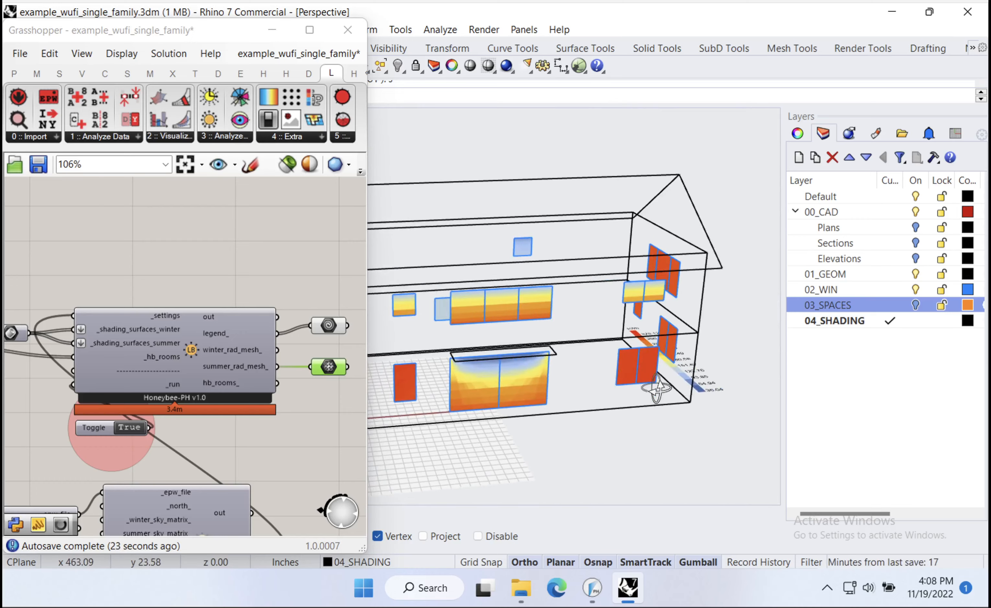
{"action": "right_click_drag", "start_coordinate": [657, 389], "coordinate": [541, 358]}
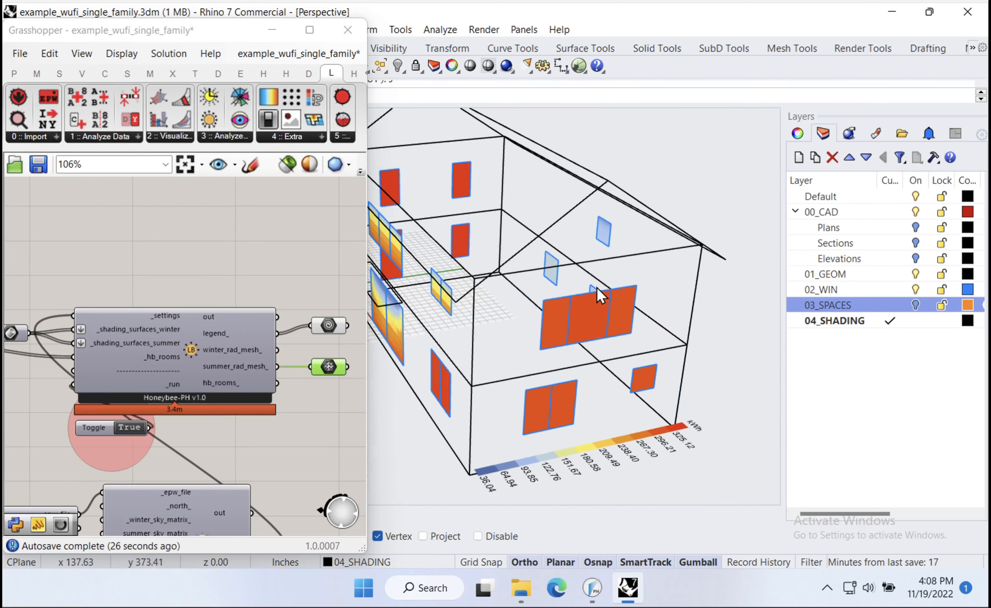
{"action": "right_click_drag", "start_coordinate": [558, 397], "coordinate": [635, 392]}
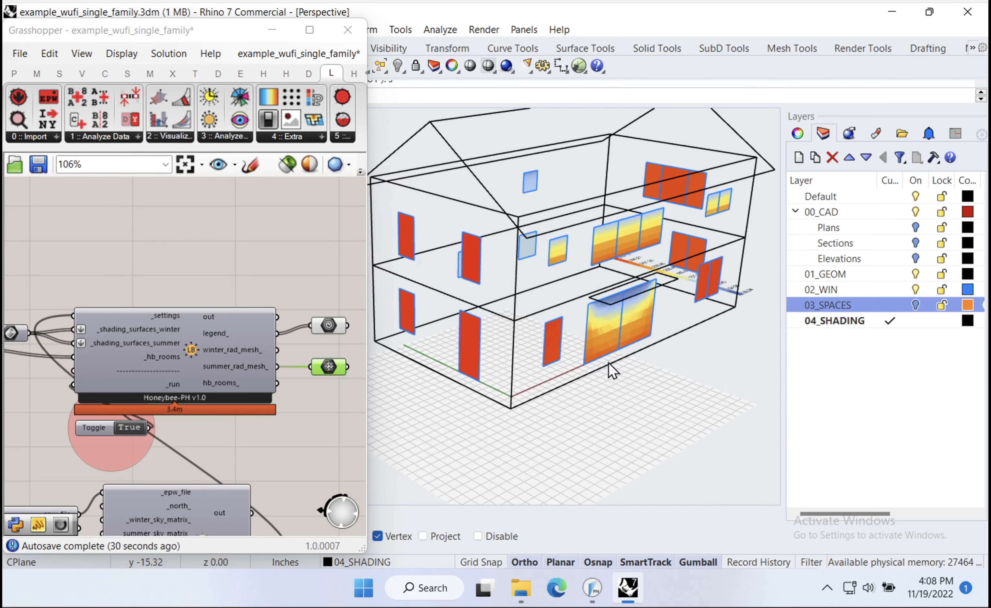
{"action": "scroll", "coordinate": [667, 289], "scroll_direction": "up", "scroll_amount": 4}
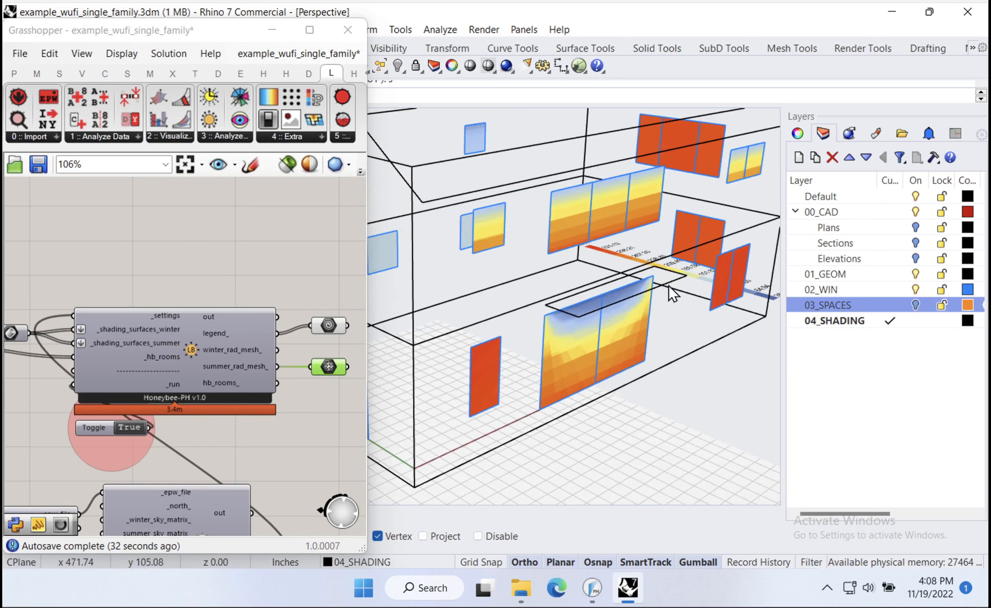
{"action": "right_click_drag", "start_coordinate": [250, 374], "coordinate": [235, 365]}
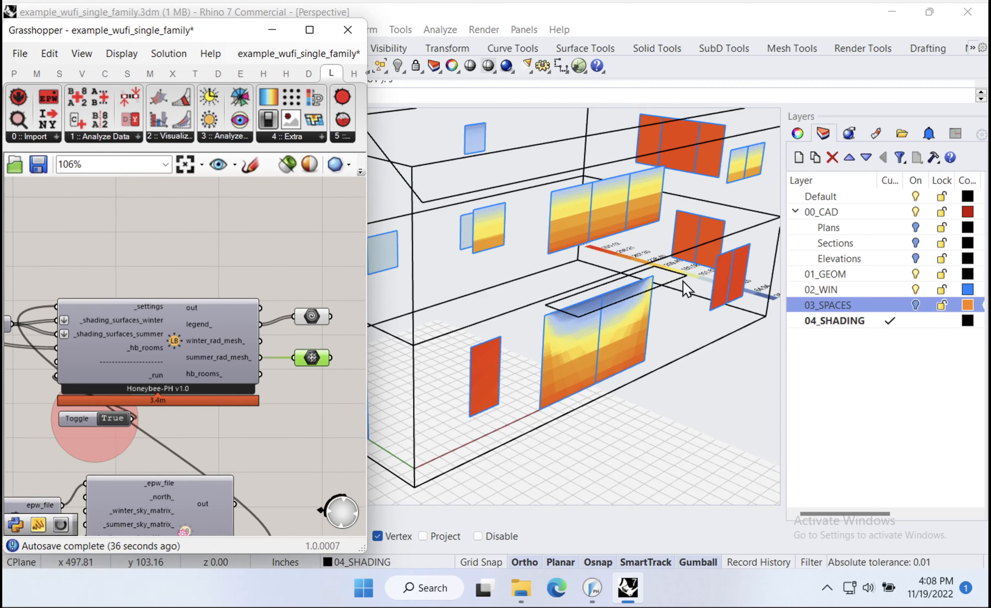
{"action": "scroll", "coordinate": [686, 285], "scroll_direction": "down", "scroll_amount": 5}
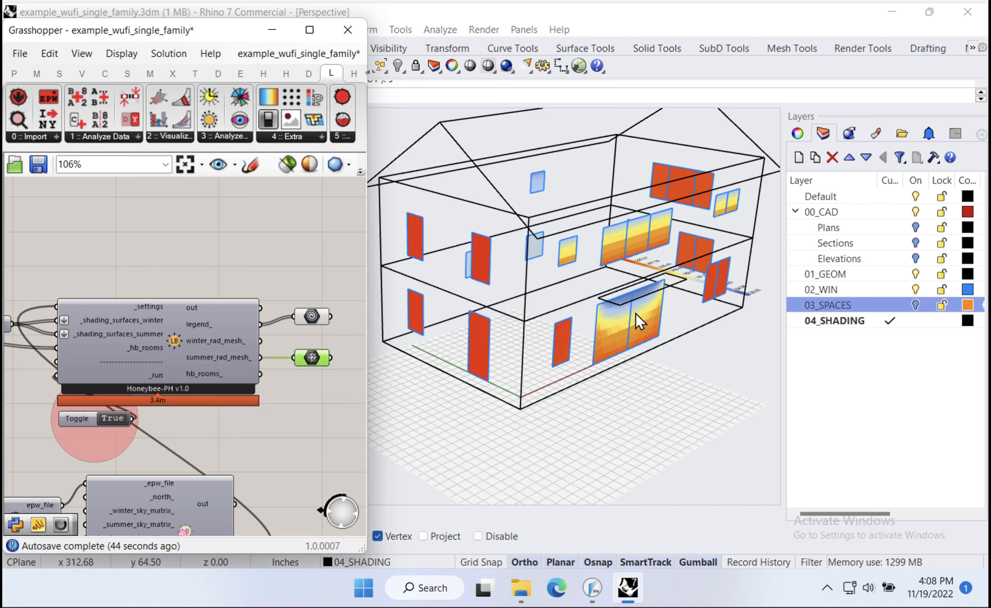
- Select the overhang surface above the large ground-floor window to highlight it in the model, and clear the selection
{"action": "scroll", "coordinate": [676, 290], "scroll_direction": "up", "scroll_amount": 4}
{"action": "left_click", "coordinate": [676, 280]}
{"action": "scroll", "coordinate": [677, 286], "scroll_direction": "down", "scroll_amount": 6}
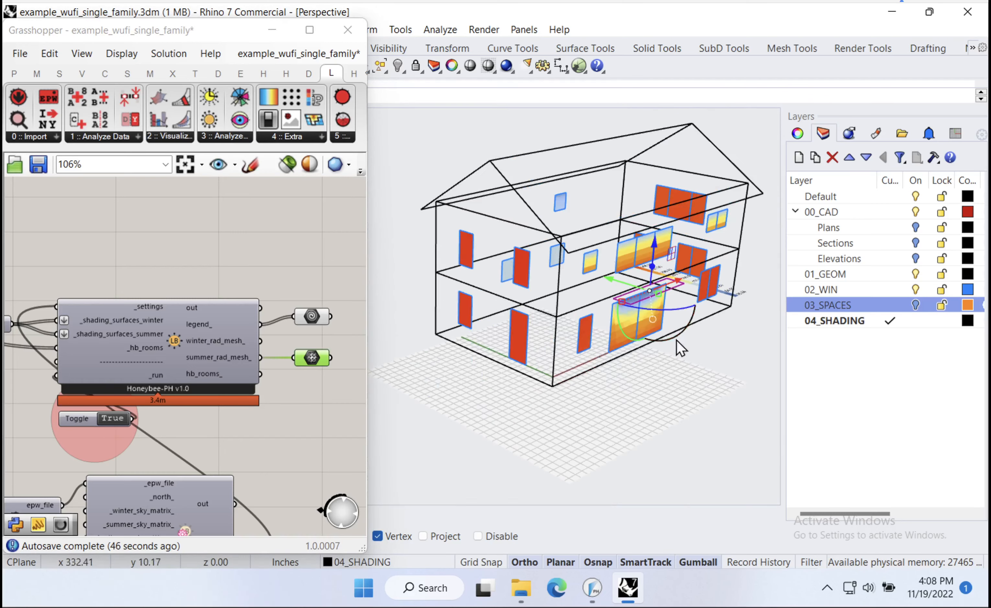
{"action": "left_click", "coordinate": [680, 379]}
- Locate the 04_SHADING geometry pipeline in the Export to WUFI-XML section of the Grasshopper definition and select it
{"action": "scroll", "coordinate": [679, 380], "scroll_direction": "down", "scroll_amount": 6}
{"action": "right_click_drag", "start_coordinate": [101, 288], "coordinate": [222, 309]}
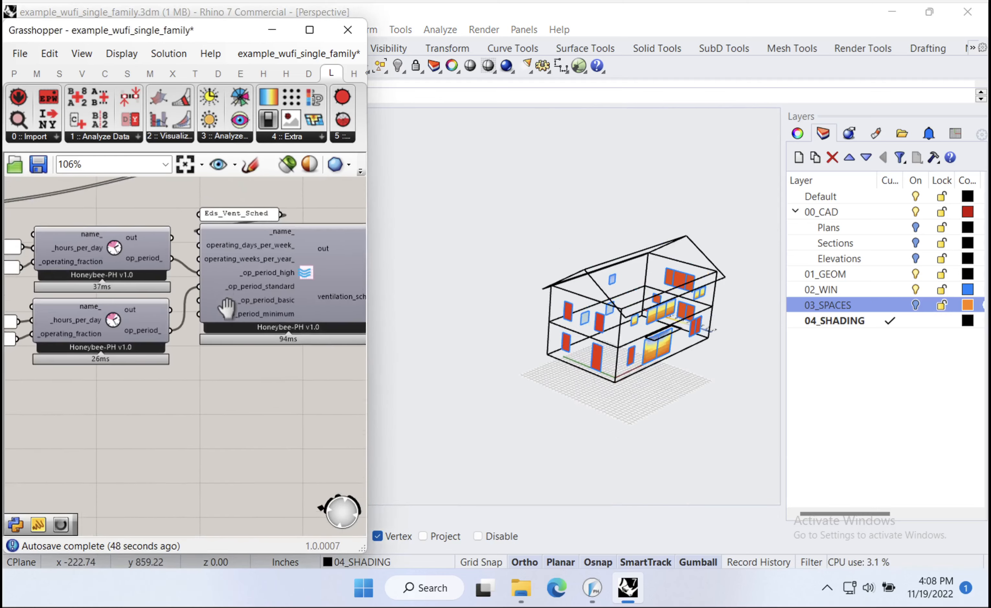
{"action": "scroll", "coordinate": [154, 342], "scroll_direction": "down", "scroll_amount": 10}
{"action": "scroll", "coordinate": [153, 343], "scroll_direction": "down", "scroll_amount": 2}
{"action": "right_click_drag", "start_coordinate": [260, 352], "coordinate": [155, 348]}
{"action": "right_click_drag", "start_coordinate": [325, 344], "coordinate": [231, 343]}
{"action": "scroll", "coordinate": [232, 344], "scroll_direction": "up", "scroll_amount": 10}
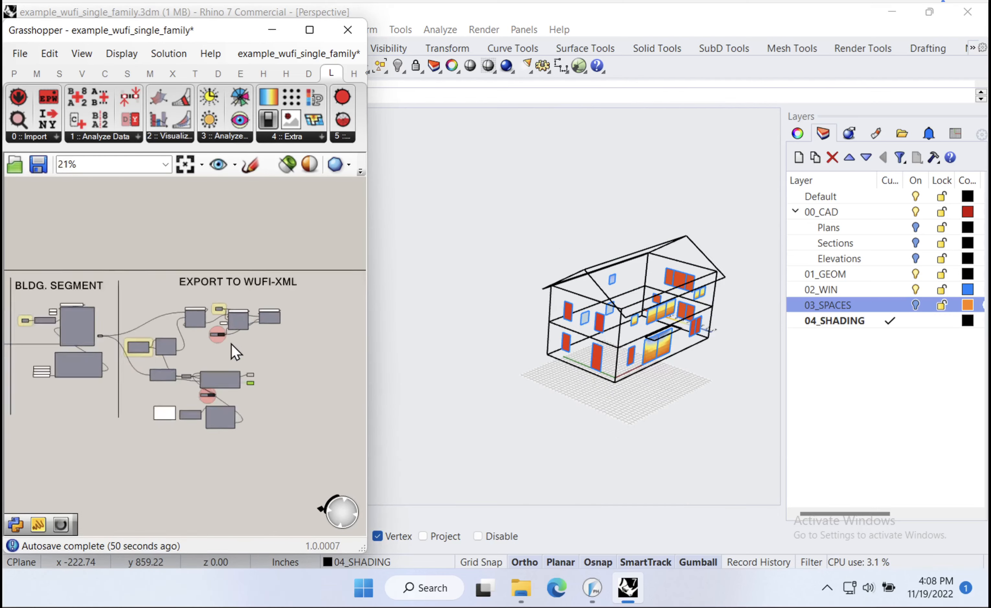
{"action": "scroll", "coordinate": [187, 321], "scroll_direction": "up", "scroll_amount": 5}
{"action": "mouse_move", "coordinate": [80, 367]}
{"action": "right_mouse_down"}
{"action": "mouse_move", "coordinate": [230, 361]}
{"action": "mouse_move", "coordinate": [216, 369]}
{"action": "mouse_move", "coordinate": [290, 371]}
{"action": "right_mouse_up"}
{"action": "mouse_move", "coordinate": [129, 335]}
{"action": "left_mouse_down"}
{"action": "mouse_move", "coordinate": [121, 326]}
{"action": "mouse_move", "coordinate": [123, 337]}
{"action": "left_mouse_up"}
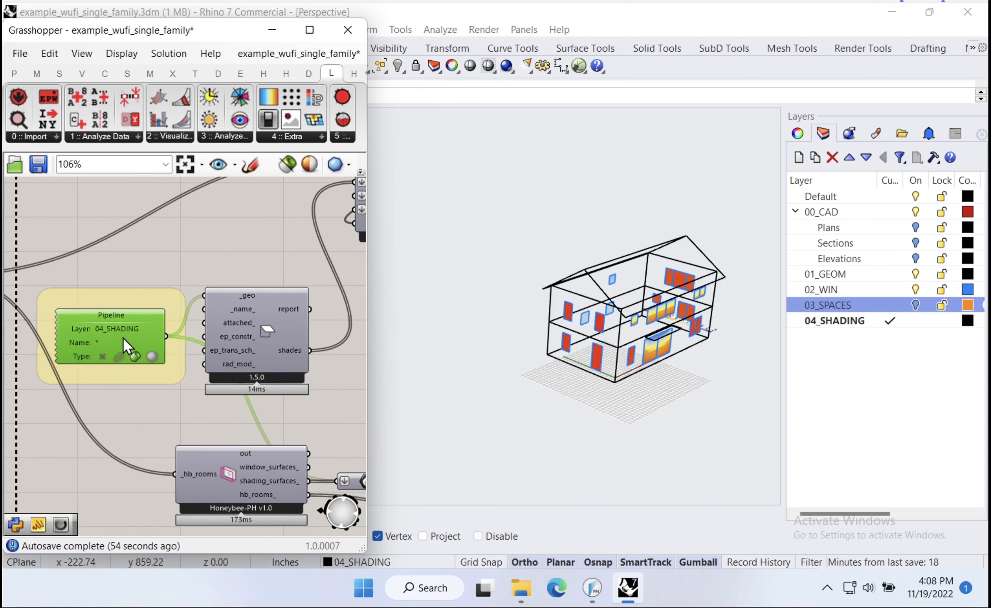
- Set the toggle feeding the HBJSON _dump input to True to export the HBJSON and WUFI-XML files
{"action": "right_click_drag", "start_coordinate": [213, 339], "coordinate": [52, 361]}
{"action": "right_click_drag", "start_coordinate": [252, 345], "coordinate": [62, 392]}
{"action": "right_click_drag", "start_coordinate": [226, 383], "coordinate": [169, 371]}
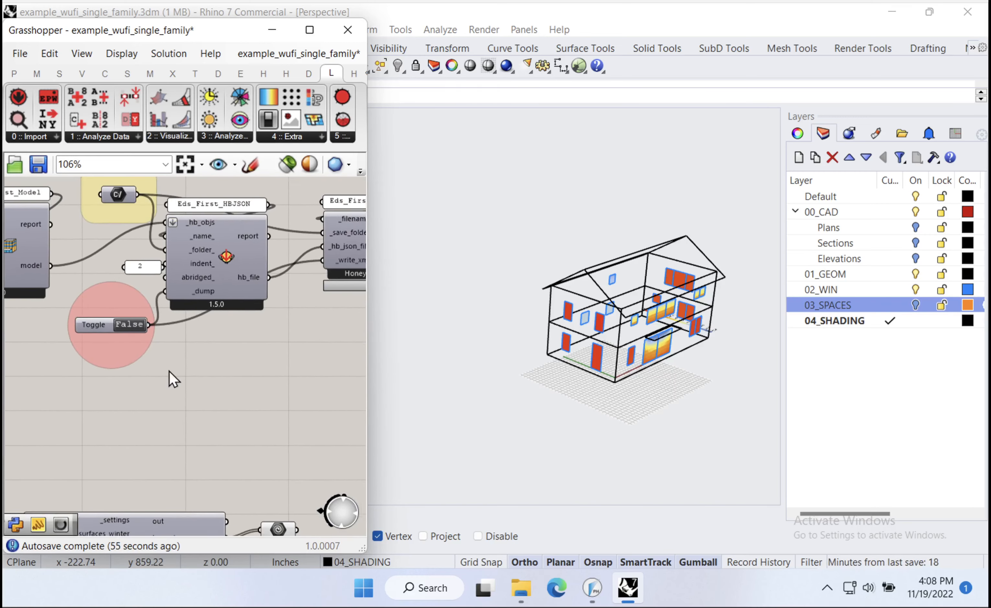
{"action": "left_click", "coordinate": [137, 325]}
- Shift the window radiation components slightly down, away from the export components, and group them together
{"action": "scroll", "coordinate": [250, 480], "scroll_direction": "down", "scroll_amount": 5}
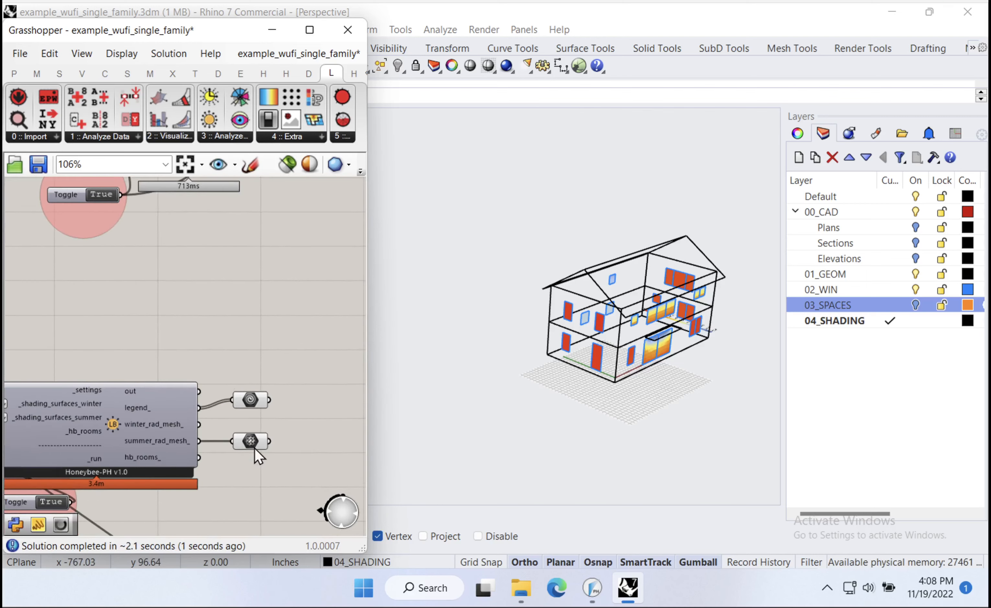
{"action": "scroll", "coordinate": [260, 361], "scroll_direction": "down", "scroll_amount": 3}
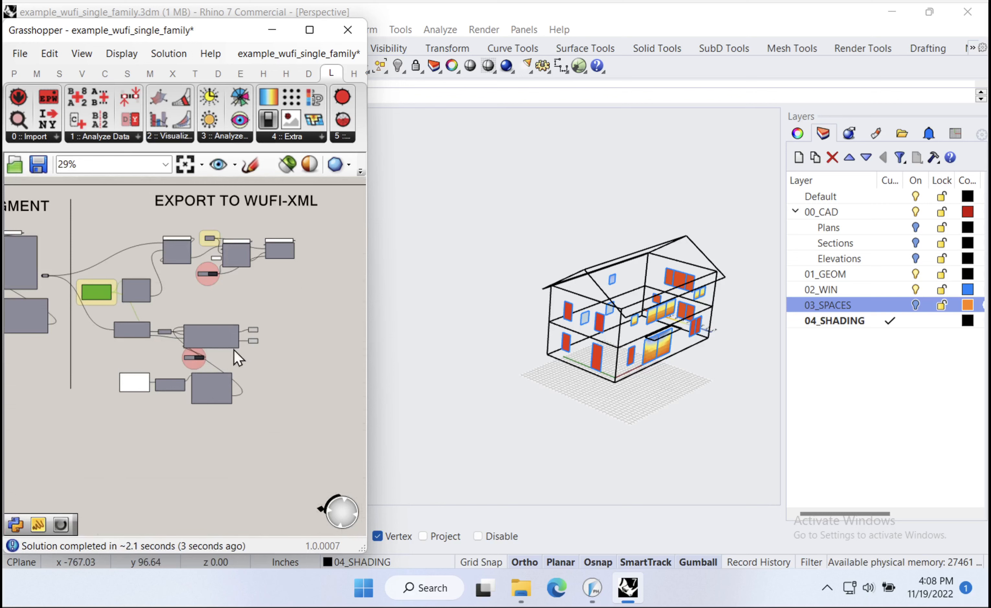
{"action": "left_click_drag", "start_coordinate": [292, 430], "coordinate": [147, 354]}
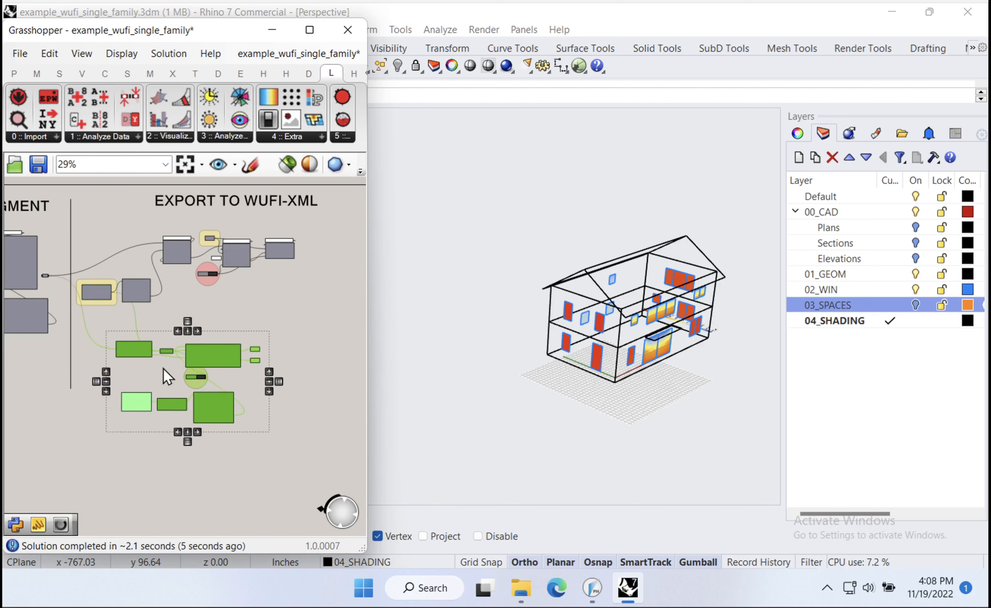
{"action": "left_click", "coordinate": [206, 311]}
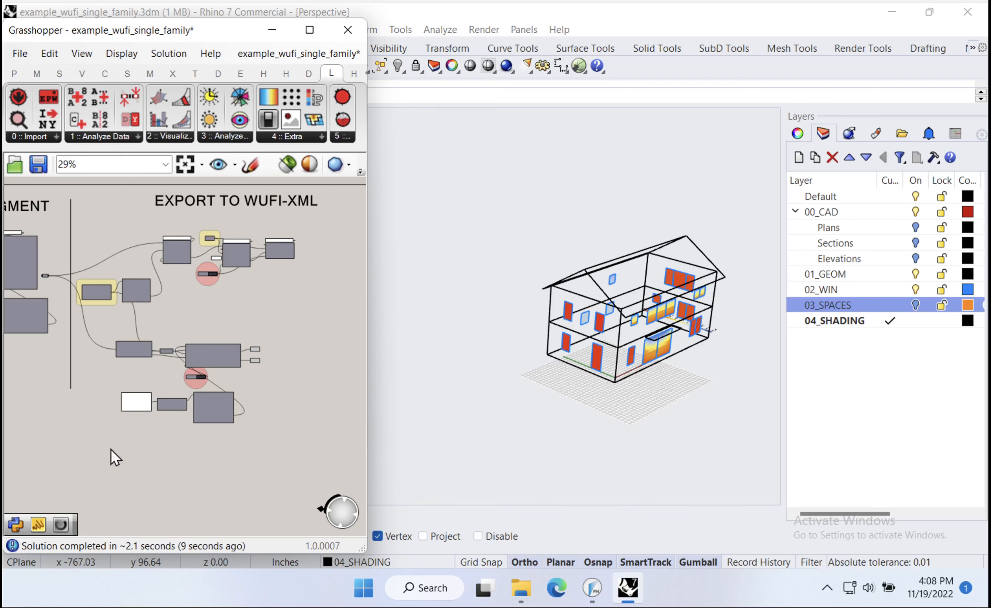
{"action": "left_click_drag", "start_coordinate": [111, 449], "coordinate": [284, 336]}
{"action": "key", "text": "ctrl+g"}
{"action": "left_click", "coordinate": [263, 366]}
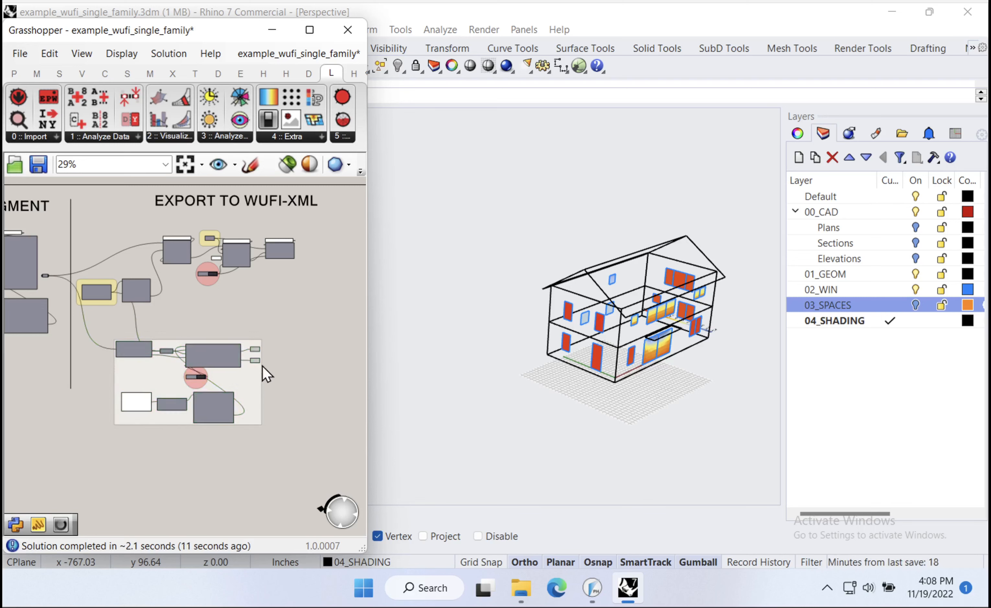
- Set the toggle feeding the HBJSON _dump input back to False
{"action": "scroll", "coordinate": [207, 361], "scroll_direction": "up", "scroll_amount": 2}
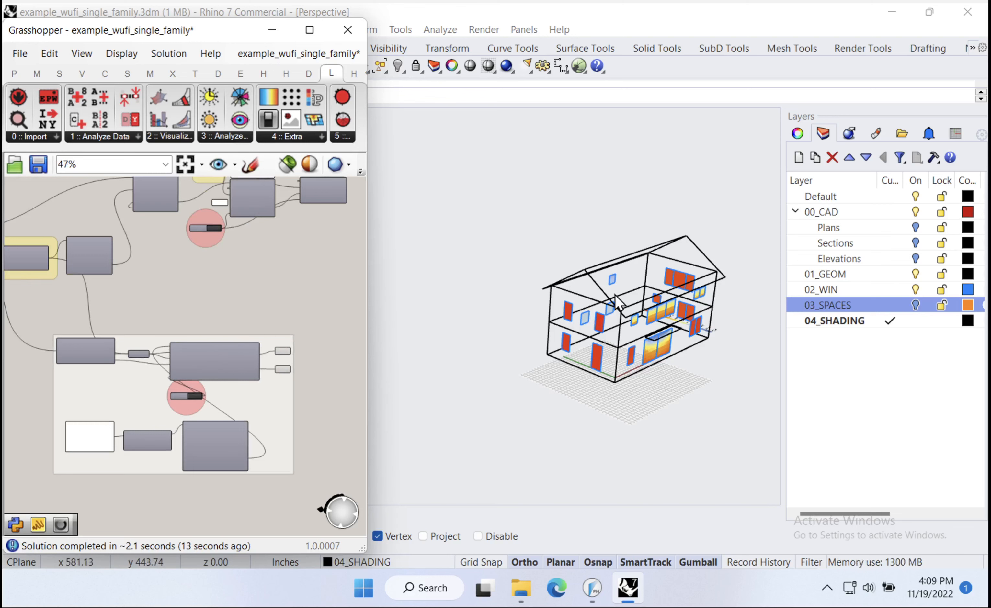
{"action": "scroll", "coordinate": [682, 301], "scroll_direction": "up", "scroll_amount": 3}
{"action": "scroll", "coordinate": [293, 378], "scroll_direction": "up", "scroll_amount": 2}
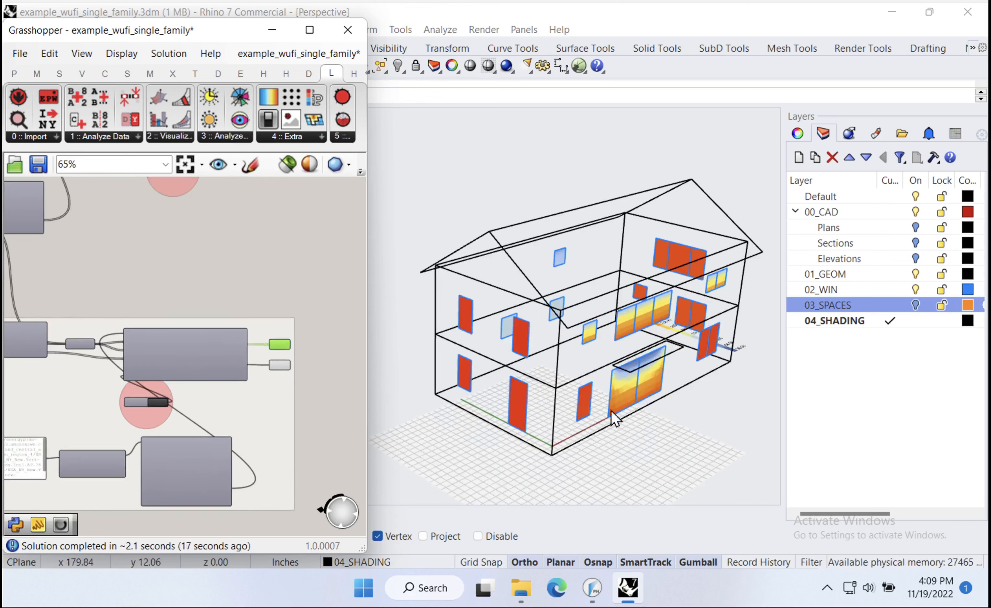
{"action": "right_click_drag", "start_coordinate": [199, 280], "coordinate": [225, 350]}
{"action": "right_click_drag", "start_coordinate": [187, 291], "coordinate": [223, 404]}
{"action": "scroll", "coordinate": [298, 360], "scroll_direction": "up", "scroll_amount": 5}
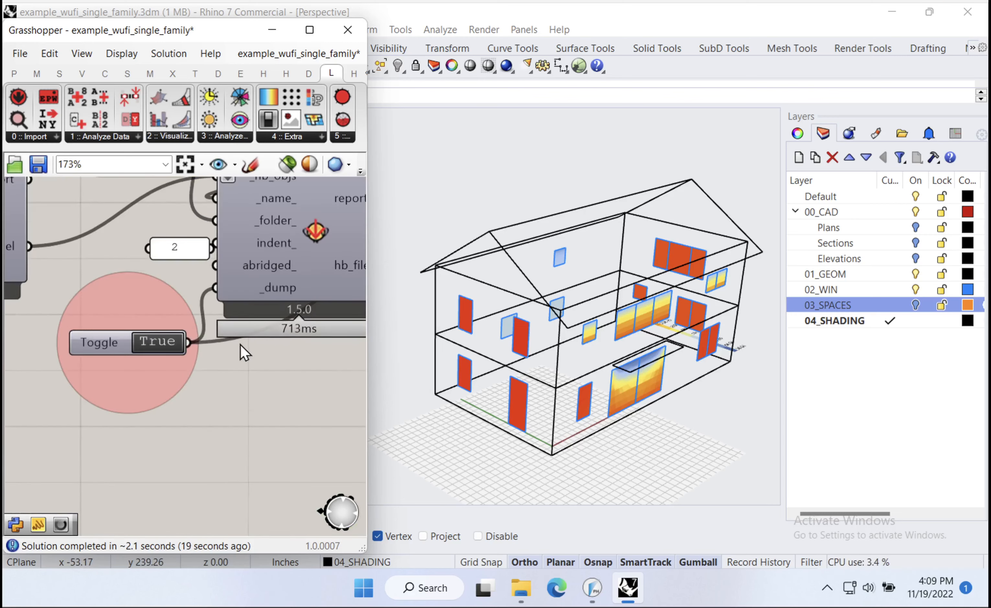
{"action": "double_click", "coordinate": [165, 342]}
{"action": "scroll", "coordinate": [168, 342], "scroll_direction": "down", "scroll_amount": 5}
{"action": "scroll", "coordinate": [175, 349], "scroll_direction": "up", "scroll_amount": 3}
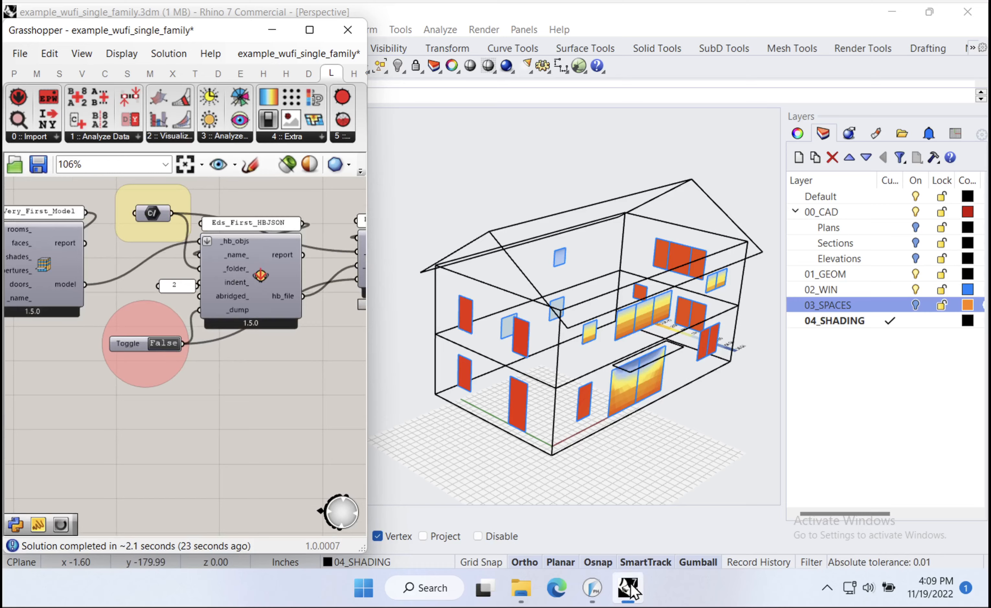
- Switch to WUFI Passive and open the project file Eds_First_WUFI_XML_11_19_16_8_48 from the Desktop
{"action": "left_click", "coordinate": [592, 588]}
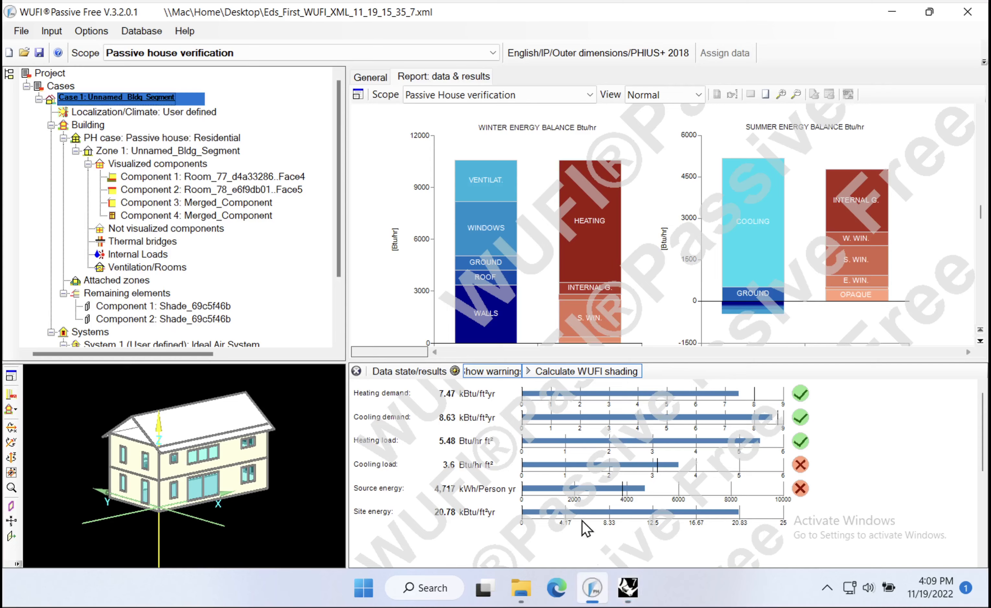
{"action": "left_click", "coordinate": [21, 53]}
{"action": "left_click", "coordinate": [501, 350]}
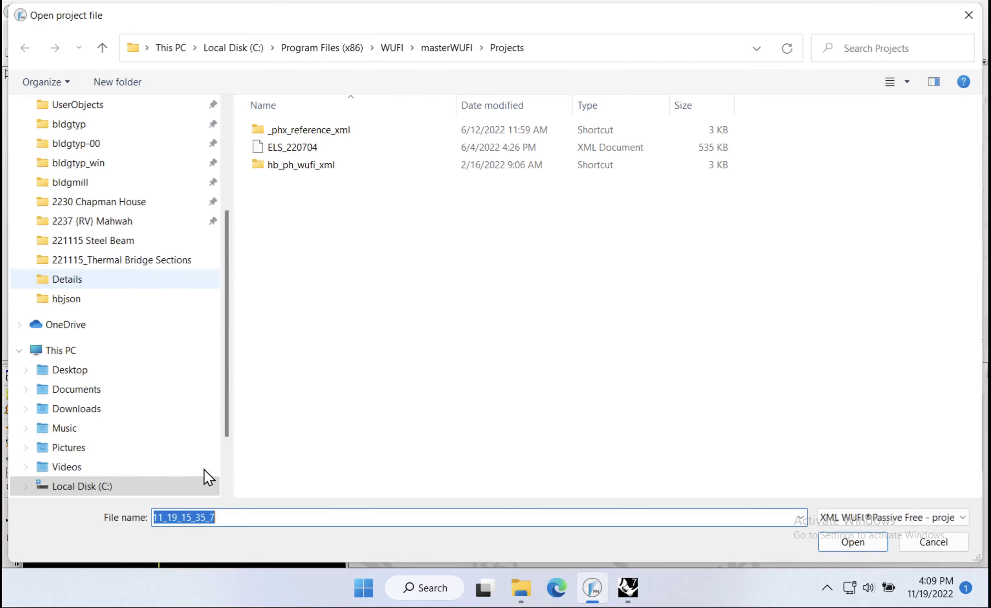
{"action": "scroll", "coordinate": [85, 134], "scroll_direction": "up", "scroll_amount": 4}
{"action": "left_click", "coordinate": [84, 131]}
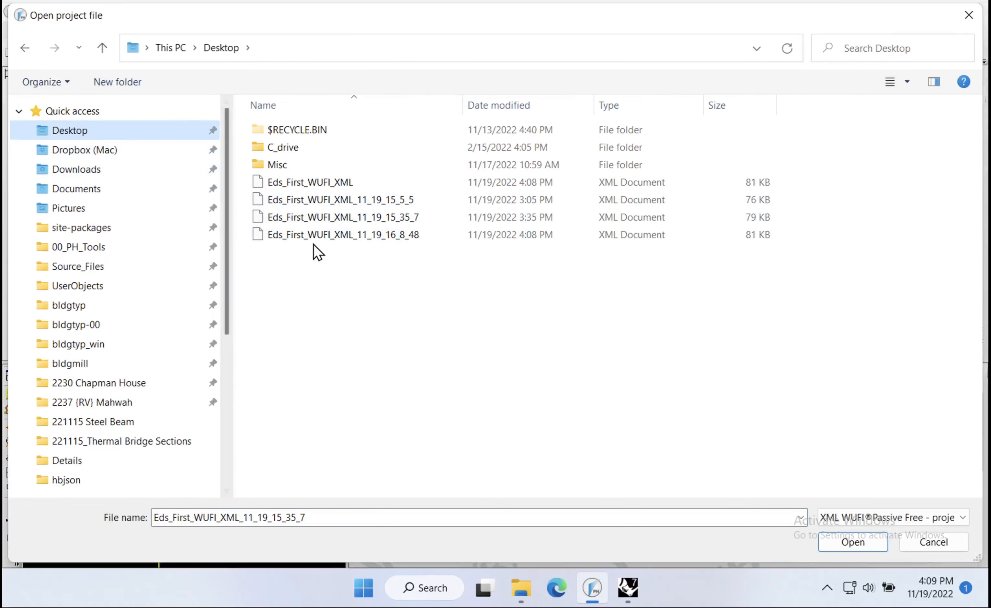
{"action": "left_click", "coordinate": [447, 235]}
{"action": "left_click", "coordinate": [836, 541]}
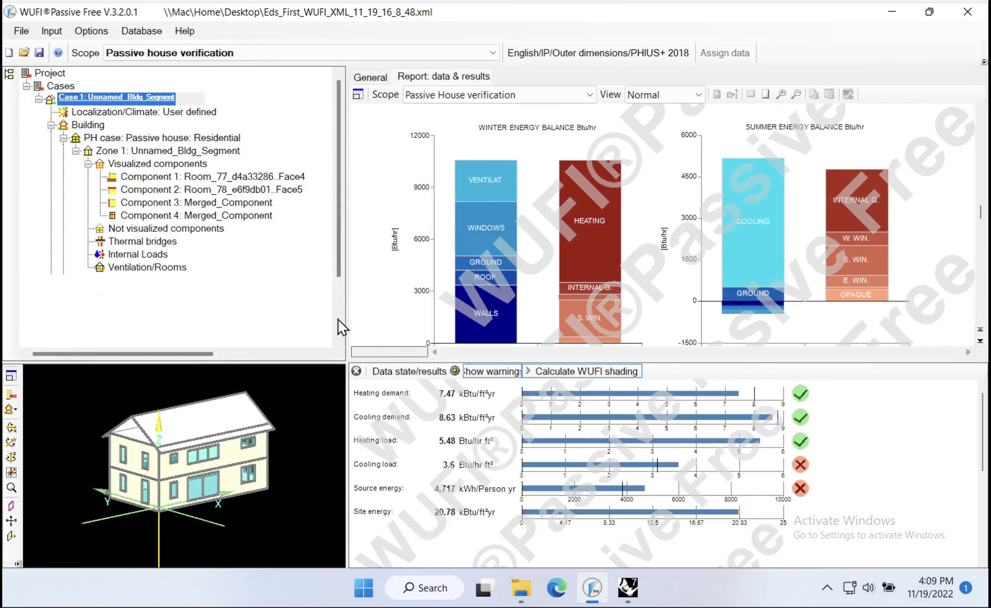
{"action": "left_click", "coordinate": [547, 360]}
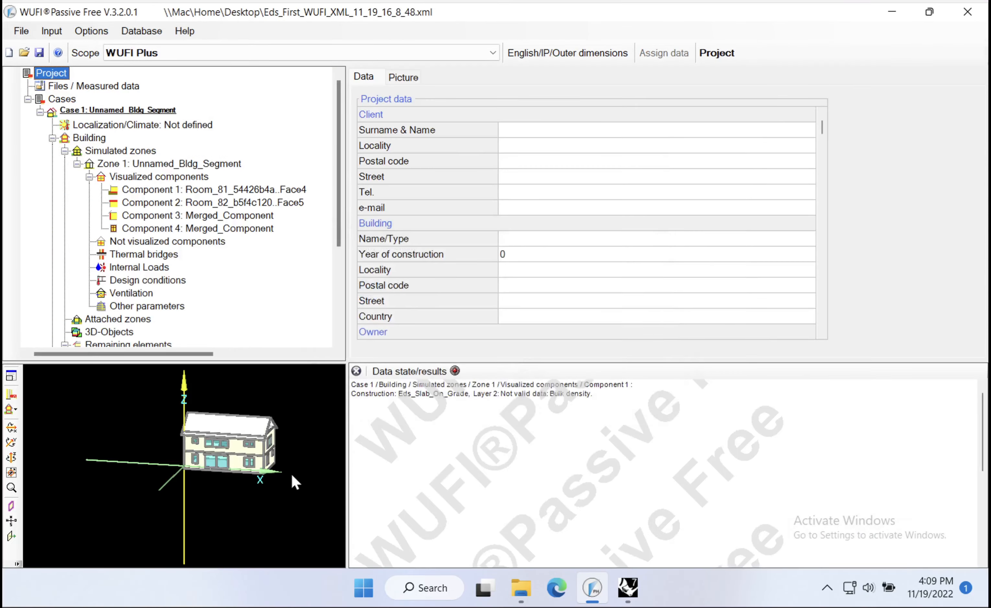
- Rotate and enlarge the house in the 3D view to inspect the overhang above the large ground-floor window
{"action": "left_click_drag", "start_coordinate": [291, 472], "coordinate": [94, 429]}
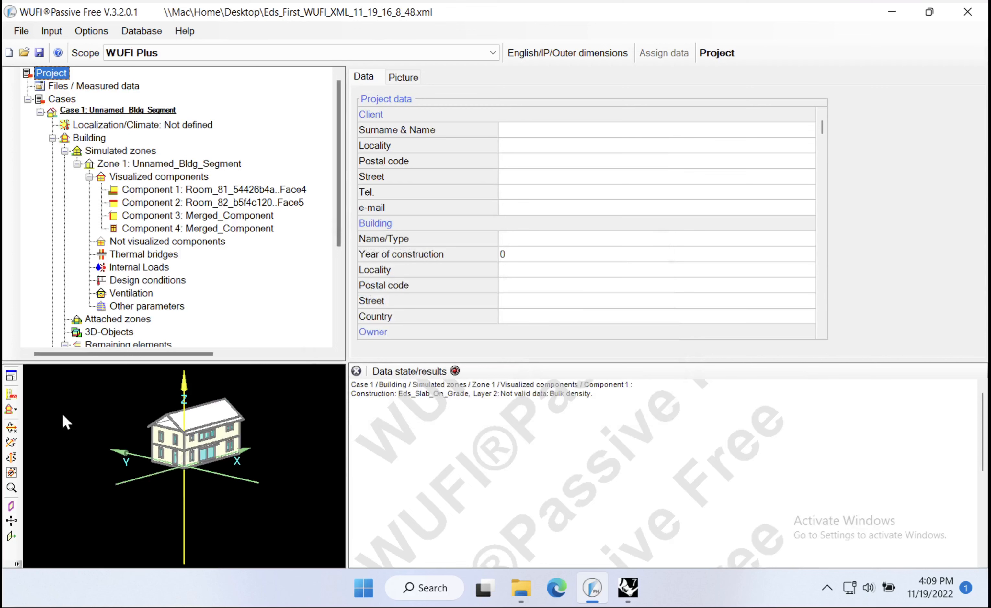
{"action": "left_click", "coordinate": [11, 487]}
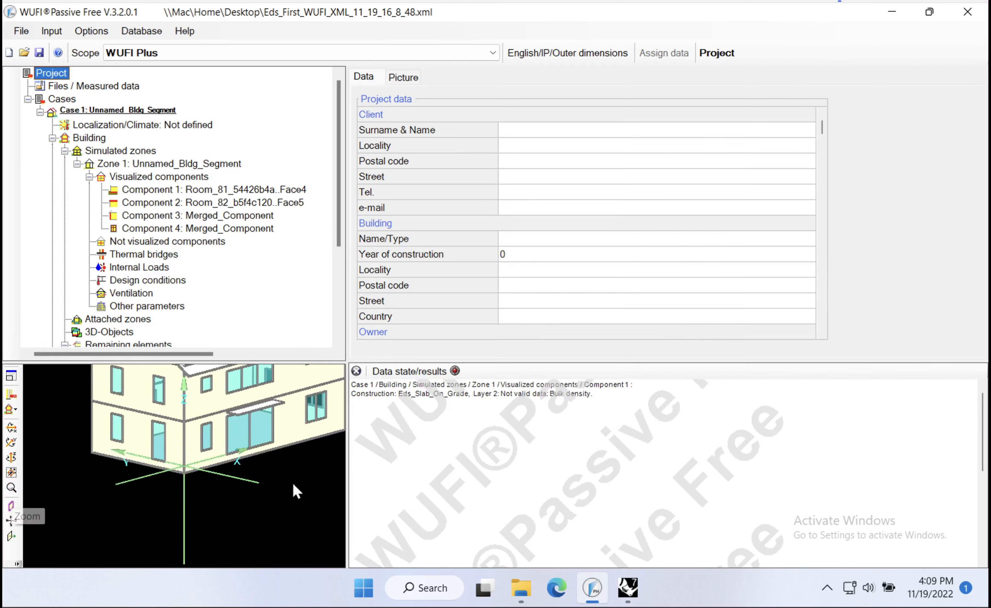
- Select the overhang above the large ground-floor window, set the scope to Passive house verification, and show the calculated results
{"action": "left_click", "coordinate": [256, 450]}
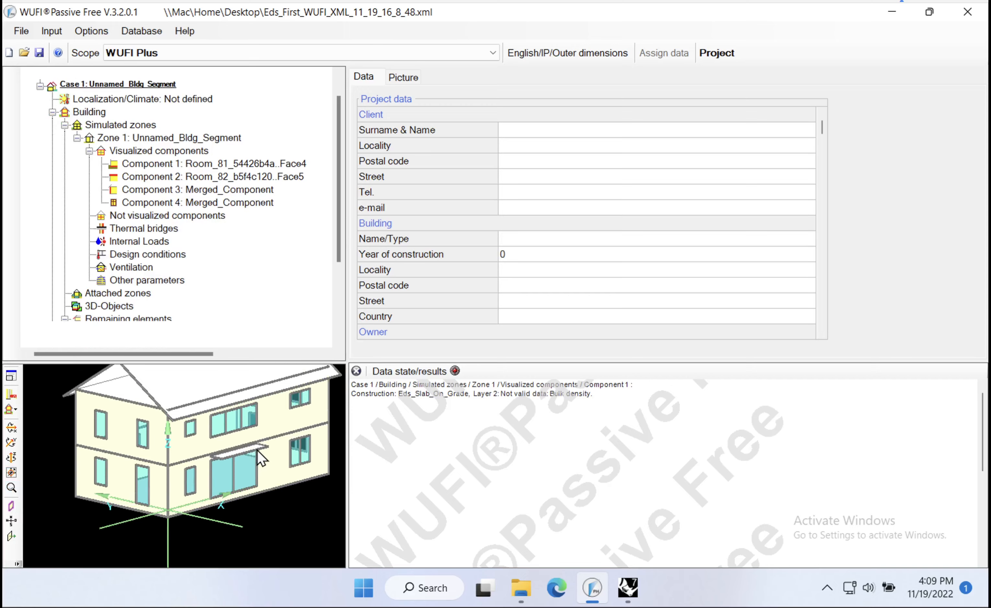
{"action": "left_click", "coordinate": [151, 55]}
{"action": "left_click", "coordinate": [176, 78]}
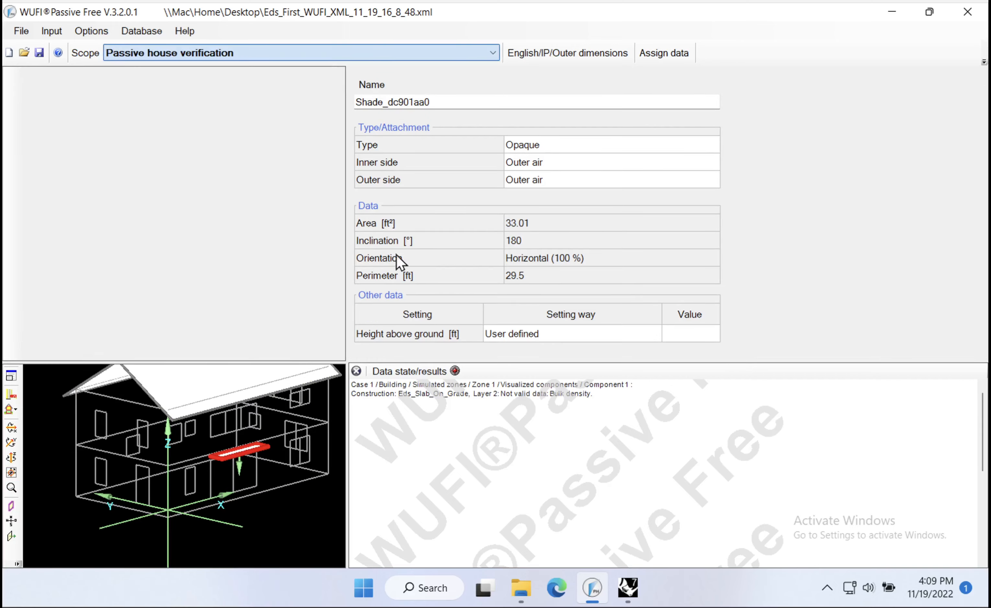
{"action": "left_click", "coordinate": [533, 371]}
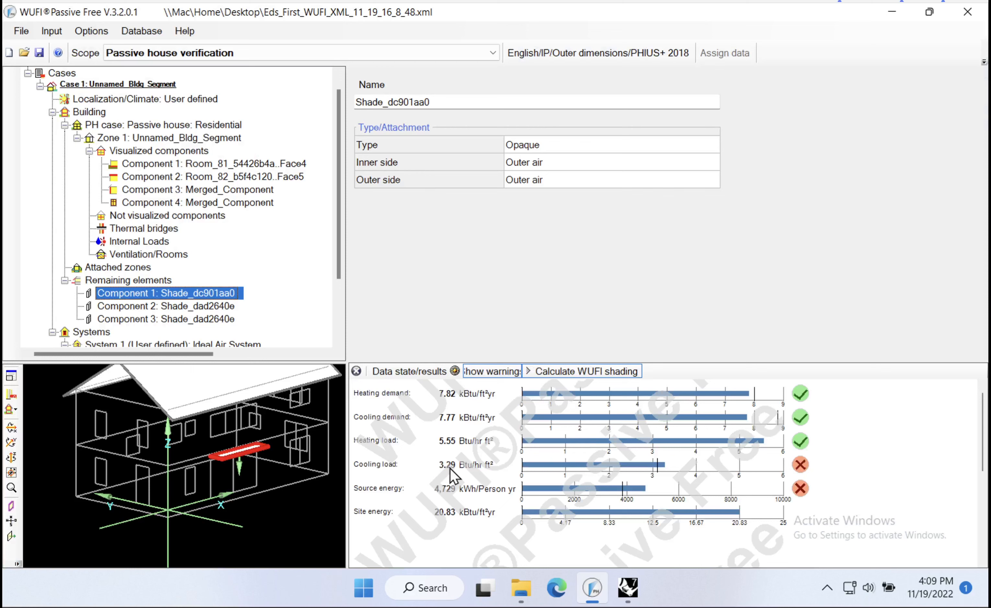
- Open the case's Localization/Climate settings and compare the space conditioning target data with the calculated heating and cooling results
{"action": "left_click", "coordinate": [290, 520]}
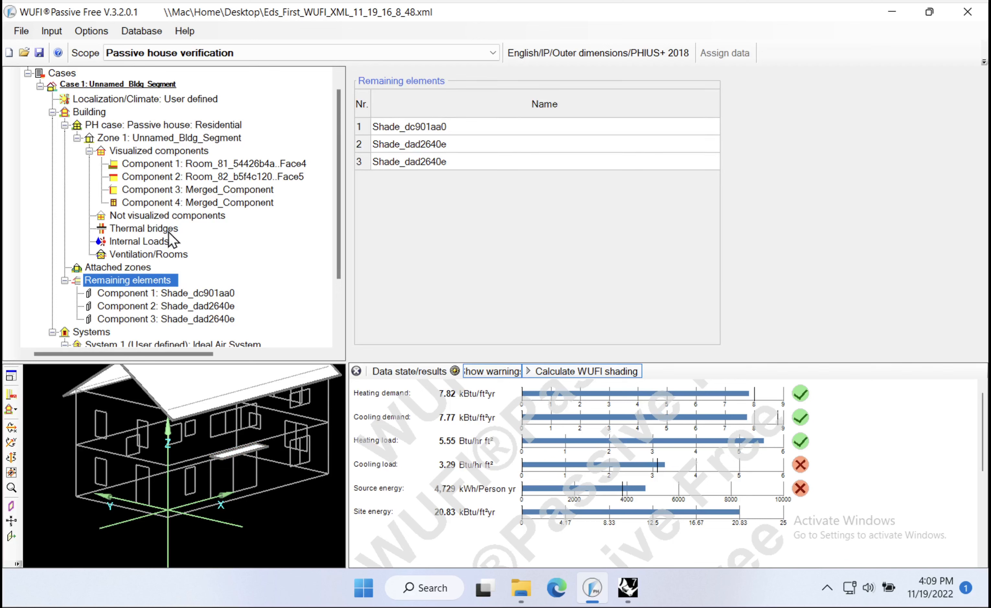
{"action": "left_click", "coordinate": [121, 100]}
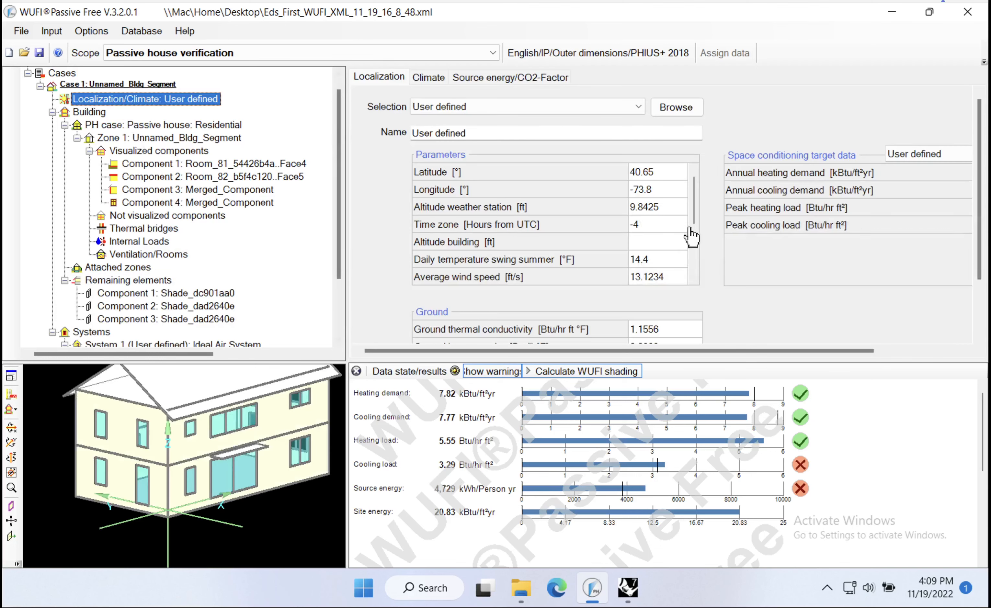
{"action": "scroll", "coordinate": [685, 359], "scroll_direction": "right", "scroll_amount": 5}
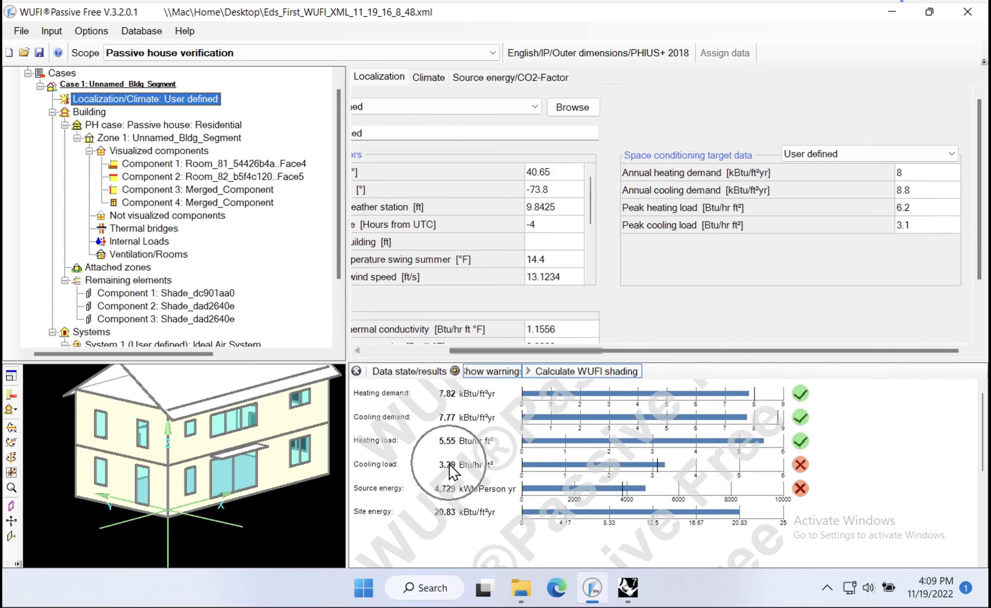
- Switch to Rhino and inspect the radiation colouring on the façade windows beneath and around the overhang
{"action": "left_click", "coordinate": [628, 587]}
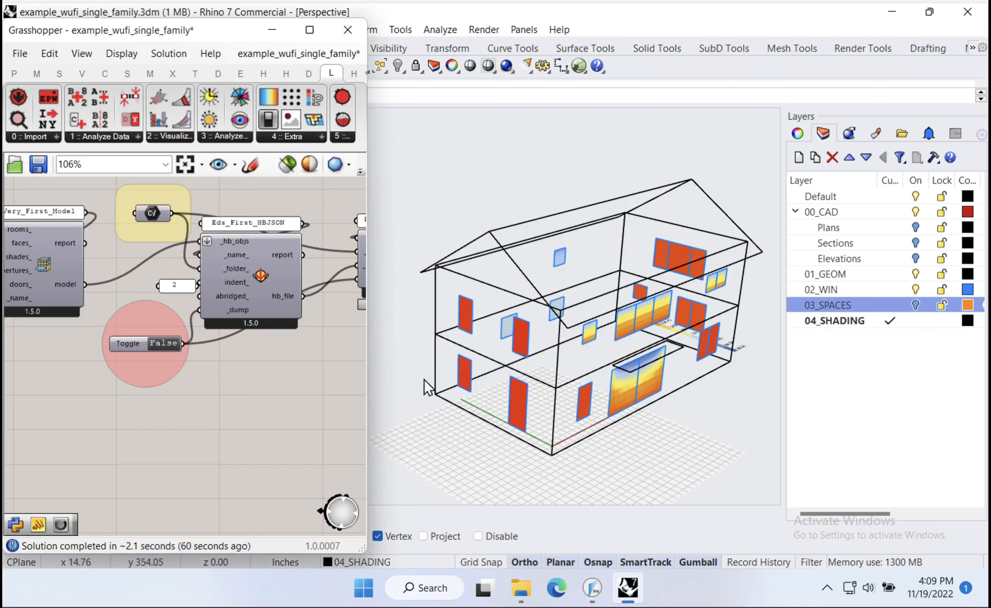
{"action": "scroll", "coordinate": [646, 365], "scroll_direction": "up", "scroll_amount": 2}
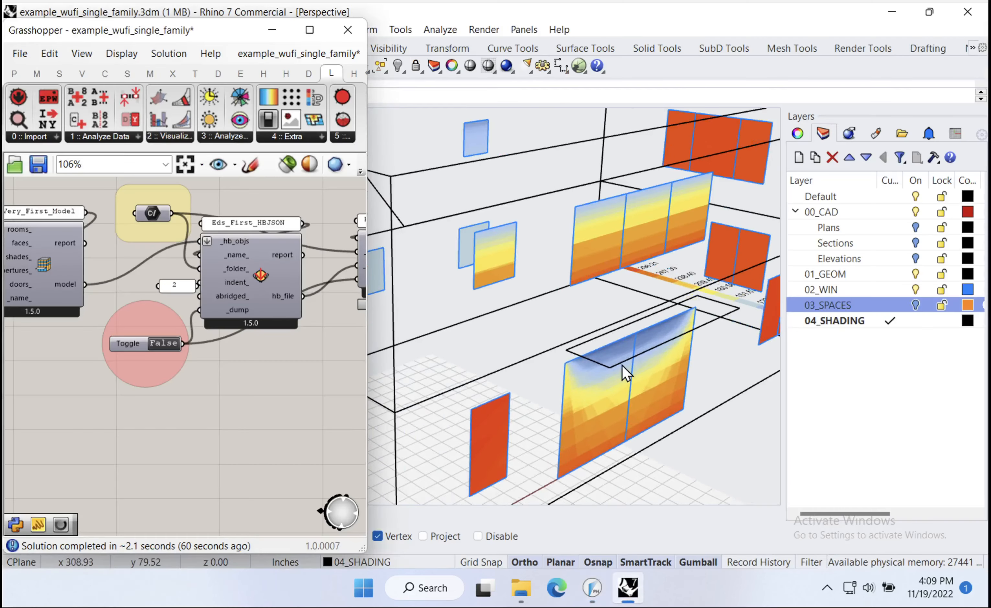
{"action": "scroll", "coordinate": [486, 410], "scroll_direction": "down", "scroll_amount": 3}
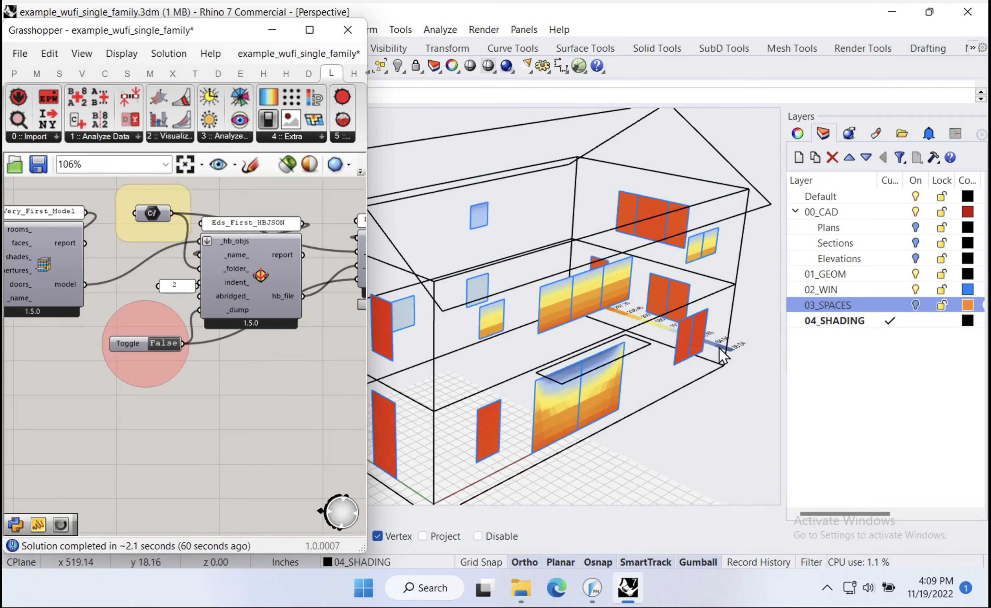
{"action": "scroll", "coordinate": [661, 384], "scroll_direction": "up", "scroll_amount": 3}
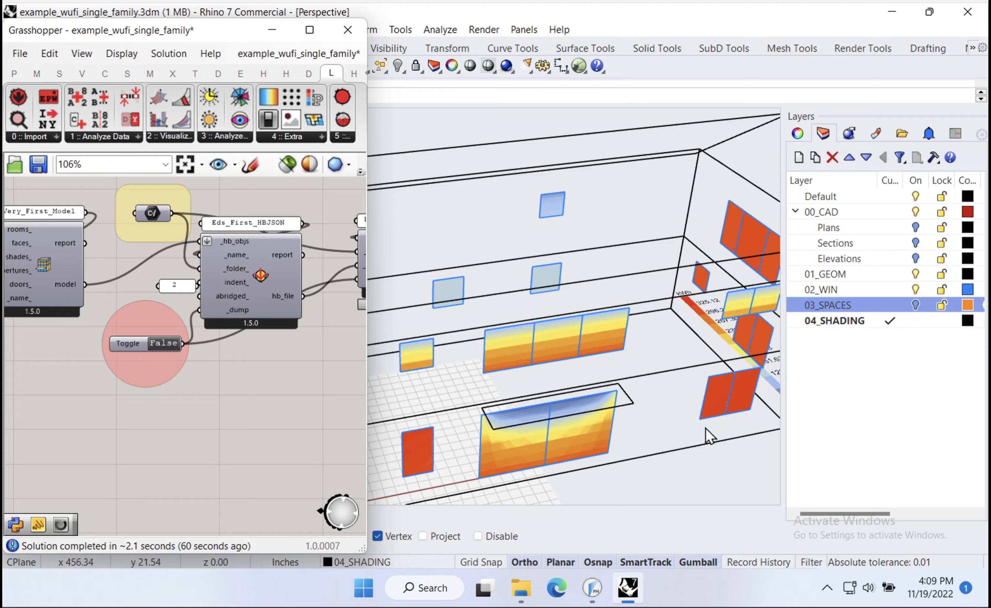
{"action": "scroll", "coordinate": [619, 411], "scroll_direction": "down", "scroll_amount": 5}
{"action": "right_click_drag", "start_coordinate": [639, 414], "coordinate": [590, 425]}
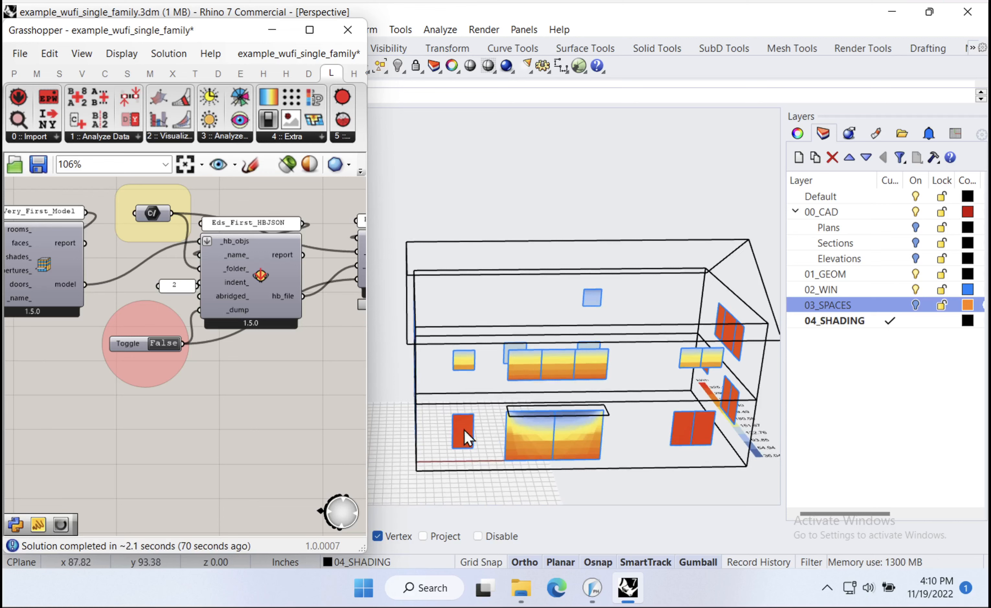
- Lock the Grasshopper solver before editing the shading geometry
{"action": "right_click_drag", "start_coordinate": [225, 453], "coordinate": [205, 339]}
{"action": "right_click", "coordinate": [206, 332]}
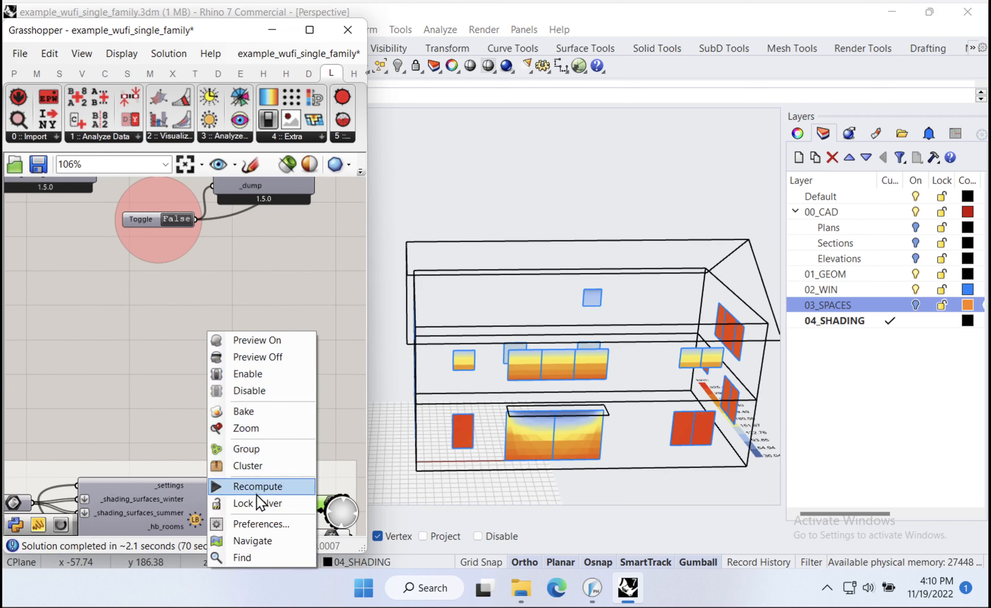
{"action": "left_click", "coordinate": [257, 504]}
- Copy the large window's overhang along the façade towards the narrow ground-floor window
{"action": "scroll", "coordinate": [572, 423], "scroll_direction": "up", "scroll_amount": 3}
{"action": "left_click", "coordinate": [575, 424]}
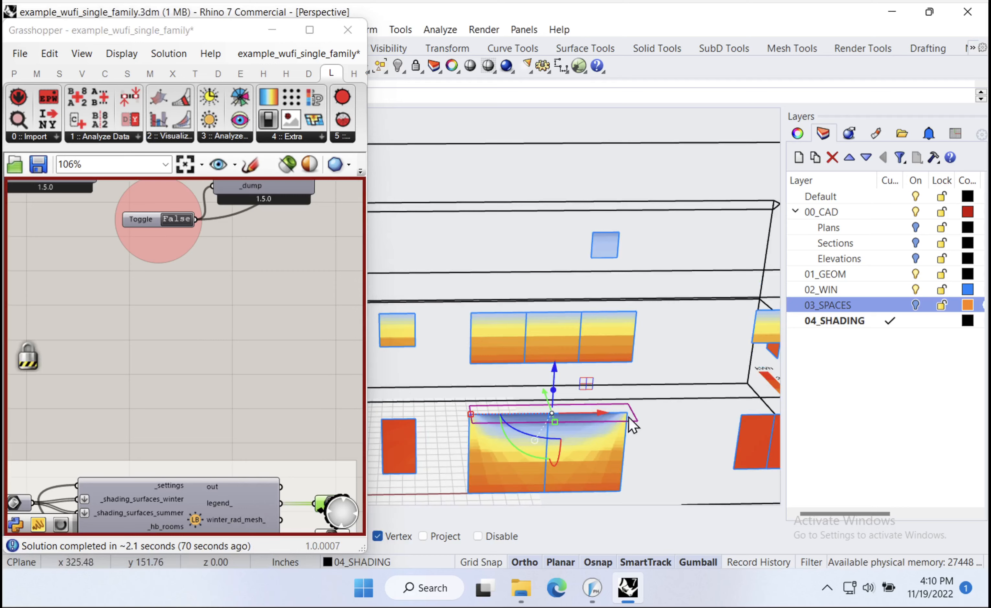
{"action": "mouse_move", "coordinate": [602, 412]}
{"action": "left_mouse_down", "text": "alt"}
{"action": "mouse_move", "coordinate": [511, 414]}
{"action": "mouse_move", "coordinate": [522, 414]}
{"action": "left_mouse_up", "text": "alt"}
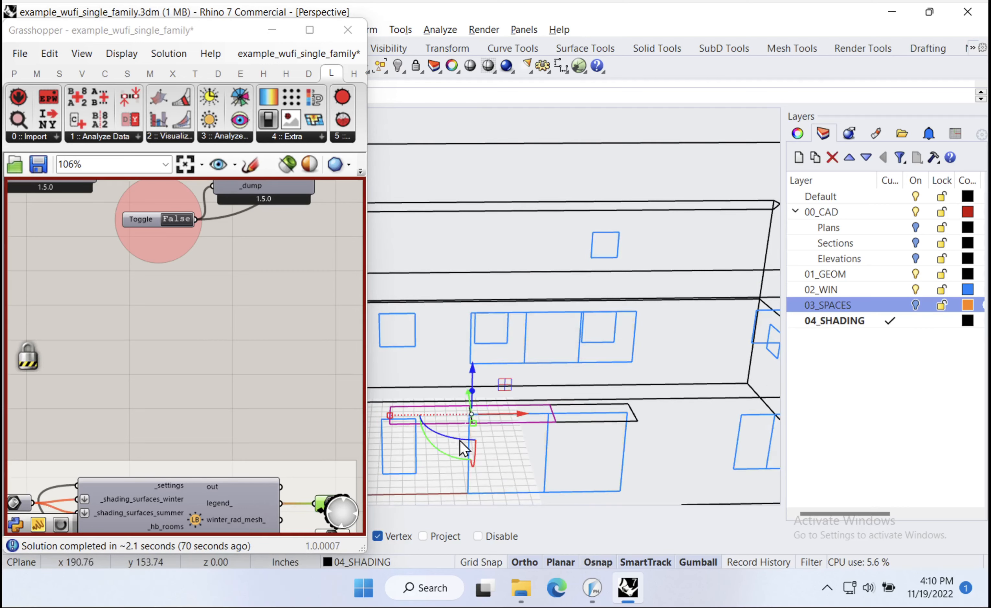
{"action": "right_click_drag", "start_coordinate": [397, 462], "coordinate": [510, 449], "text": "shift"}
- Move the copied overhang's outer short edge into line with the narrow window's outer upper corner
{"action": "scroll", "coordinate": [488, 455], "scroll_direction": "down", "scroll_amount": 3}
{"action": "scroll", "coordinate": [519, 402], "scroll_direction": "up", "scroll_amount": 10}
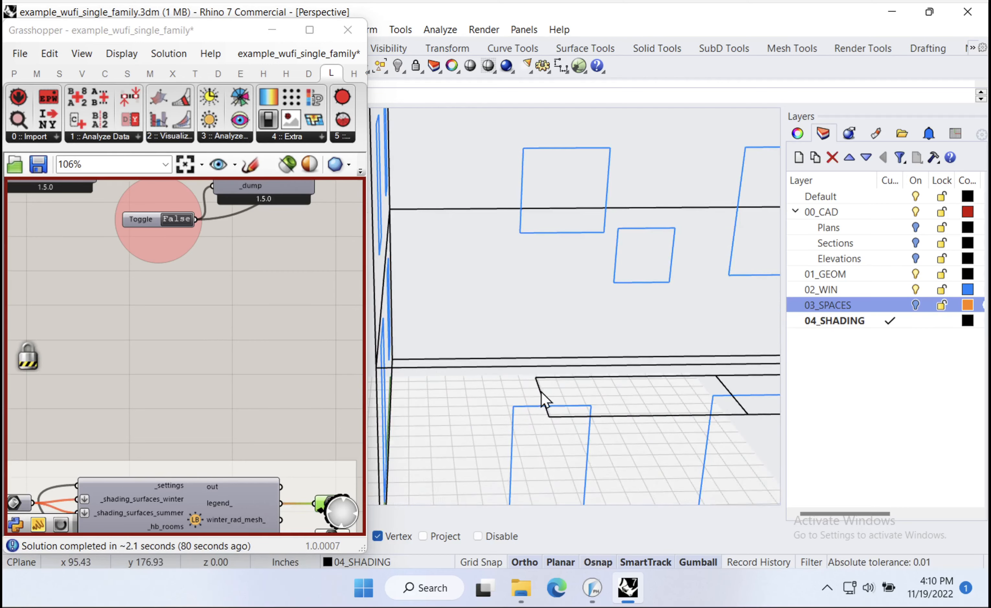
{"action": "type", "text": "m"}
{"action": "key", "text": "Return"}
{"action": "left_click", "coordinate": [535, 377]}
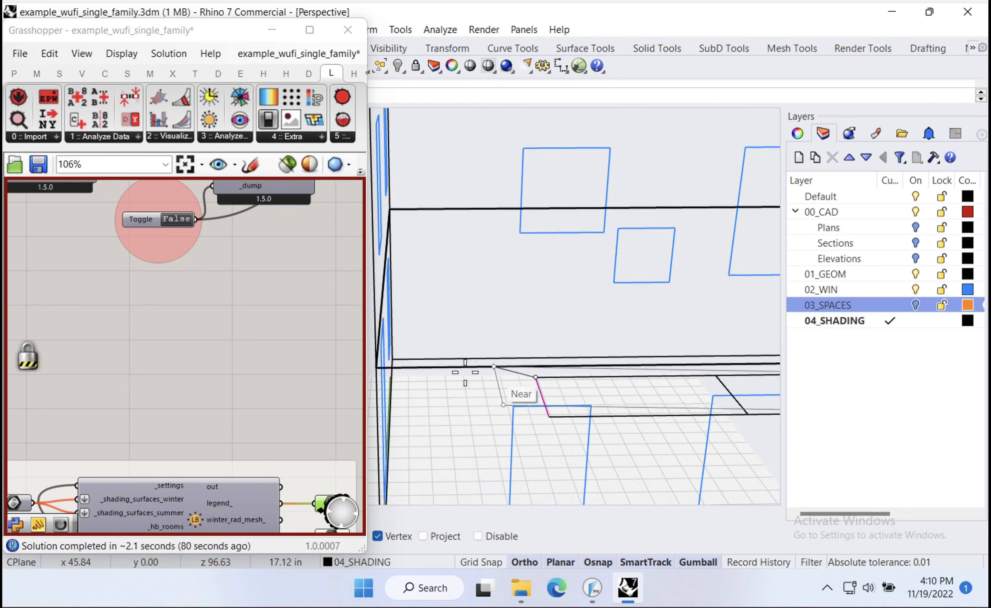
{"action": "left_click", "coordinate": [513, 405]}
- Shorten the copied overhang by moving its other short edge back to the narrow window's opposite upper corner
{"action": "scroll", "coordinate": [507, 403], "scroll_direction": "down", "scroll_amount": 5}
{"action": "right_click_drag", "start_coordinate": [507, 404], "coordinate": [642, 398]}
{"action": "scroll", "coordinate": [642, 398], "scroll_direction": "up", "scroll_amount": 3}
{"action": "left_click", "coordinate": [643, 395]}
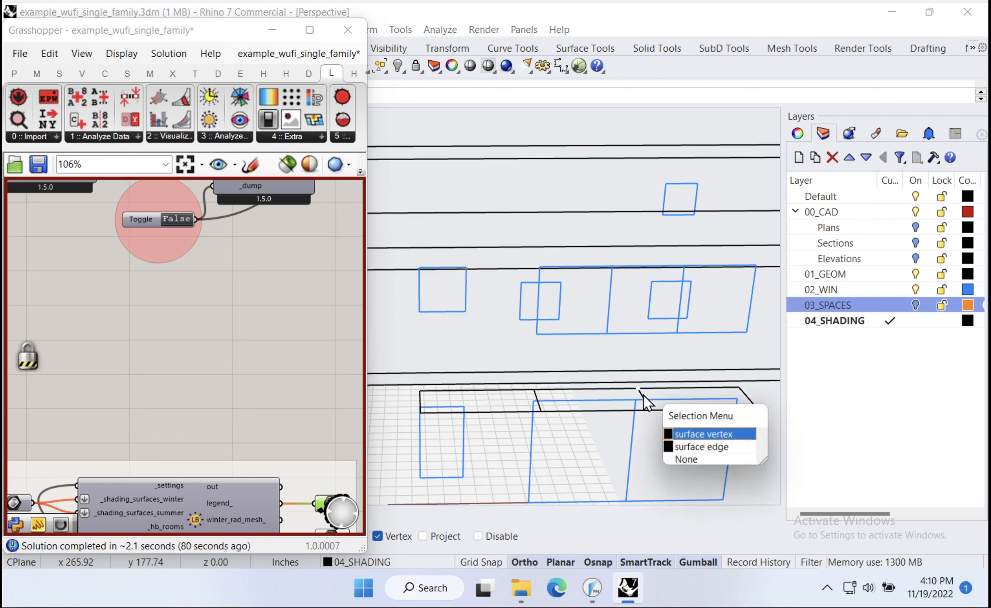
{"action": "left_click", "coordinate": [690, 447]}
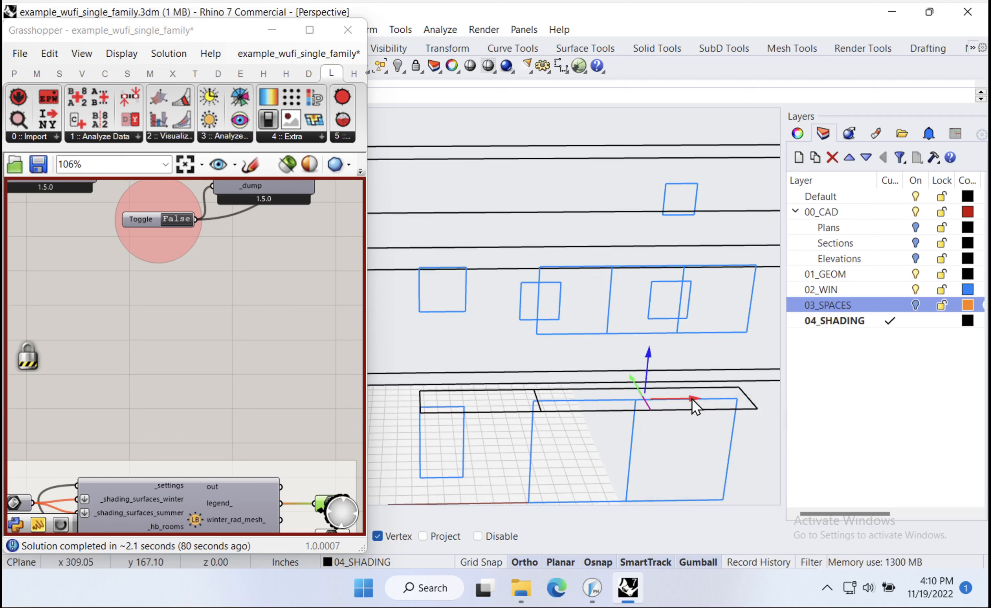
{"action": "mouse_move", "coordinate": [692, 399]}
{"action": "left_mouse_down"}
{"action": "mouse_move", "coordinate": [537, 402]}
{"action": "mouse_move", "coordinate": [543, 396]}
{"action": "left_mouse_up"}
{"action": "scroll", "coordinate": [484, 399], "scroll_direction": "up", "scroll_amount": 5}
{"action": "type", "text": "m"}
{"action": "key", "text": "Return"}
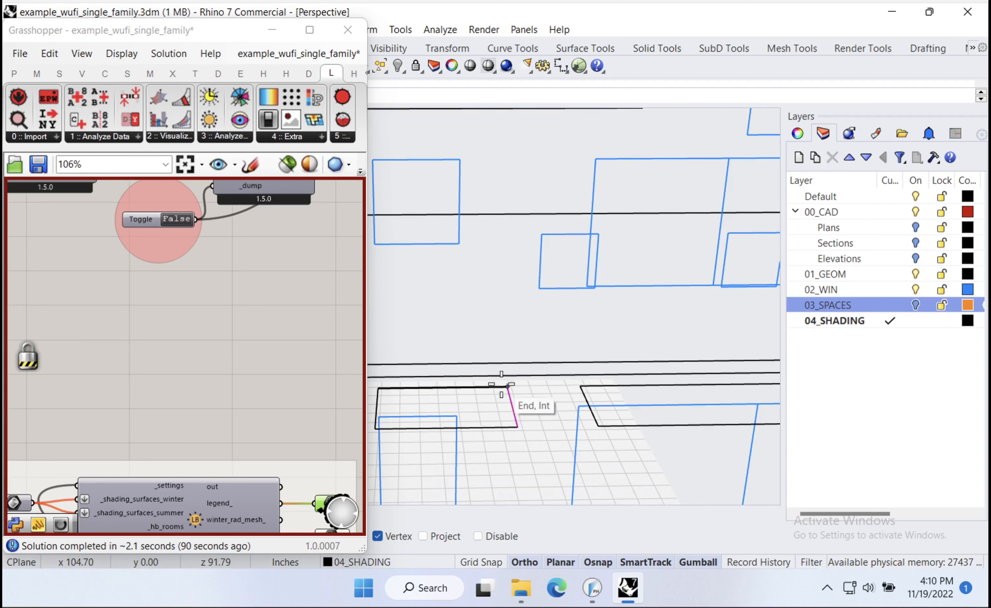
{"action": "left_click", "coordinate": [507, 387]}
{"action": "left_click", "coordinate": [461, 415]}
{"action": "scroll", "coordinate": [461, 414], "scroll_direction": "down", "scroll_amount": 8}
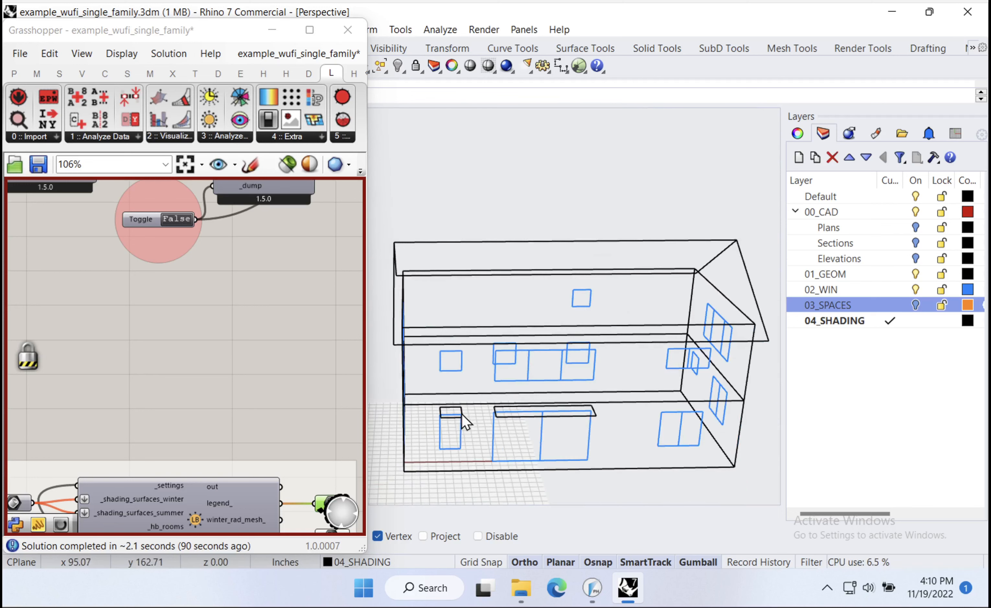
{"action": "left_click", "coordinate": [459, 425]}
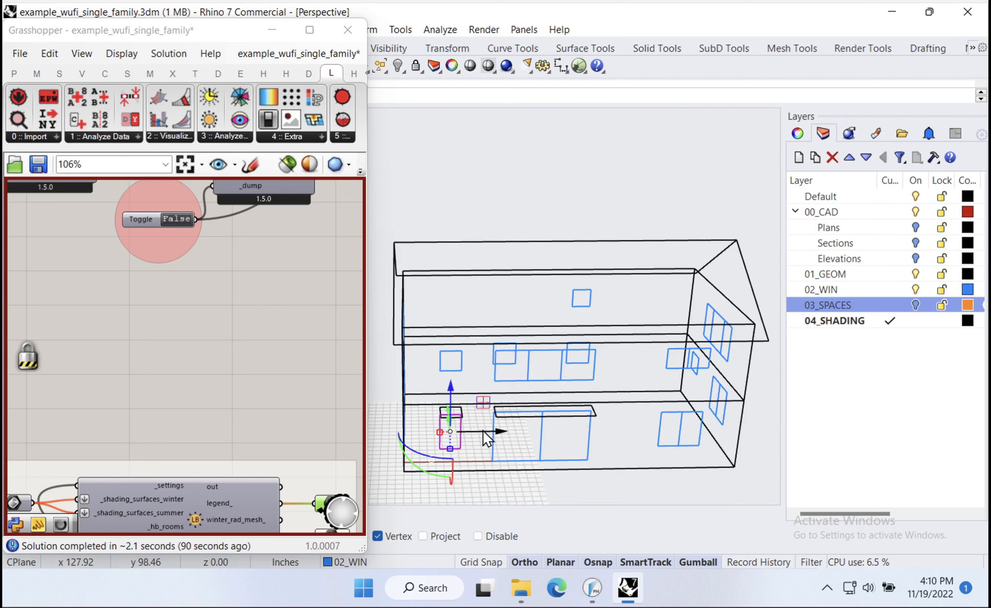
{"action": "left_click", "coordinate": [483, 431]}
{"action": "key", "text": "Escape"}
{"action": "key", "text": "Escape"}
{"action": "left_click", "coordinate": [467, 409]}
{"action": "key", "text": "Escape"}
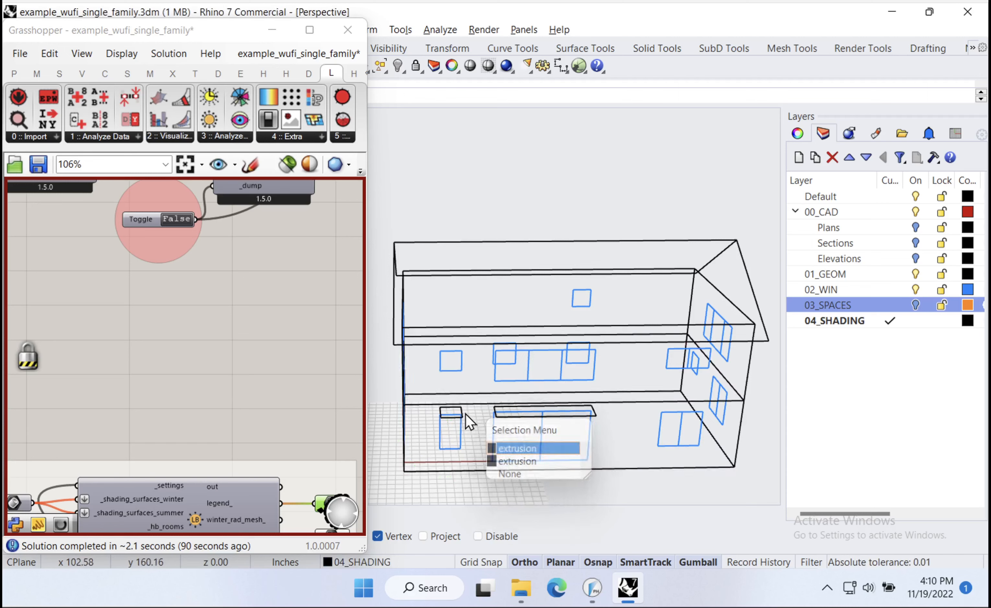
- Copy the narrow window's overhang along the façade, past the large window towards the two-pane ground-floor window
{"action": "scroll", "coordinate": [466, 414], "scroll_direction": "up", "scroll_amount": 5}
{"action": "left_click", "coordinate": [458, 409]}
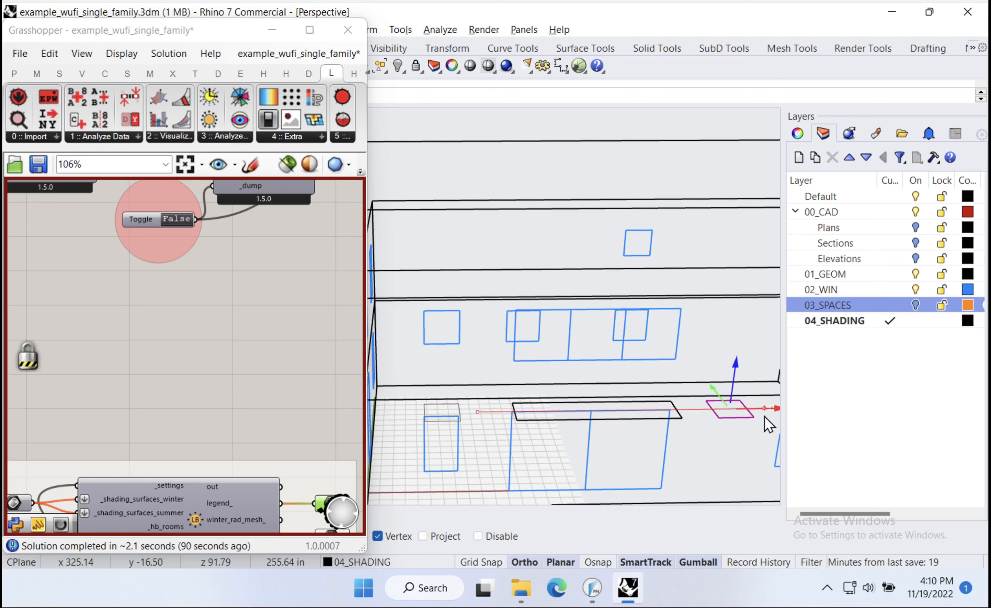
{"action": "mouse_move", "coordinate": [764, 416]}
{"action": "right_mouse_down"}
{"action": "mouse_move", "coordinate": [576, 462]}
{"action": "mouse_move", "coordinate": [523, 408]}
{"action": "right_mouse_up"}
{"action": "key", "text": "Escape"}
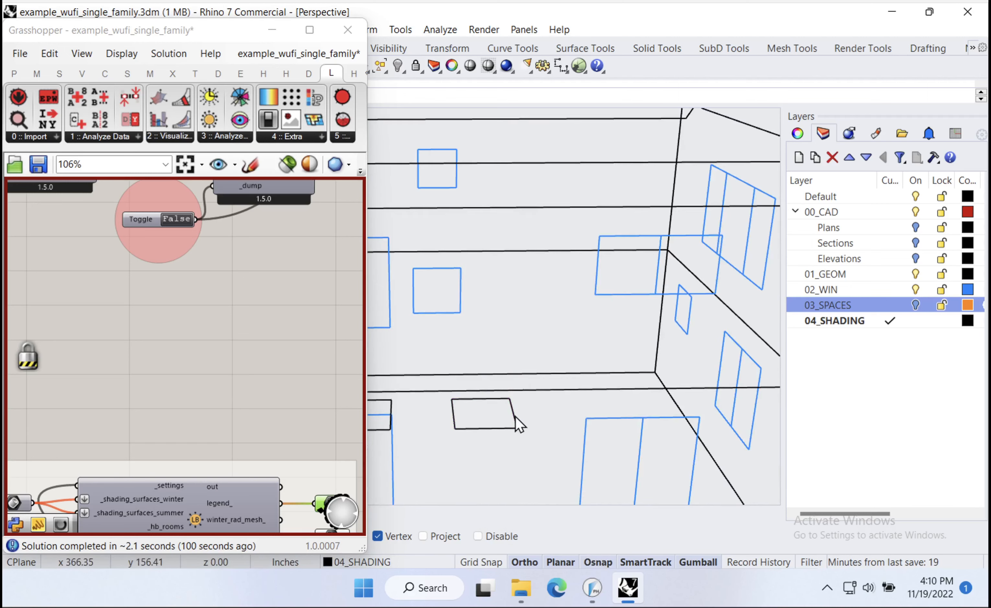
- Move both short edges of the new overhang outward and inward to fit the width of the two-pane ground-floor window
{"action": "left_click", "coordinate": [515, 421], "text": "ctrl+shift"}
{"action": "mouse_move", "coordinate": [541, 415]}
{"action": "left_mouse_down"}
{"action": "mouse_move", "coordinate": [648, 411]}
{"action": "mouse_move", "coordinate": [641, 399]}
{"action": "mouse_move", "coordinate": [695, 414]}
{"action": "left_mouse_up"}
{"action": "left_click", "coordinate": [453, 414], "text": "ctrl+shift"}
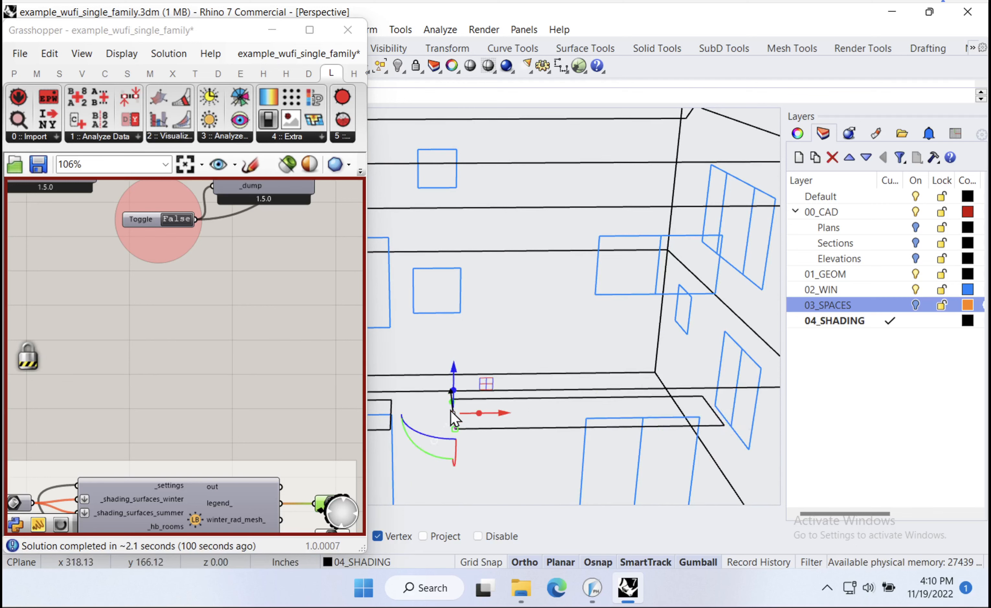
{"action": "left_click_drag", "start_coordinate": [453, 420], "coordinate": [586, 419]}
{"action": "scroll", "coordinate": [563, 391], "scroll_direction": "down", "scroll_amount": 7}
{"action": "right_click_drag", "start_coordinate": [593, 463], "coordinate": [639, 412]}
{"action": "right_click_drag", "start_coordinate": [638, 410], "coordinate": [667, 348]}
- Add an empty panel to the Grasshopper canvas just below the inputs of the radiation settings component
{"action": "right_click_drag", "start_coordinate": [217, 464], "coordinate": [236, 298]}
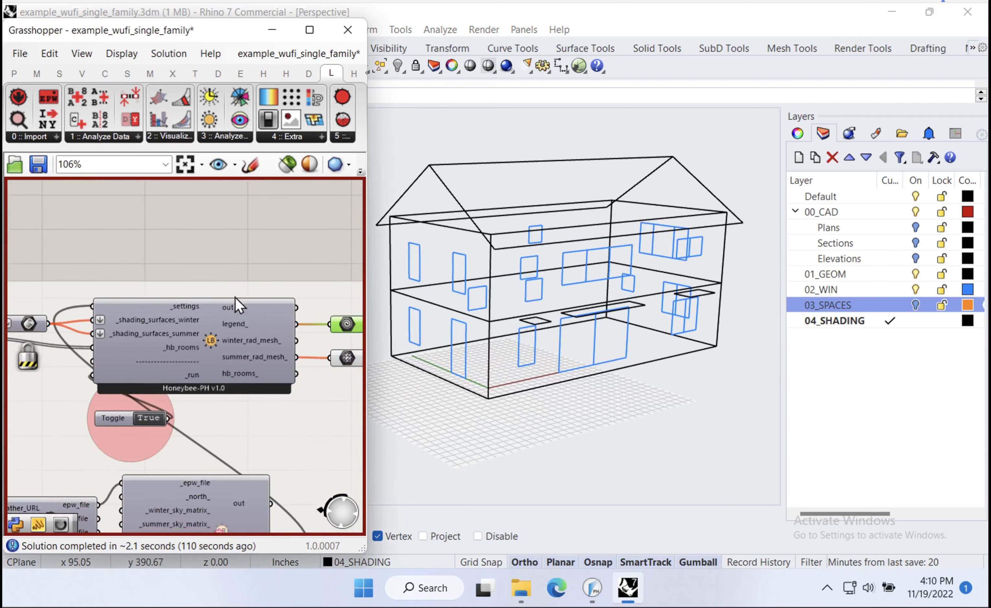
{"action": "right_click_drag", "start_coordinate": [179, 225], "coordinate": [235, 489]}
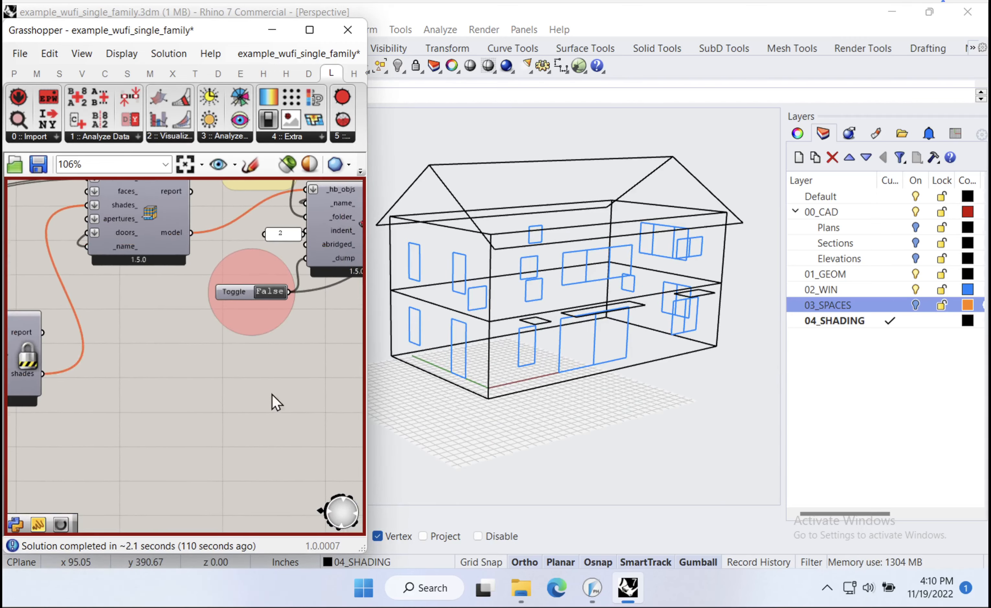
{"action": "right_click_drag", "start_coordinate": [271, 410], "coordinate": [217, 185]}
{"action": "right_click_drag", "start_coordinate": [275, 430], "coordinate": [237, 245]}
{"action": "right_click_drag", "start_coordinate": [151, 355], "coordinate": [241, 345]}
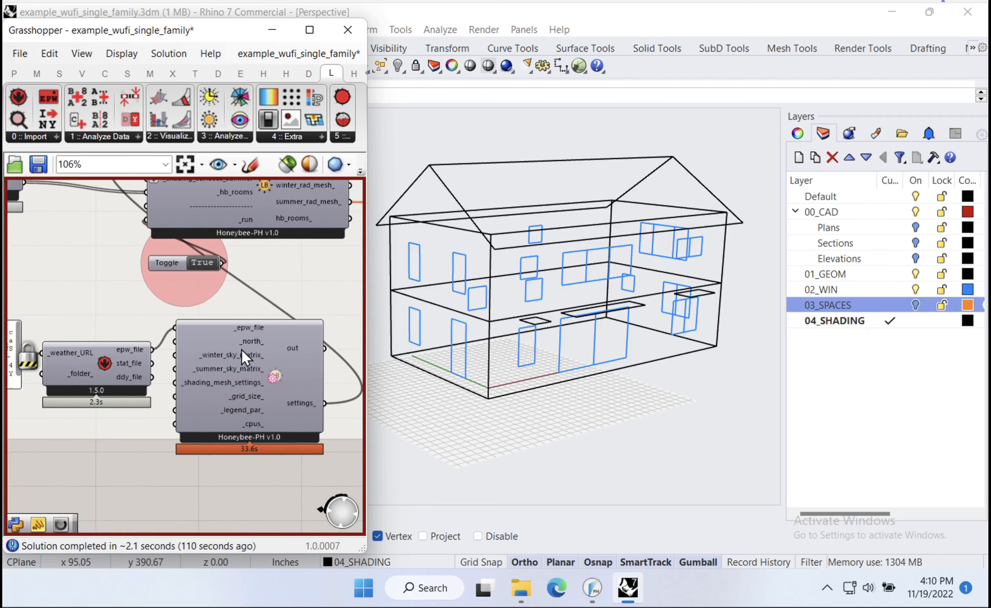
{"action": "scroll", "coordinate": [201, 436], "scroll_direction": "up", "scroll_amount": 1}
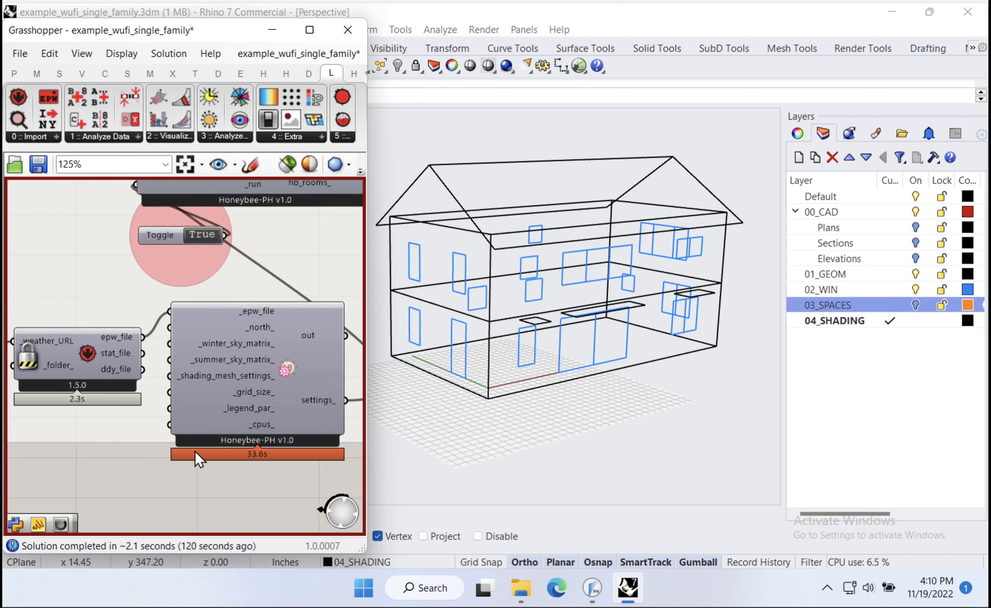
{"action": "double_click", "coordinate": [110, 479]}
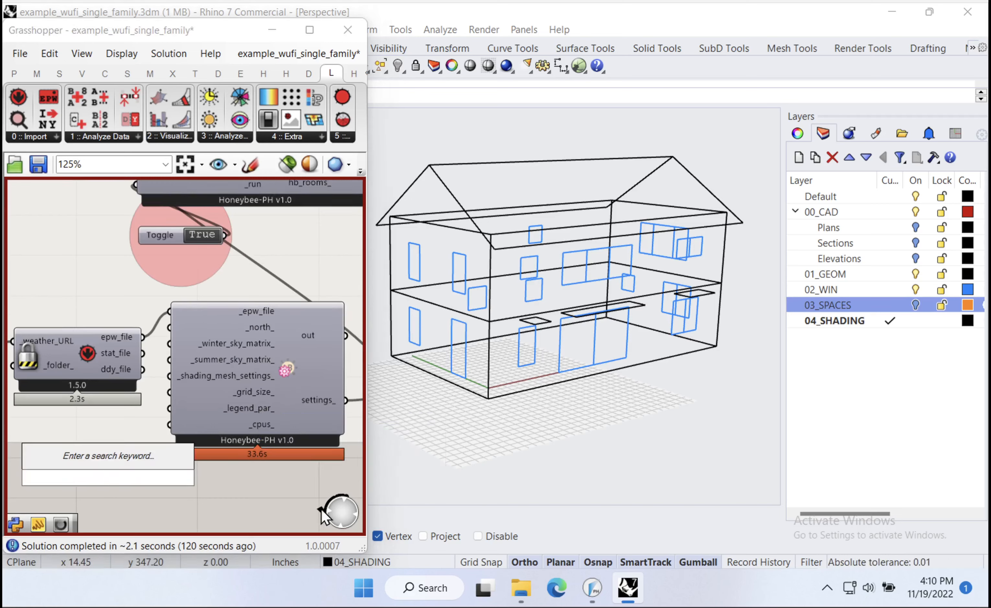
{"action": "type", "text": "//"}
{"action": "key", "text": "Return"}
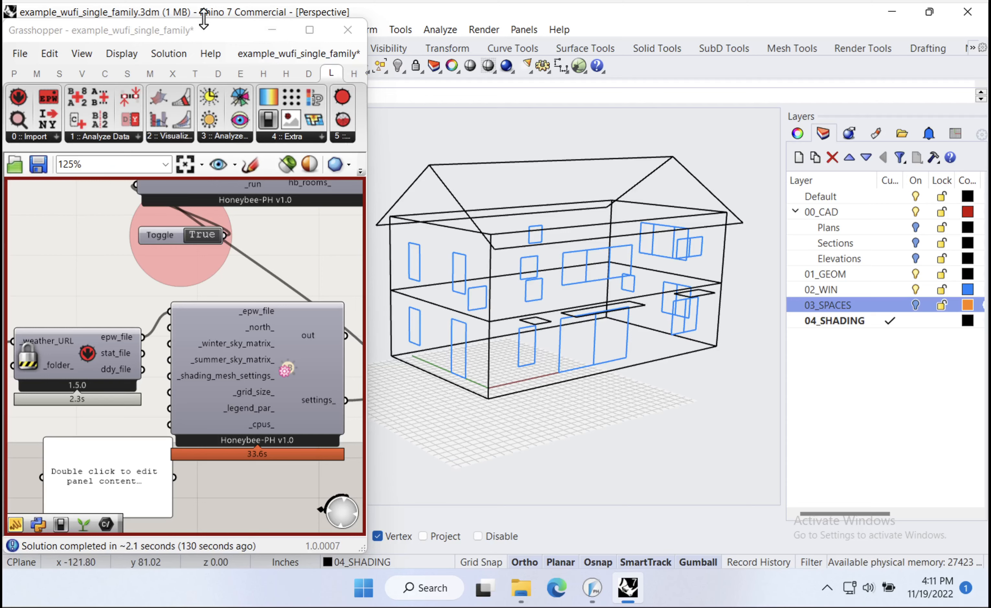
- Check the Rhino document's model units and close the properties without making changes
{"action": "left_click_drag", "start_coordinate": [203, 20], "coordinate": [203, 104]}
{"action": "left_click", "coordinate": [135, 95]}
{"action": "type", "text": "Unit"}
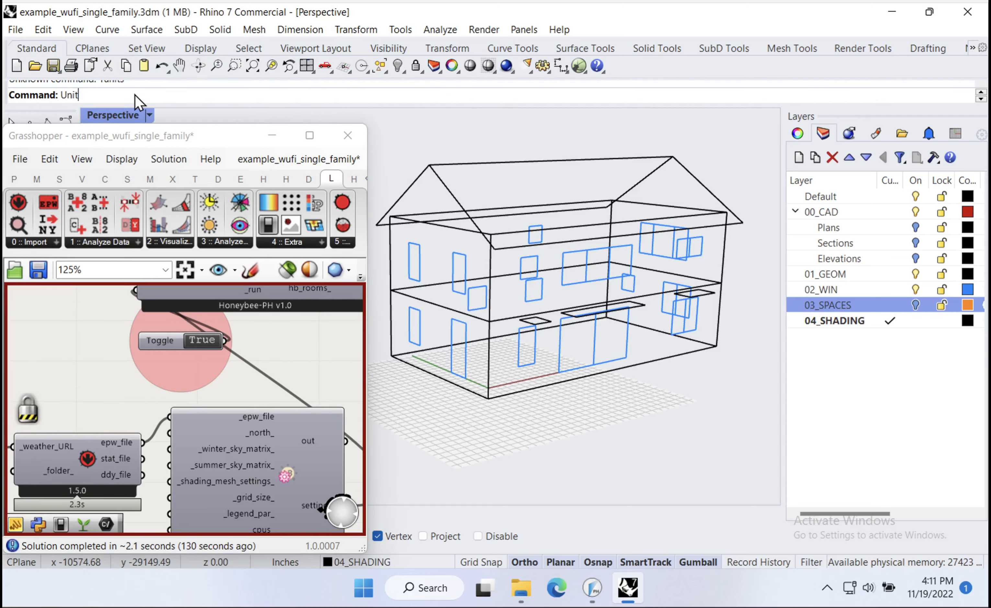
{"action": "type", "text": "s"}
{"action": "key", "text": "Return"}
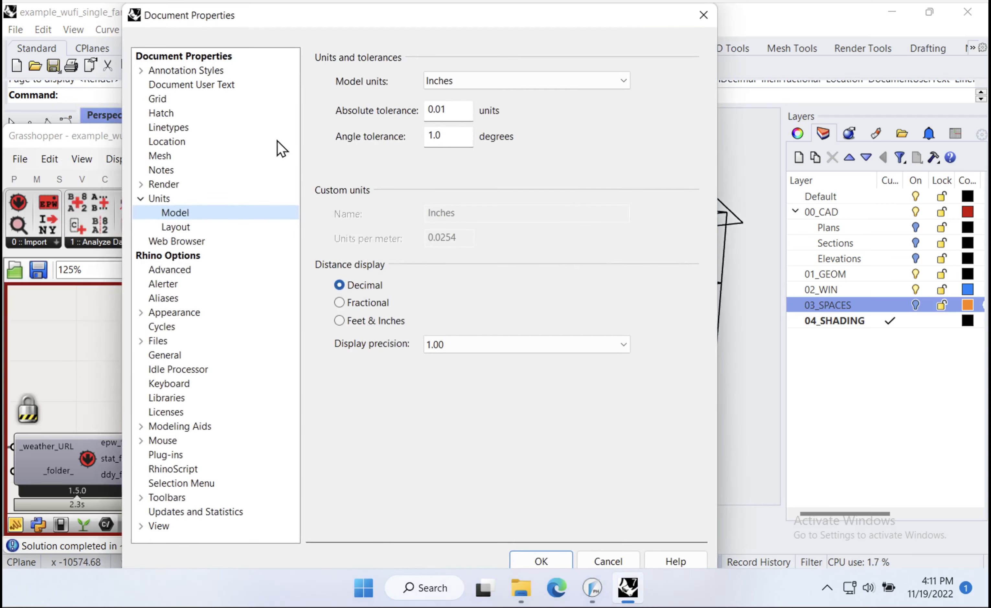
{"action": "left_click", "coordinate": [614, 562]}
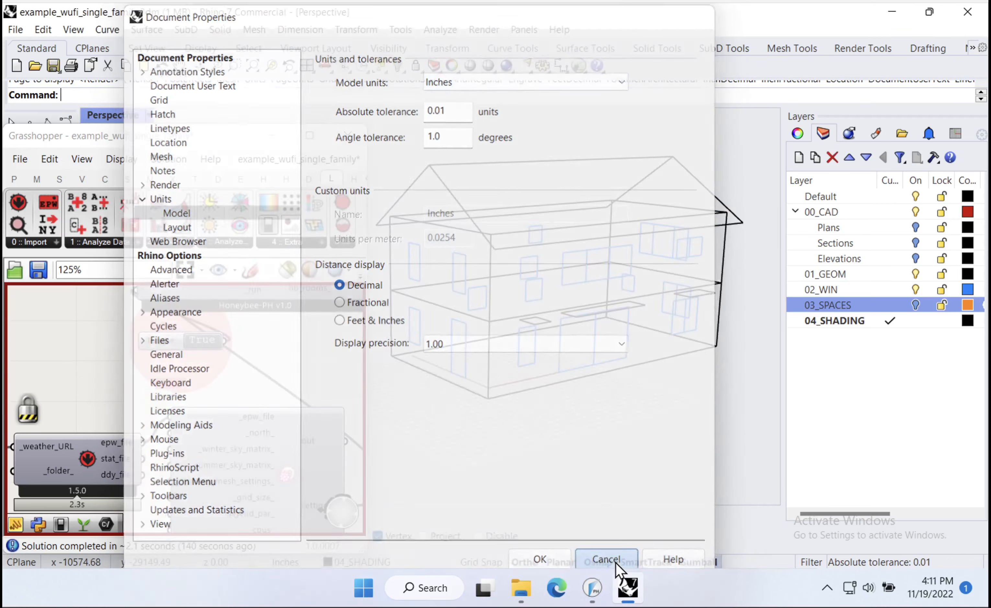
- Set the empty panel's content to 3, shrink it, and connect it to the radiation settings component's grid size input
{"action": "right_click_drag", "start_coordinate": [193, 415], "coordinate": [195, 326]}
{"action": "right_click_drag", "start_coordinate": [188, 461], "coordinate": [215, 393]}
{"action": "double_click", "coordinate": [163, 425]}
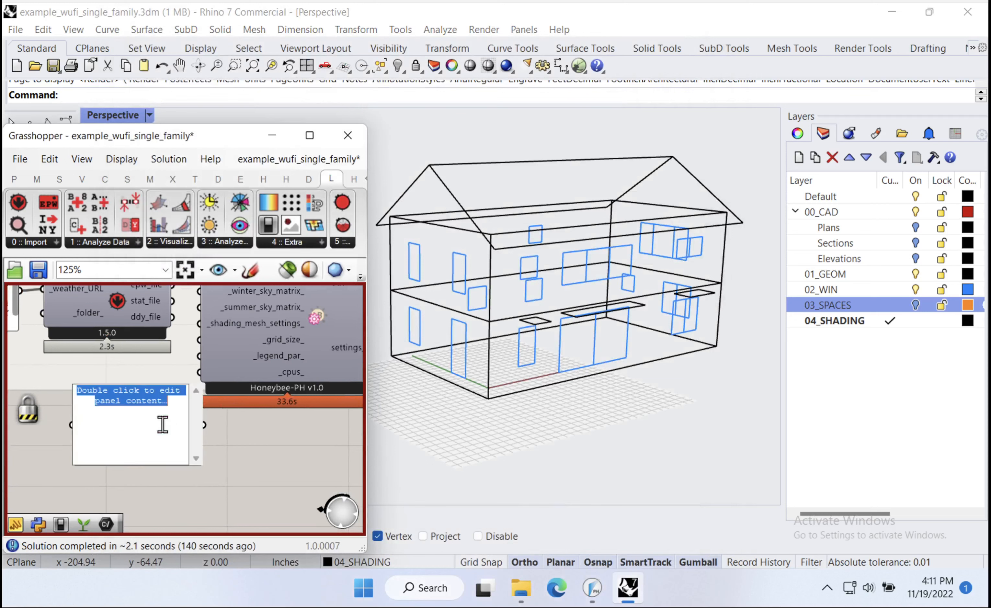
{"action": "type", "text": "3"}
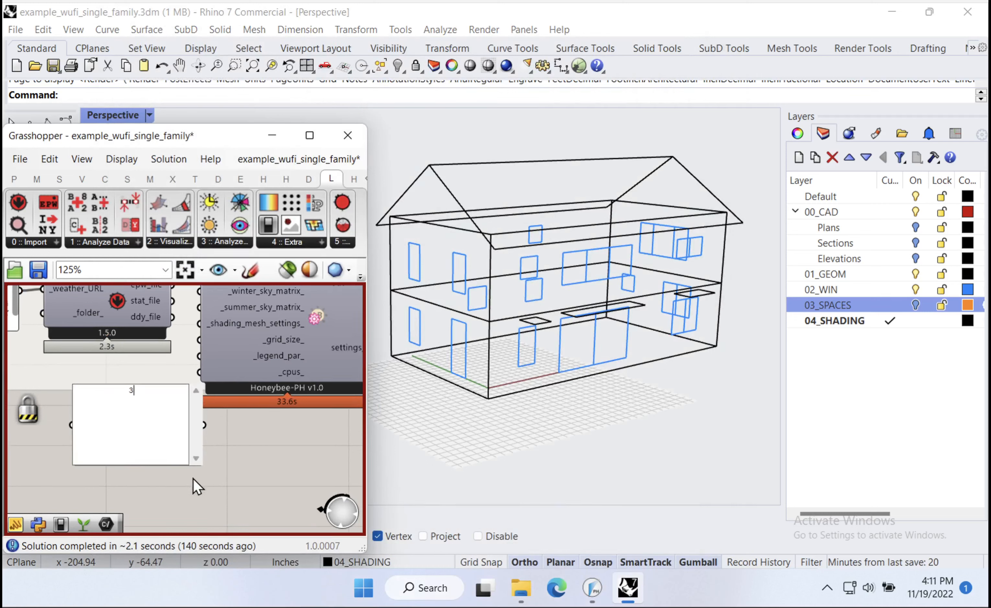
{"action": "left_click", "coordinate": [237, 472]}
{"action": "left_click_drag", "start_coordinate": [197, 461], "coordinate": [124, 402]}
{"action": "left_click_drag", "start_coordinate": [199, 340], "coordinate": [154, 371]}
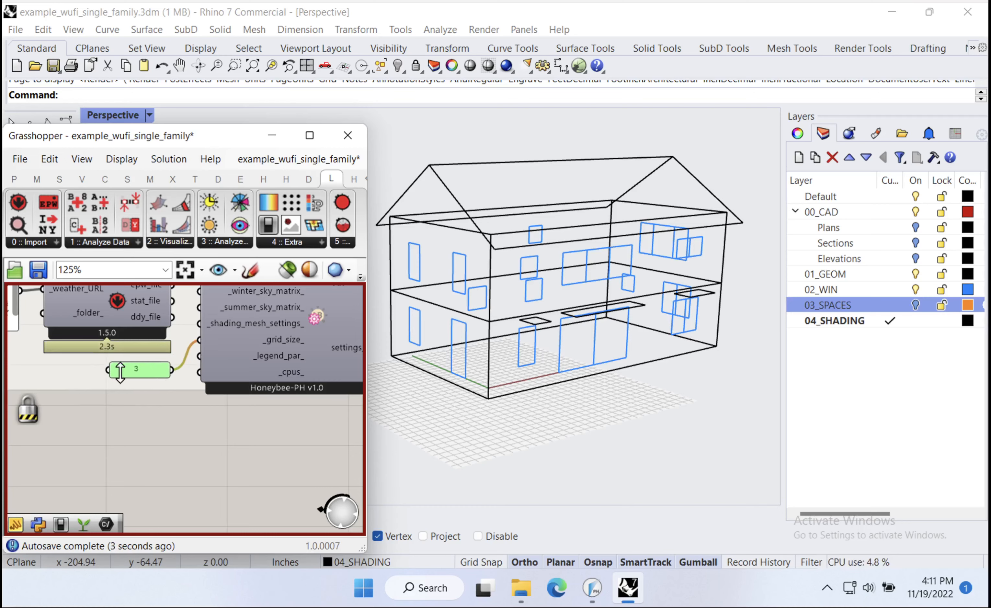
{"action": "left_click", "coordinate": [134, 409]}
{"action": "right_click_drag", "start_coordinate": [215, 375], "coordinate": [171, 472]}
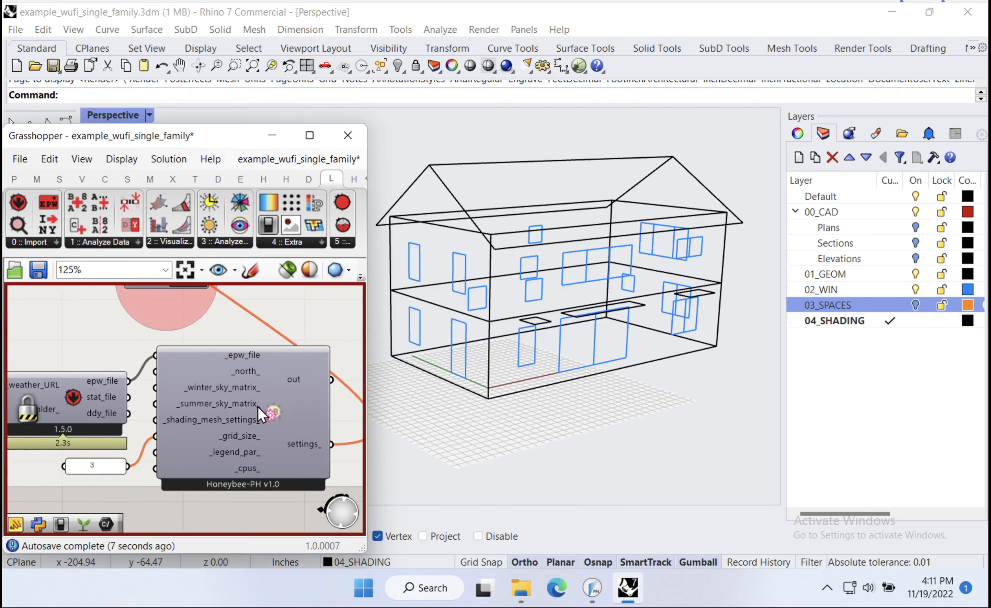
- Unlock the Grasshopper solver to recalculate the window radiation with the finer grid and save the definition
{"action": "scroll", "coordinate": [252, 407], "scroll_direction": "down", "scroll_amount": 3}
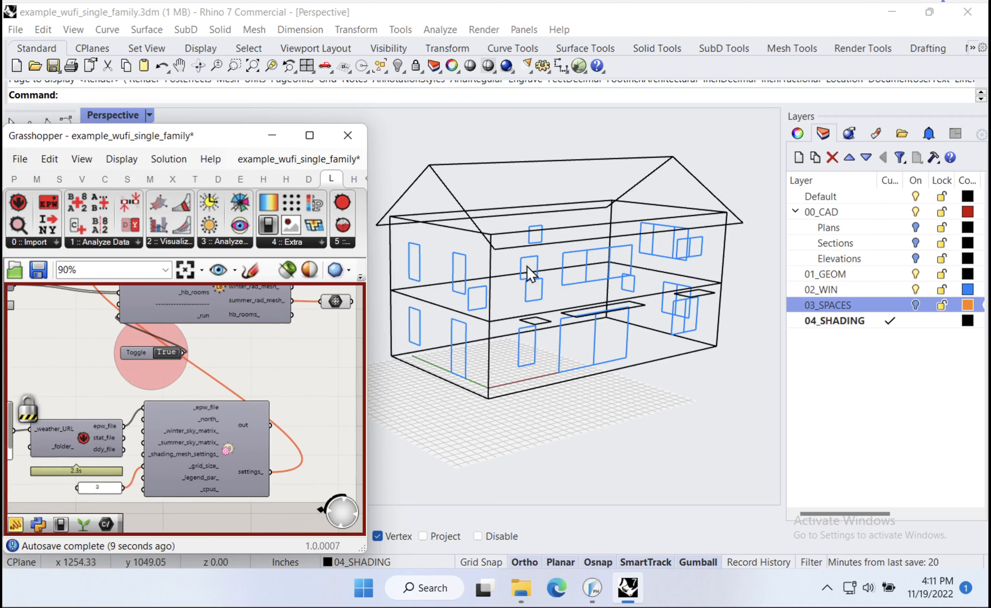
{"action": "scroll", "coordinate": [306, 423], "scroll_direction": "down", "scroll_amount": 1}
{"action": "scroll", "coordinate": [244, 429], "scroll_direction": "up", "scroll_amount": 3}
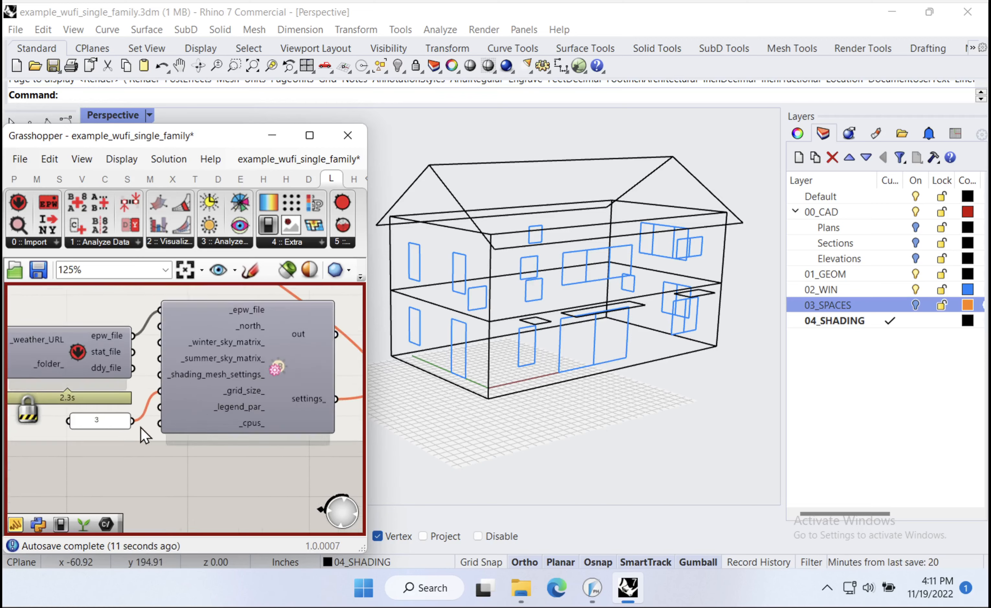
{"action": "scroll", "coordinate": [321, 348], "scroll_direction": "down", "scroll_amount": 3}
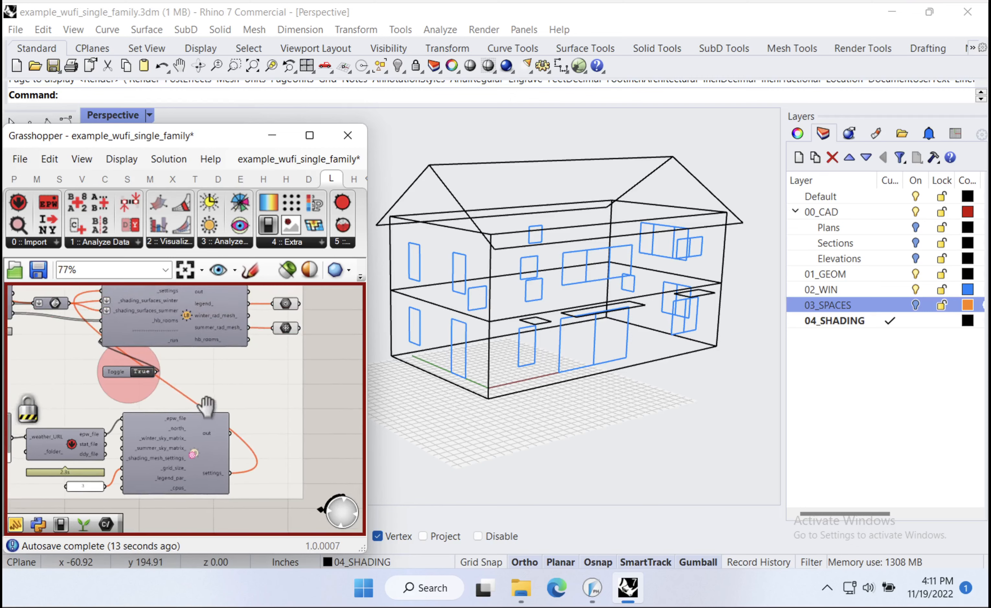
{"action": "right_click", "coordinate": [321, 348]}
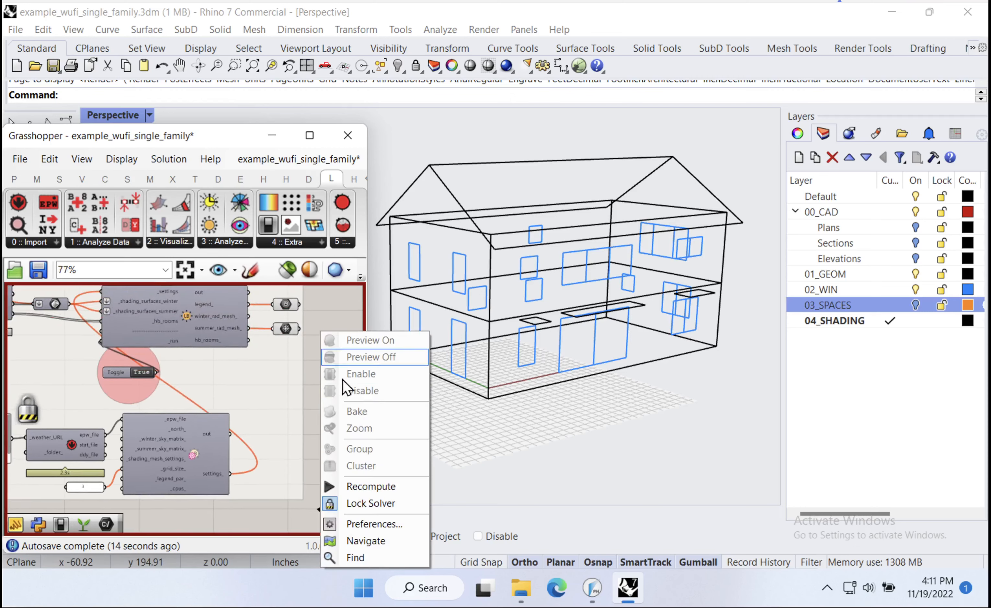
{"action": "left_click", "coordinate": [370, 503]}
{"action": "key", "text": "ctrl+s"}
{"action": "right_click", "coordinate": [325, 315]}
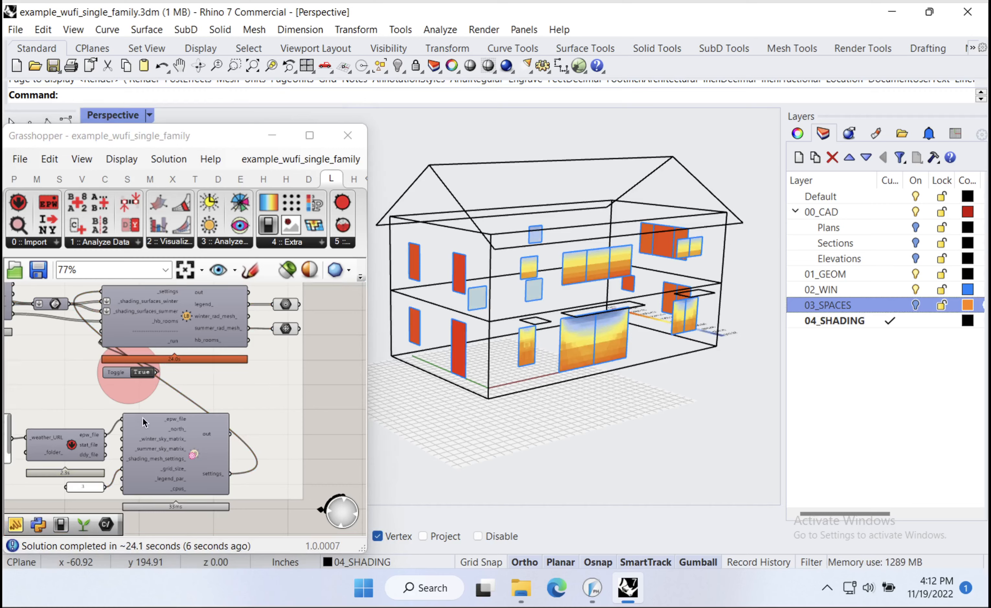
- Examine the radiation mesh on the windows, comparing the shading under each ground-floor overhang along the façade
{"action": "left_click", "coordinate": [166, 341]}
{"action": "scroll", "coordinate": [161, 338], "scroll_direction": "up", "scroll_amount": 2}
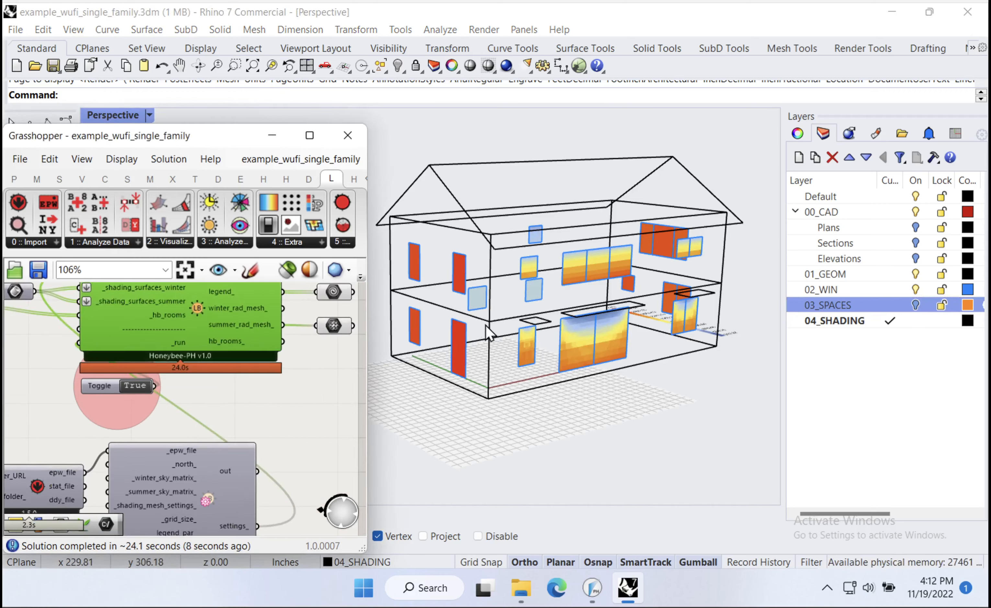
{"action": "right_click_drag", "start_coordinate": [486, 325], "coordinate": [431, 326]}
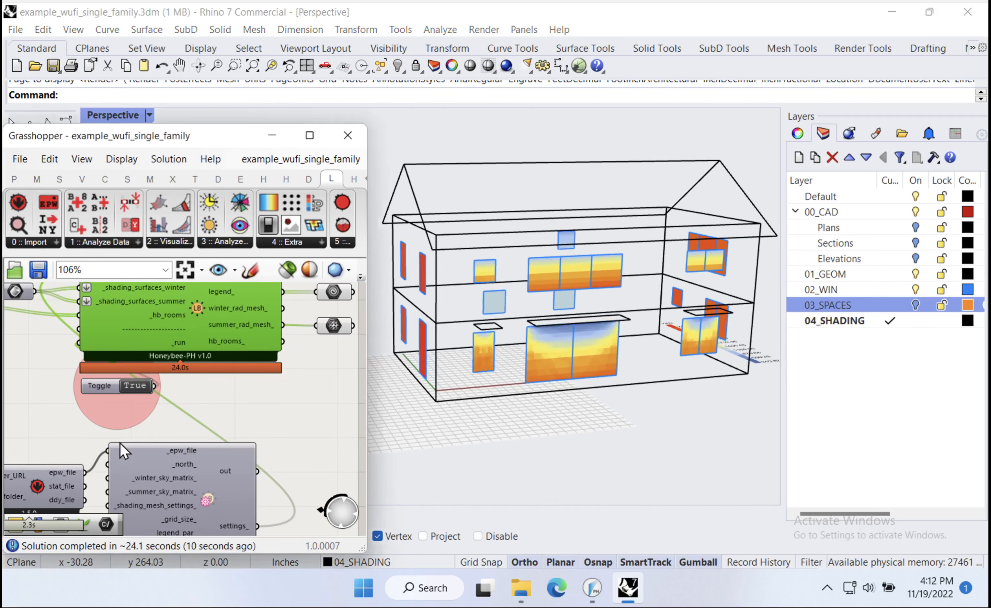
{"action": "right_click_drag", "start_coordinate": [122, 449], "coordinate": [164, 381]}
{"action": "scroll", "coordinate": [570, 360], "scroll_direction": "up", "scroll_amount": 5}
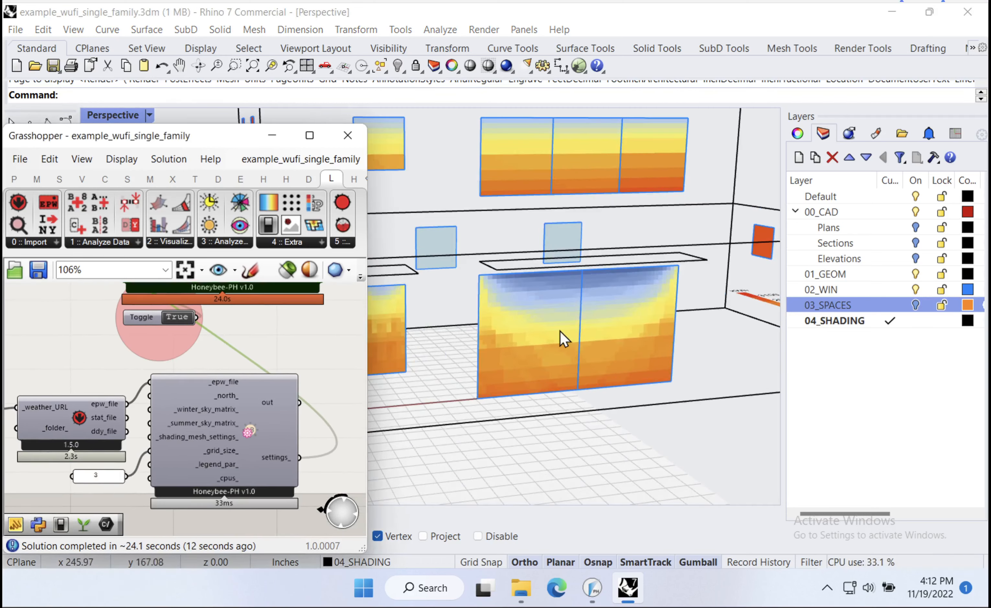
{"action": "scroll", "coordinate": [488, 299], "scroll_direction": "up", "scroll_amount": 3}
{"action": "scroll", "coordinate": [496, 304], "scroll_direction": "down", "scroll_amount": 6}
{"action": "mouse_move", "coordinate": [614, 345]}
{"action": "right_mouse_down"}
{"action": "mouse_move", "coordinate": [628, 336]}
{"action": "mouse_move", "coordinate": [610, 343]}
{"action": "right_mouse_up"}
{"action": "scroll", "coordinate": [610, 342], "scroll_direction": "down", "scroll_amount": 2}
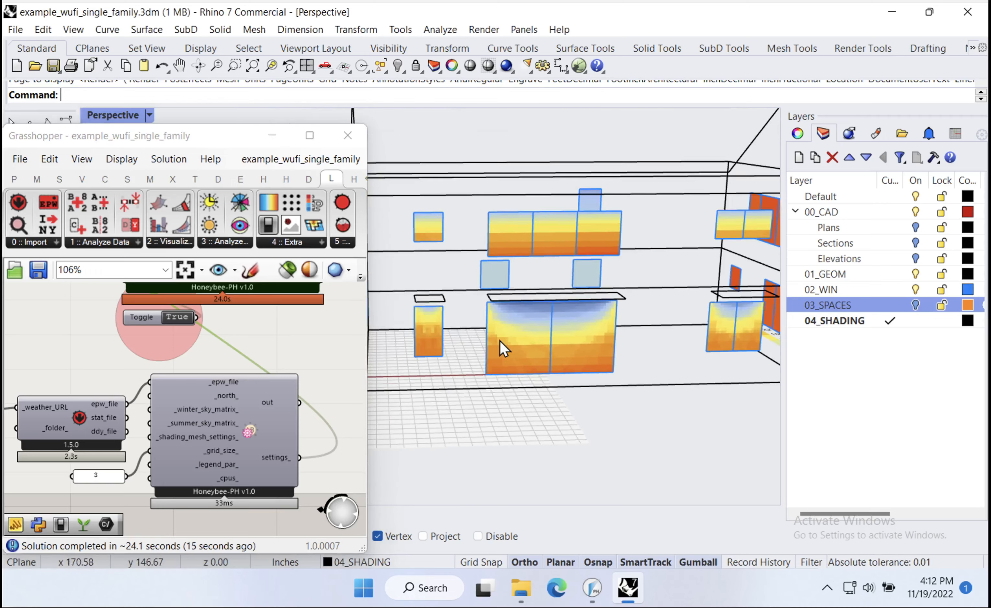
{"action": "scroll", "coordinate": [524, 342], "scroll_direction": "down", "scroll_amount": 5}
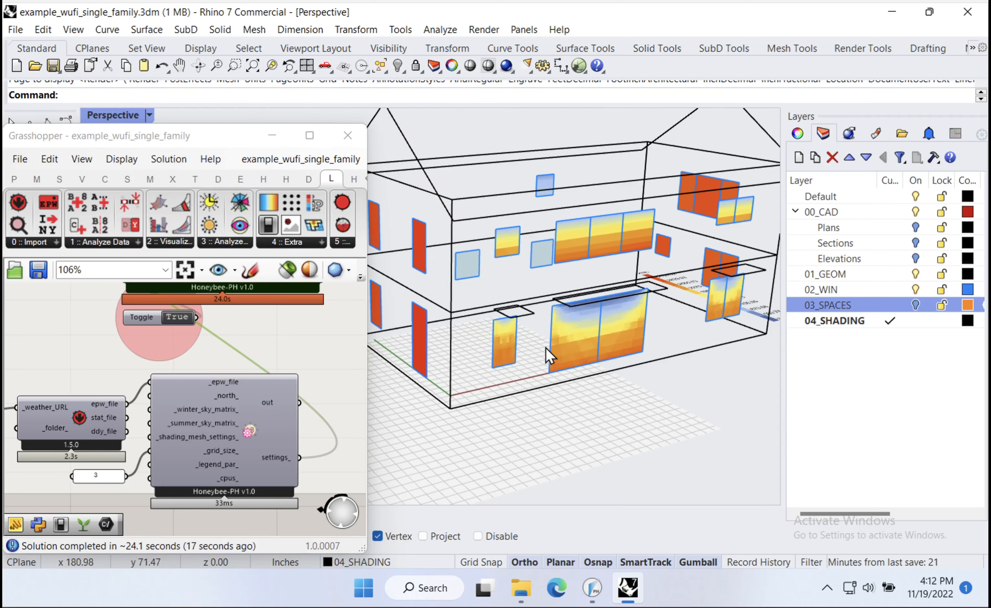
{"action": "right_click_drag", "start_coordinate": [539, 317], "coordinate": [610, 337]}
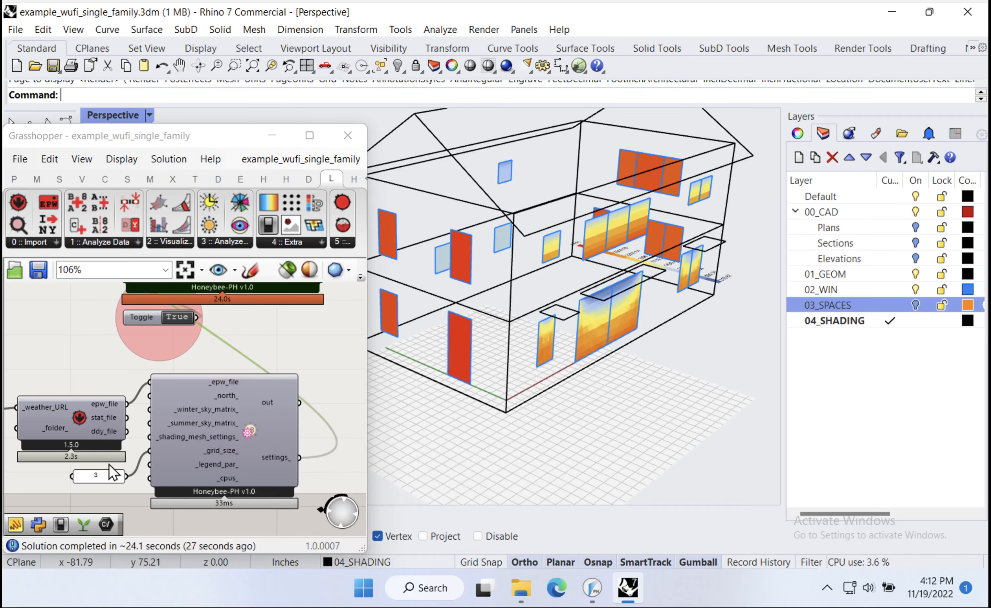
{"action": "right_click_drag", "start_coordinate": [699, 371], "coordinate": [671, 340]}
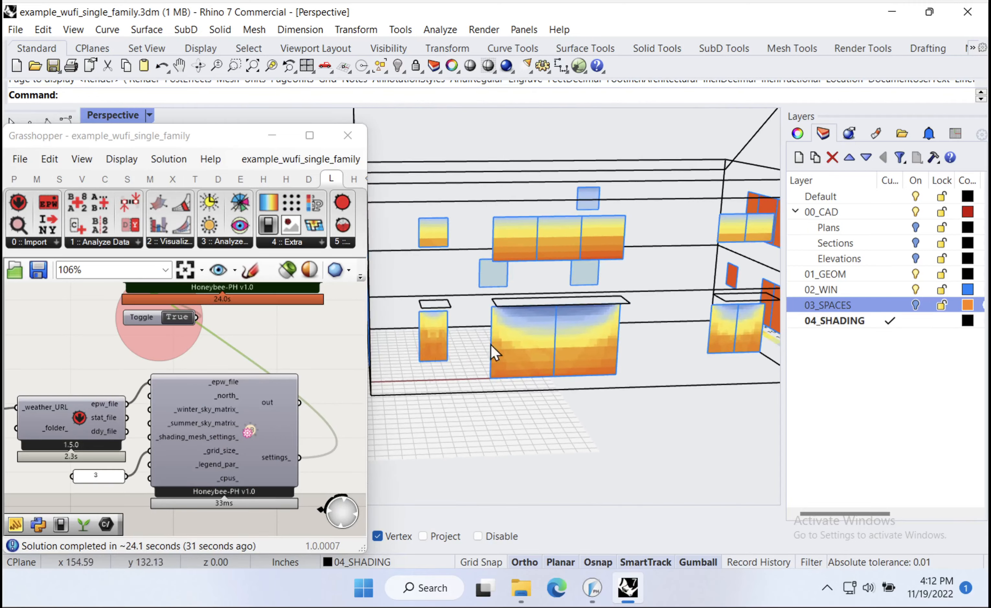
{"action": "right_click_drag", "start_coordinate": [491, 347], "coordinate": [672, 348]}
{"action": "scroll", "coordinate": [671, 338], "scroll_direction": "up", "scroll_amount": 5}
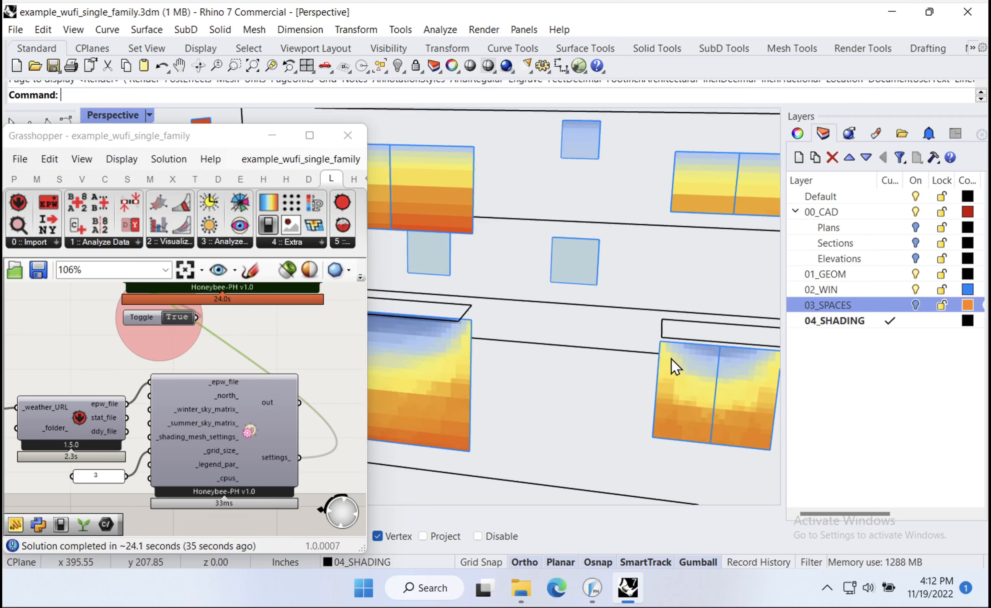
{"action": "scroll", "coordinate": [671, 359], "scroll_direction": "up", "scroll_amount": 3}
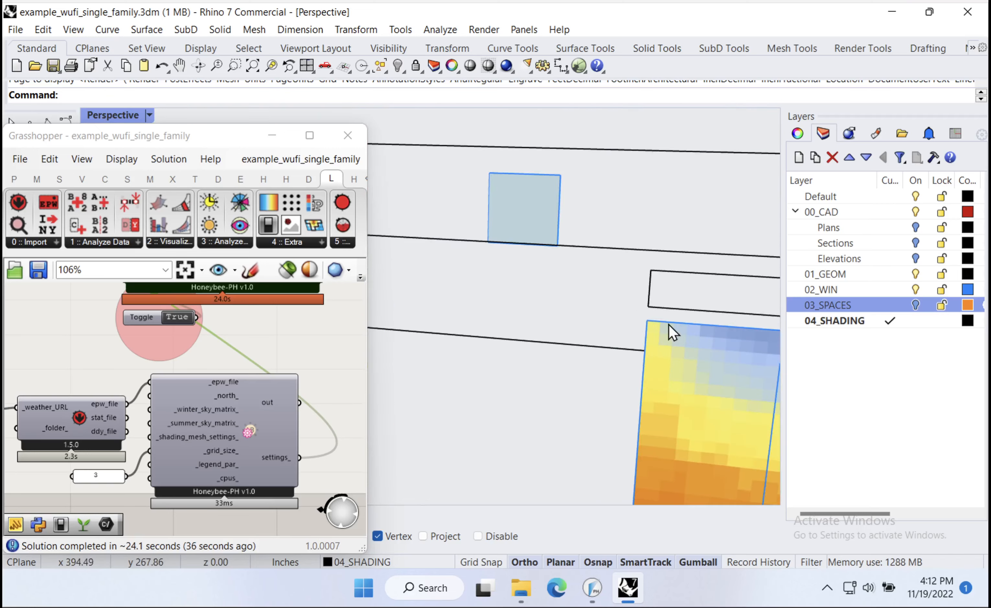
- Lock the Grasshopper solver and set the grid size panel to 6
{"action": "left_click", "coordinate": [650, 291], "text": "ctrl+shift"}
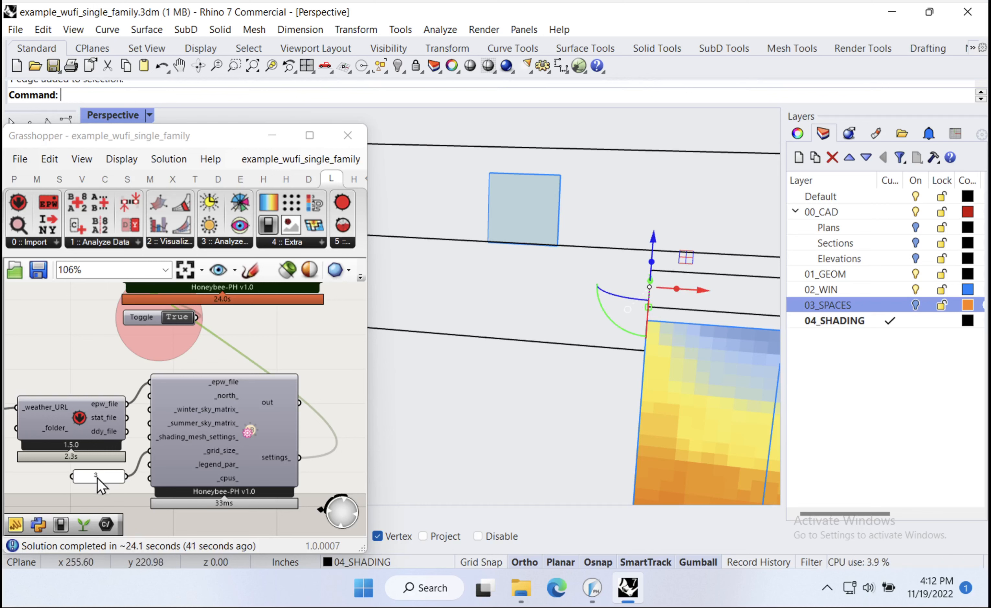
{"action": "right_click", "coordinate": [140, 504]}
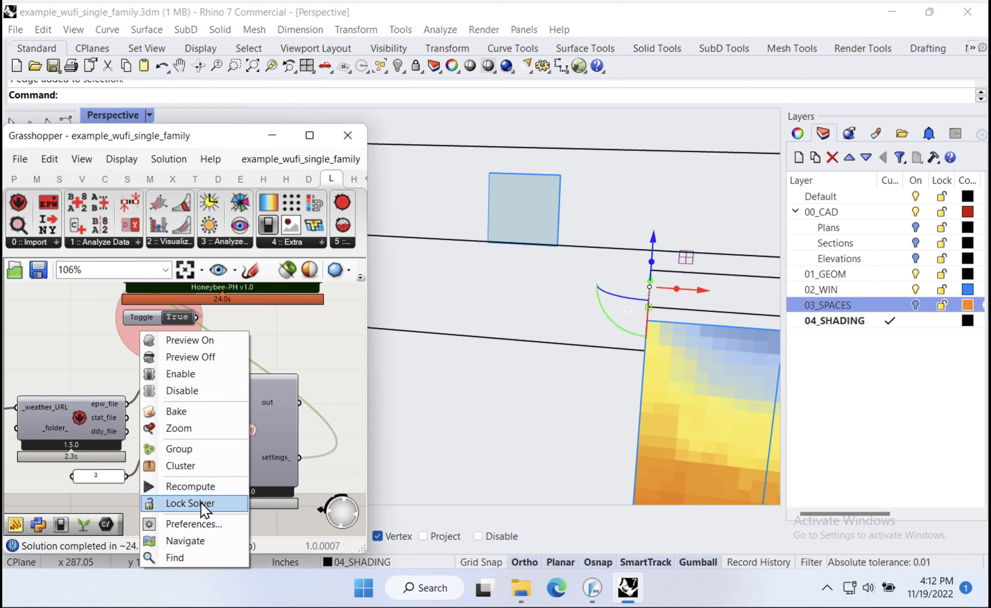
{"action": "left_click", "coordinate": [191, 503]}
{"action": "double_click", "coordinate": [116, 476]}
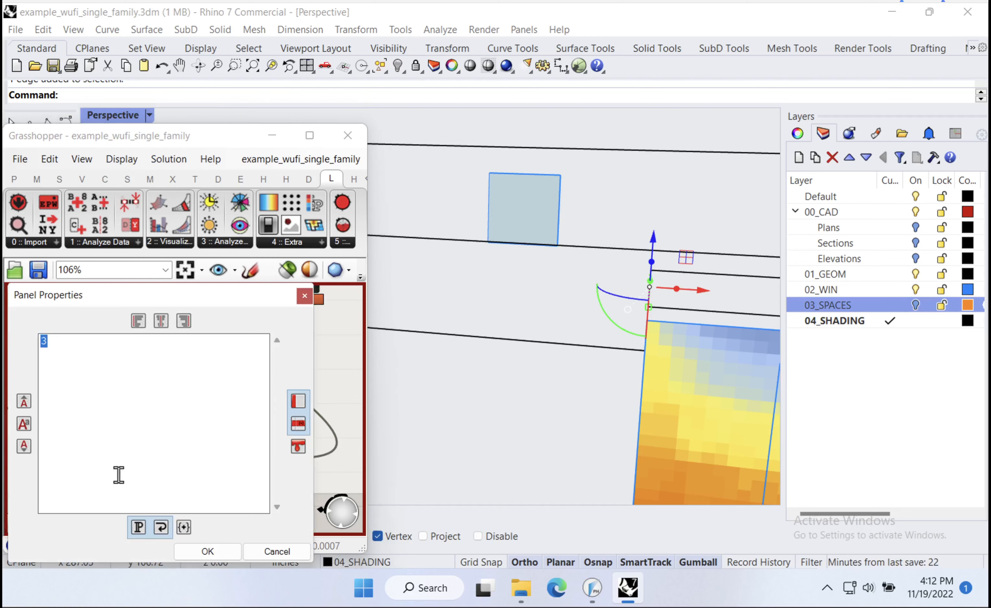
{"action": "left_click", "coordinate": [201, 546]}
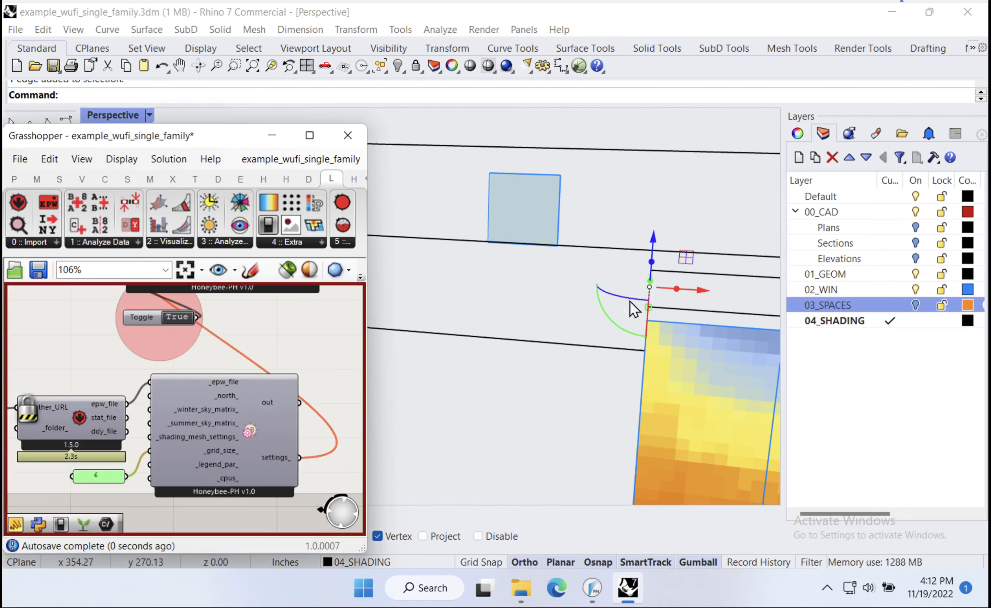
- Extend both short edges of the overhang above the two-pane ground-floor window outward past the window, and unlock the solver to recalculate radiation
{"action": "left_click_drag", "start_coordinate": [695, 296], "coordinate": [643, 288]}
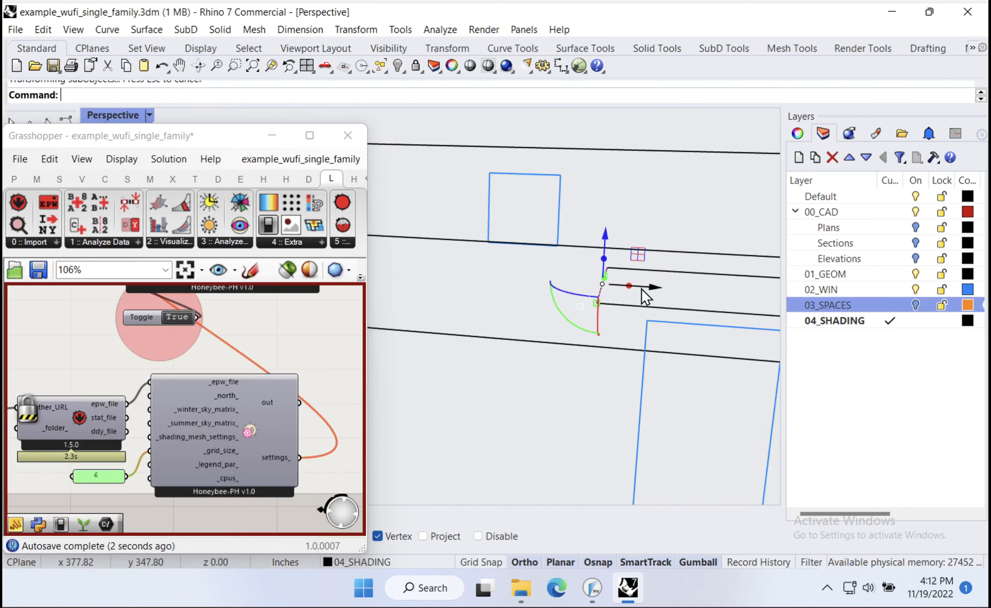
{"action": "scroll", "coordinate": [569, 291], "scroll_direction": "down", "scroll_amount": 8}
{"action": "scroll", "coordinate": [692, 301], "scroll_direction": "up", "scroll_amount": 5}
{"action": "left_click", "coordinate": [640, 308], "text": "ctrl+shift"}
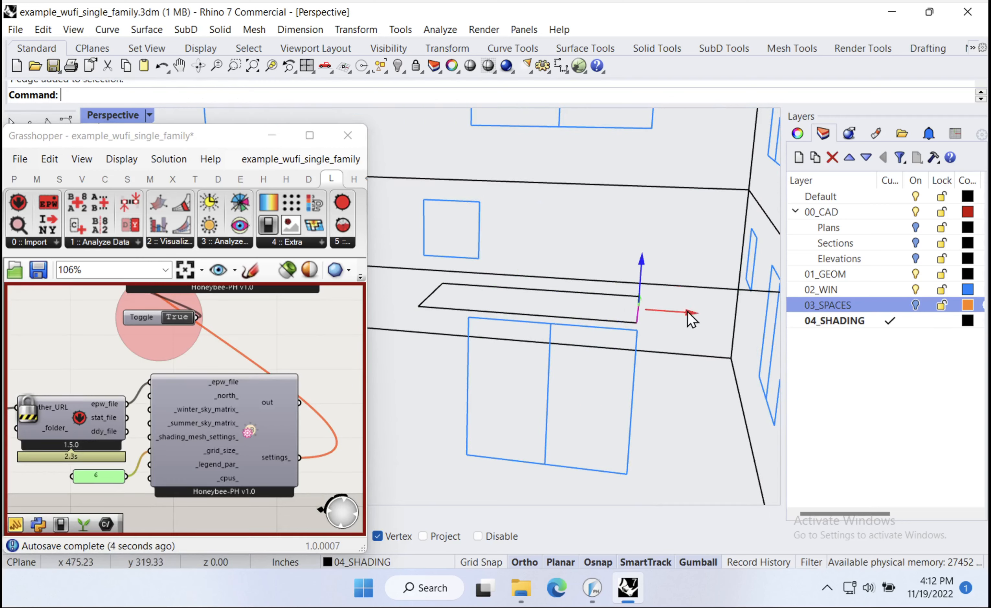
{"action": "left_click_drag", "start_coordinate": [687, 317], "coordinate": [717, 310]}
{"action": "key", "text": "Escape"}
{"action": "scroll", "coordinate": [717, 309], "scroll_direction": "down", "scroll_amount": 3}
{"action": "right_click", "coordinate": [240, 480]}
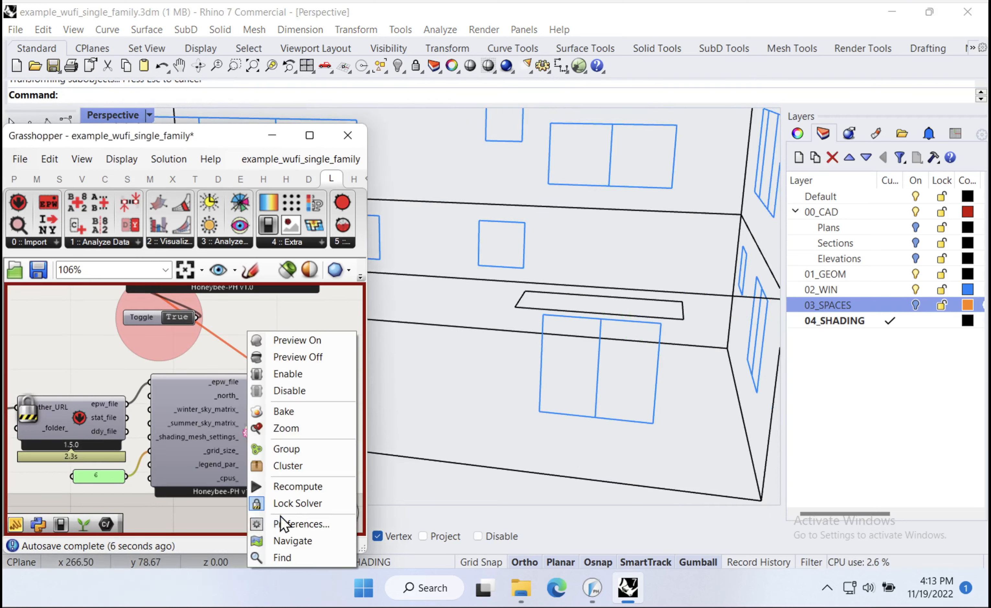
{"action": "left_click", "coordinate": [308, 498]}
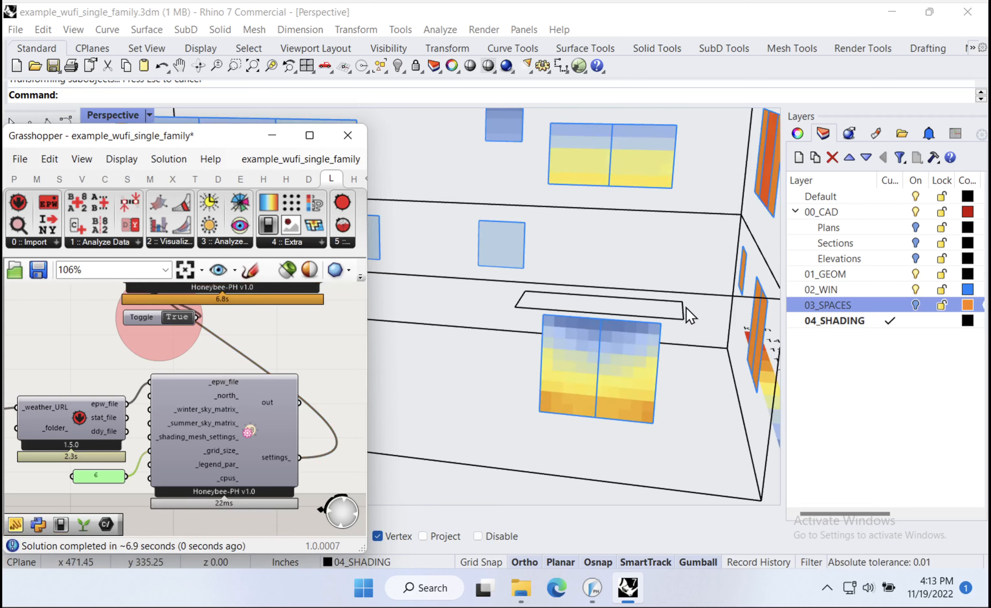
- Extend the large ground-floor window's overhang beyond the window on the side facing the two-pane window
{"action": "right_click_drag", "start_coordinate": [632, 349], "coordinate": [692, 348]}
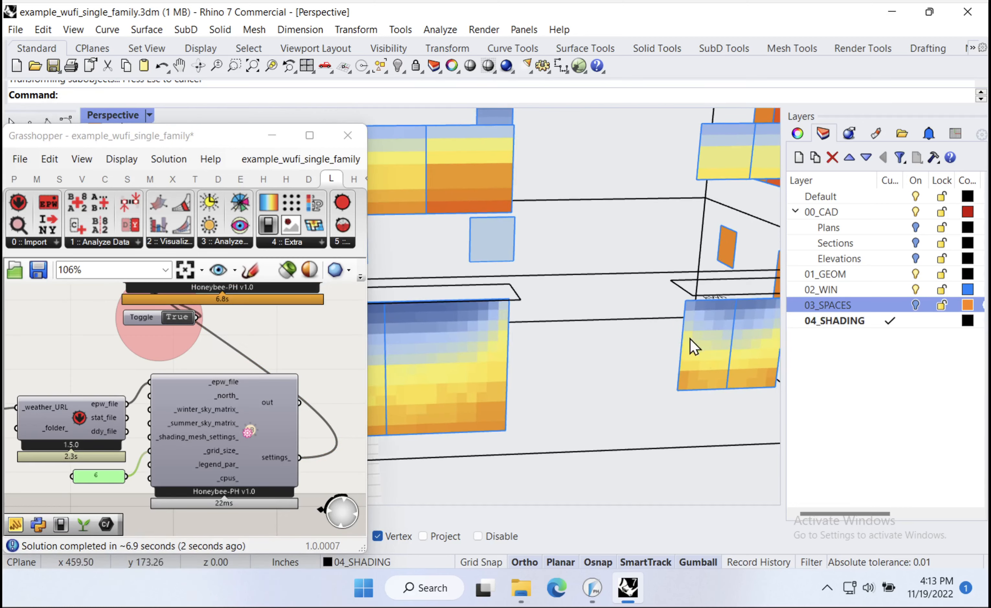
{"action": "right_click_drag", "start_coordinate": [451, 331], "coordinate": [496, 322]}
{"action": "right_click_drag", "start_coordinate": [428, 349], "coordinate": [498, 348]}
{"action": "left_click", "coordinate": [546, 316], "text": "ctrl+shift"}
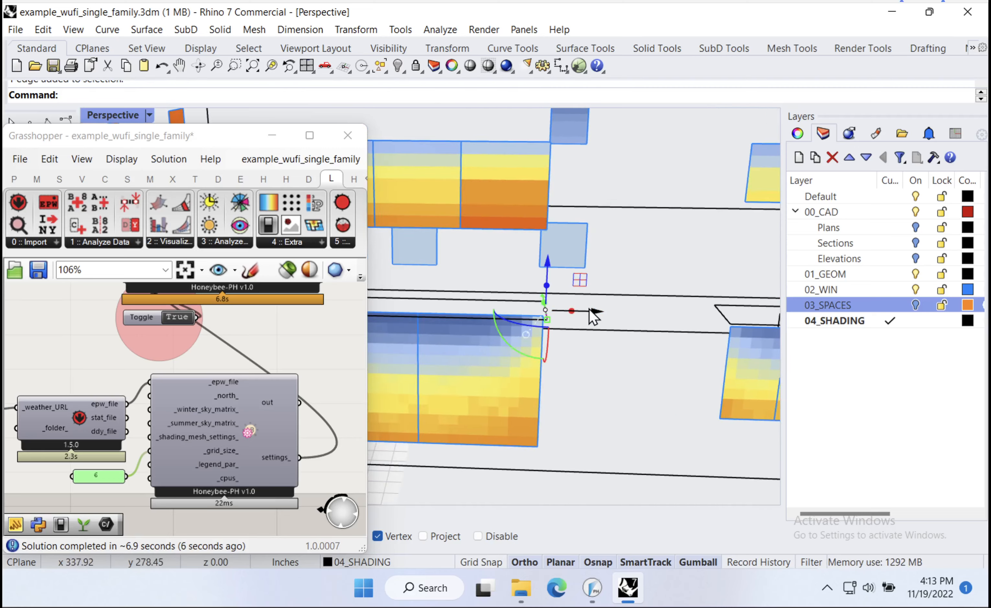
{"action": "left_click_drag", "start_coordinate": [592, 316], "coordinate": [602, 357]}
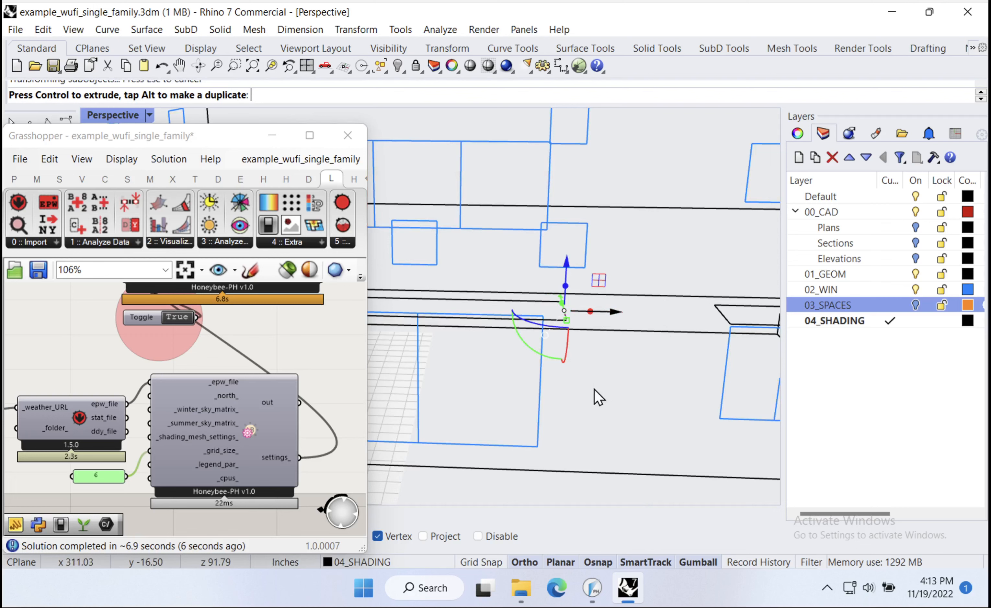
{"action": "left_click_drag", "start_coordinate": [493, 389], "coordinate": [493, 389]}
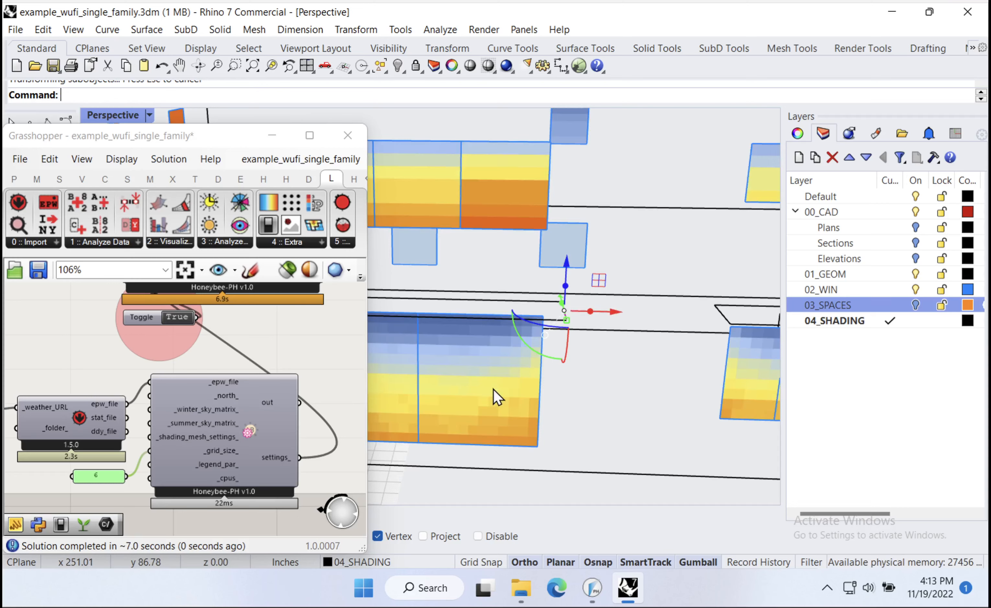
- Move the left short edges of the large and narrow windows' overhangs outward together, past the windows
{"action": "right_click_drag", "start_coordinate": [492, 389], "coordinate": [554, 350]}
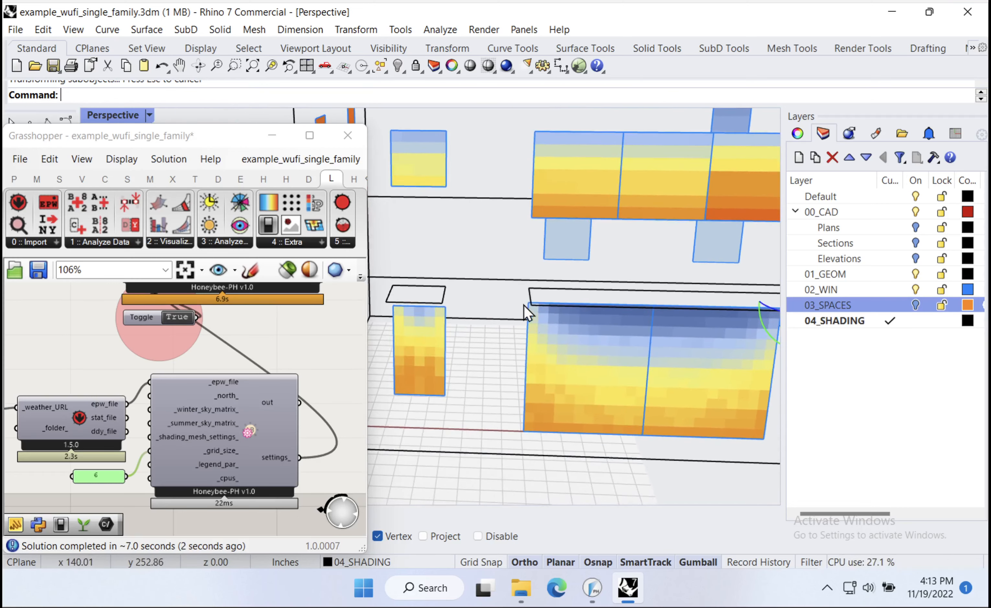
{"action": "left_click", "coordinate": [532, 301]}
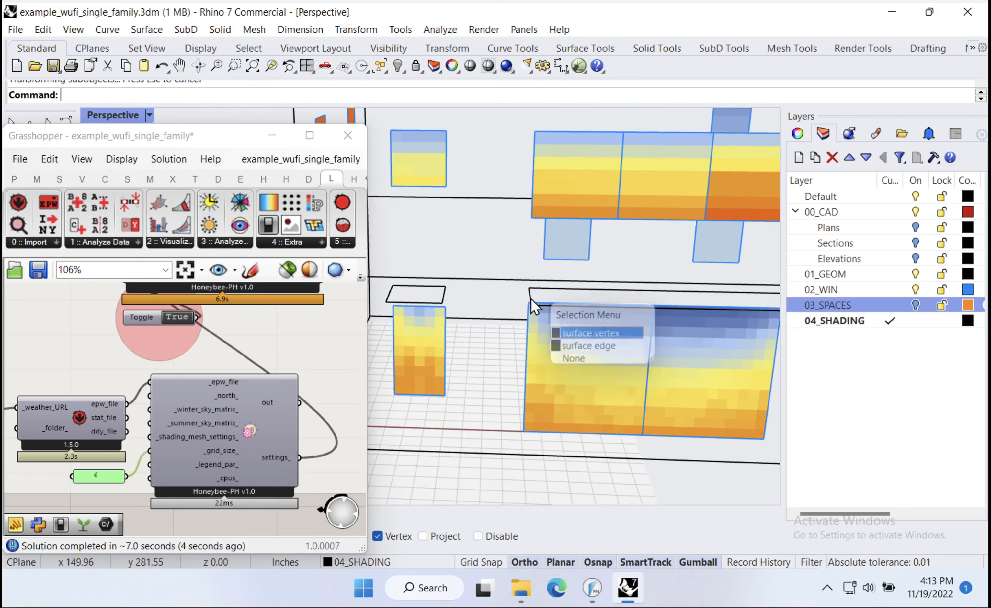
{"action": "scroll", "coordinate": [532, 300], "scroll_direction": "up", "scroll_amount": 2}
{"action": "scroll", "coordinate": [509, 301], "scroll_direction": "down", "scroll_amount": 3}
{"action": "scroll", "coordinate": [447, 299], "scroll_direction": "up", "scroll_amount": 3}
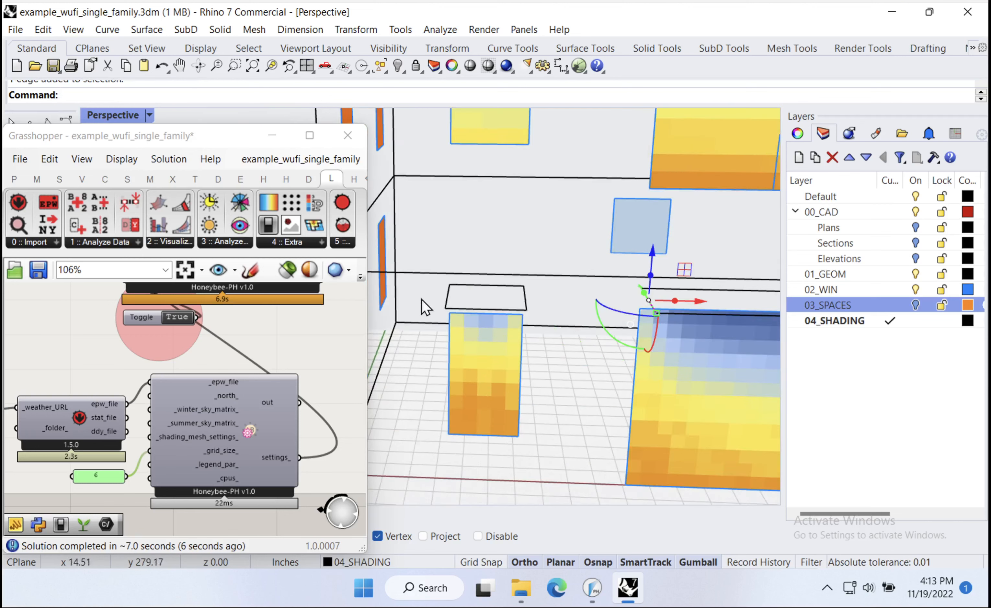
{"action": "left_click", "coordinate": [449, 296], "text": "ctrl+shift"}
{"action": "mouse_move", "coordinate": [599, 299]}
{"action": "left_mouse_down"}
{"action": "mouse_move", "coordinate": [569, 299]}
{"action": "mouse_move", "coordinate": [546, 374]}
{"action": "mouse_move", "coordinate": [544, 361]}
{"action": "left_mouse_up"}
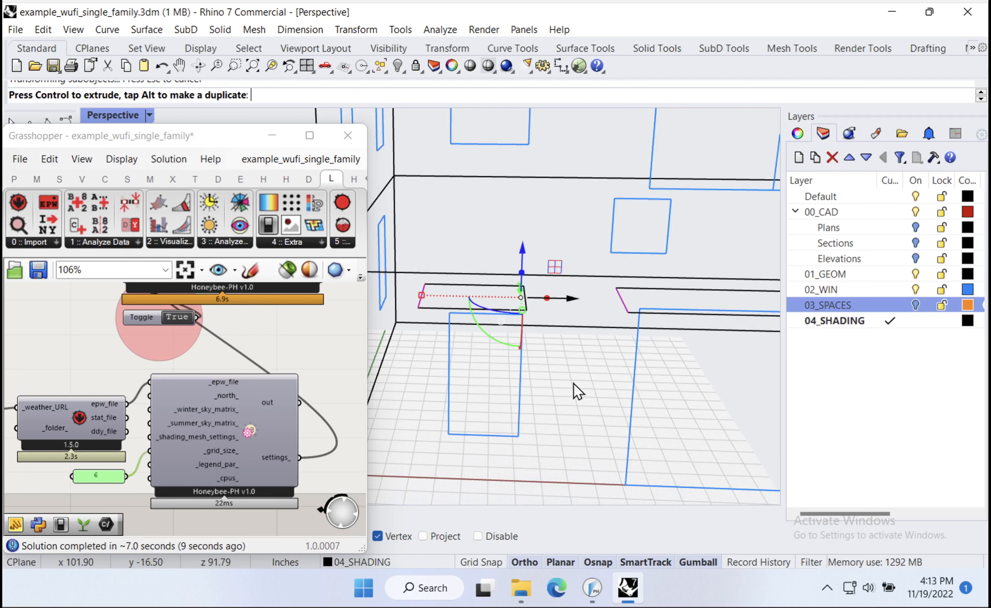
{"action": "left_click_drag", "start_coordinate": [575, 383], "coordinate": [575, 383]}
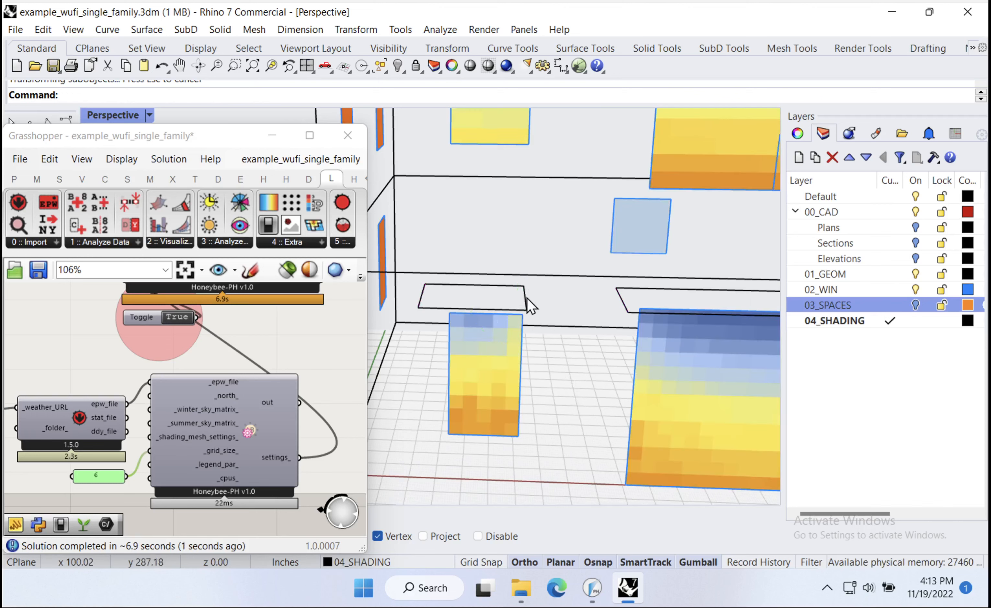
- Extend the narrow ground-floor window's overhang outward past the window on the side facing the large window
{"action": "left_click", "coordinate": [526, 298], "text": "ctrl+shift"}
{"action": "left_click_drag", "start_coordinate": [574, 298], "coordinate": [594, 298]}
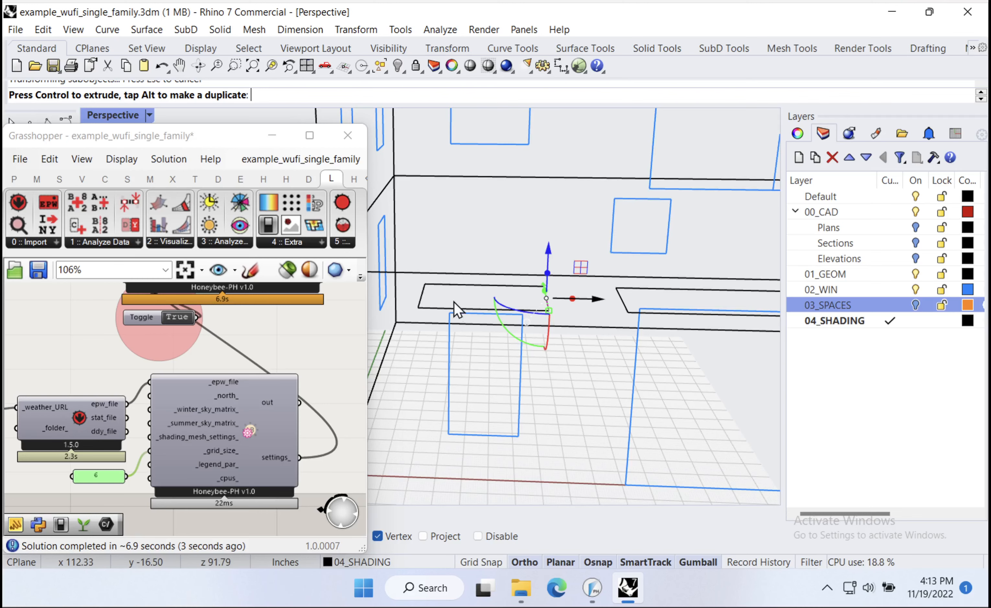
{"action": "scroll", "coordinate": [529, 303], "scroll_direction": "down", "scroll_amount": 8}
{"action": "left_click", "coordinate": [570, 422]}
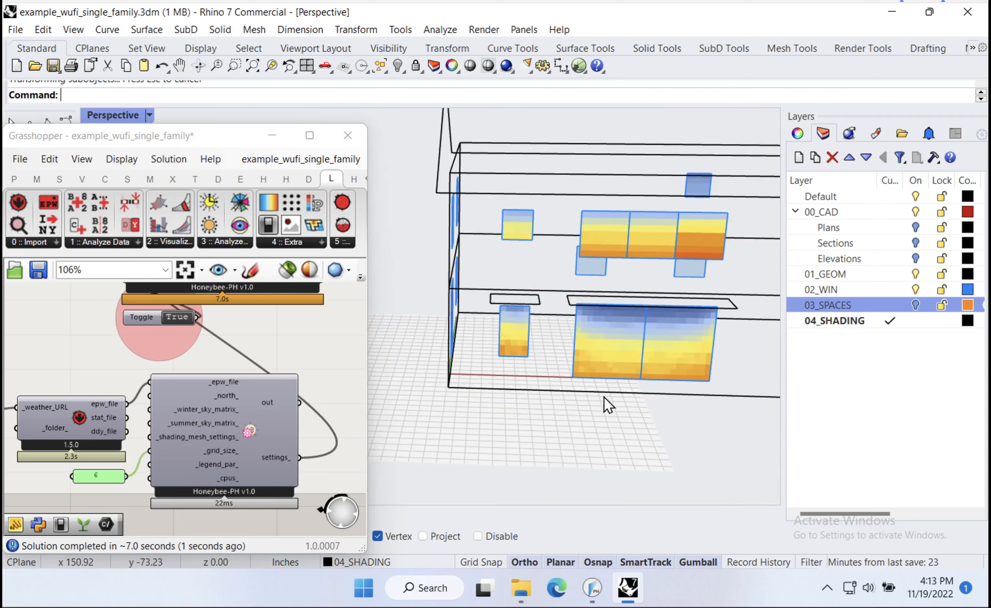
{"action": "scroll", "coordinate": [607, 398], "scroll_direction": "down", "scroll_amount": 6}
{"action": "right_click_drag", "start_coordinate": [668, 353], "coordinate": [736, 347]}
{"action": "scroll", "coordinate": [519, 205], "scroll_direction": "up", "scroll_amount": 5}
- Re-export the Honeybee model by switching the dump toggle on the file-writing component on and back to False
{"action": "right_click_drag", "start_coordinate": [324, 318], "coordinate": [299, 459]}
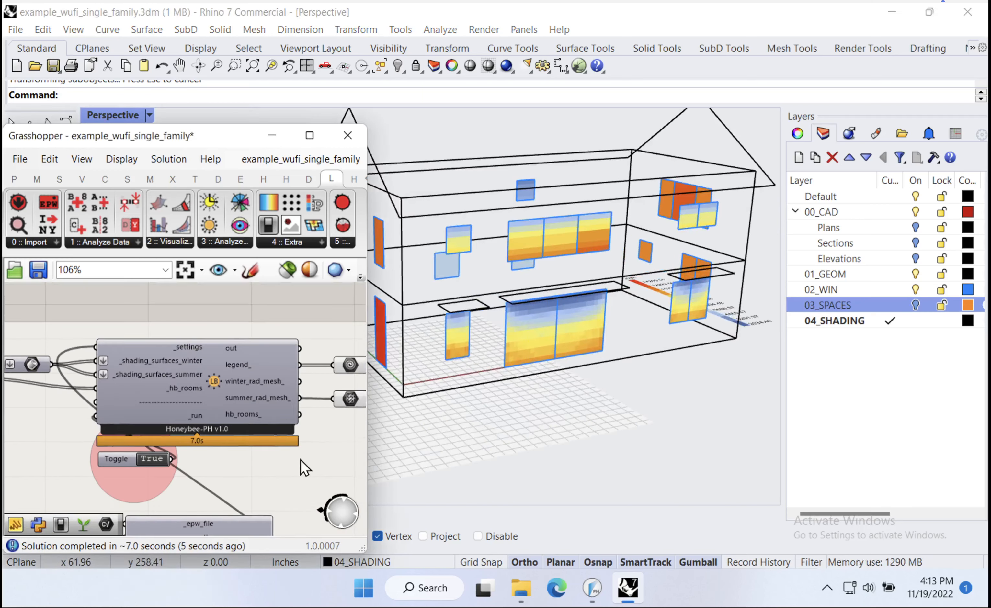
{"action": "scroll", "coordinate": [296, 459], "scroll_direction": "down", "scroll_amount": 3}
{"action": "right_click_drag", "start_coordinate": [113, 331], "coordinate": [220, 437]}
{"action": "right_click_drag", "start_coordinate": [362, 393], "coordinate": [263, 396]}
{"action": "scroll", "coordinate": [233, 369], "scroll_direction": "up", "scroll_amount": 3}
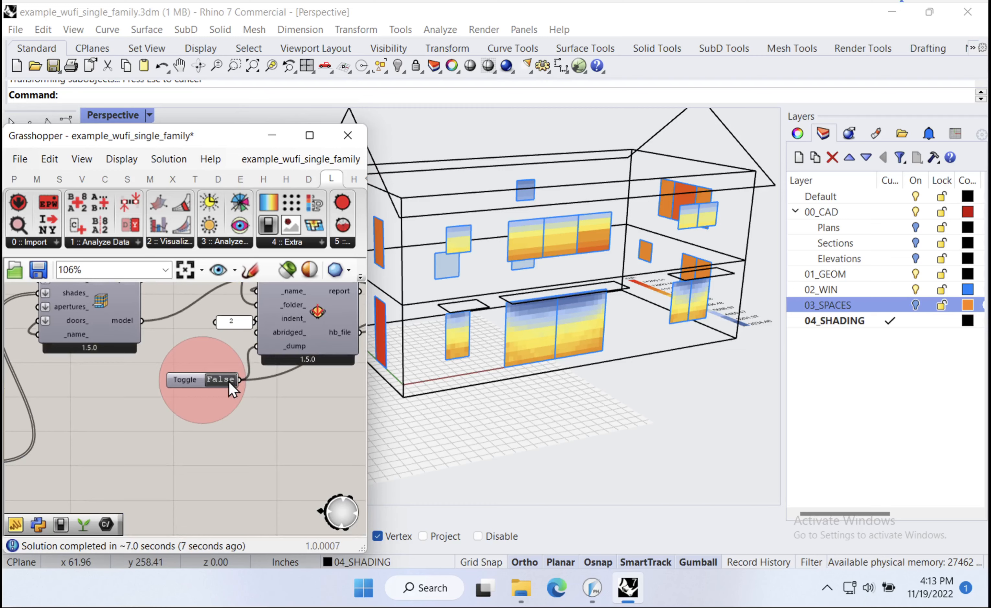
{"action": "left_click", "coordinate": [228, 380]}
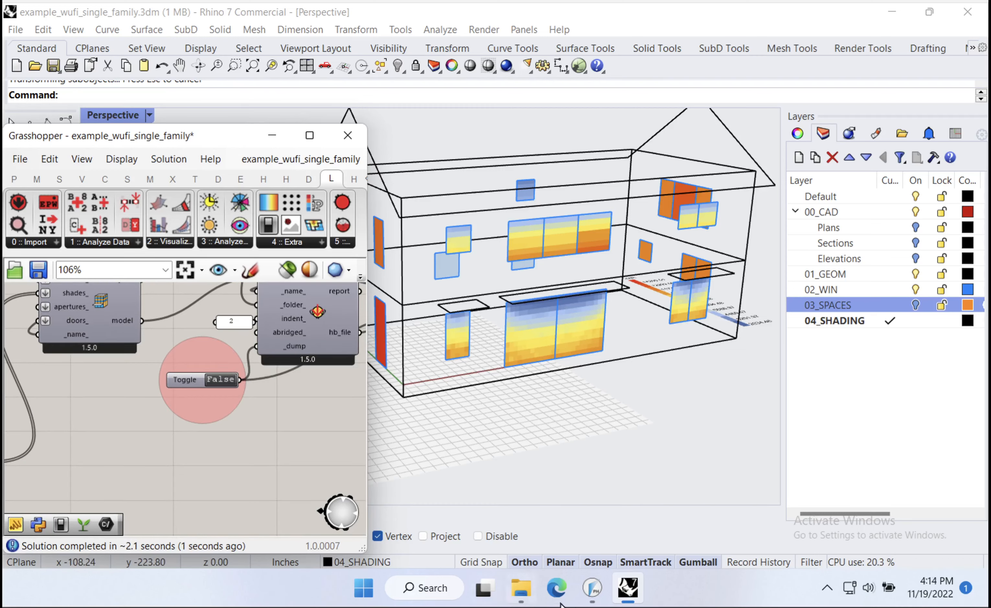
- Switch to WUFI Passive and open the project file Eds_First_WUFI_XML_11_19_16_13_59 from the Desktop
{"action": "left_click", "coordinate": [593, 591]}
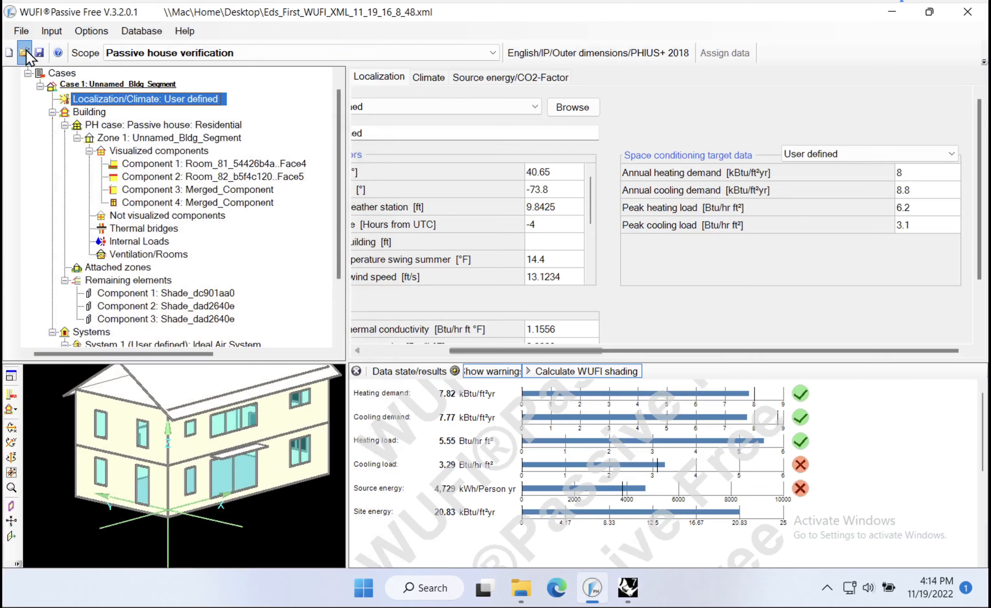
{"action": "left_click", "coordinate": [25, 53]}
{"action": "left_click", "coordinate": [501, 350]}
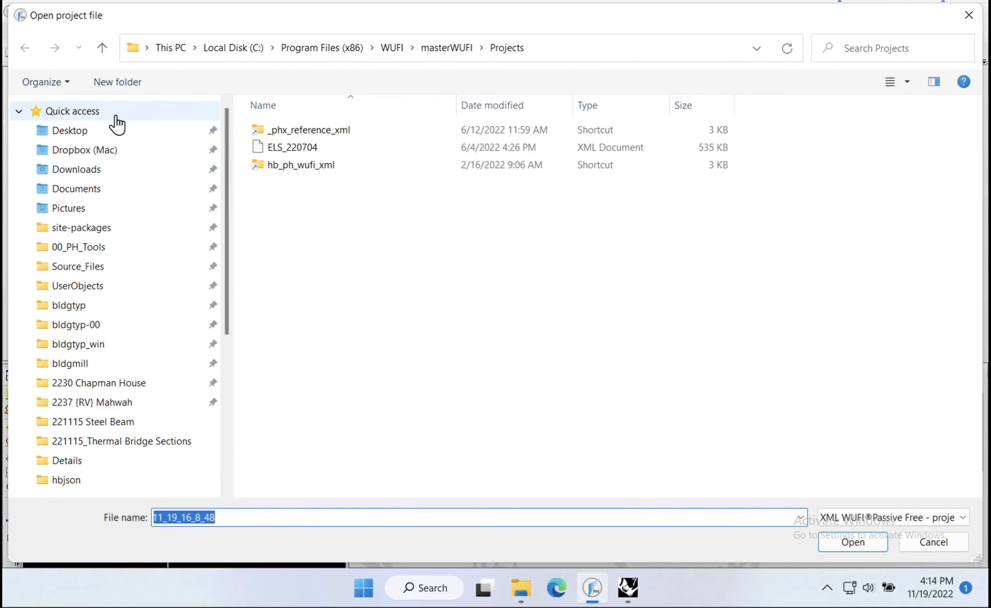
{"action": "left_click", "coordinate": [107, 131]}
{"action": "left_click", "coordinate": [324, 236]}
{"action": "double_click", "coordinate": [327, 252]}
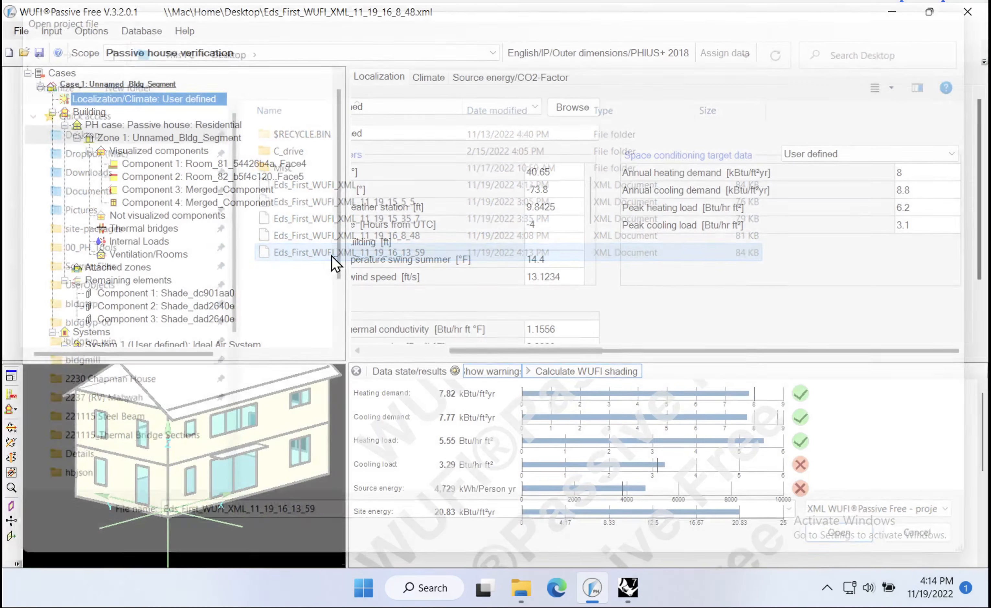
{"action": "left_click", "coordinate": [545, 368]}
- Set the scope to Passive house verification and calculate the WUFI shading for the imported house
{"action": "scroll", "coordinate": [280, 459], "scroll_direction": "up", "scroll_amount": 5}
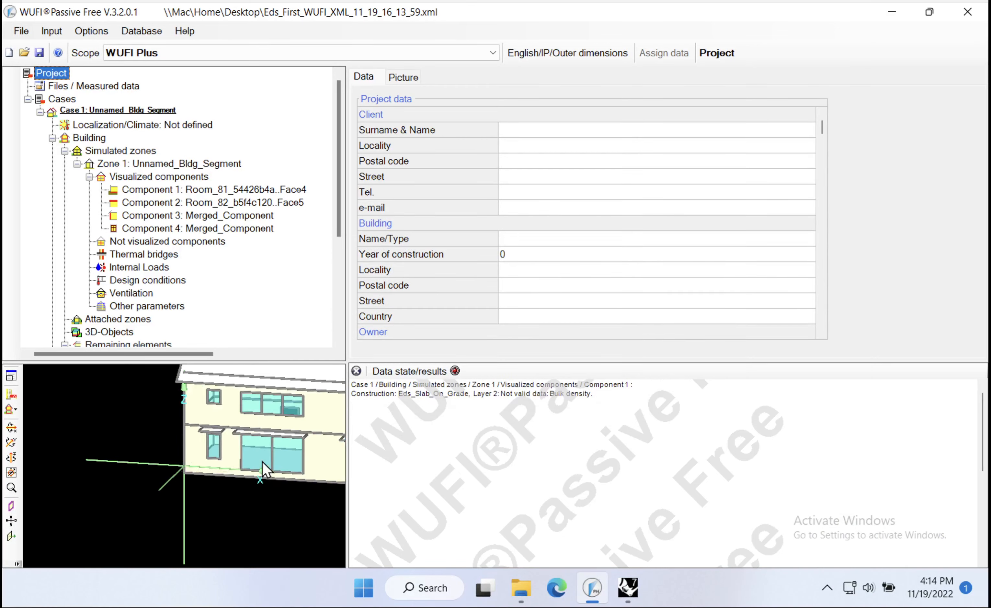
{"action": "left_click_drag", "start_coordinate": [242, 522], "coordinate": [81, 546]}
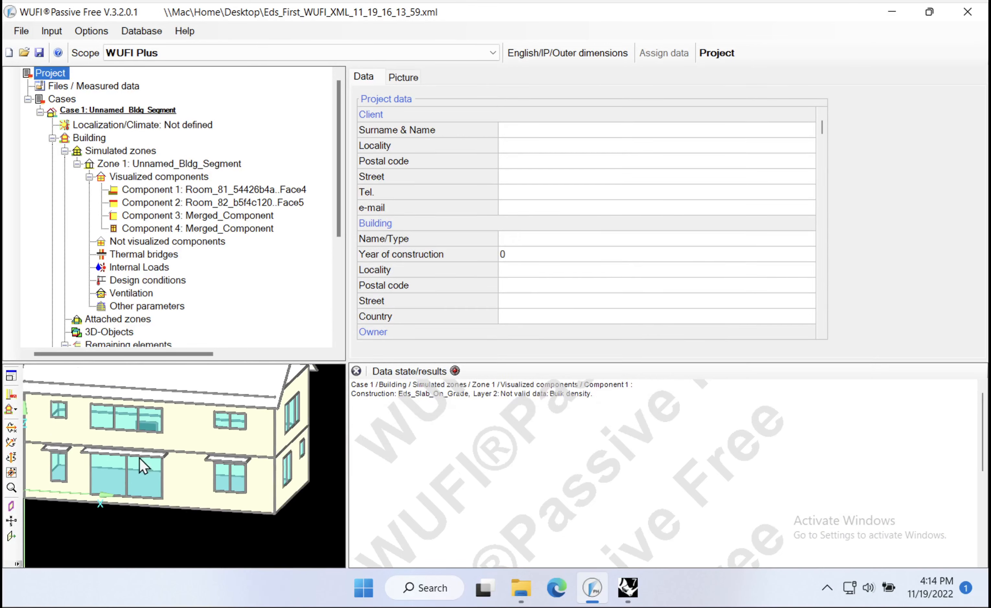
{"action": "left_click", "coordinate": [189, 52]}
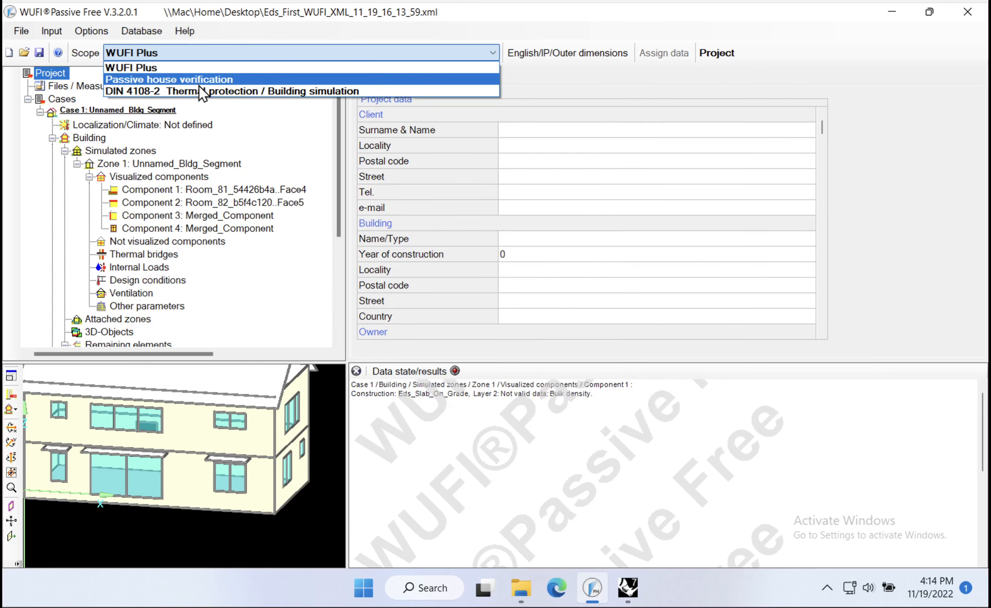
{"action": "left_click", "coordinate": [195, 75]}
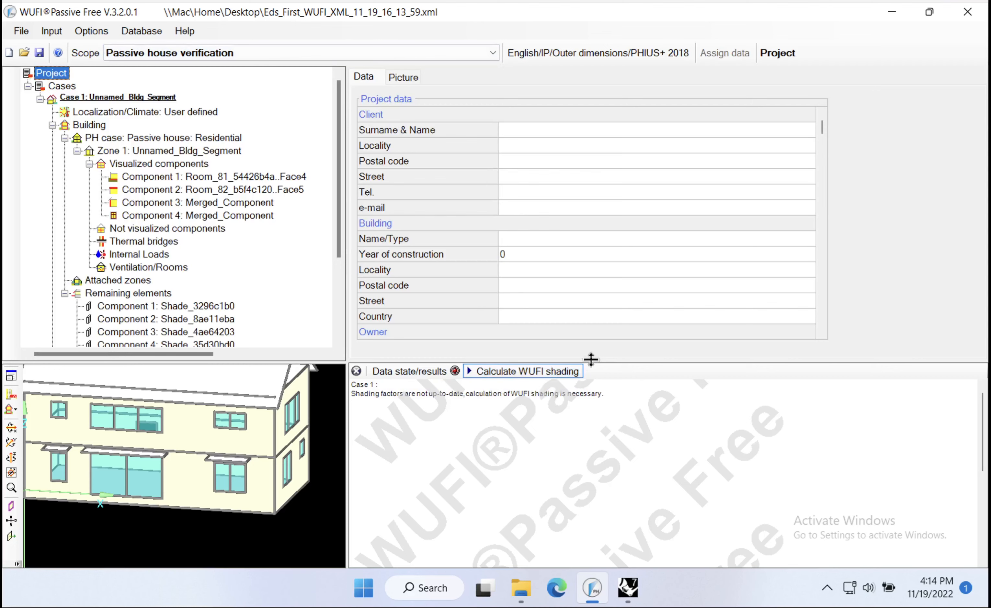
{"action": "left_click", "coordinate": [577, 371]}
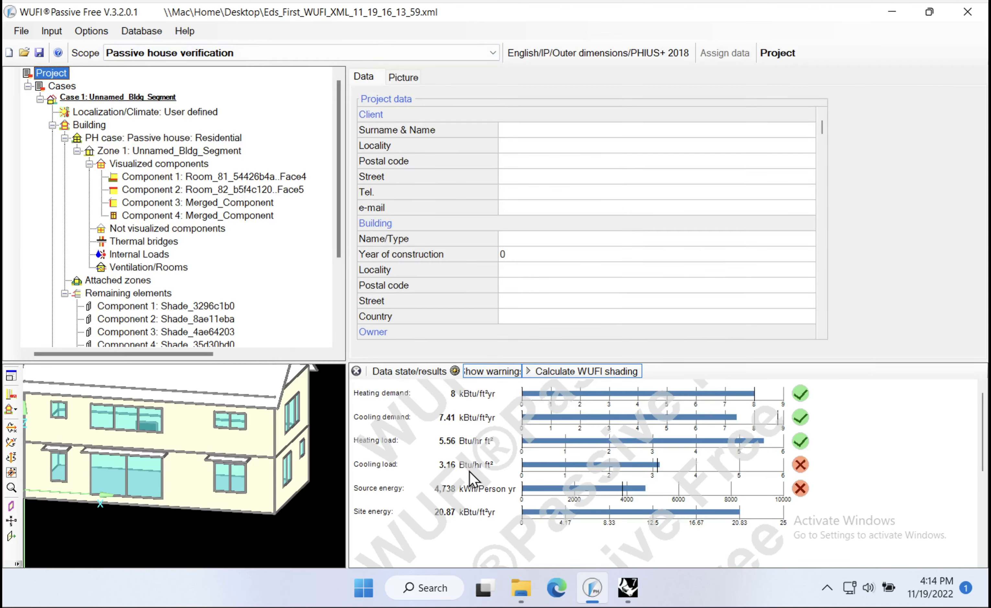
- Check the cooling load against the Localization/Climate target data and inspect the widened overhangs in the 3D model
{"action": "left_click", "coordinate": [451, 467]}
{"action": "left_click", "coordinate": [122, 112]}
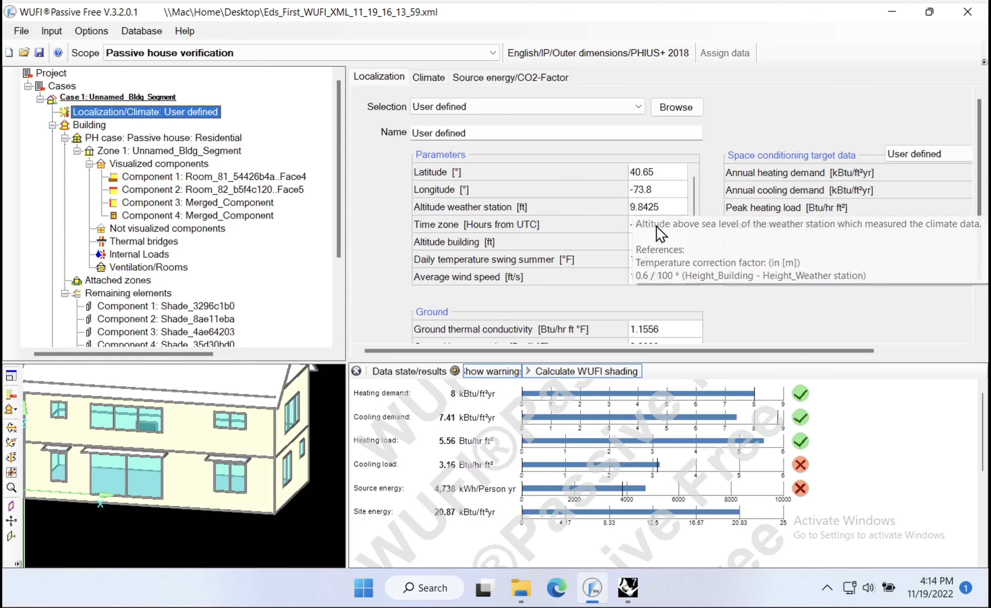
{"action": "left_click_drag", "start_coordinate": [773, 343], "coordinate": [712, 346]}
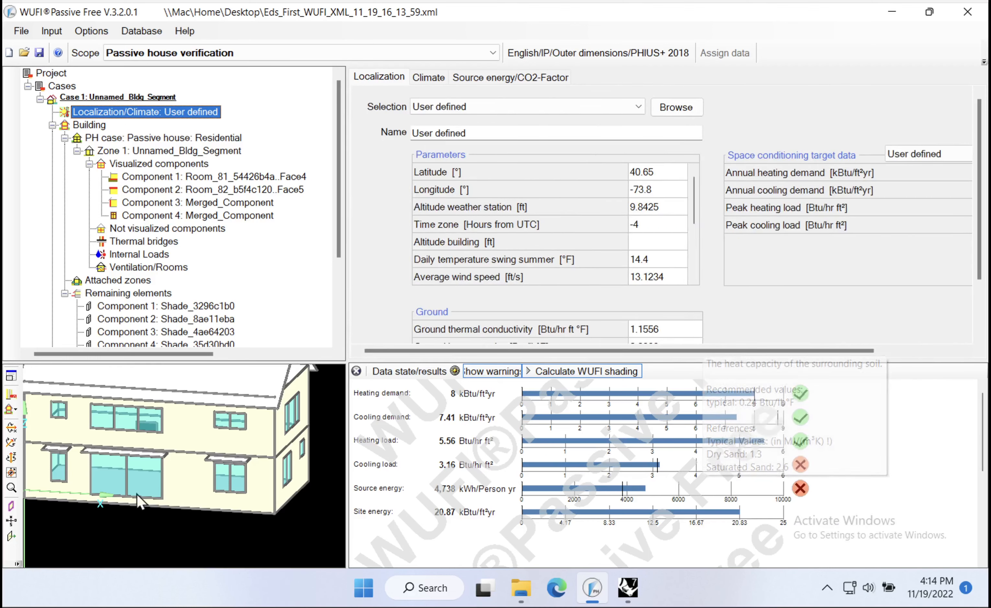
{"action": "left_click_drag", "start_coordinate": [115, 524], "coordinate": [149, 539]}
{"action": "scroll", "coordinate": [37, 463], "scroll_direction": "down", "scroll_amount": 3}
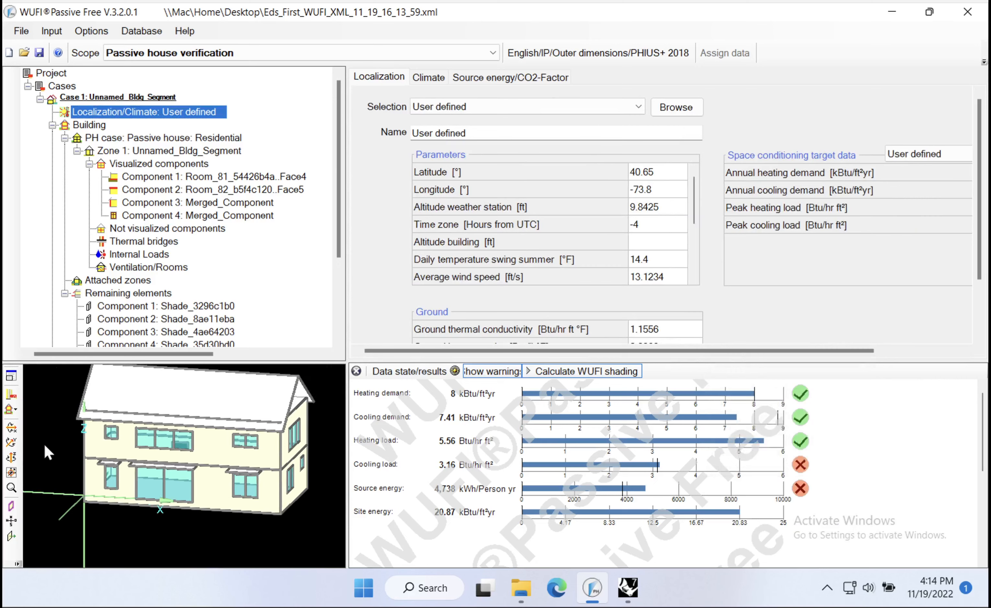
{"action": "scroll", "coordinate": [80, 431], "scroll_direction": "down", "scroll_amount": 2}
{"action": "left_click_drag", "start_coordinate": [94, 409], "coordinate": [113, 460]}
- Switch back to Rhino and lock the Grasshopper solver for work on the gable-end windows
{"action": "left_click", "coordinate": [630, 588]}
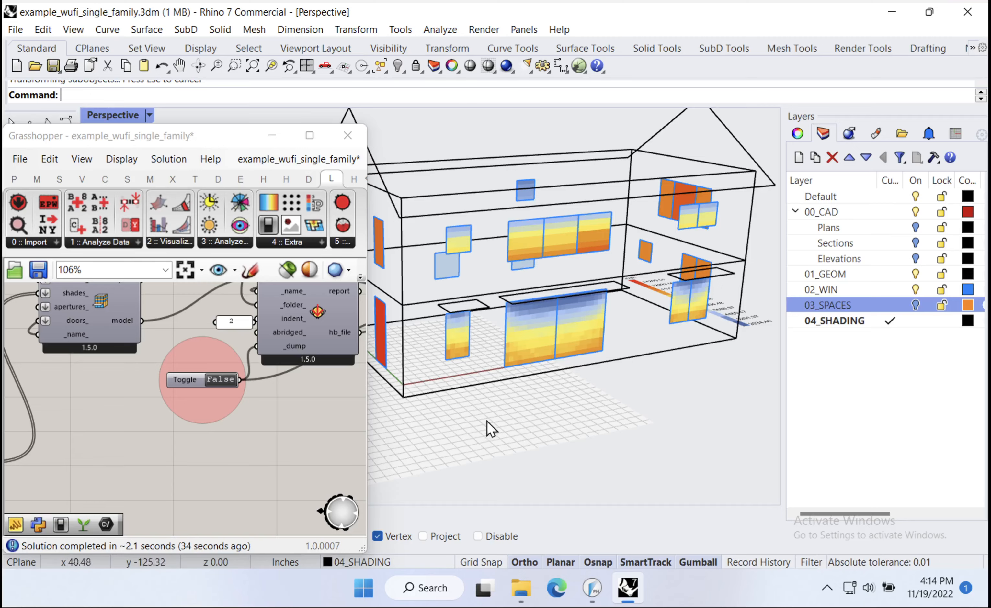
{"action": "right_click_drag", "start_coordinate": [491, 428], "coordinate": [626, 448]}
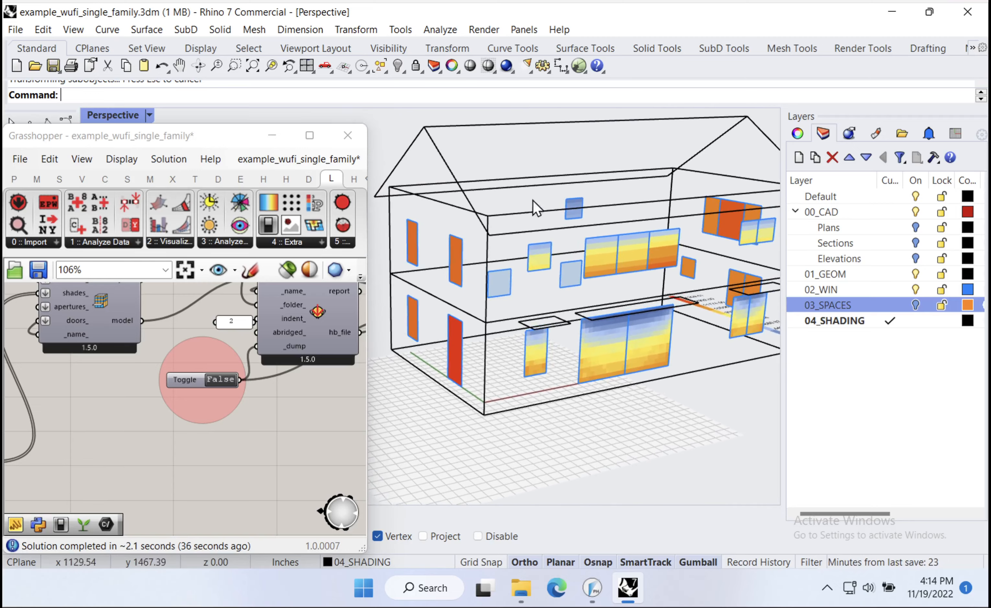
{"action": "right_click_drag", "start_coordinate": [625, 380], "coordinate": [499, 478]}
{"action": "right_click_drag", "start_coordinate": [581, 355], "coordinate": [369, 355]}
{"action": "right_click_drag", "start_coordinate": [659, 389], "coordinate": [561, 415]}
{"action": "scroll", "coordinate": [499, 377], "scroll_direction": "up", "scroll_amount": 3}
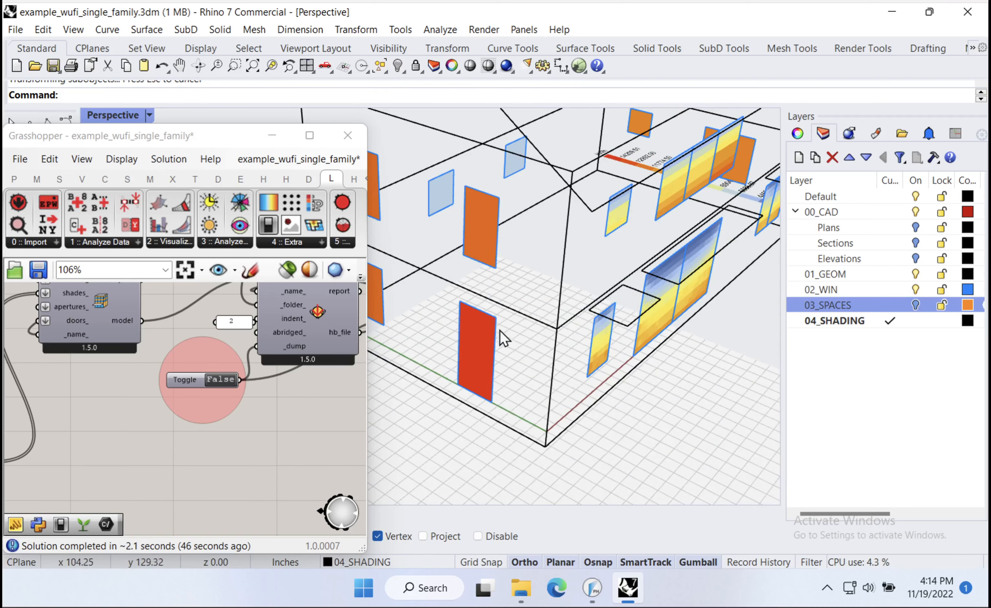
{"action": "scroll", "coordinate": [542, 411], "scroll_direction": "down", "scroll_amount": 3}
{"action": "right_click_drag", "start_coordinate": [325, 428], "coordinate": [281, 442]}
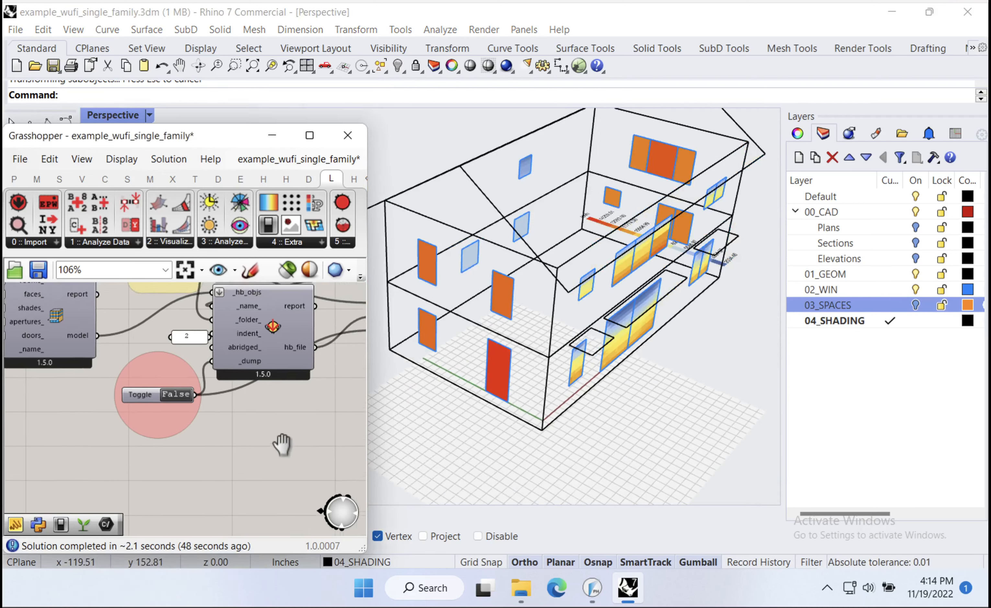
{"action": "right_click", "coordinate": [266, 425]}
{"action": "left_click", "coordinate": [312, 505]}
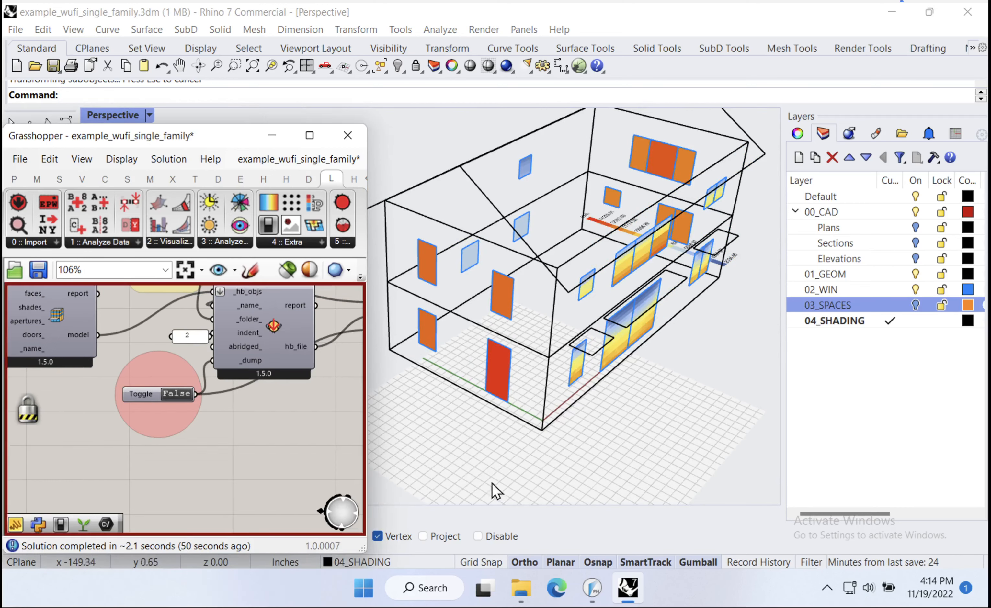
- Draw a full-height vertical shading plane projecting outward from the corner-side edge of the tall ground-floor gable-end window
{"action": "scroll", "coordinate": [535, 437], "scroll_direction": "up", "scroll_amount": 5}
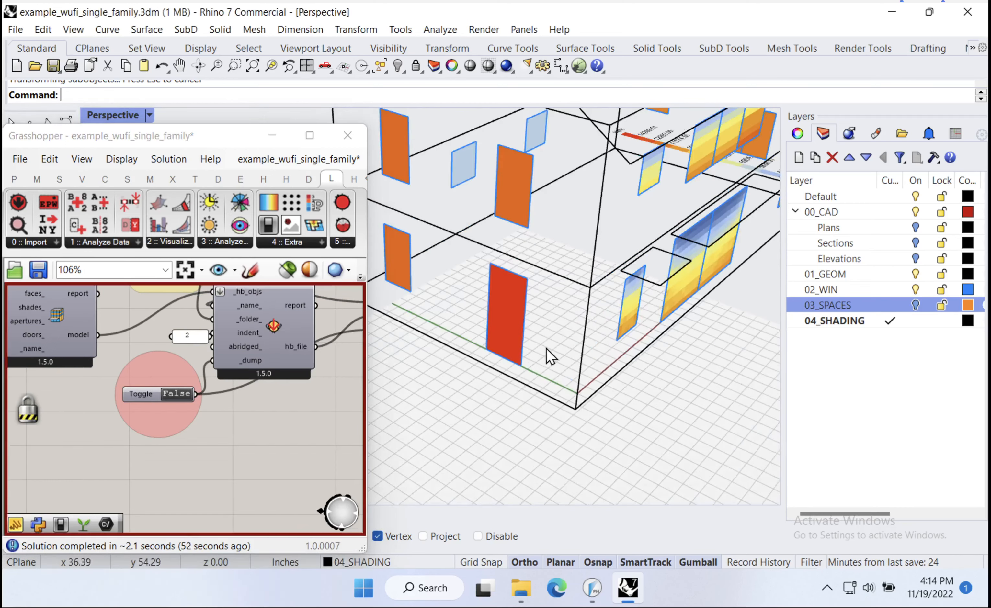
{"action": "scroll", "coordinate": [535, 347], "scroll_direction": "up", "scroll_amount": 2}
{"action": "type", "text": "pl"}
{"action": "key", "text": "Return"}
{"action": "type", "text": "v"}
{"action": "key", "text": "Return"}
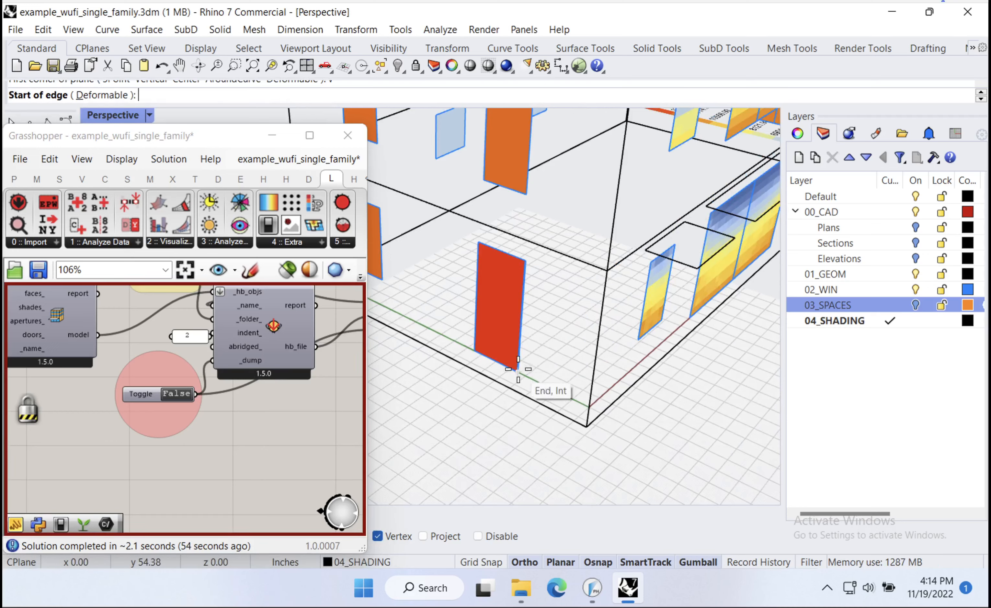
{"action": "left_click", "coordinate": [517, 369]}
{"action": "left_click", "coordinate": [484, 396]}
{"action": "left_click", "coordinate": [520, 264]}
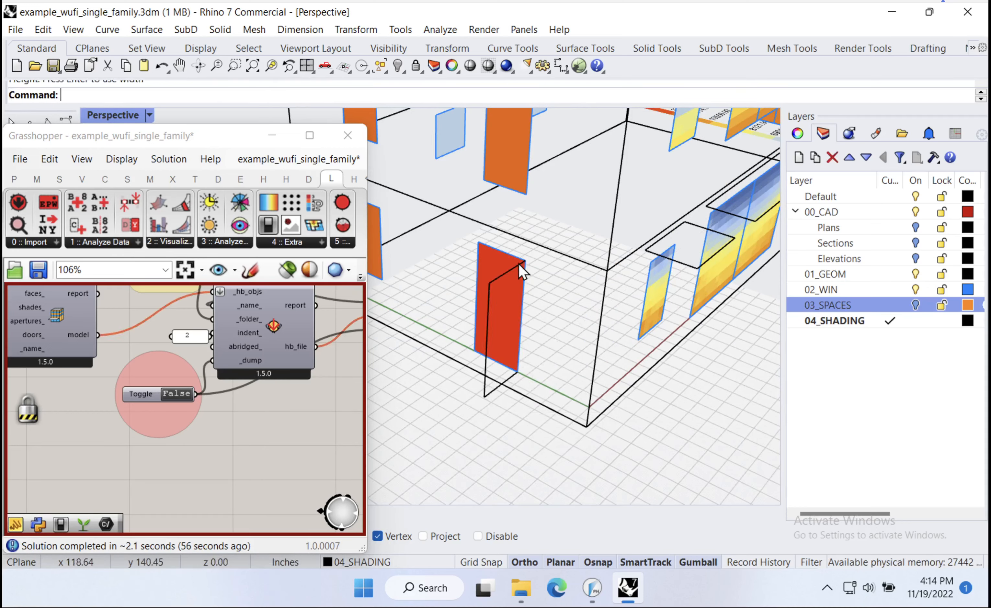
- Add a horizontal overhang plane above the tall ground-floor gable-end window, reaching the outer top corner of the vertical fin
{"action": "type", "text": "pl"}
{"action": "key", "text": "Return"}
{"action": "left_click", "coordinate": [479, 243]}
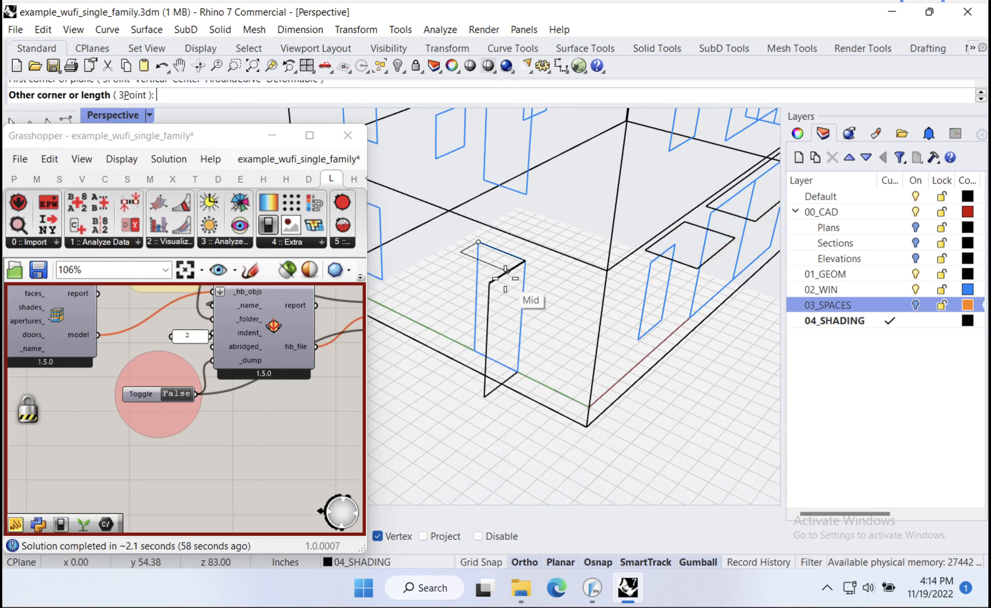
{"action": "left_click", "coordinate": [490, 284]}
{"action": "left_click", "coordinate": [851, 323], "text": "ctrl"}
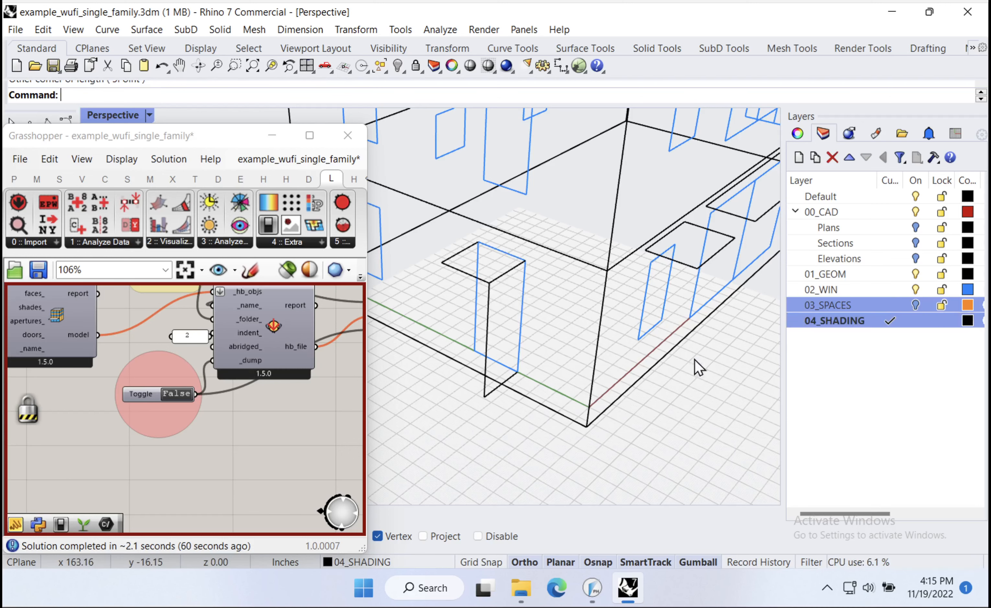
- Unlock the Grasshopper solver to recalculate the window radiation with the new fin and overhang
{"action": "scroll", "coordinate": [481, 257], "scroll_direction": "down", "scroll_amount": 2}
{"action": "right_click_drag", "start_coordinate": [483, 265], "coordinate": [524, 327]}
{"action": "right_click", "coordinate": [334, 402]}
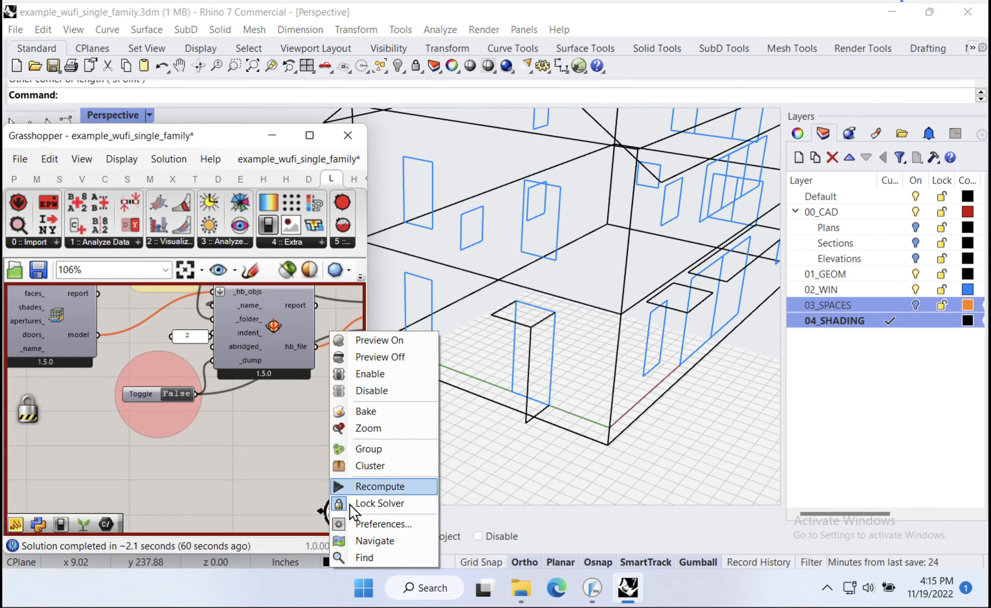
{"action": "left_click", "coordinate": [355, 504]}
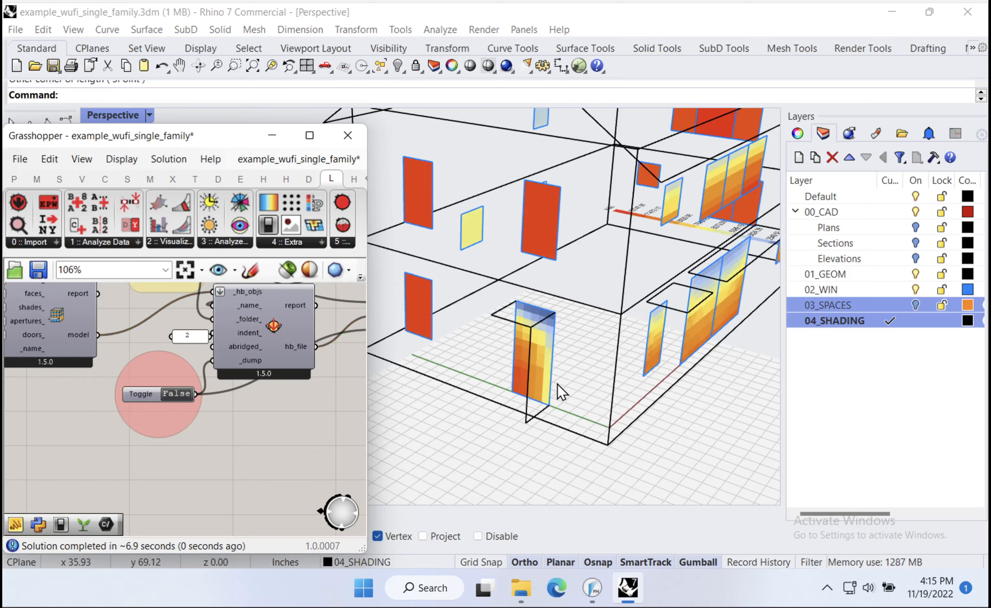
- Inspect the recalculated radiation on the gable-end windows and lock the Grasshopper solver again
{"action": "right_click_drag", "start_coordinate": [557, 383], "coordinate": [529, 380]}
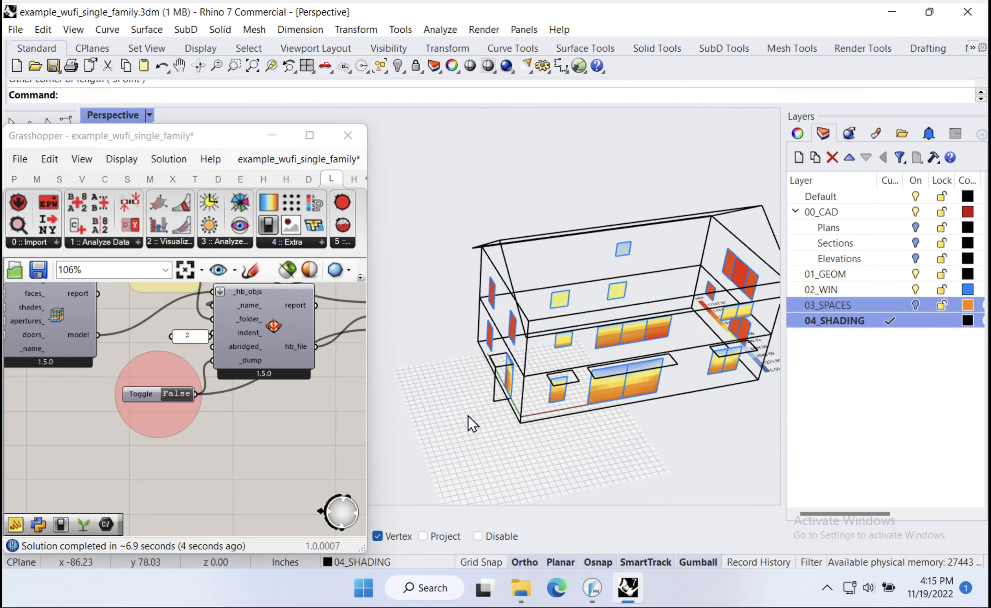
{"action": "right_click_drag", "start_coordinate": [503, 420], "coordinate": [538, 360]}
{"action": "scroll", "coordinate": [553, 332], "scroll_direction": "up", "scroll_amount": 5}
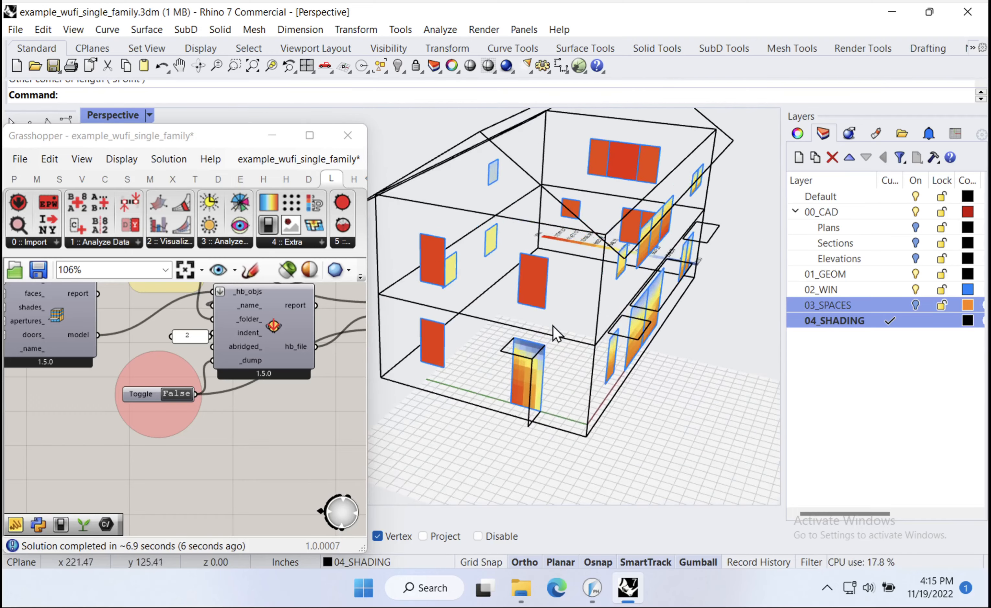
{"action": "scroll", "coordinate": [529, 335], "scroll_direction": "up", "scroll_amount": 3}
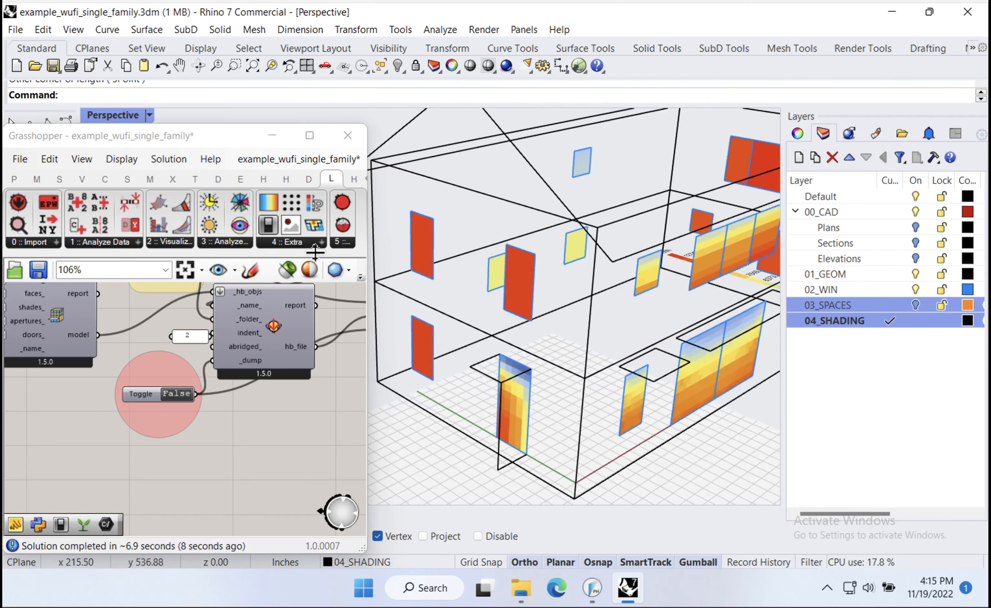
{"action": "scroll", "coordinate": [559, 366], "scroll_direction": "up", "scroll_amount": 3}
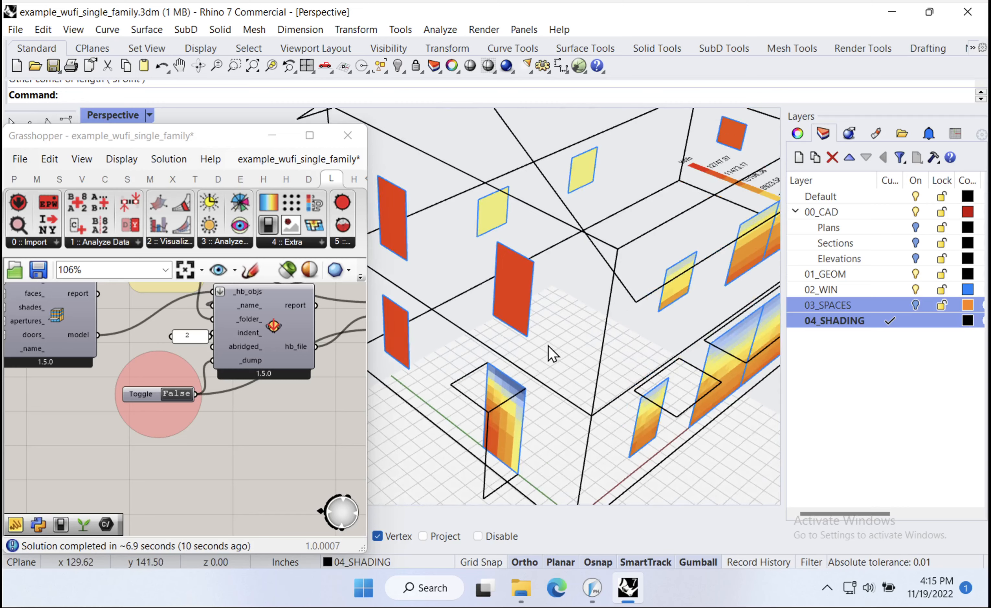
{"action": "right_click", "coordinate": [306, 419]}
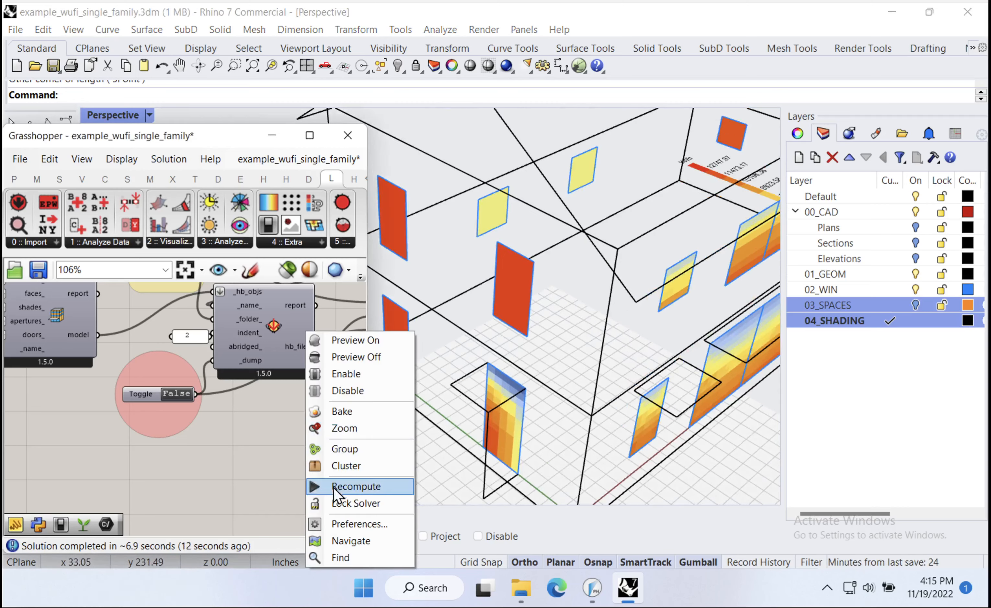
{"action": "left_click", "coordinate": [337, 502]}
- Draw a full-height vertical shading plane projecting outward from the corner-side edge of the tall upper-floor gable-end window nearest the corner
{"action": "left_click", "coordinate": [554, 356]}
{"action": "type", "text": "v"}
{"action": "key", "text": "Return"}
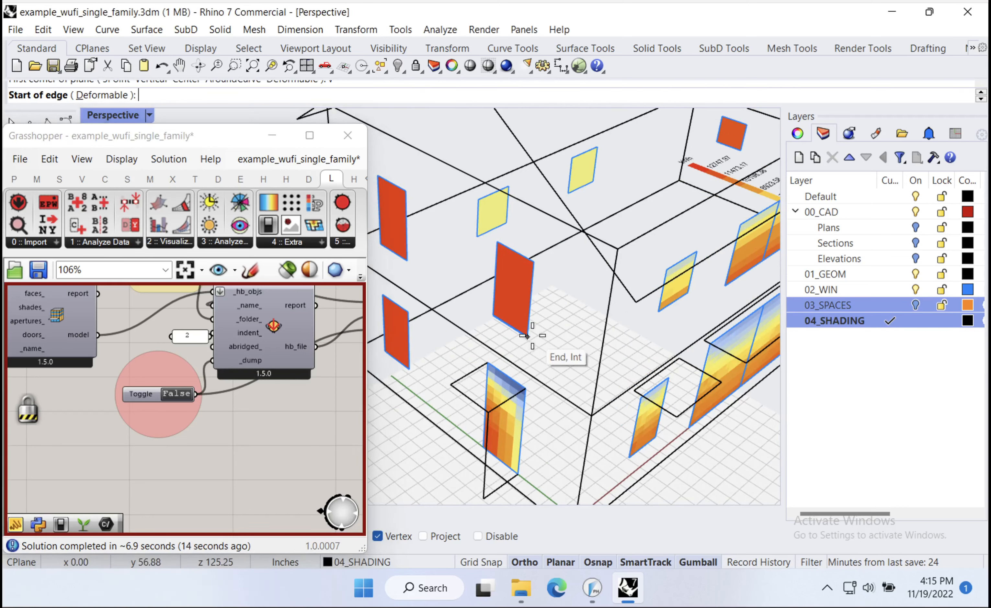
{"action": "left_click", "coordinate": [528, 336]}
{"action": "scroll", "coordinate": [528, 337], "scroll_direction": "up", "scroll_amount": 4}
{"action": "left_click", "coordinate": [507, 348]}
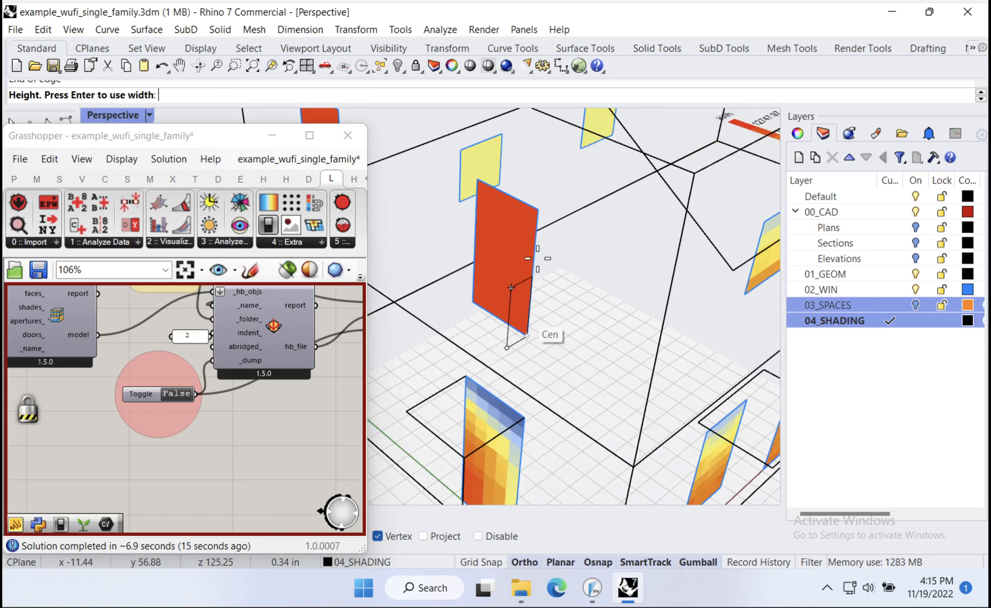
{"action": "left_click", "coordinate": [538, 210]}
- Add a horizontal overhang plane above the tall upper-floor gable-end window, reaching the outer top corner of its vertical fin
{"action": "scroll", "coordinate": [548, 265], "scroll_direction": "down", "scroll_amount": 2}
{"action": "right_click_drag", "start_coordinate": [548, 265], "coordinate": [549, 282]}
{"action": "type", "text": "S"}
{"action": "key", "text": "Return"}
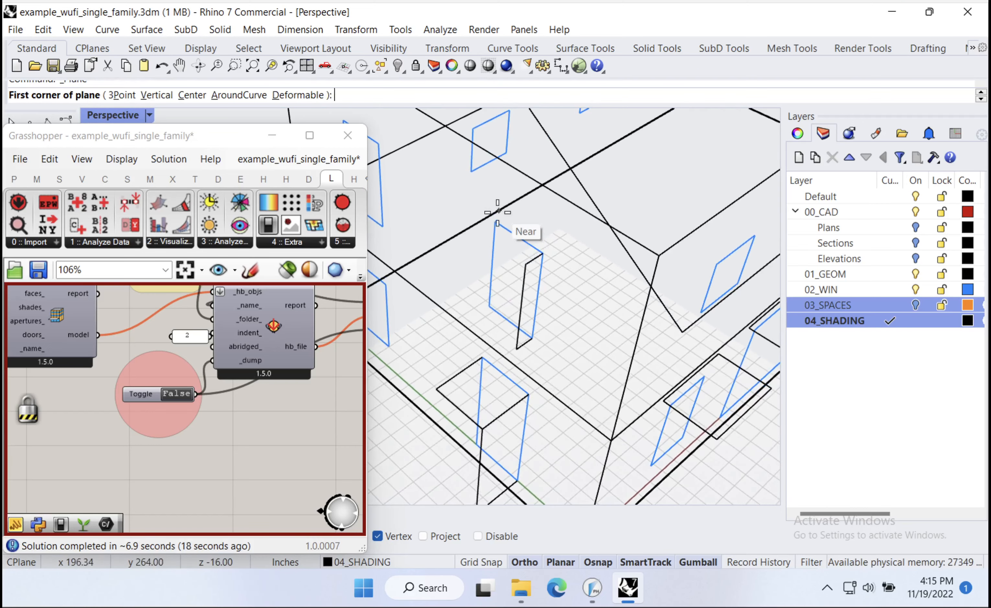
{"action": "left_click", "coordinate": [496, 222]}
{"action": "left_click", "coordinate": [528, 265]}
- Copy the upper window's fin and overhang together onto the two remaining gable-end windows, matching their top corners
{"action": "right_click_drag", "start_coordinate": [554, 324], "coordinate": [663, 335], "text": "shift"}
{"action": "left_click", "coordinate": [637, 313]}
{"action": "left_click", "coordinate": [621, 263], "text": "shift"}
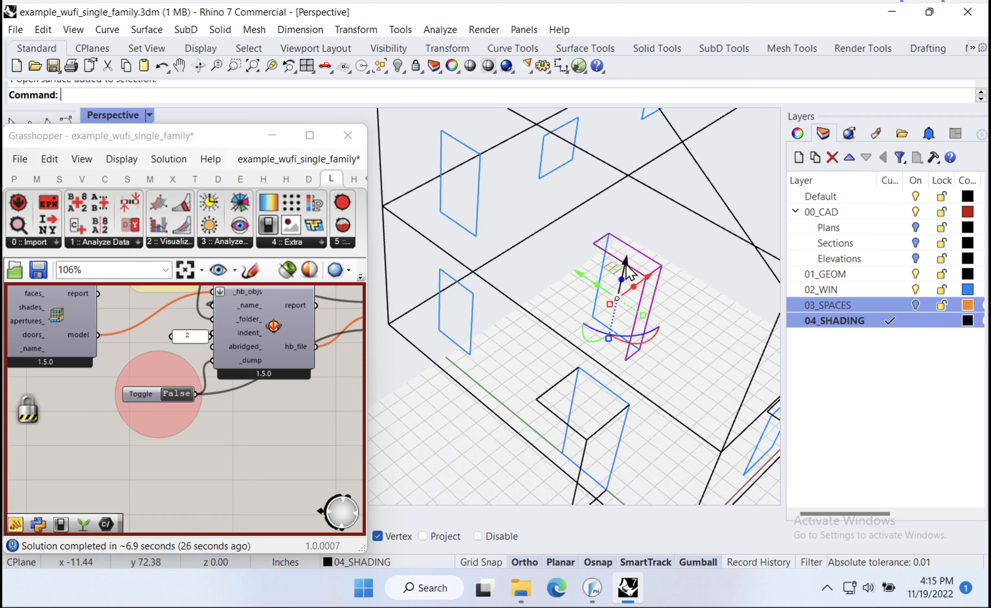
{"action": "type", "text": "c"}
{"action": "key", "text": "Return"}
{"action": "left_click", "coordinate": [661, 267]}
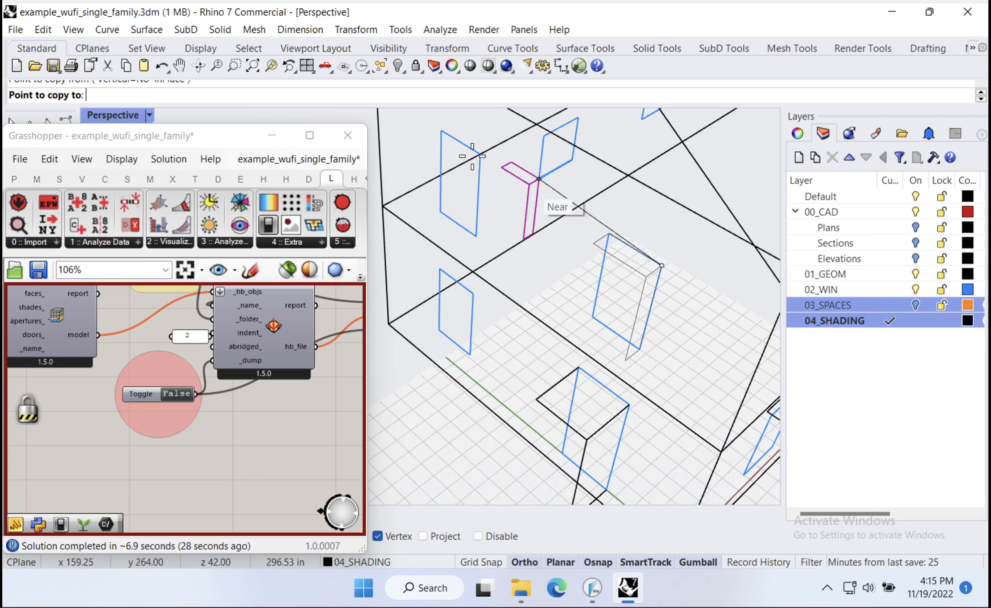
{"action": "left_click", "coordinate": [479, 155]}
{"action": "left_click", "coordinate": [474, 293]}
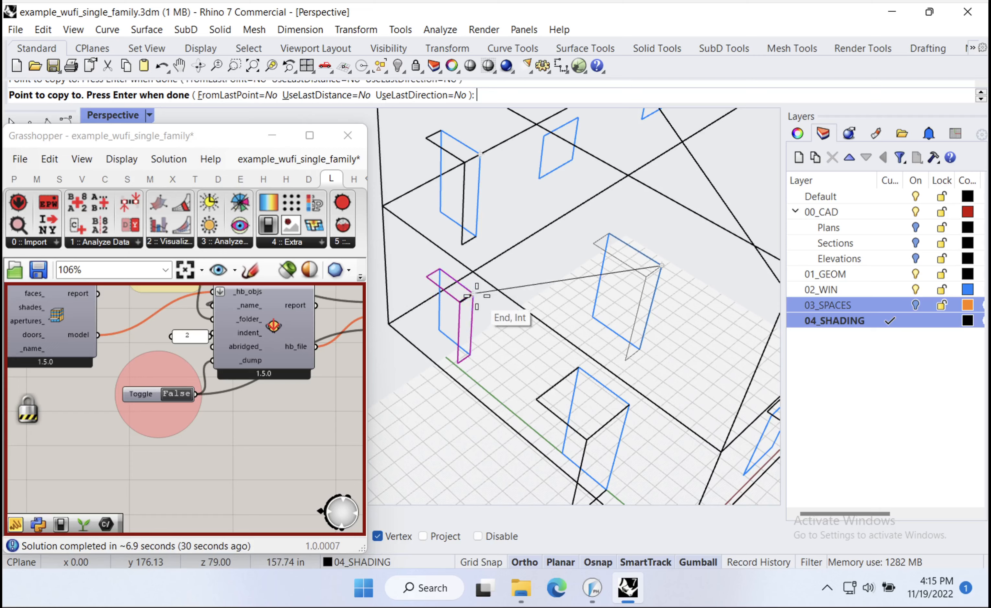
{"action": "key", "text": "Return"}
- Unlock the Grasshopper solver to recalculate the window radiation with the new shades and inspect the gable end
{"action": "right_click_drag", "start_coordinate": [486, 382], "coordinate": [491, 479]}
{"action": "scroll", "coordinate": [486, 345], "scroll_direction": "down", "scroll_amount": 4}
{"action": "right_click", "coordinate": [259, 416]}
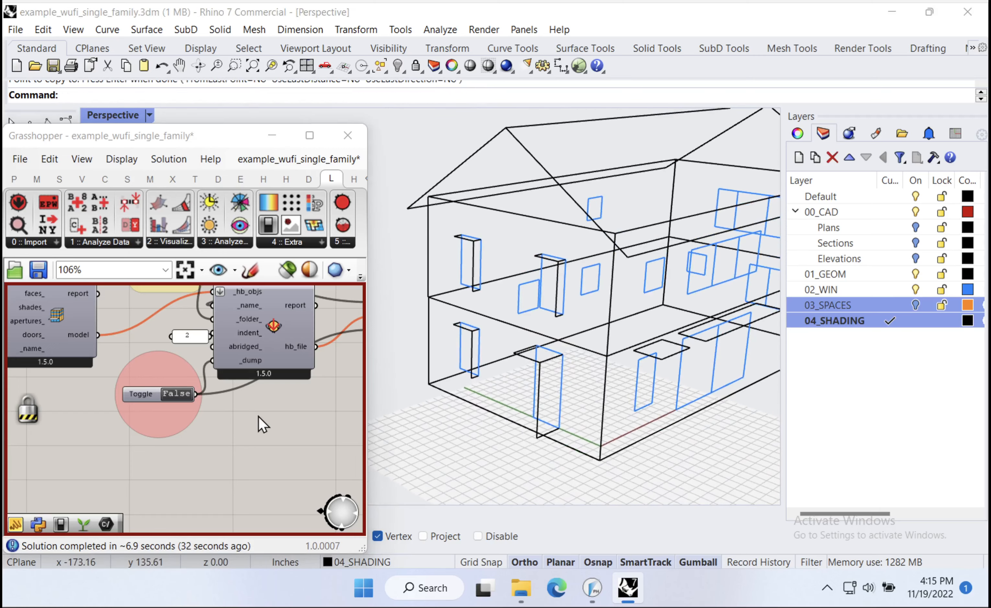
{"action": "left_click", "coordinate": [277, 504]}
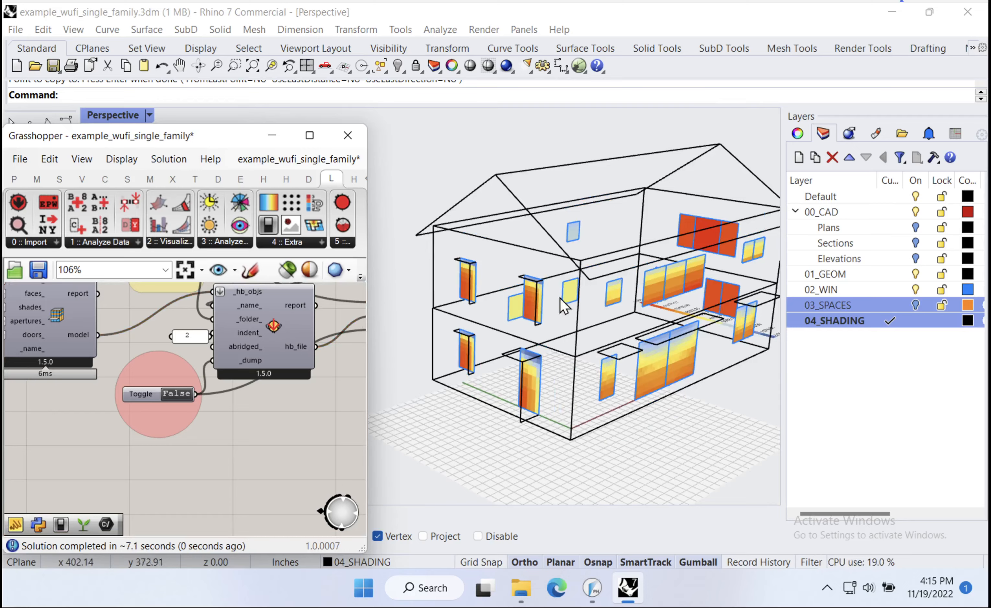
{"action": "right_click_drag", "start_coordinate": [547, 345], "coordinate": [471, 354]}
{"action": "scroll", "coordinate": [517, 348], "scroll_direction": "up", "scroll_amount": 3}
{"action": "scroll", "coordinate": [464, 357], "scroll_direction": "down", "scroll_amount": 5}
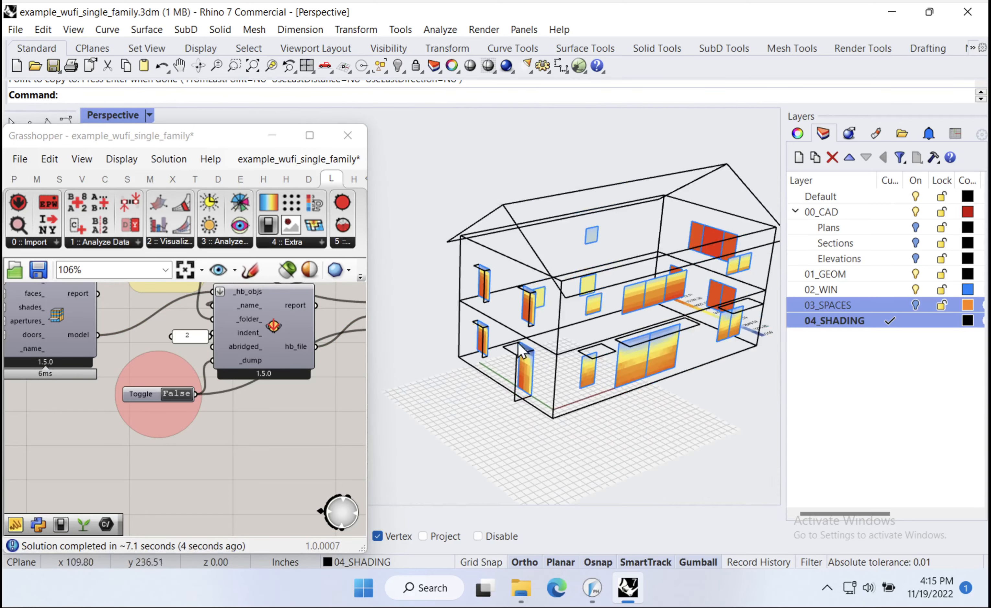
- Export the model to WUFI XML and open Eds_First_WUFI_XML_11_19_16_16_3 from the Desktop in WUFI Passive, discarding changes to the previous project
{"action": "left_click", "coordinate": [174, 404]}
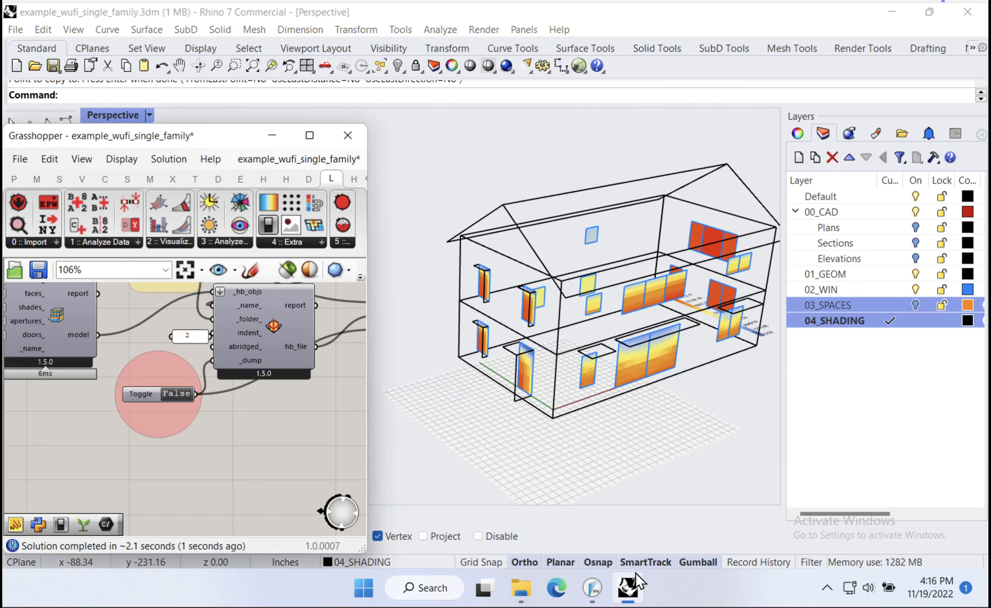
{"action": "left_click", "coordinate": [593, 588]}
{"action": "left_click", "coordinate": [23, 53]}
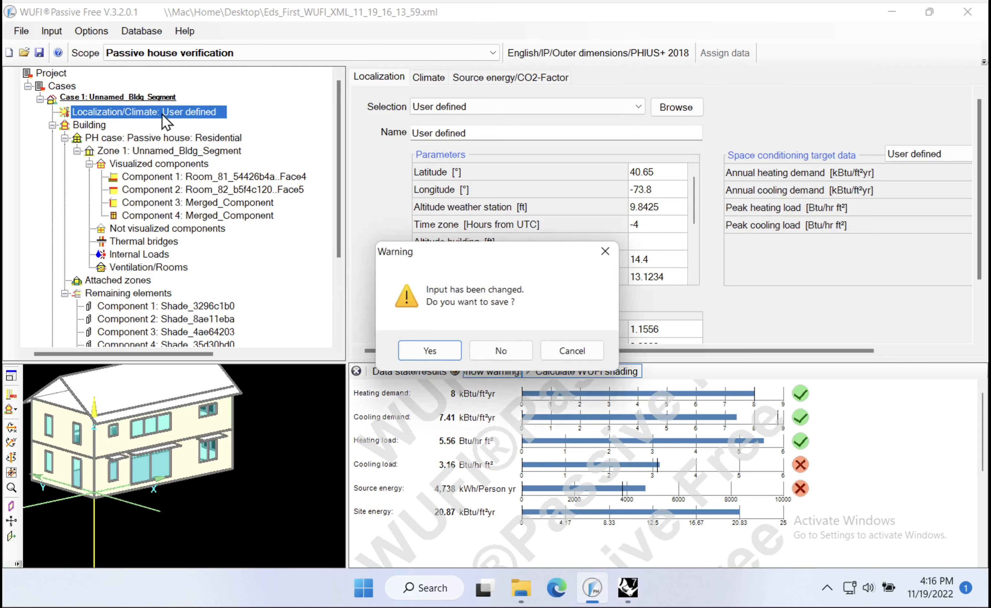
{"action": "left_click", "coordinate": [501, 350]}
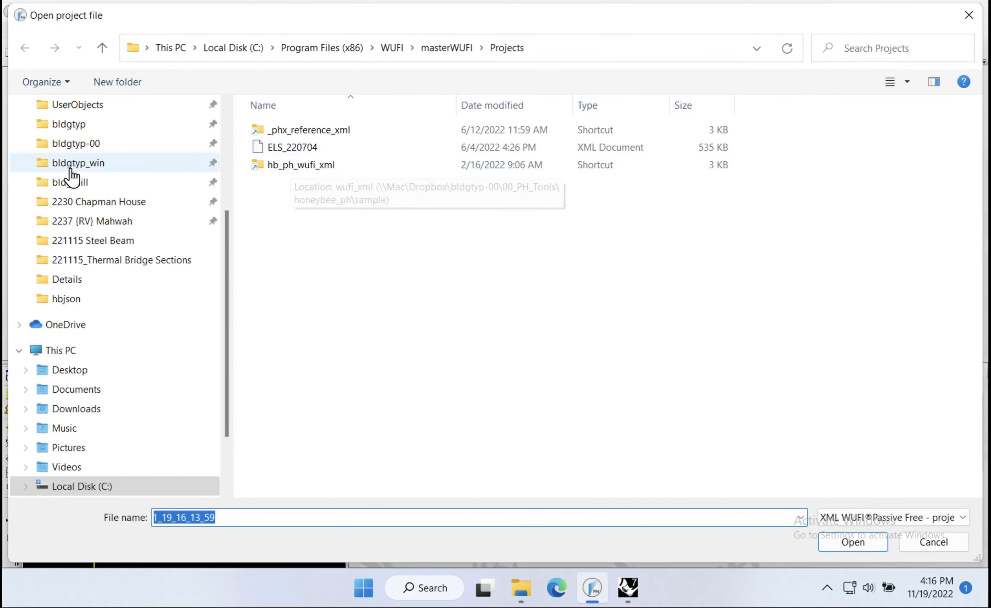
{"action": "scroll", "coordinate": [73, 177], "scroll_direction": "up", "scroll_amount": 3}
{"action": "left_click", "coordinate": [78, 130]}
{"action": "left_click", "coordinate": [309, 270]}
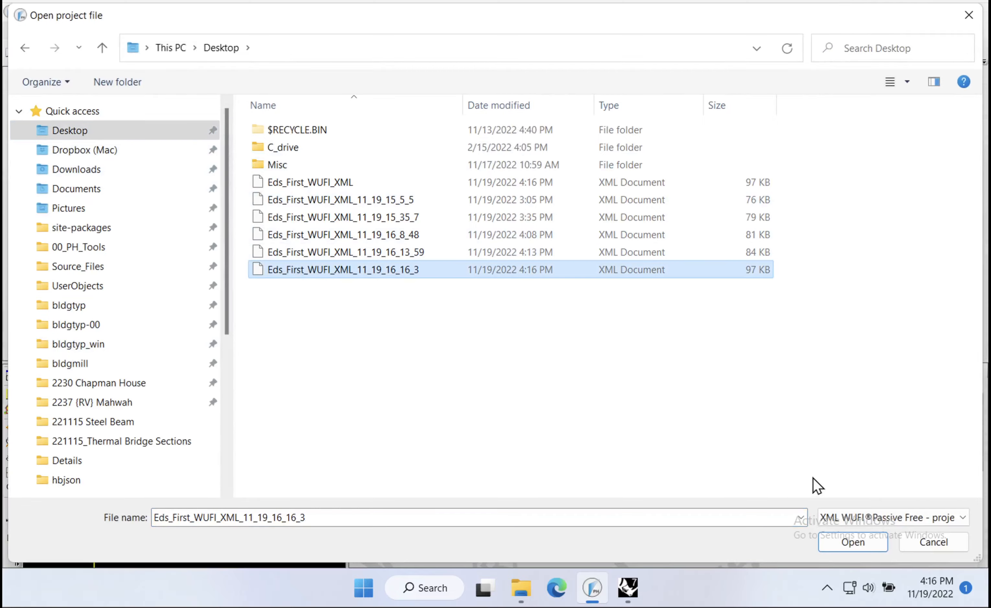
{"action": "left_click", "coordinate": [844, 544]}
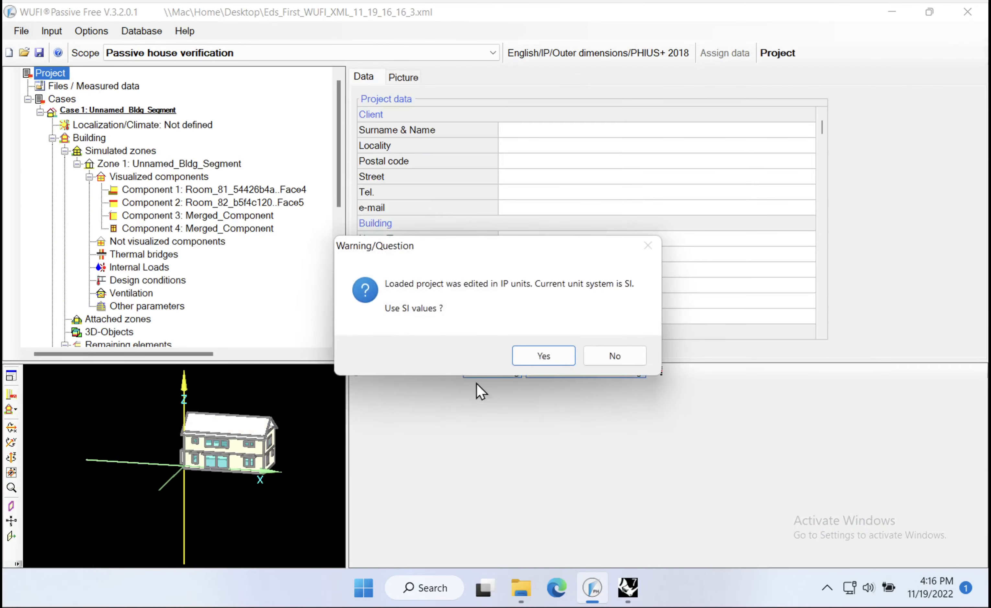
- Accept SI values for the loaded project, set its scope to Passive house verification and calculate the WUFI shading
{"action": "left_click", "coordinate": [544, 357]}
{"action": "left_click", "coordinate": [160, 54]}
{"action": "left_click", "coordinate": [163, 82]}
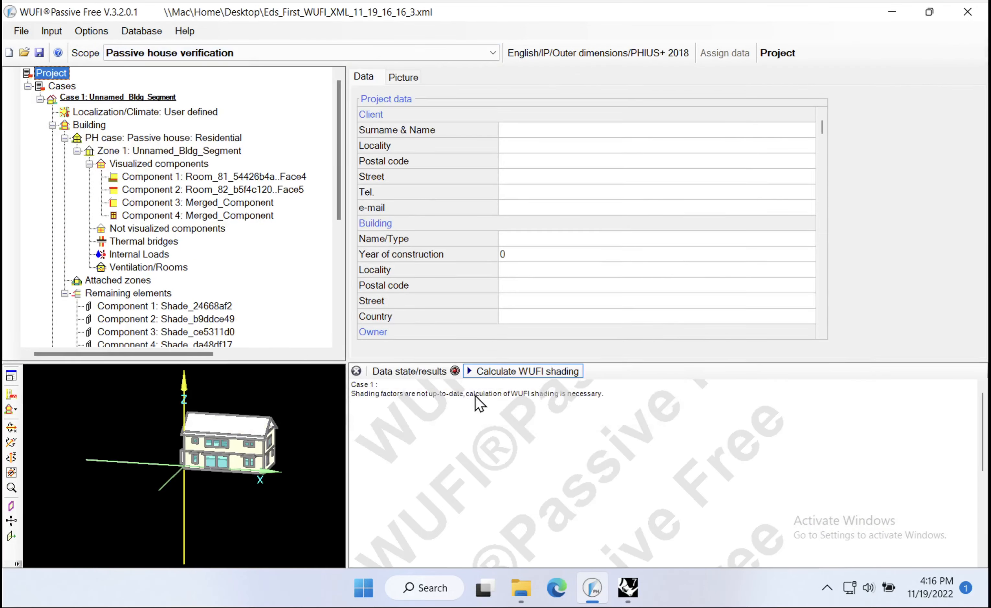
{"action": "left_click", "coordinate": [543, 372]}
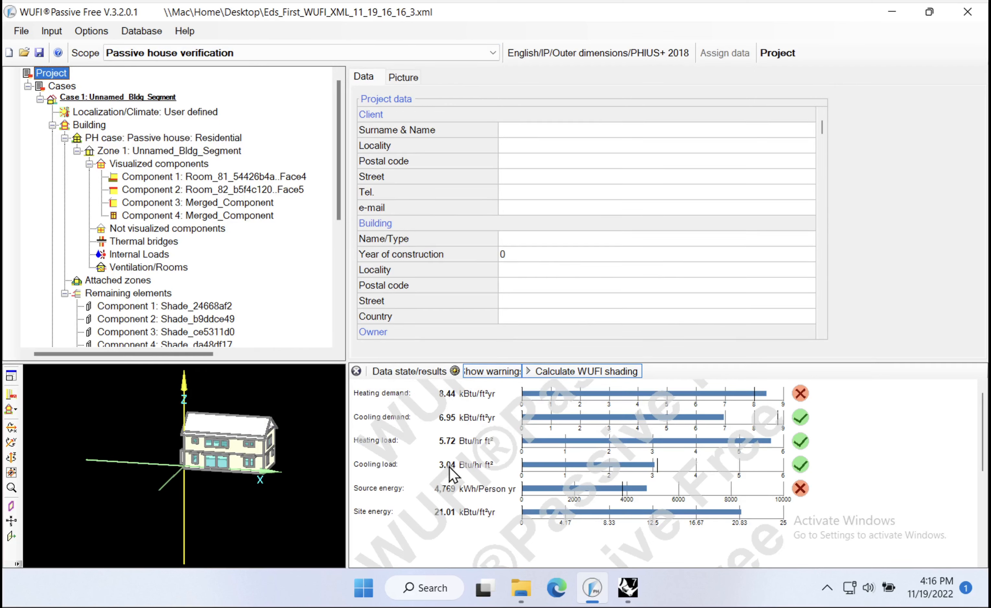
- Check the recalculated cooling load and heating demand against their targets
{"action": "left_click", "coordinate": [449, 466]}
{"action": "left_click", "coordinate": [764, 396]}
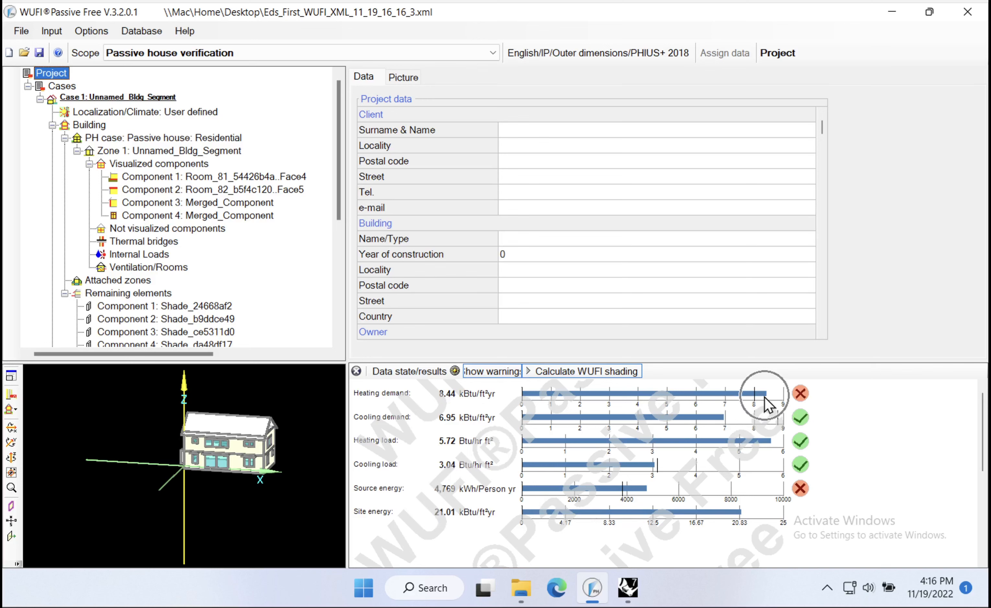
{"action": "left_click", "coordinate": [764, 395]}
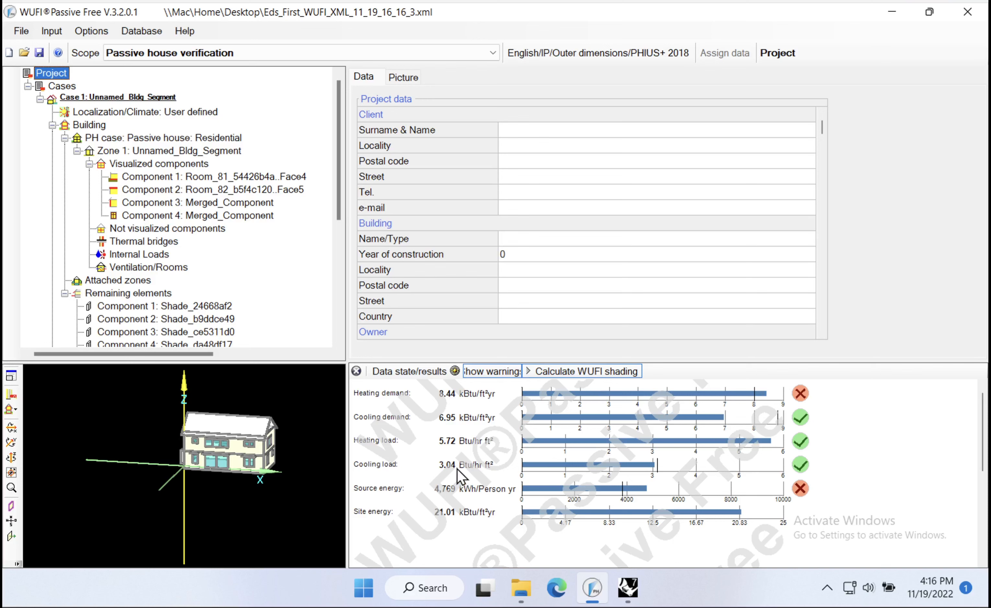
- Switch back to Rhino and enlarge the Grasshopper window to view the whole EXPORT TO WUFI-XML section
{"action": "left_click", "coordinate": [628, 589]}
{"action": "right_click_drag", "start_coordinate": [553, 362], "coordinate": [691, 353]}
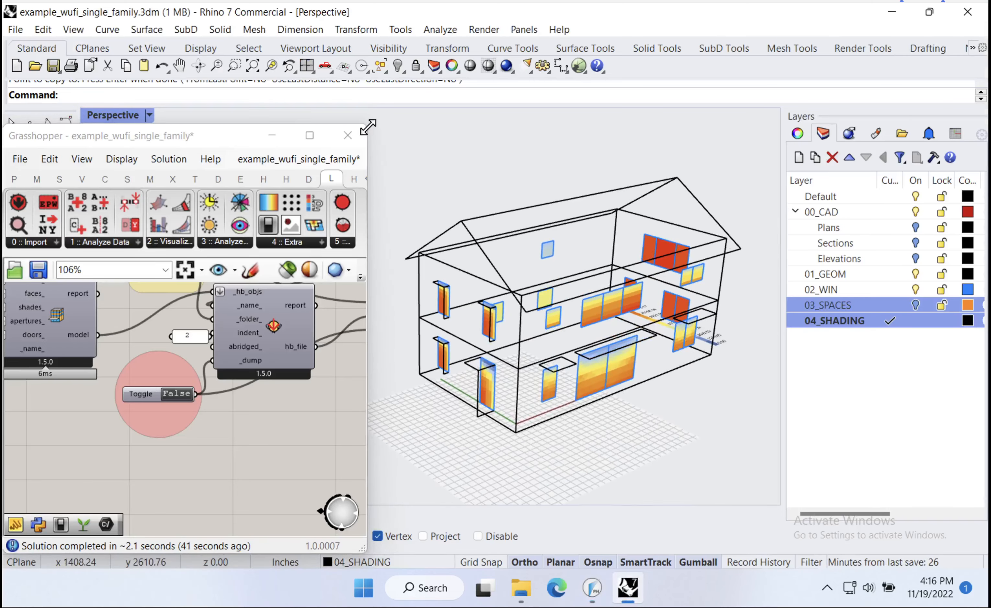
{"action": "left_click_drag", "start_coordinate": [367, 126], "coordinate": [443, 30]}
{"action": "scroll", "coordinate": [287, 383], "scroll_direction": "down", "scroll_amount": 5}
{"action": "scroll", "coordinate": [282, 382], "scroll_direction": "up", "scroll_amount": 3}
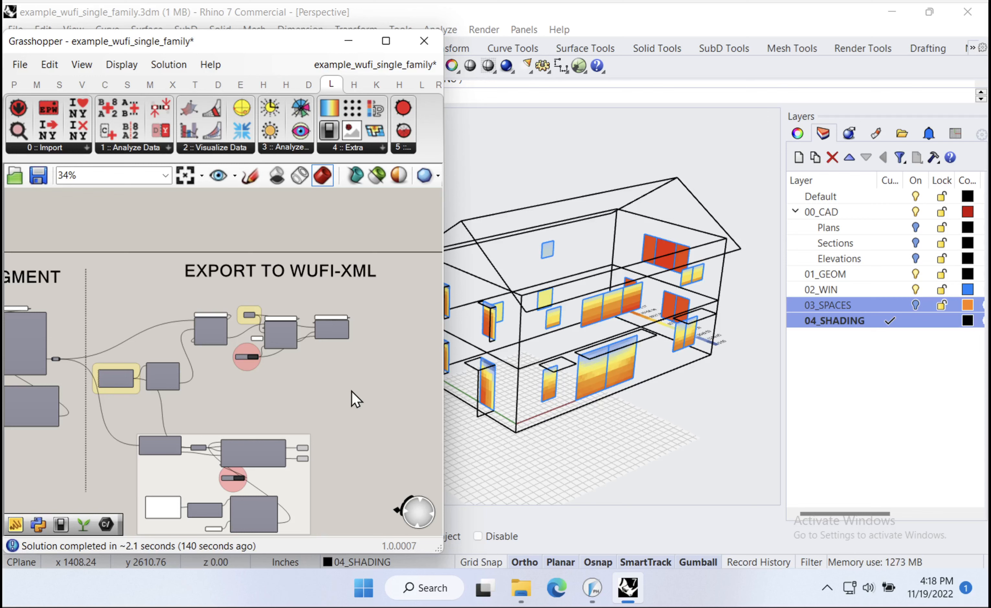
{"action": "right_click_drag", "start_coordinate": [737, 353], "coordinate": [737, 353]}
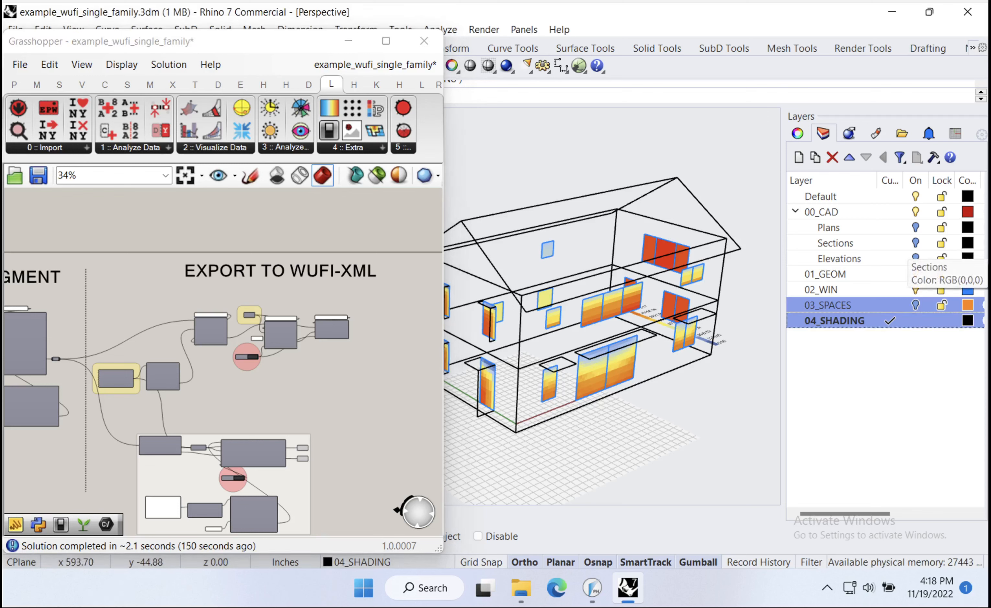